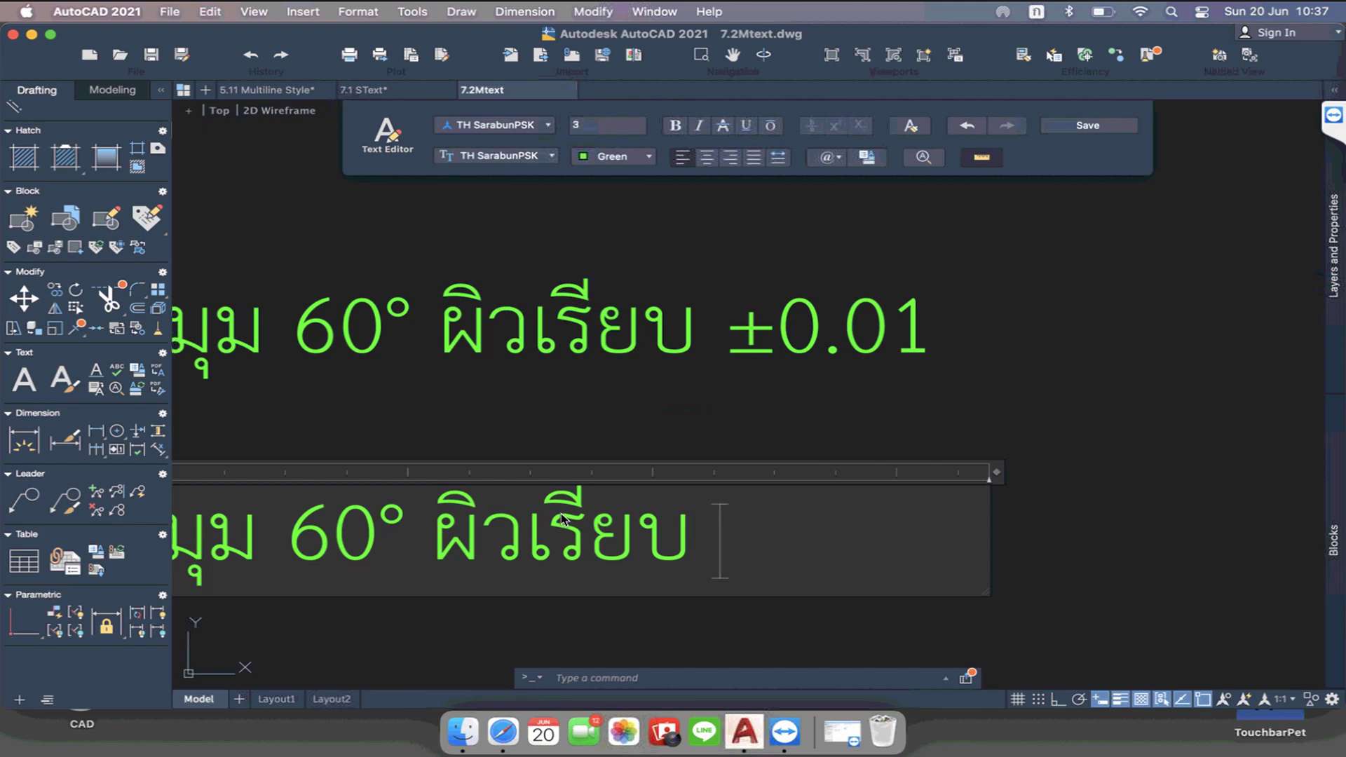
Scroll back and forth to inspect the Thai MText line
scroll(561, 519, "down", 3)
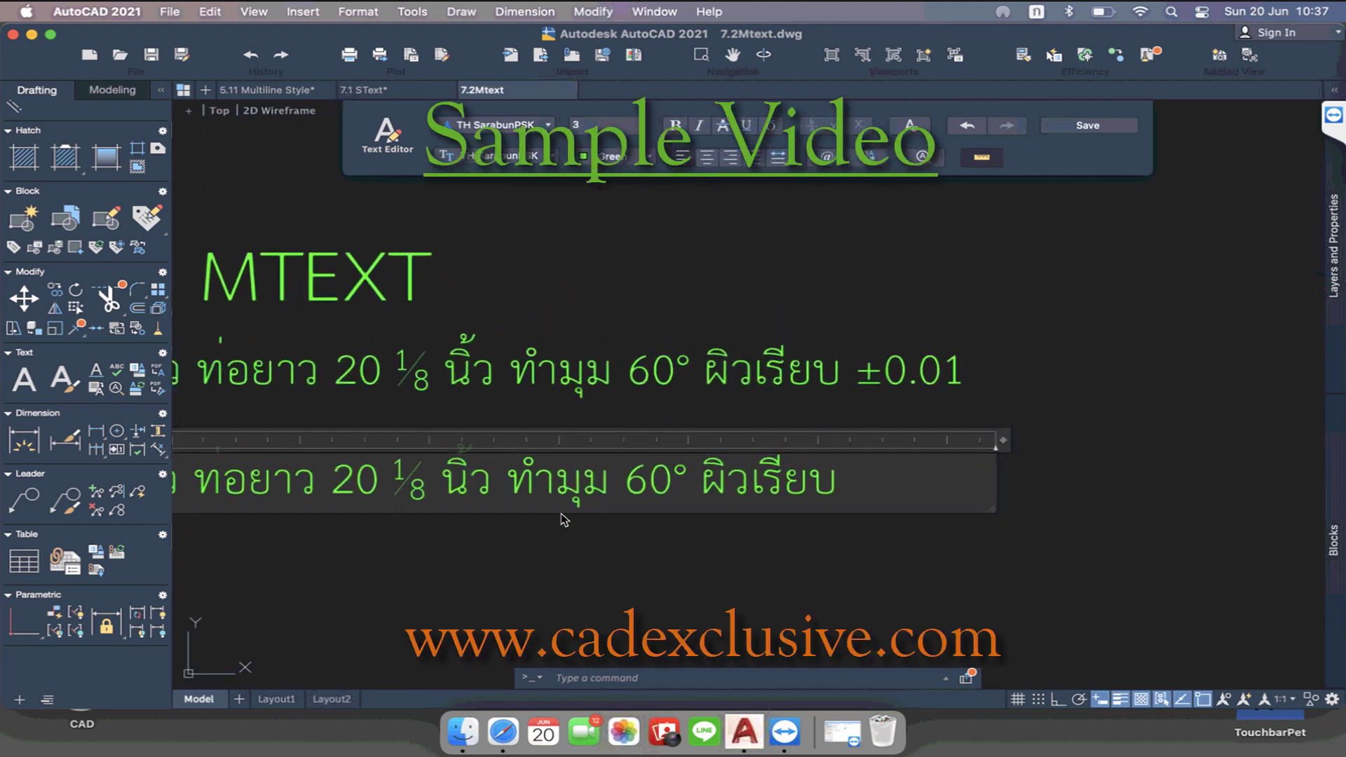
scroll(564, 519, "up", 2)
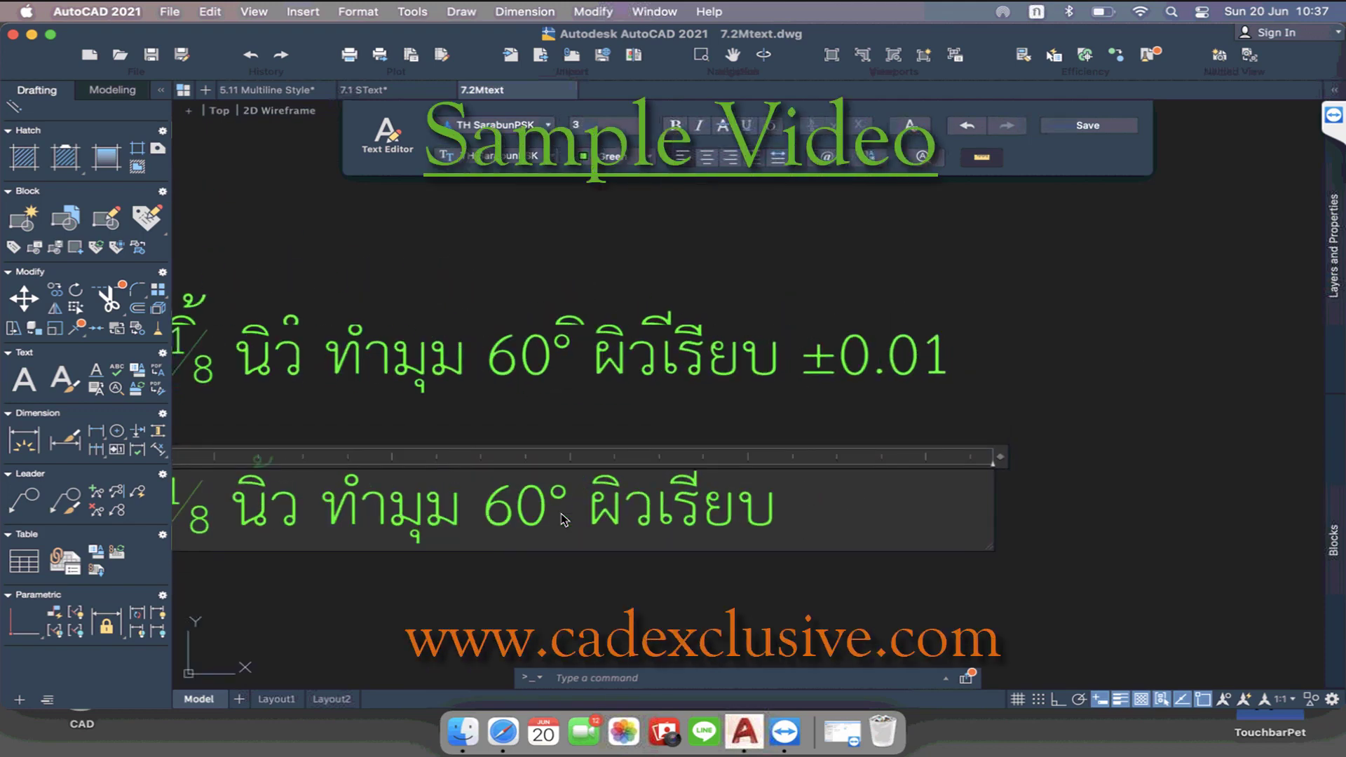
scroll(564, 519, "down", 2)
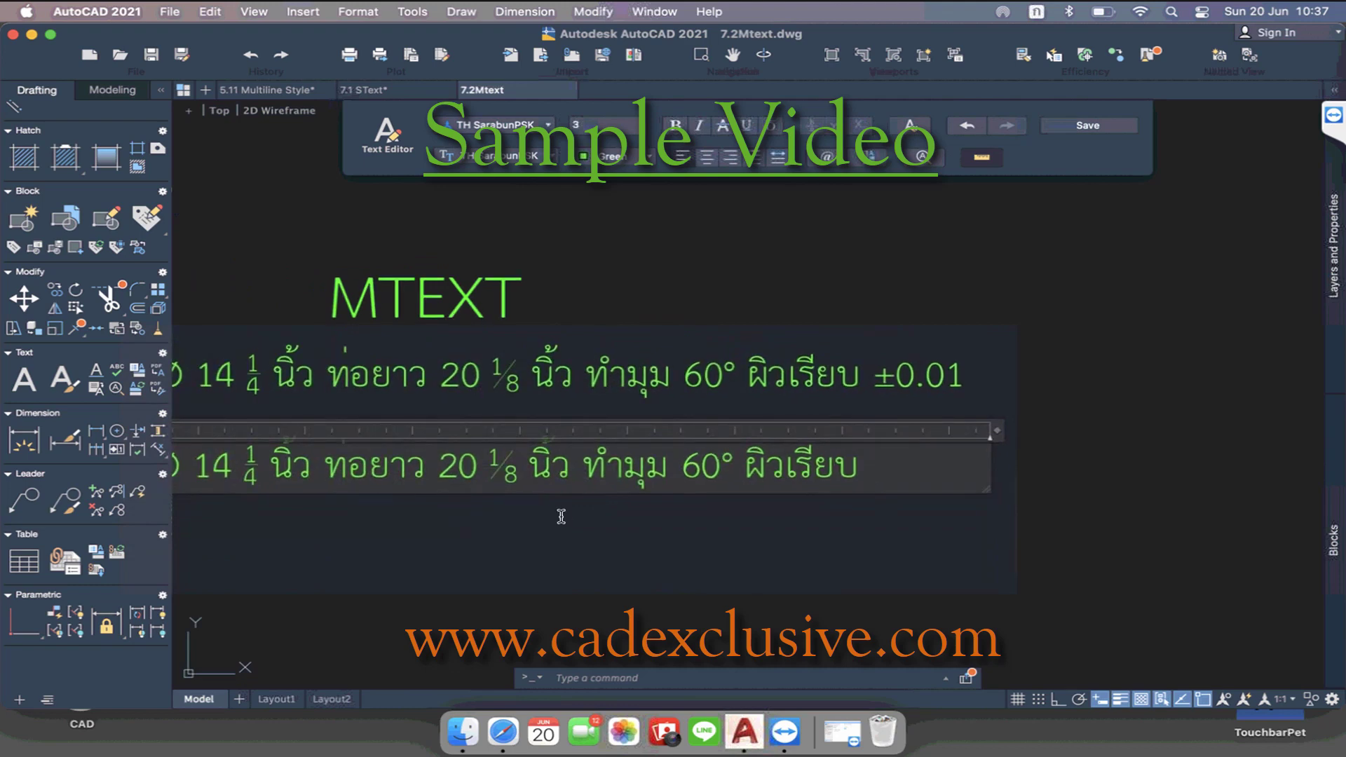
scroll(564, 519, "up", 2)
scroll(564, 518, "down", 1)
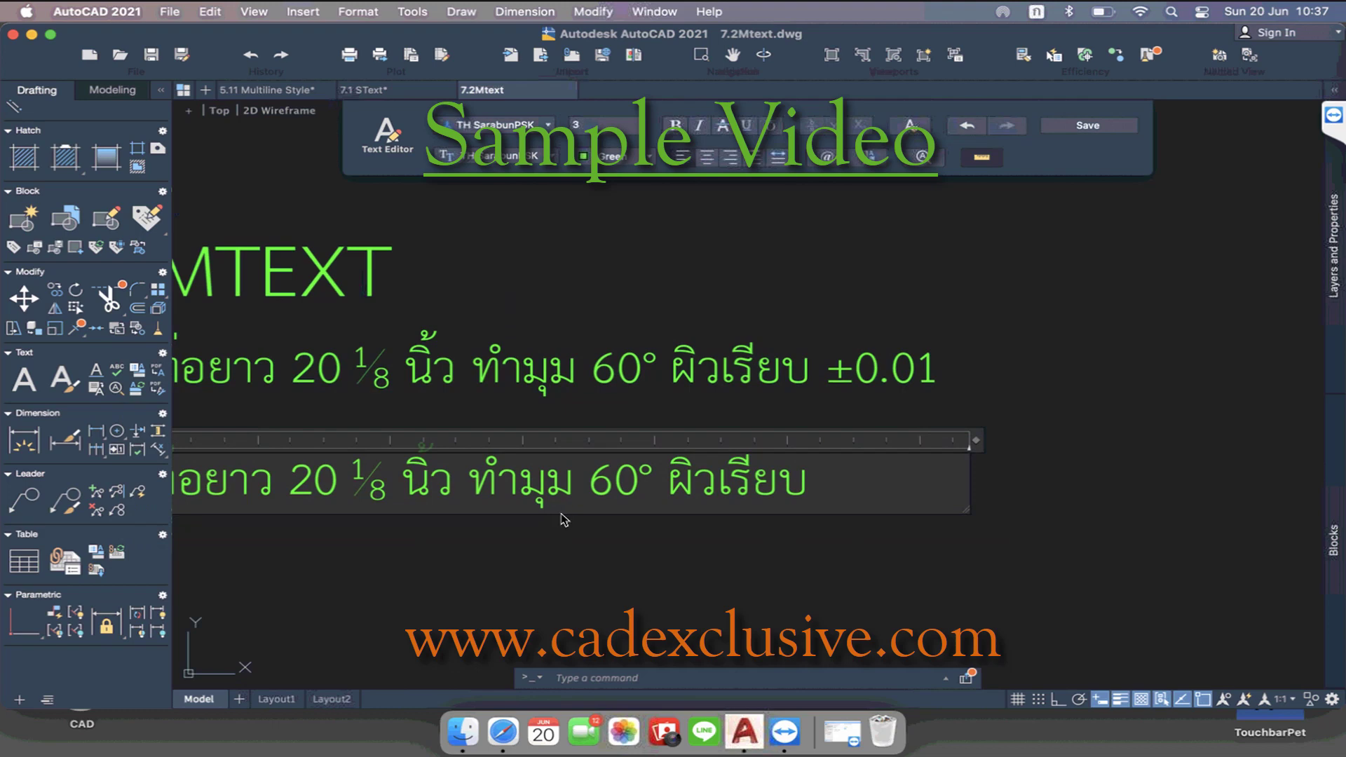
scroll(565, 519, "down", 1)
scroll(564, 519, "up", 1)
scroll(564, 519, "up", 1)
scroll(564, 518, "up", 1)
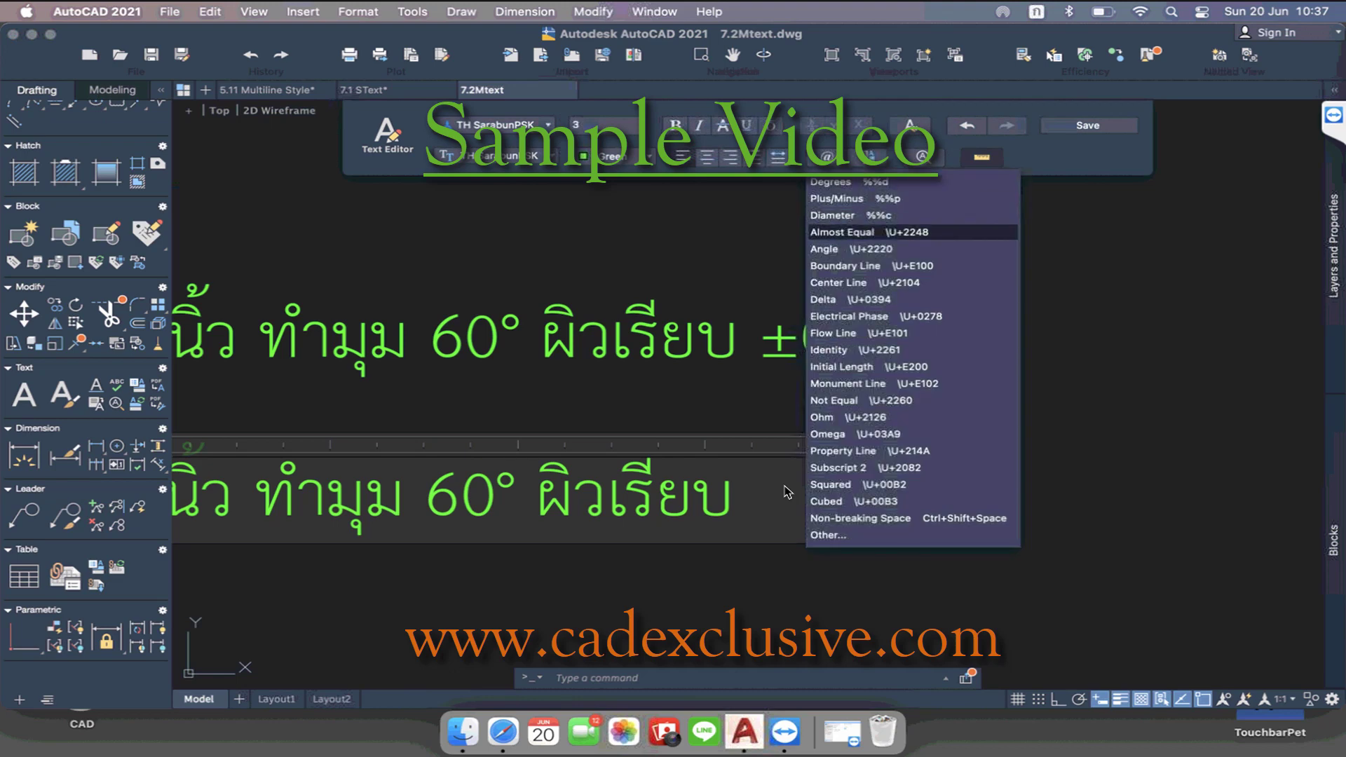
Append a ± symbol followed by 0 to the end of the Thai MText line
key("Up")
key("Up")
key("Return")
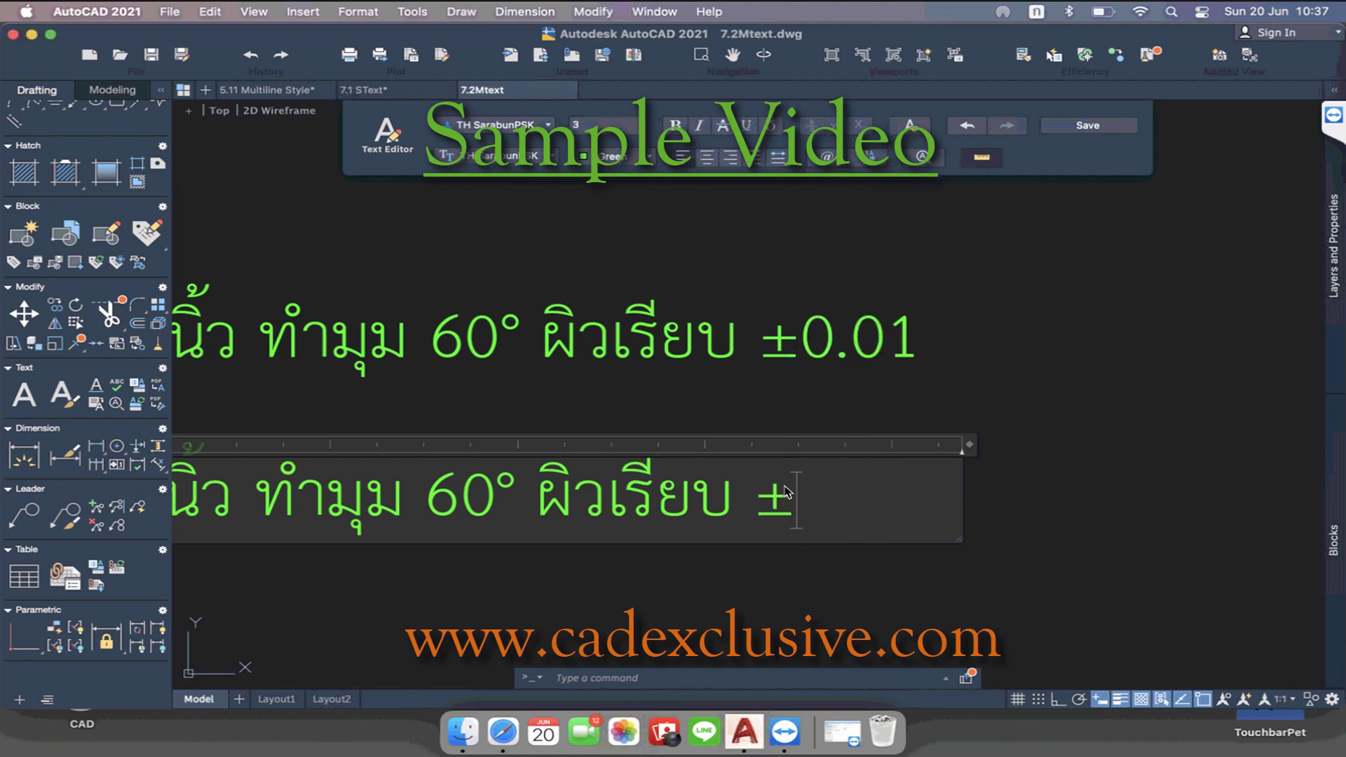
type("จ")
key("BackSpace")
key("ctrl+space")
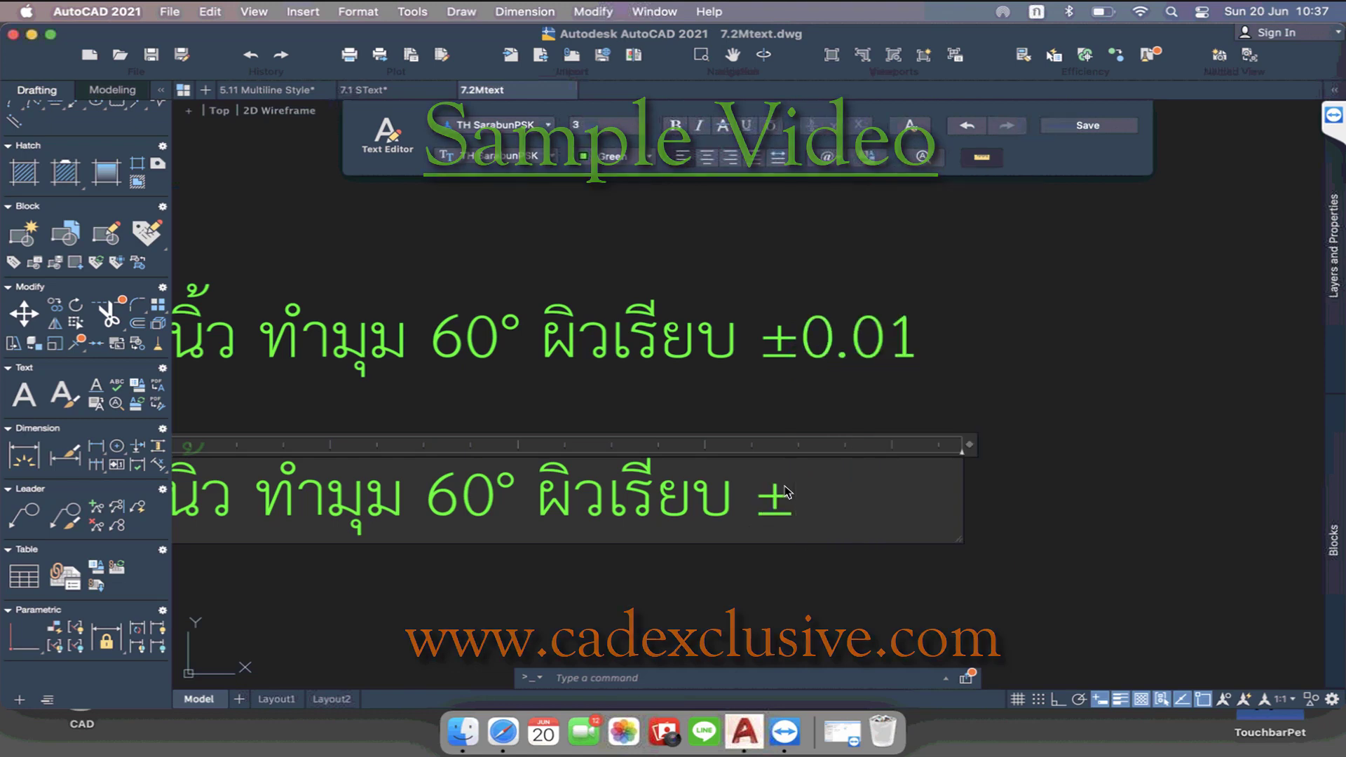
type("0")
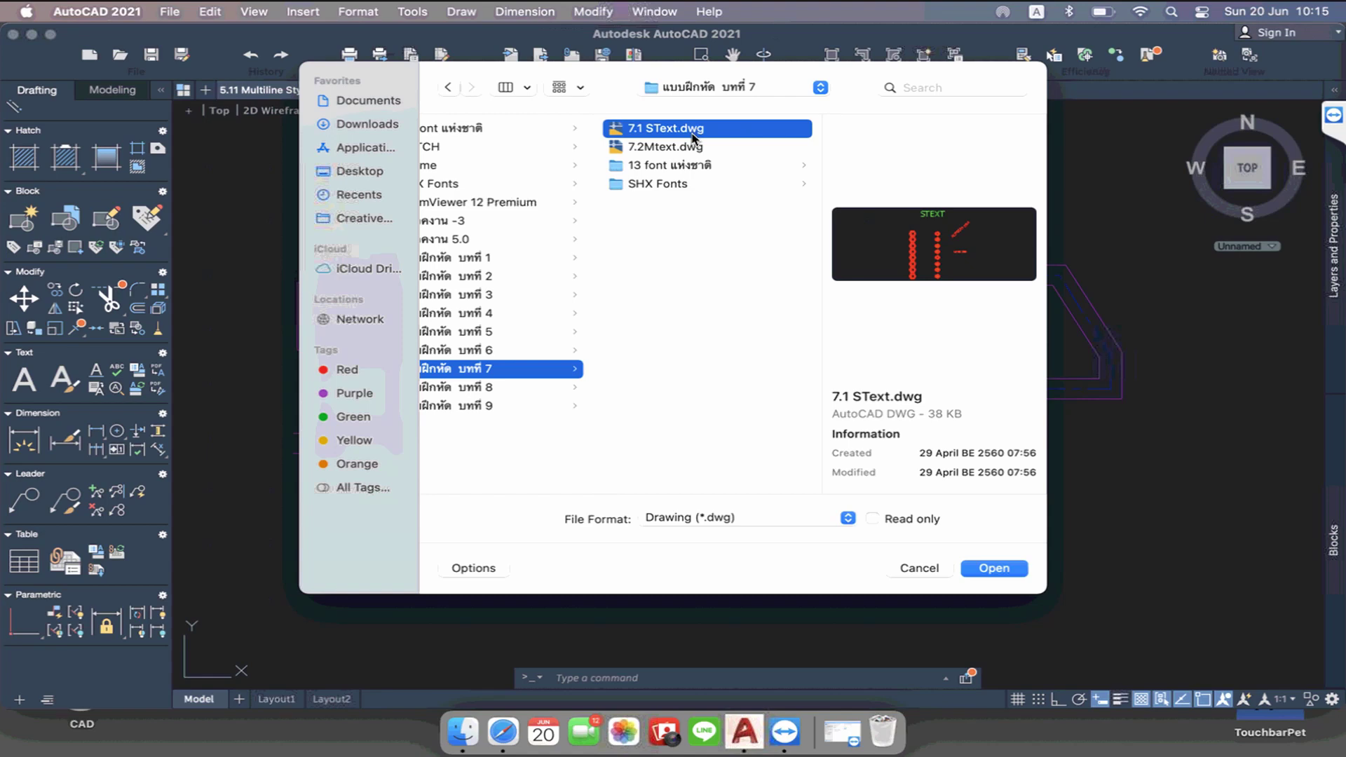
Open the drawing 7.1 SText.dwg
left_click(666, 150)
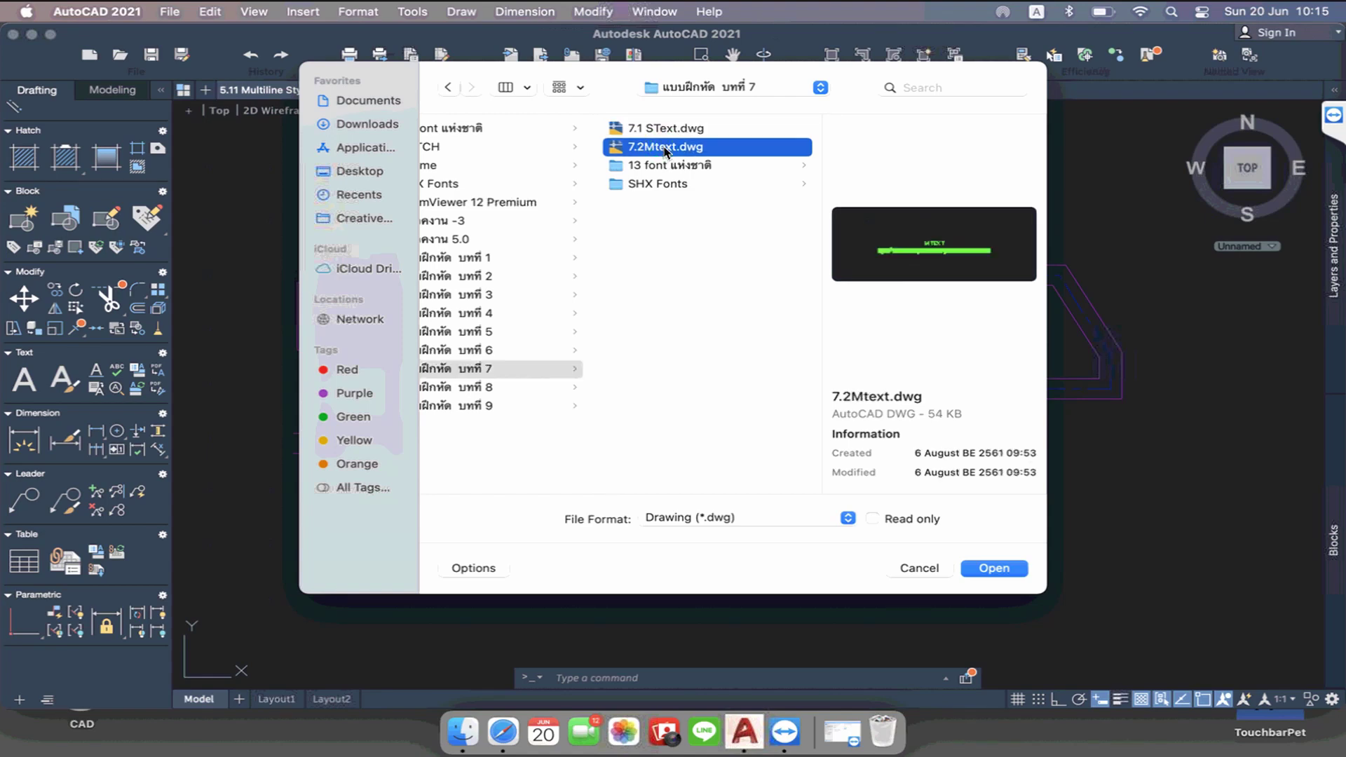
left_click(663, 129)
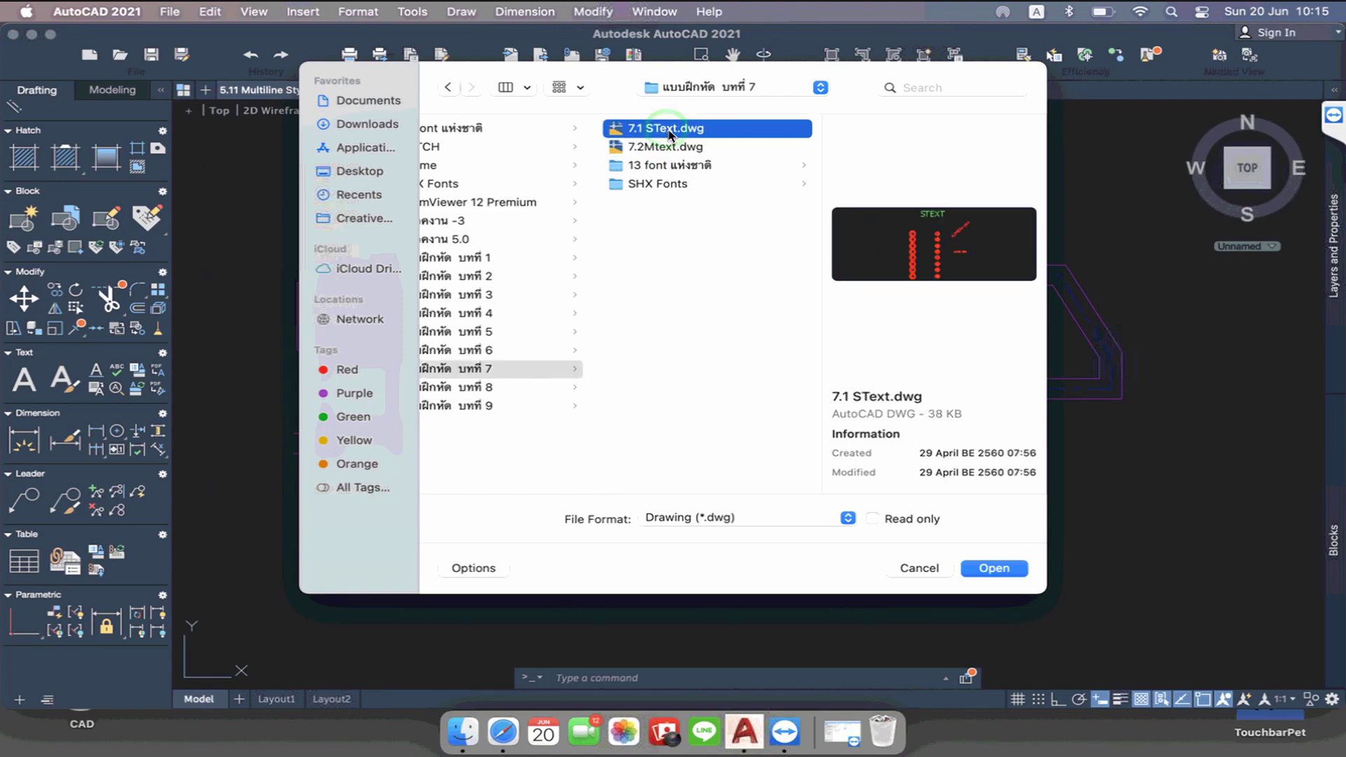
left_click(999, 571)
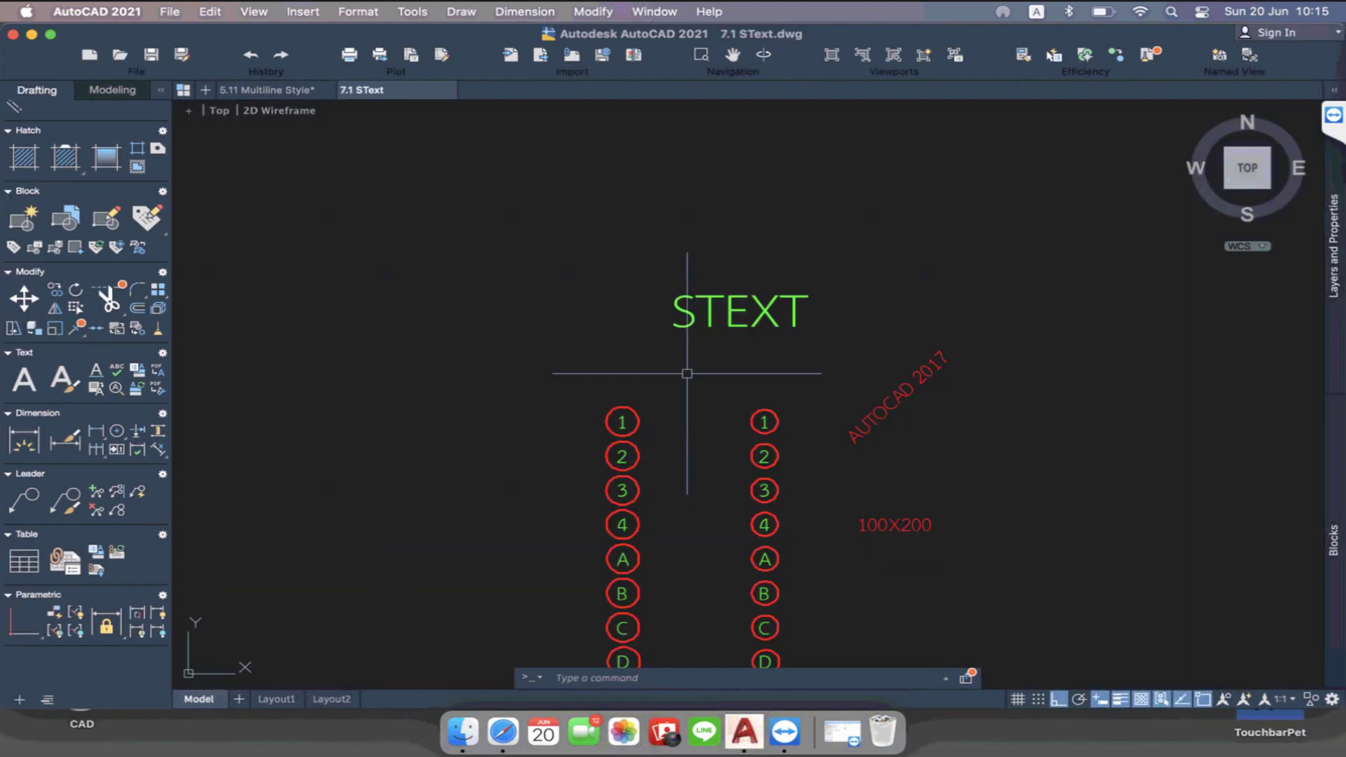
Zoom and pan toward the circled numbers and red labels
scroll(826, 381, "down", 2)
scroll(832, 385, "up", 2)
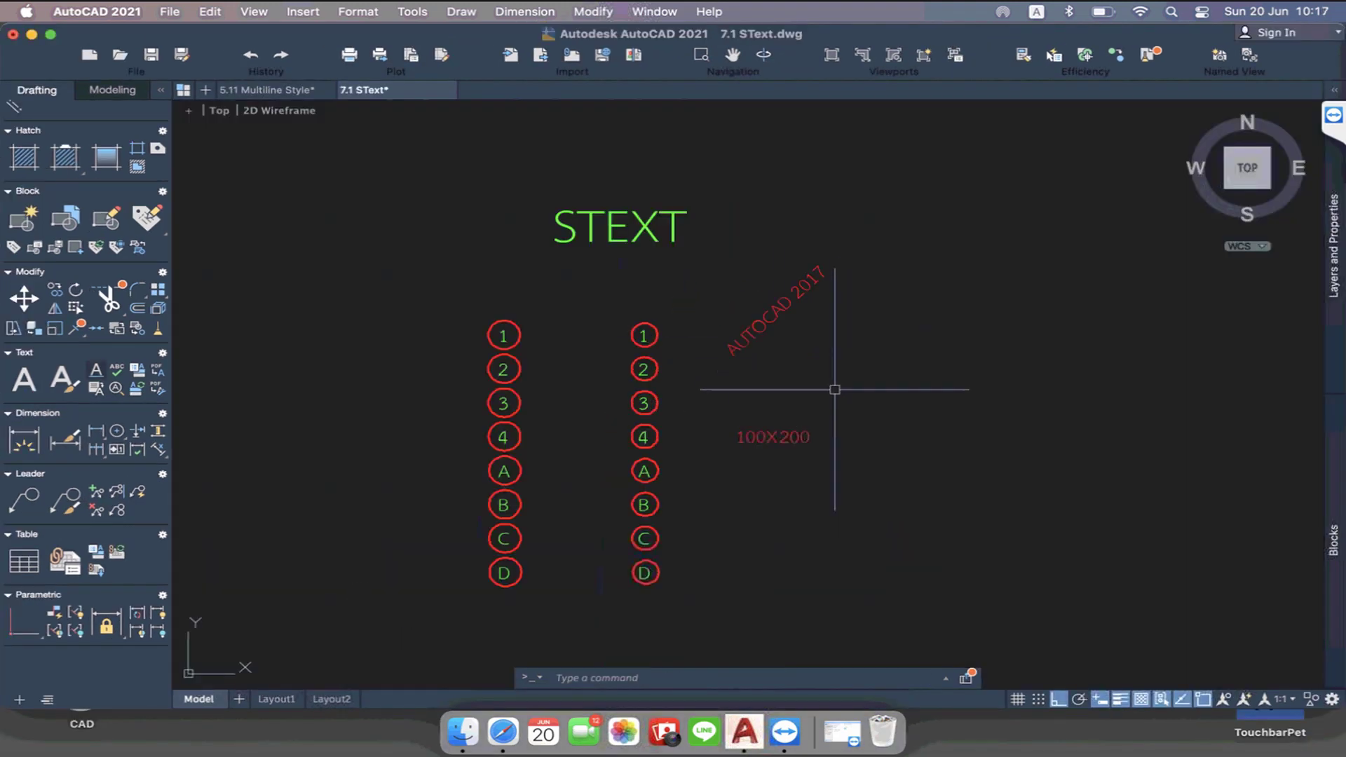
scroll(832, 385, "up", 4)
middle_click_drag(872, 370, 833, 377)
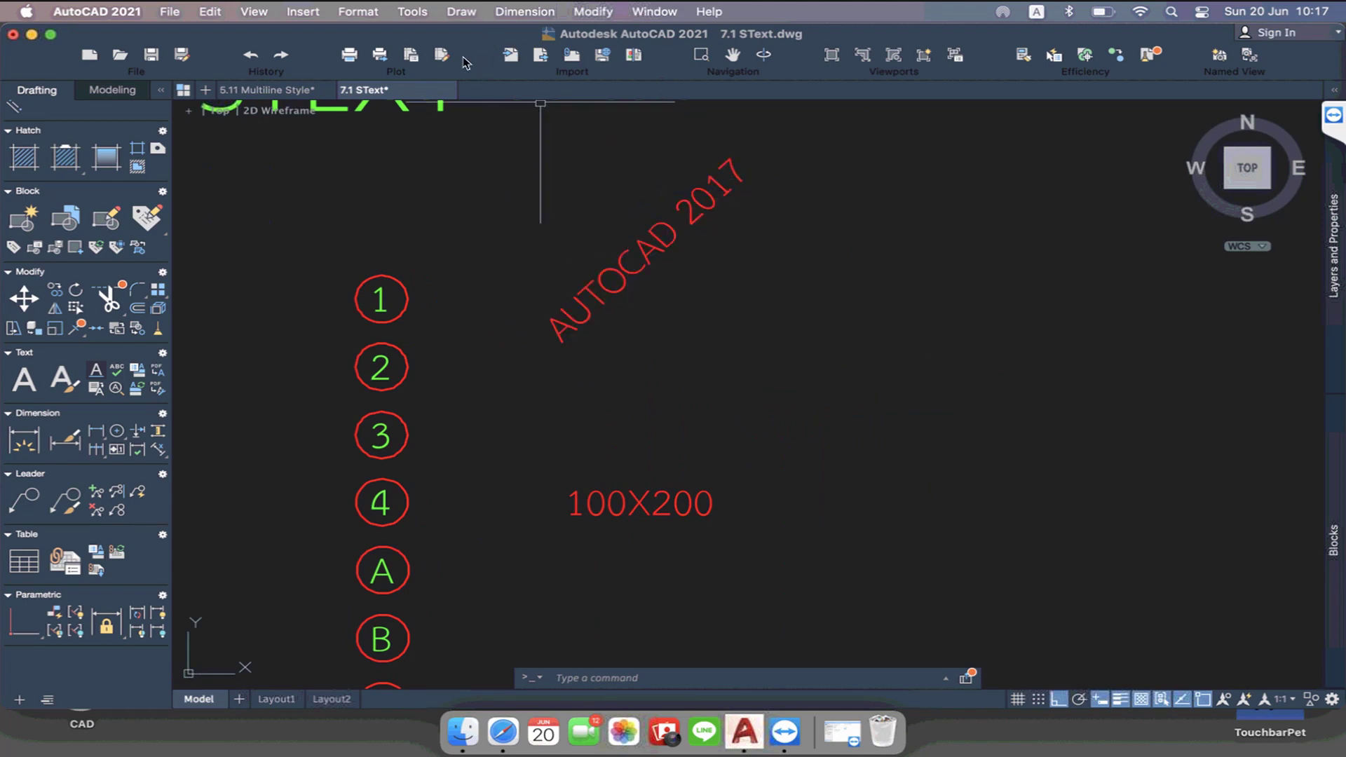
left_click(463, 12)
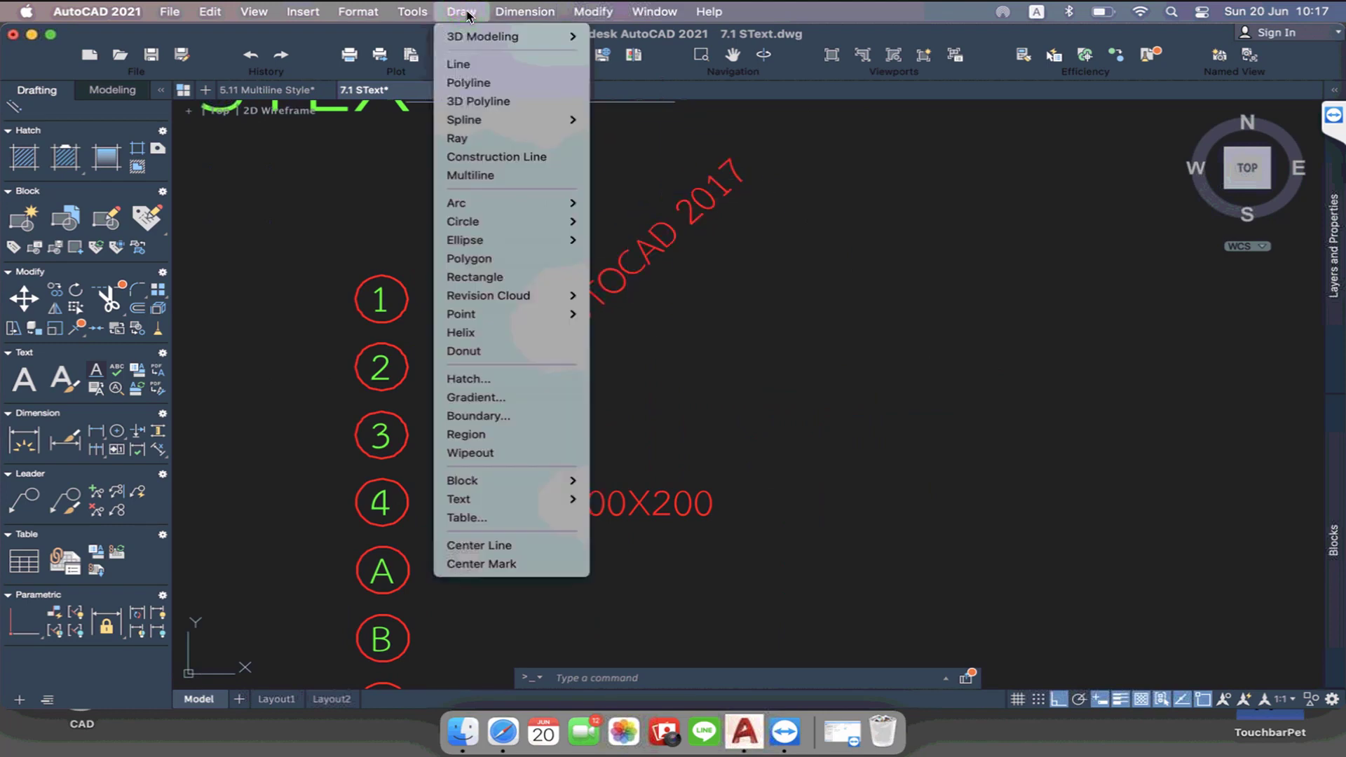
mouse_move(505, 499)
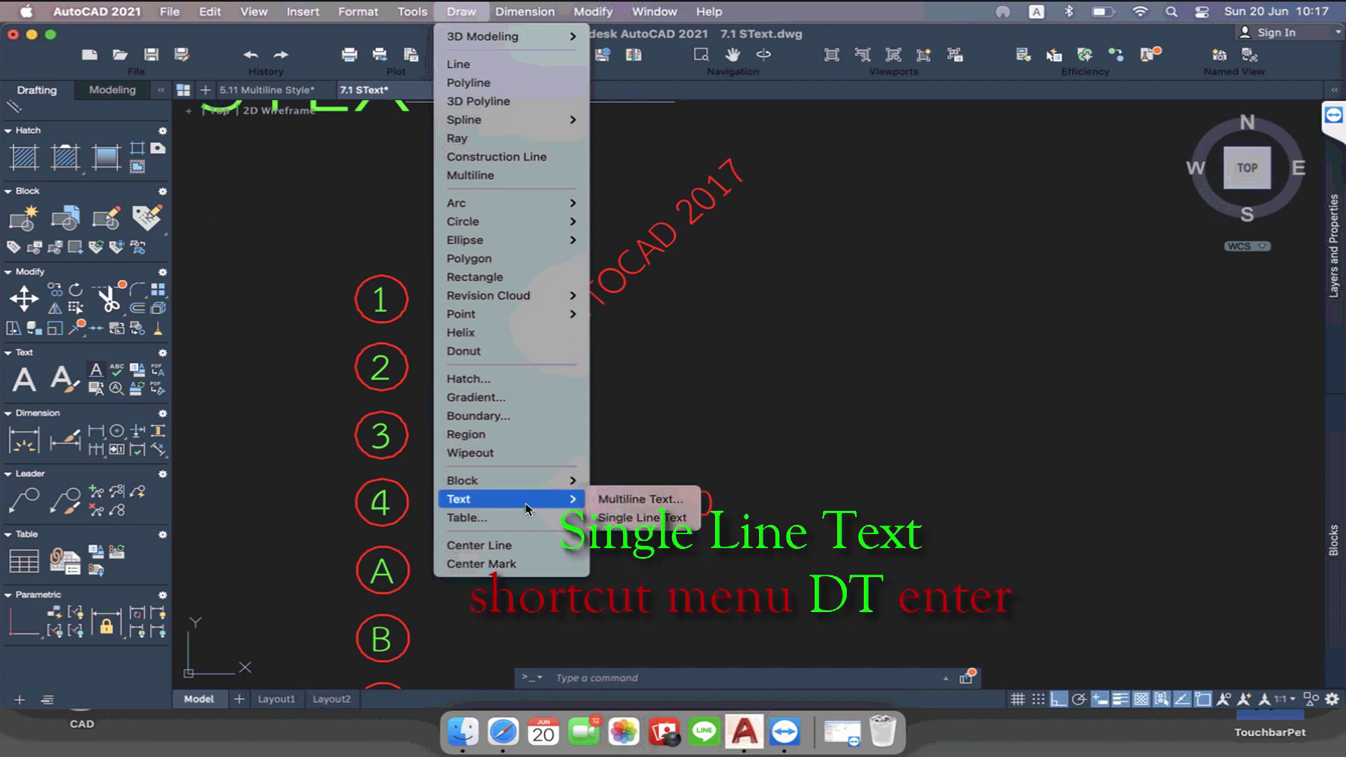
Start Single Line Text, accepting the 1:1 annotation scale and suppressing the notice
left_click(641, 518)
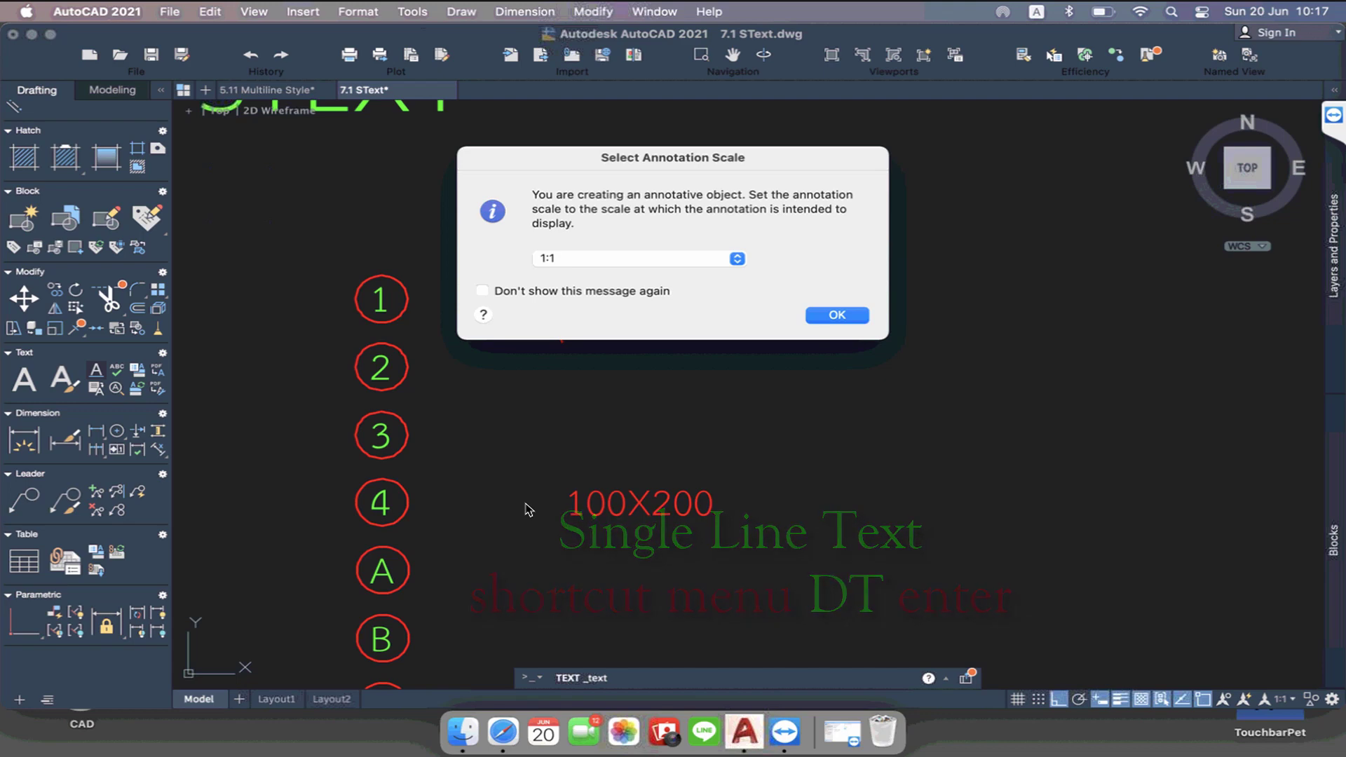
key("space")
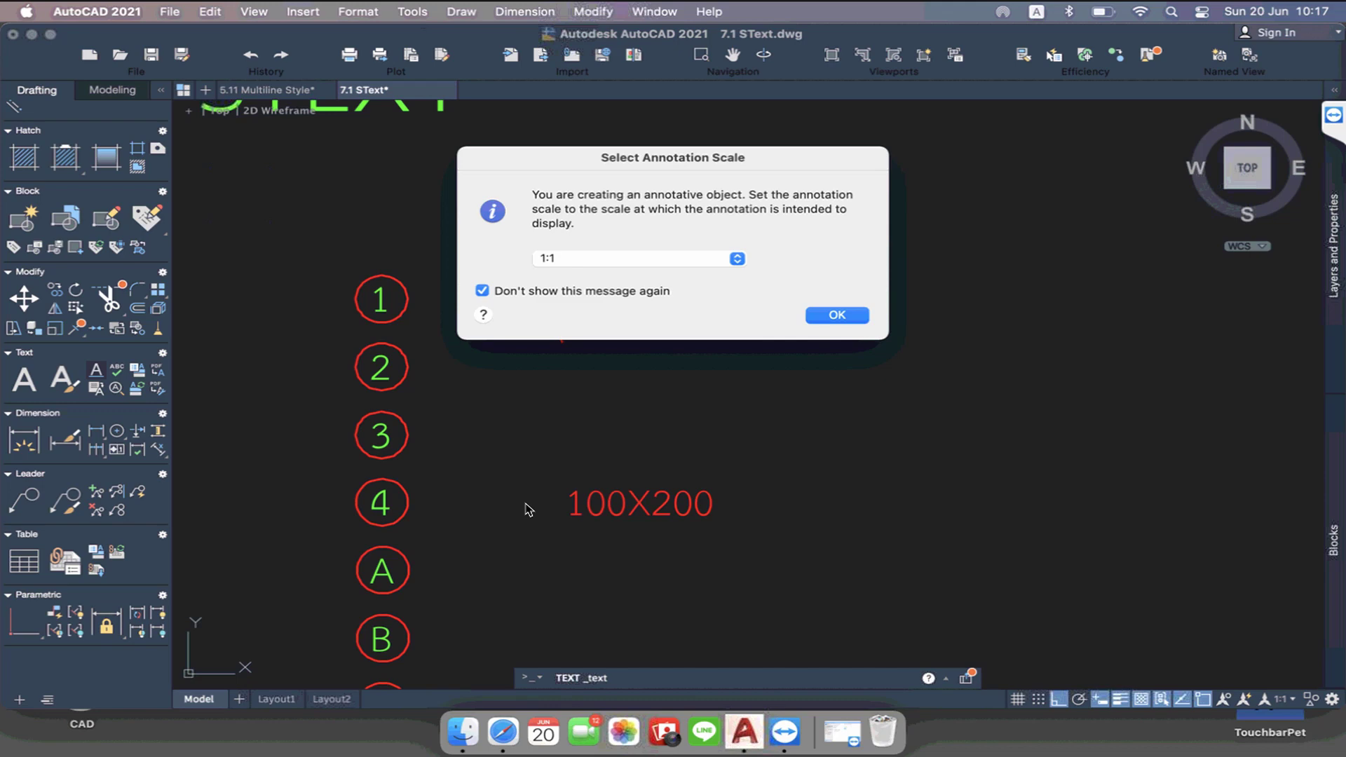
key("Return")
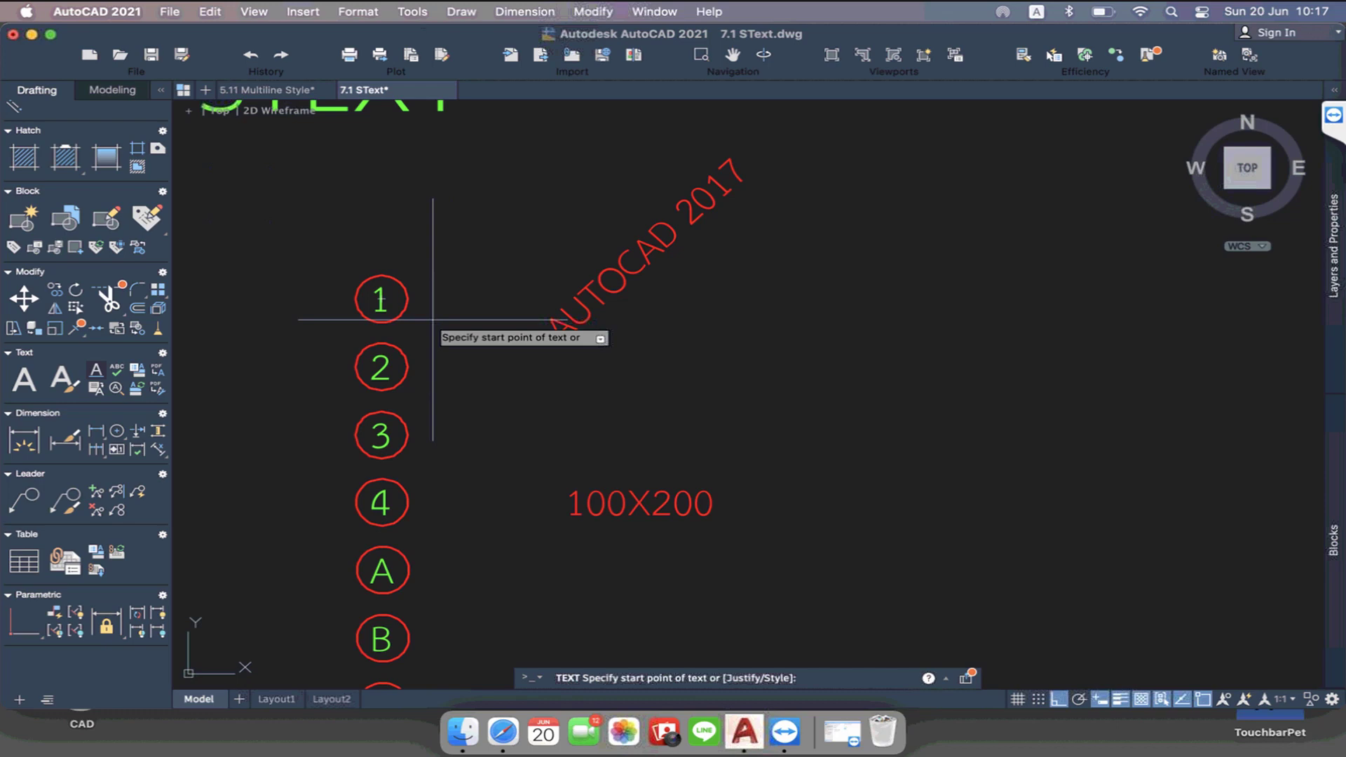
Place the text start point right of the red labels, with height 3 and rotation 0
left_click(816, 380)
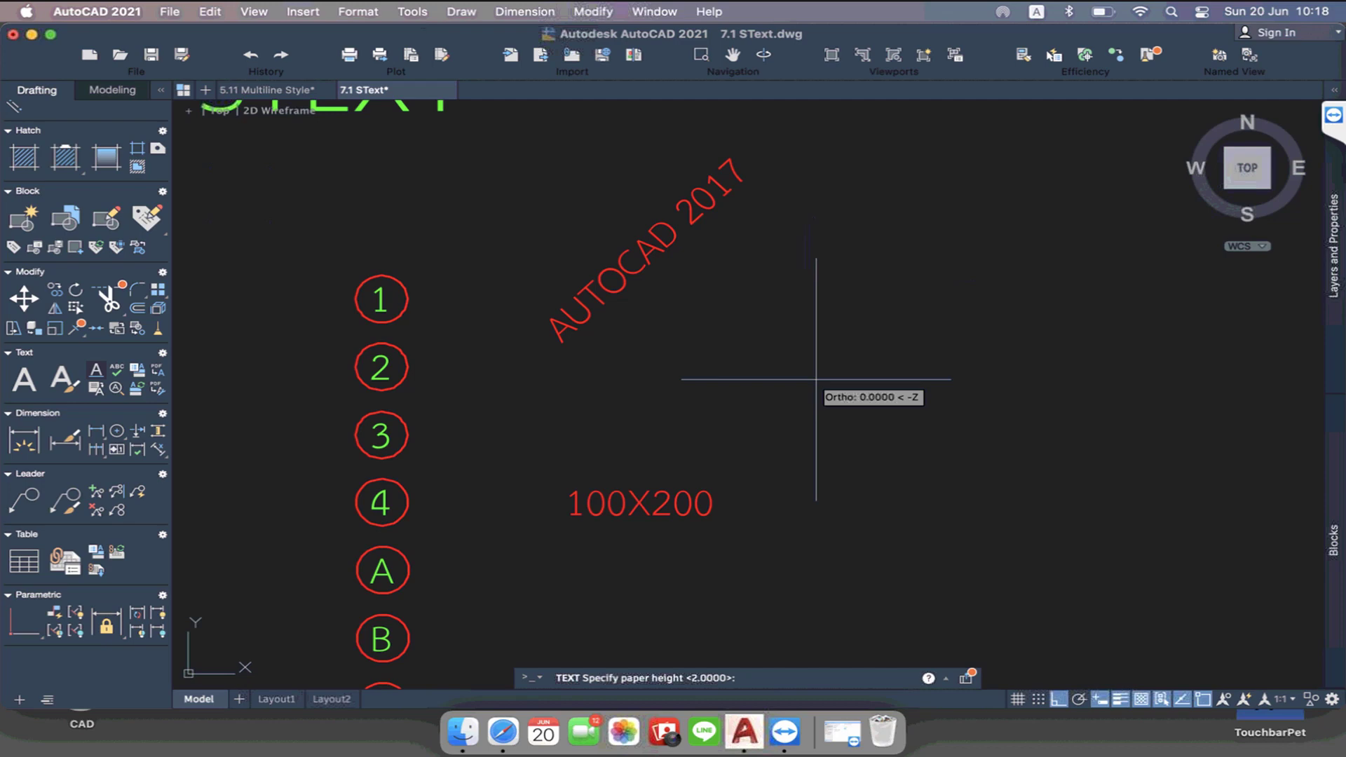
type("3")
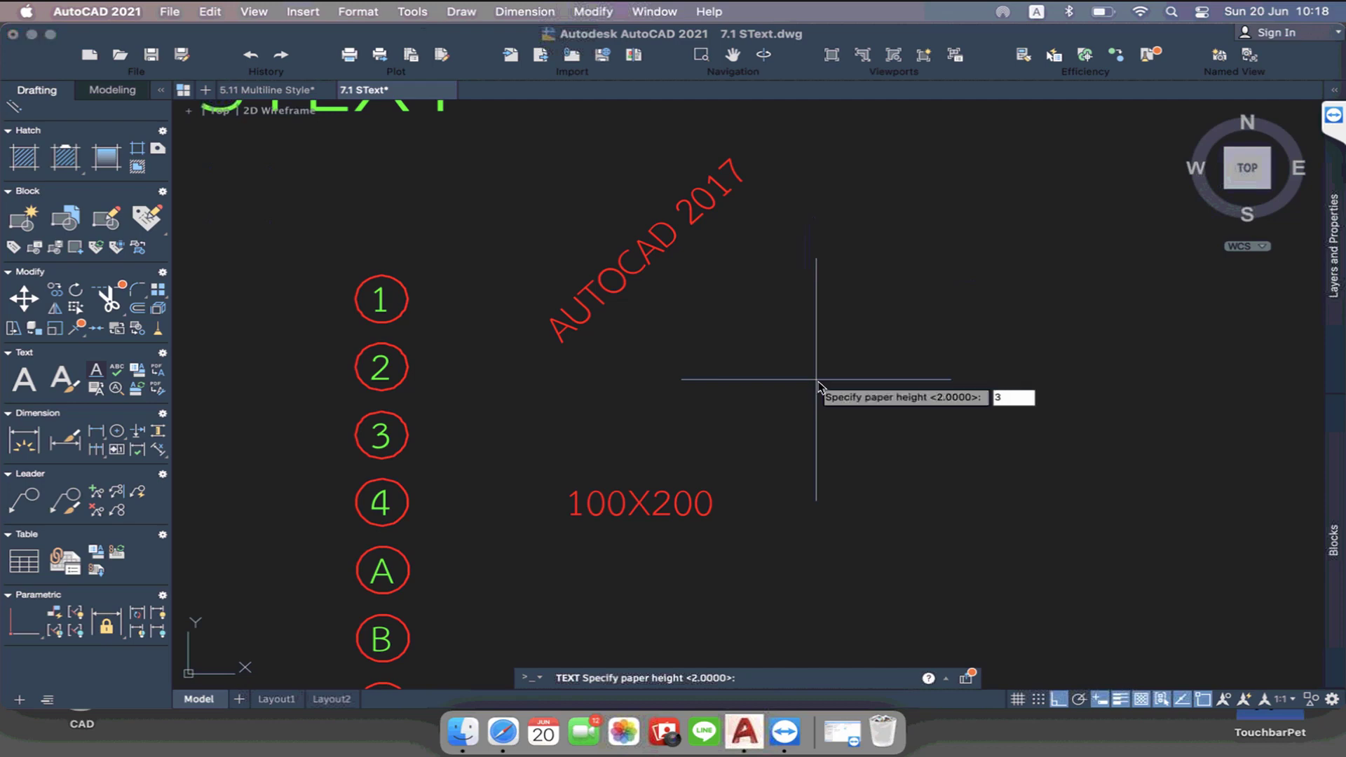
key("Return")
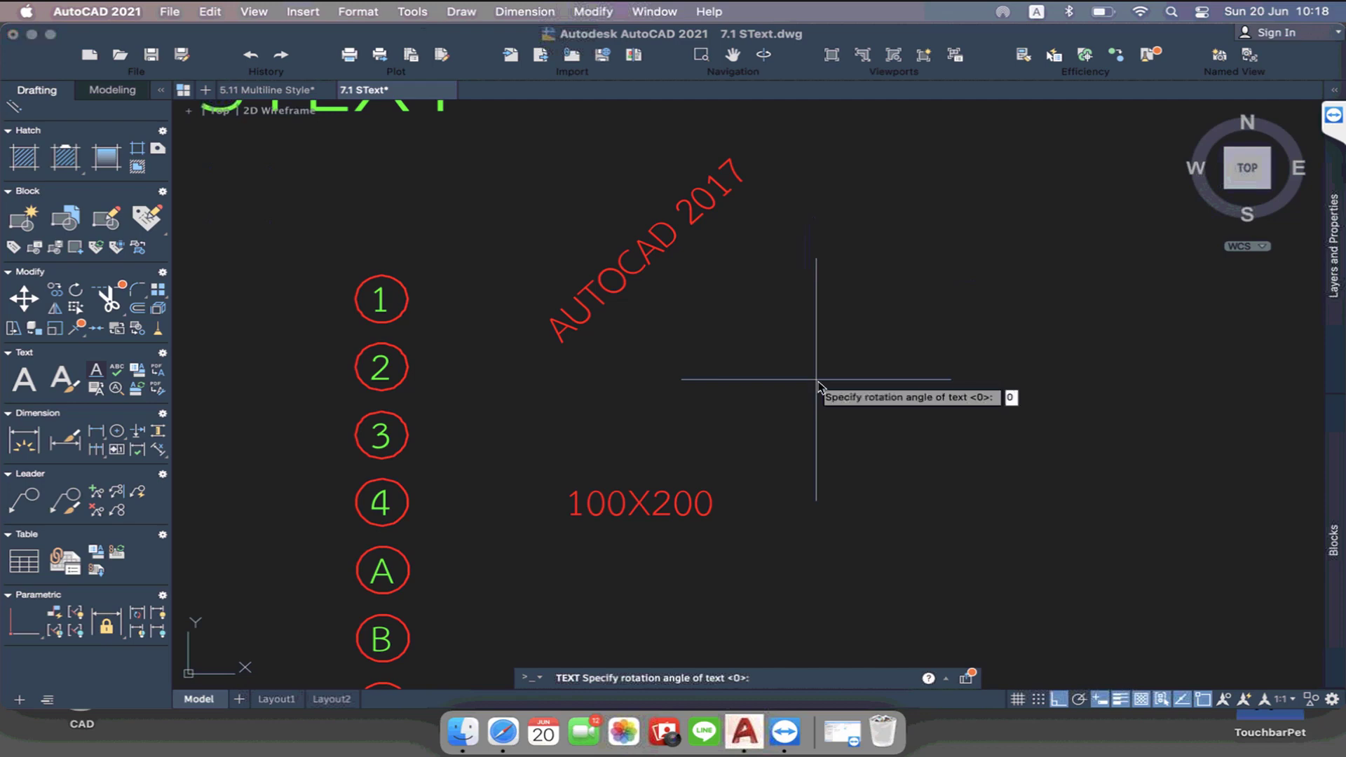
key("Return")
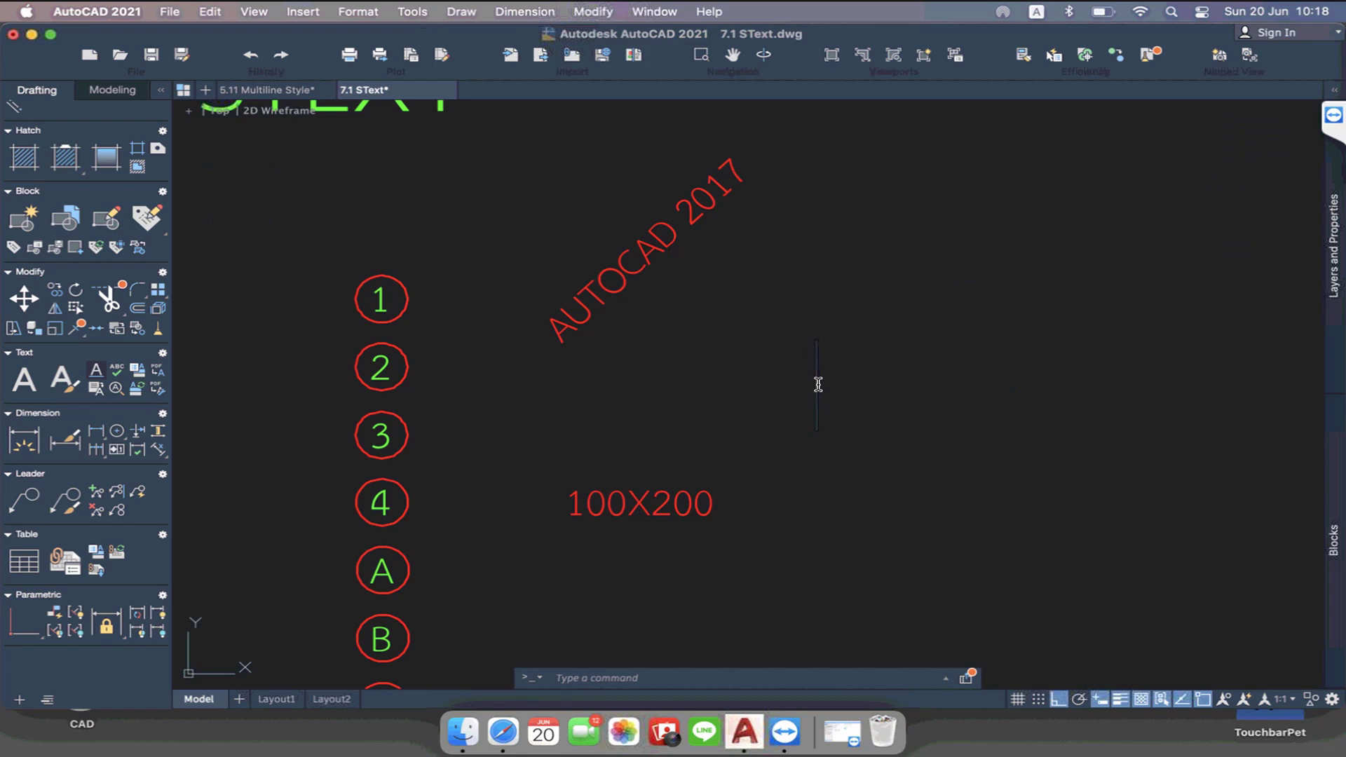
Enter 'AUTOCAD' with 'autocad' on the line below, then finish the text
type("AU")
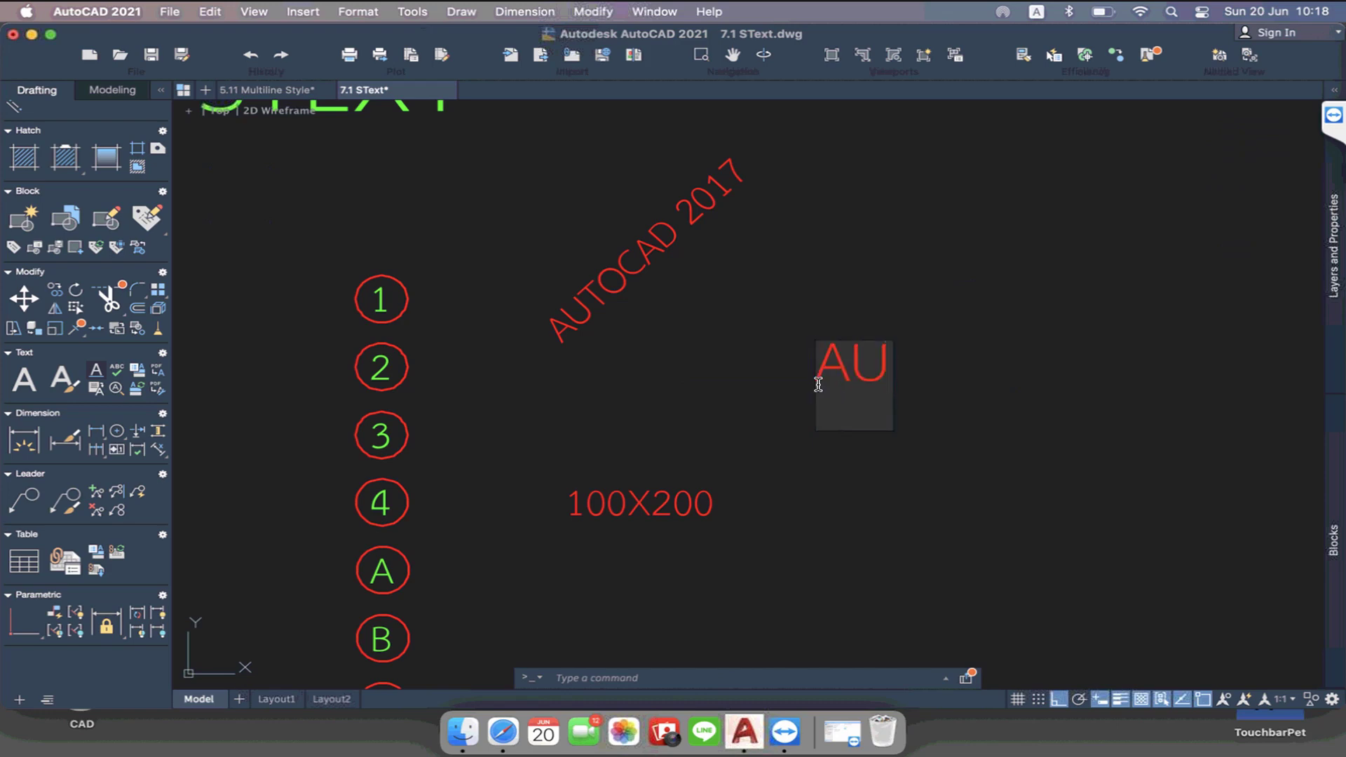
type("TOCAD")
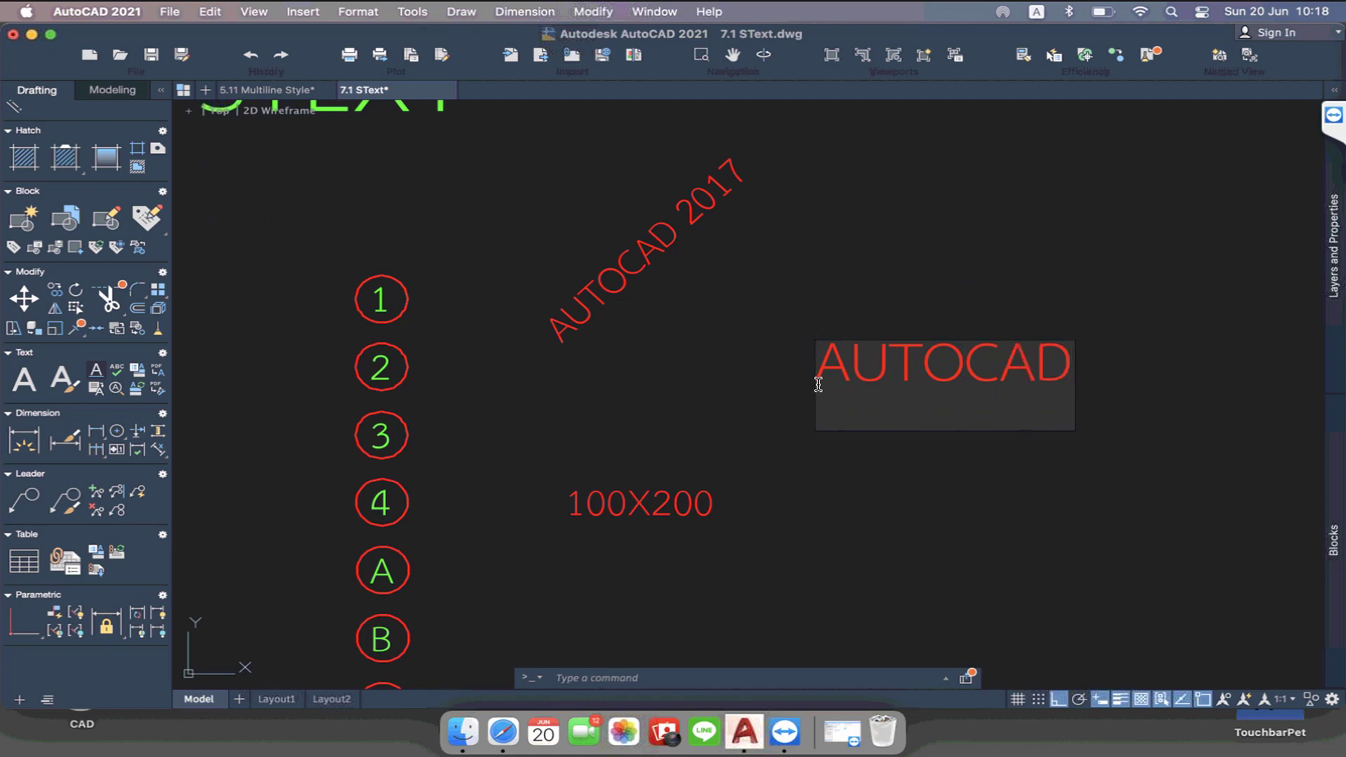
left_click(1063, 367)
key("Return")
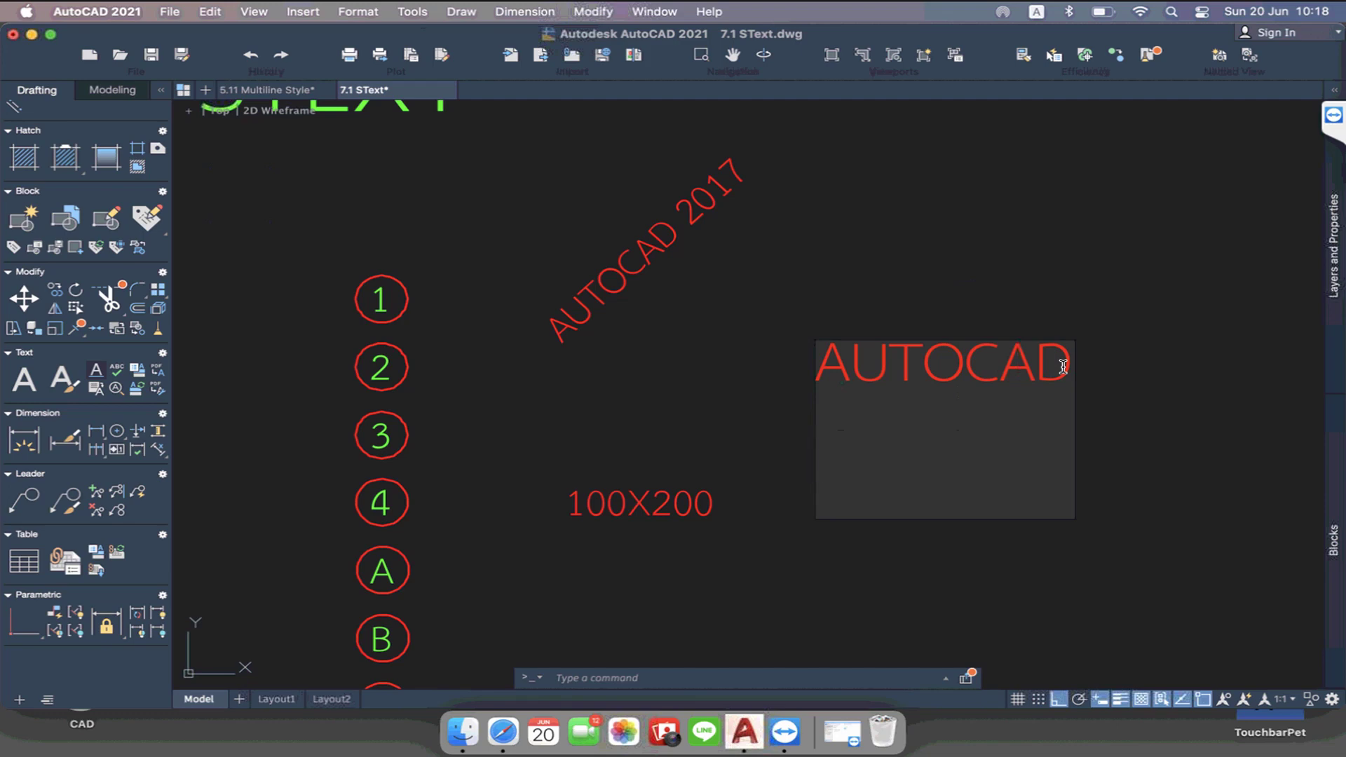
type("aut")
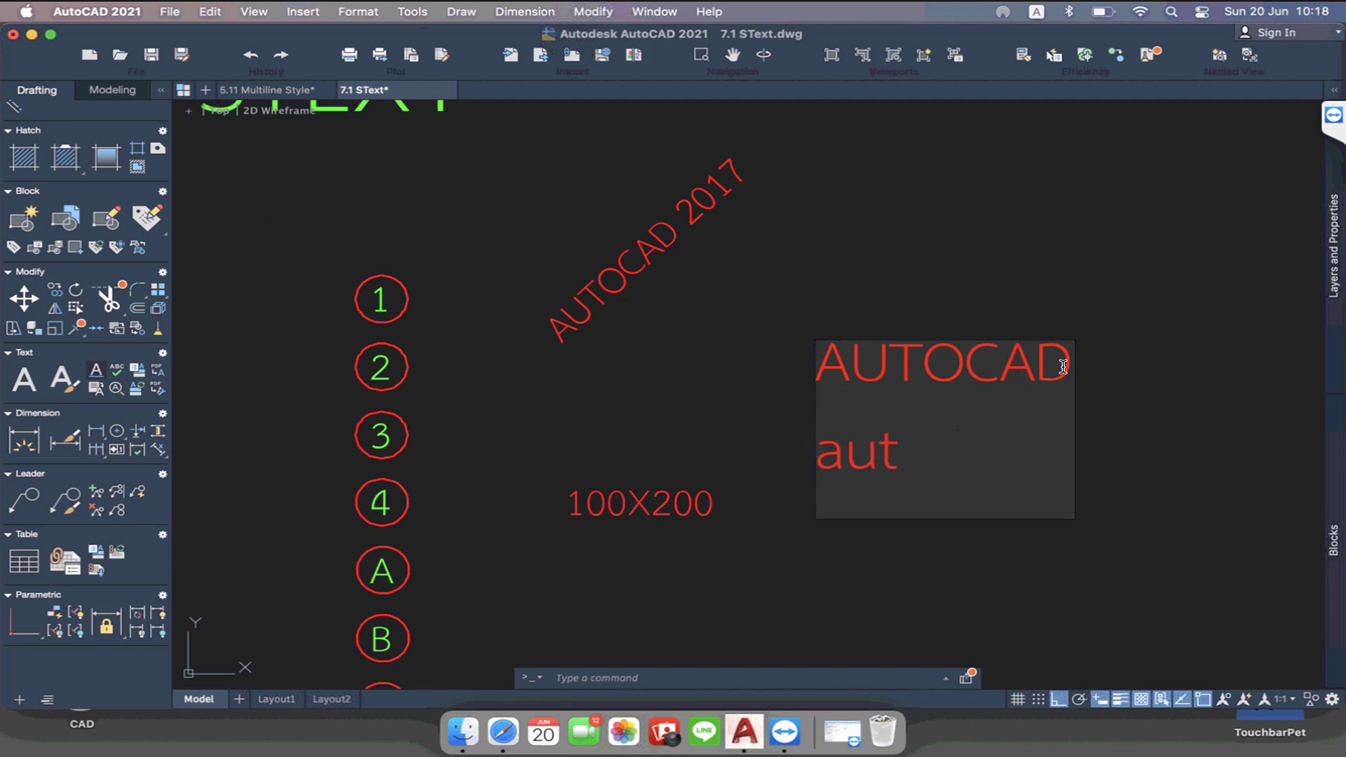
type("ocad")
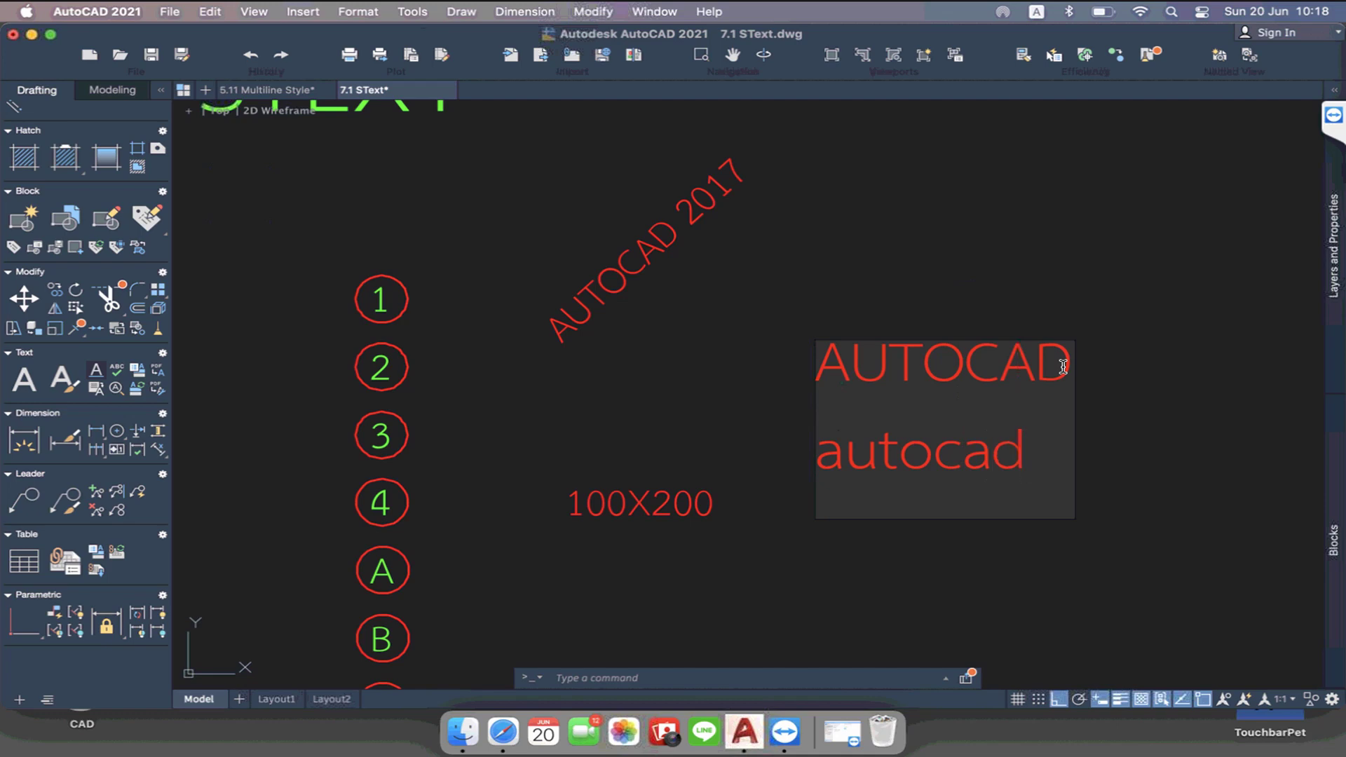
key("Escape")
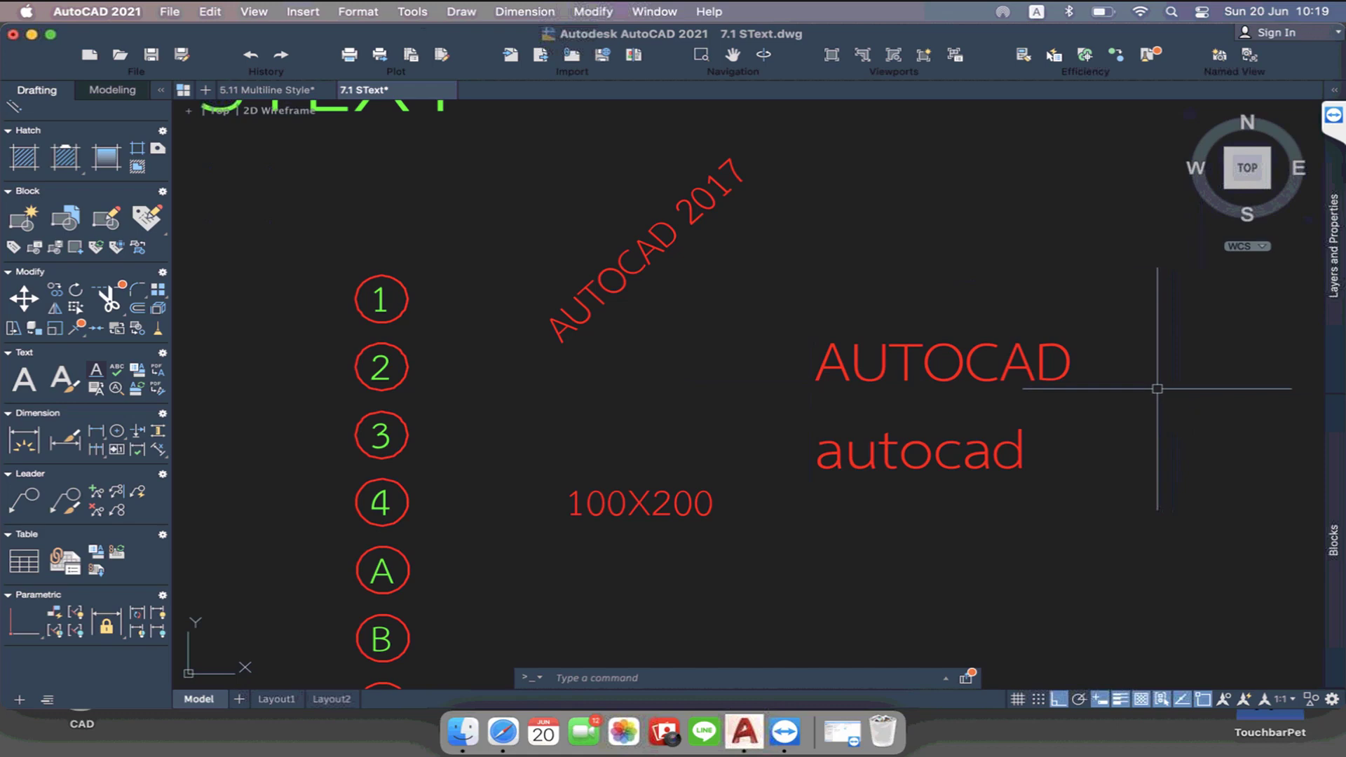
Select and deselect the AUTOCAD and autocad texts, then pan the drawing upward
scroll(1023, 375, "up", 1)
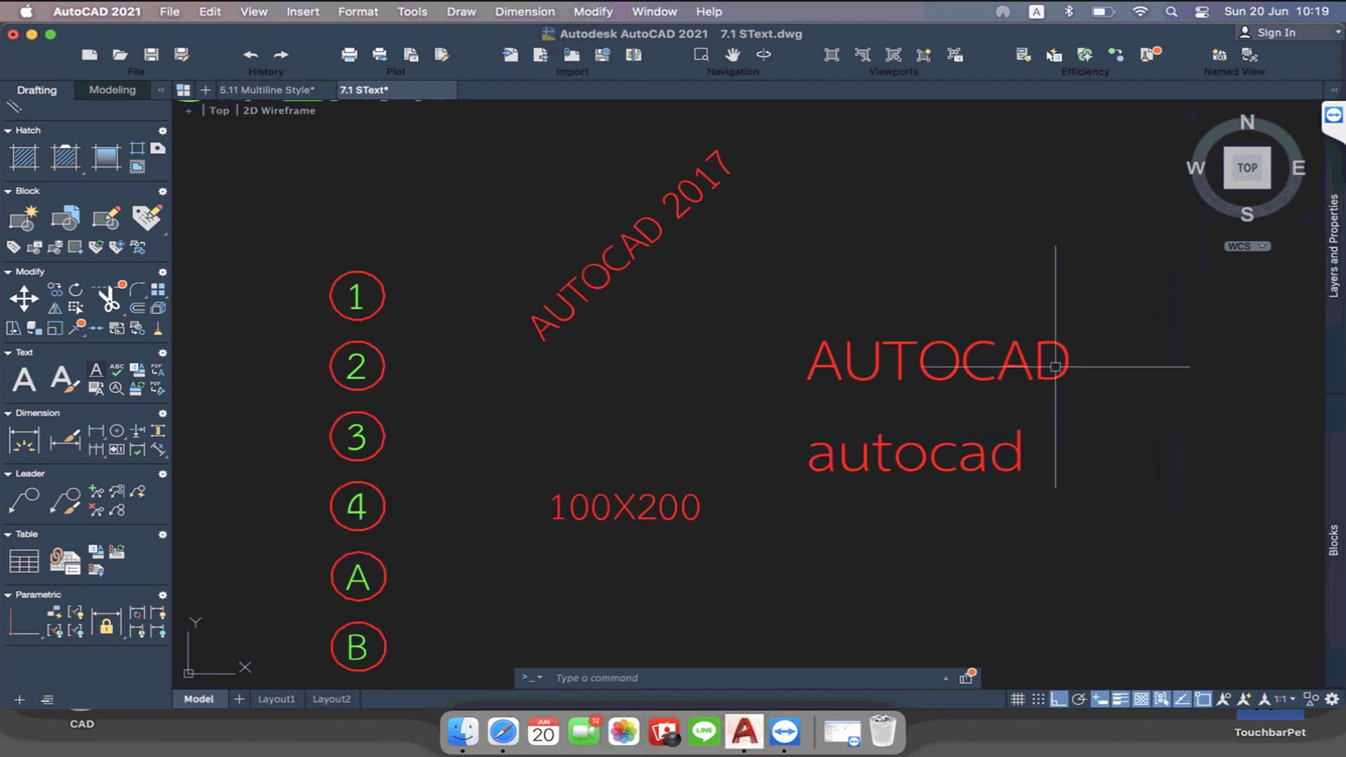
left_click(1015, 365)
scroll(1028, 374, "down", 1)
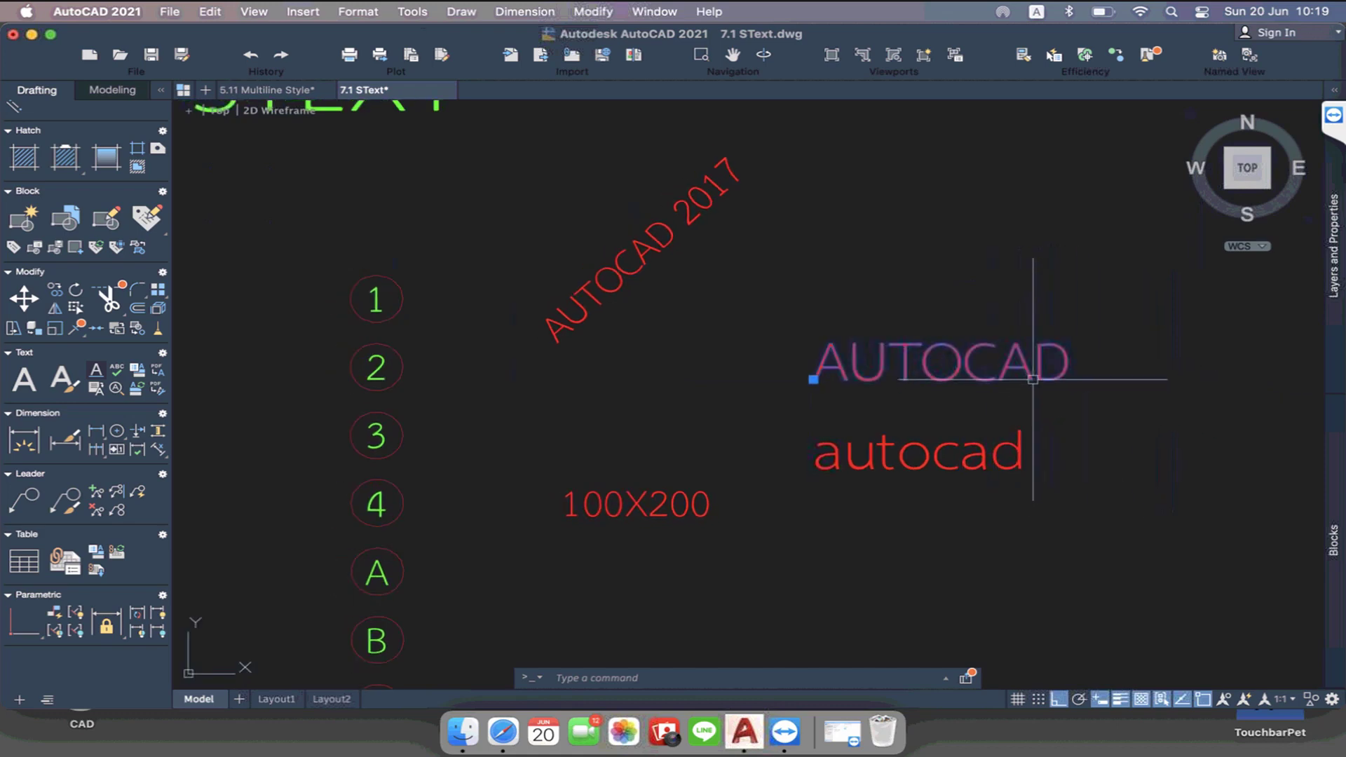
scroll(978, 379, "down", 2)
left_click(978, 455)
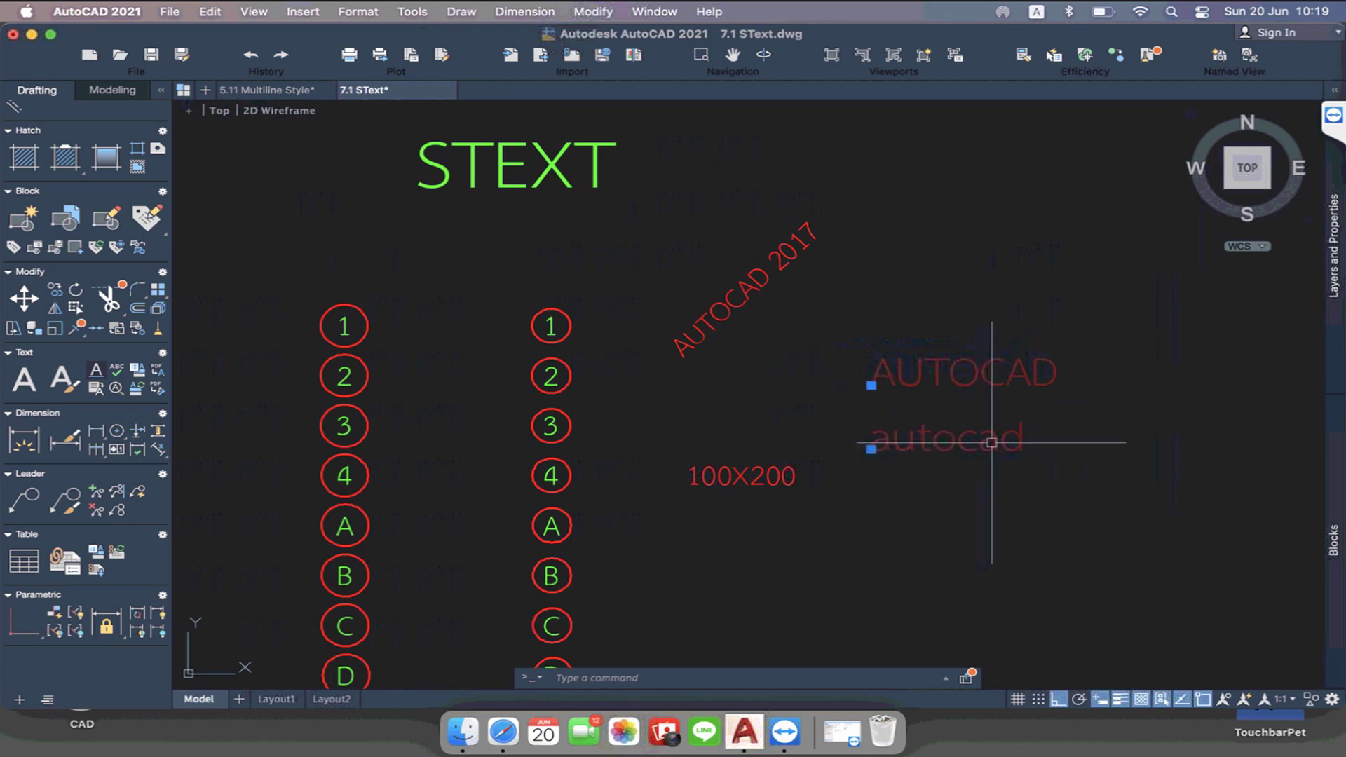
left_click(1195, 451)
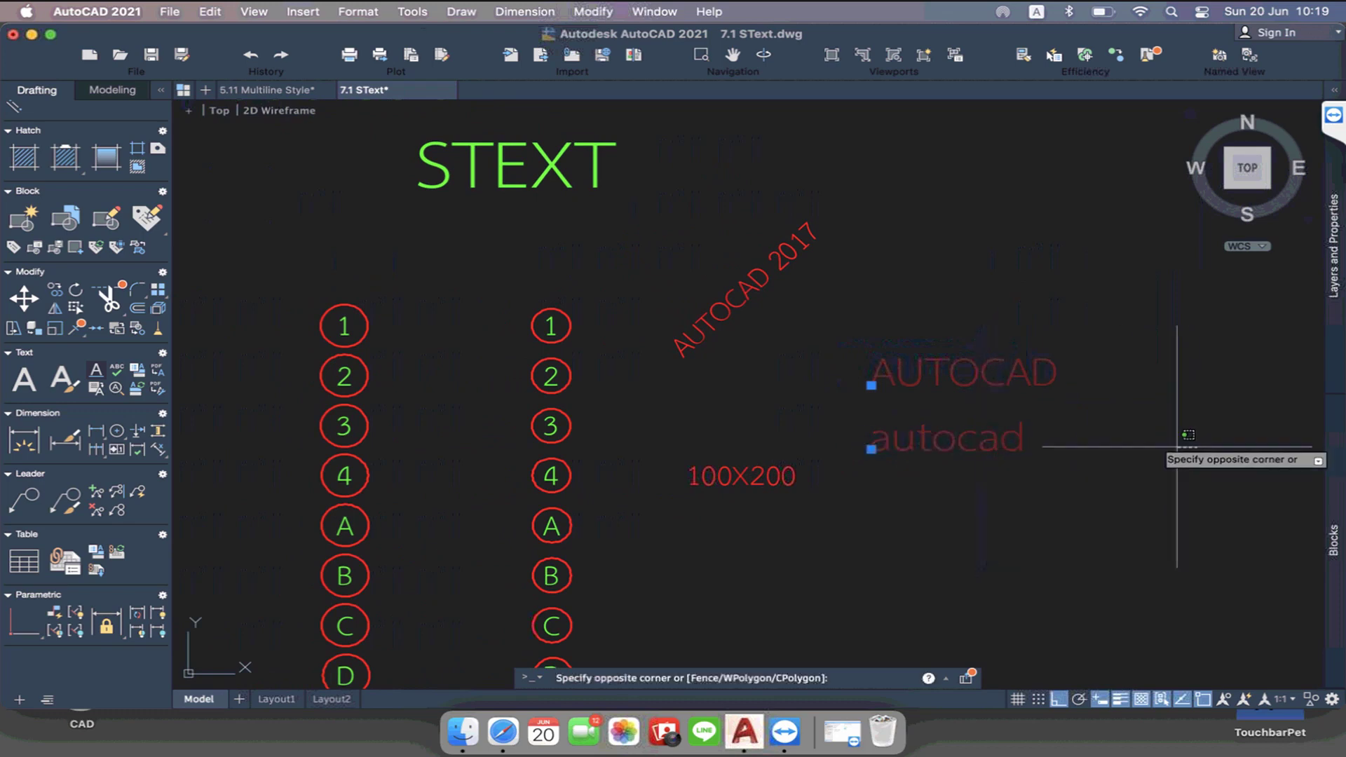
key("Escape")
key("Escape")
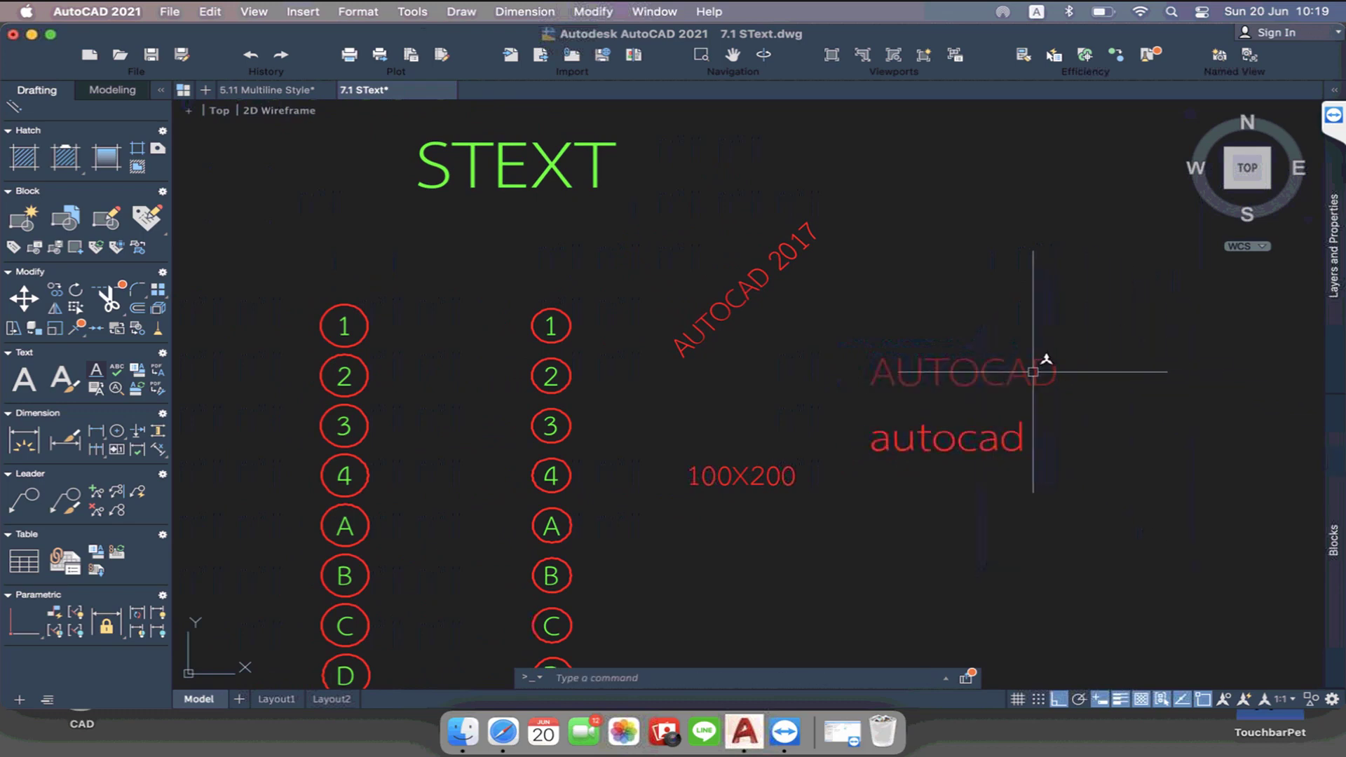
left_click(1045, 361)
key("Escape")
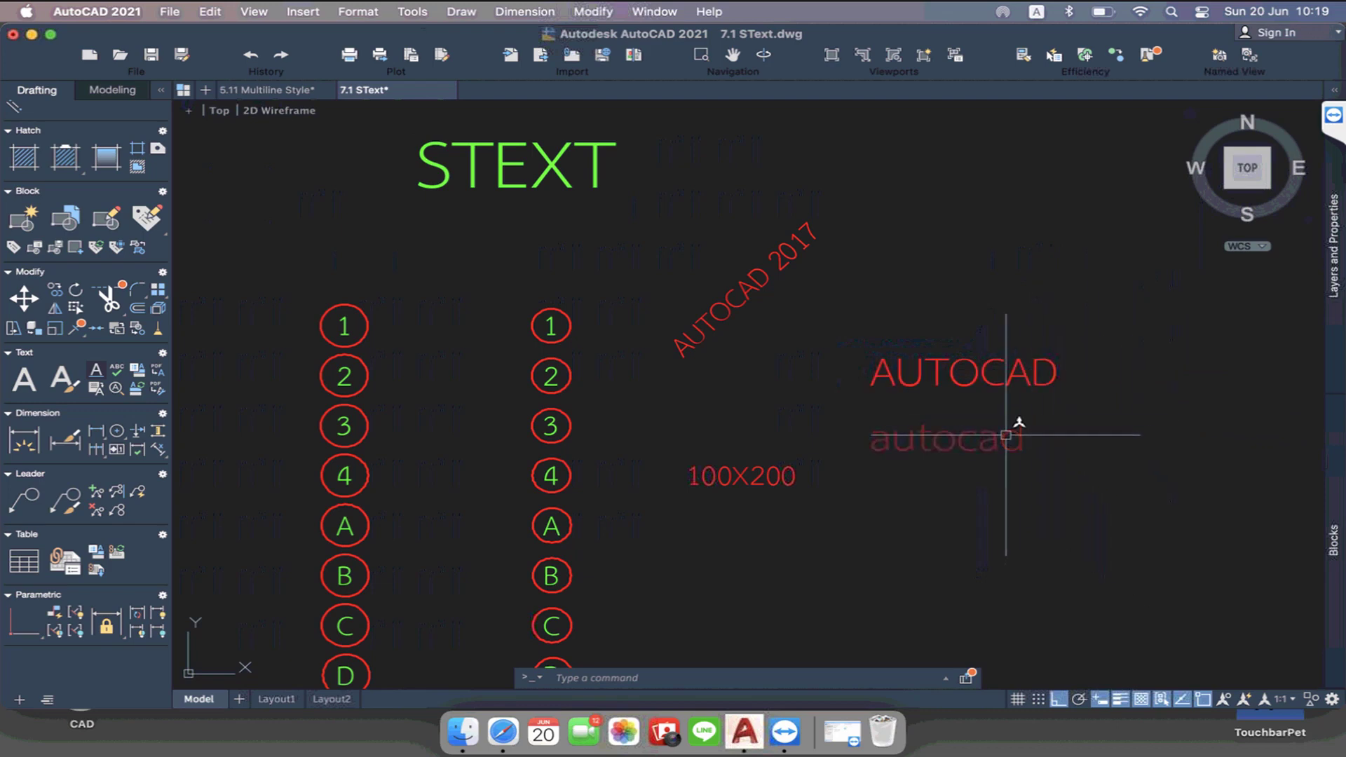
left_click(1020, 423)
key("Escape")
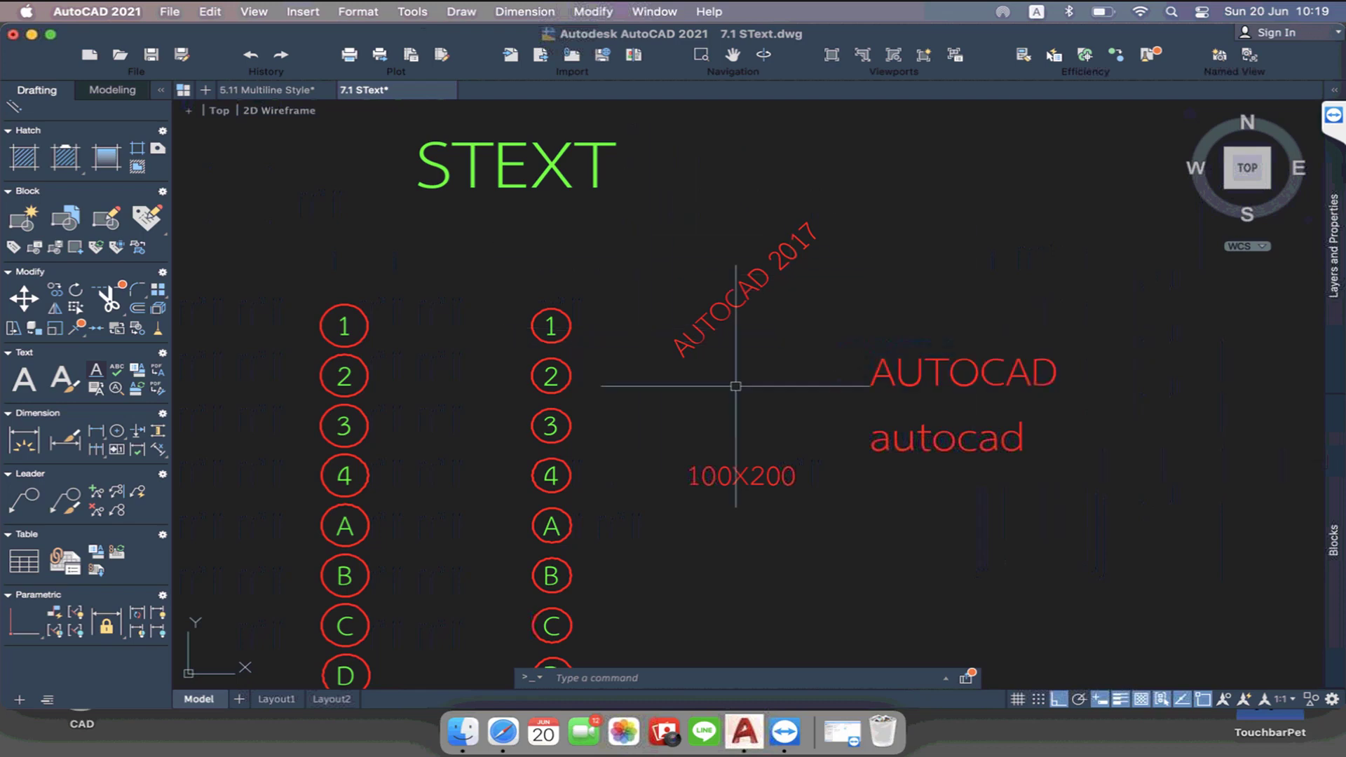
scroll(842, 382, "down", 3)
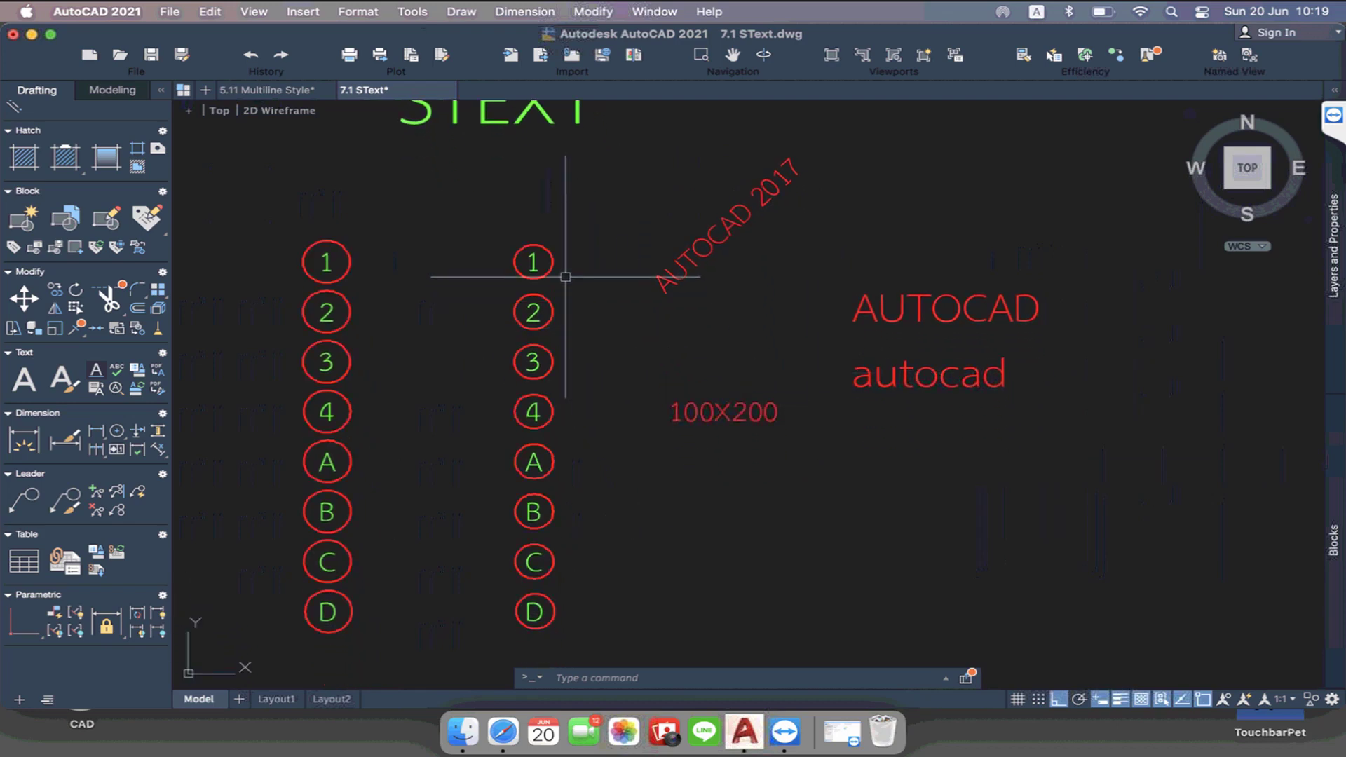
middle_click_drag(723, 410, 718, 363)
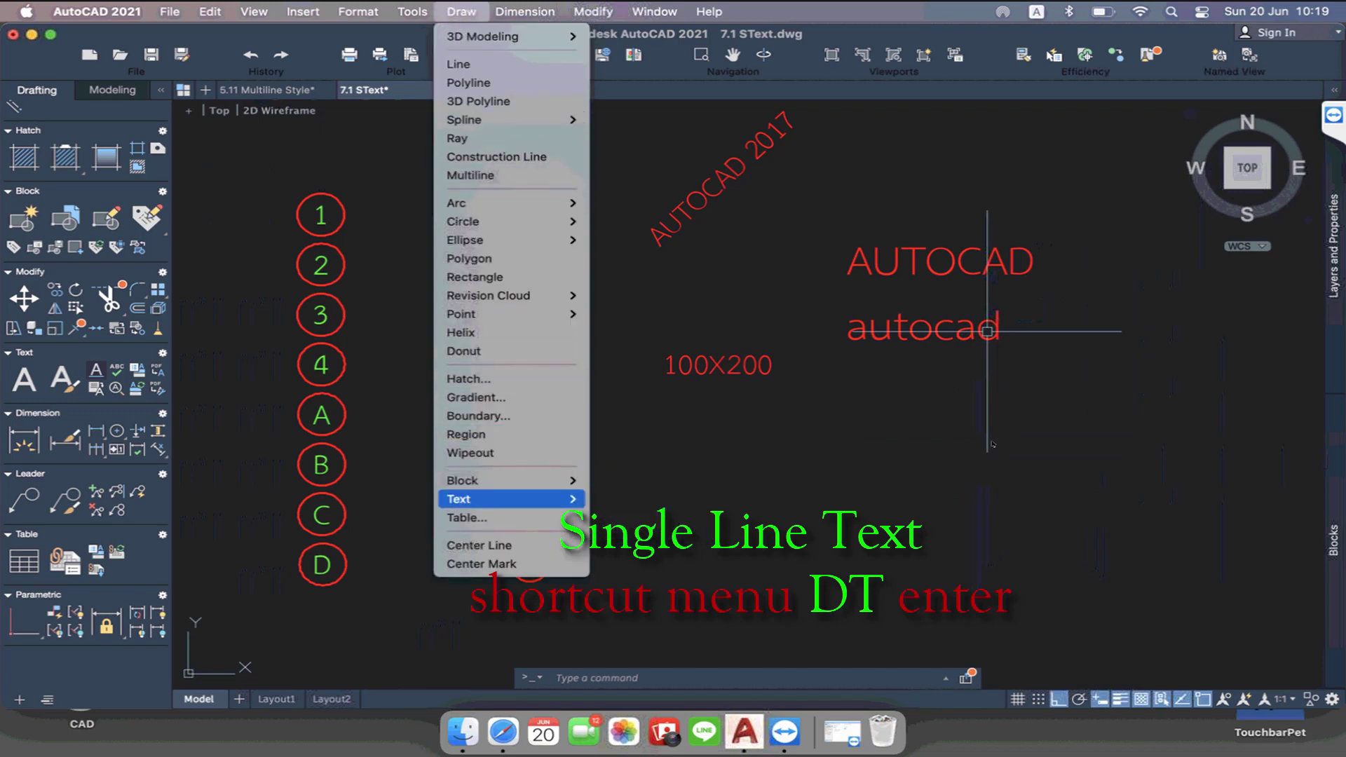
Start Single Line Text from the Draw menu, then cancel it at the start-point prompt
key("Right")
key("Right")
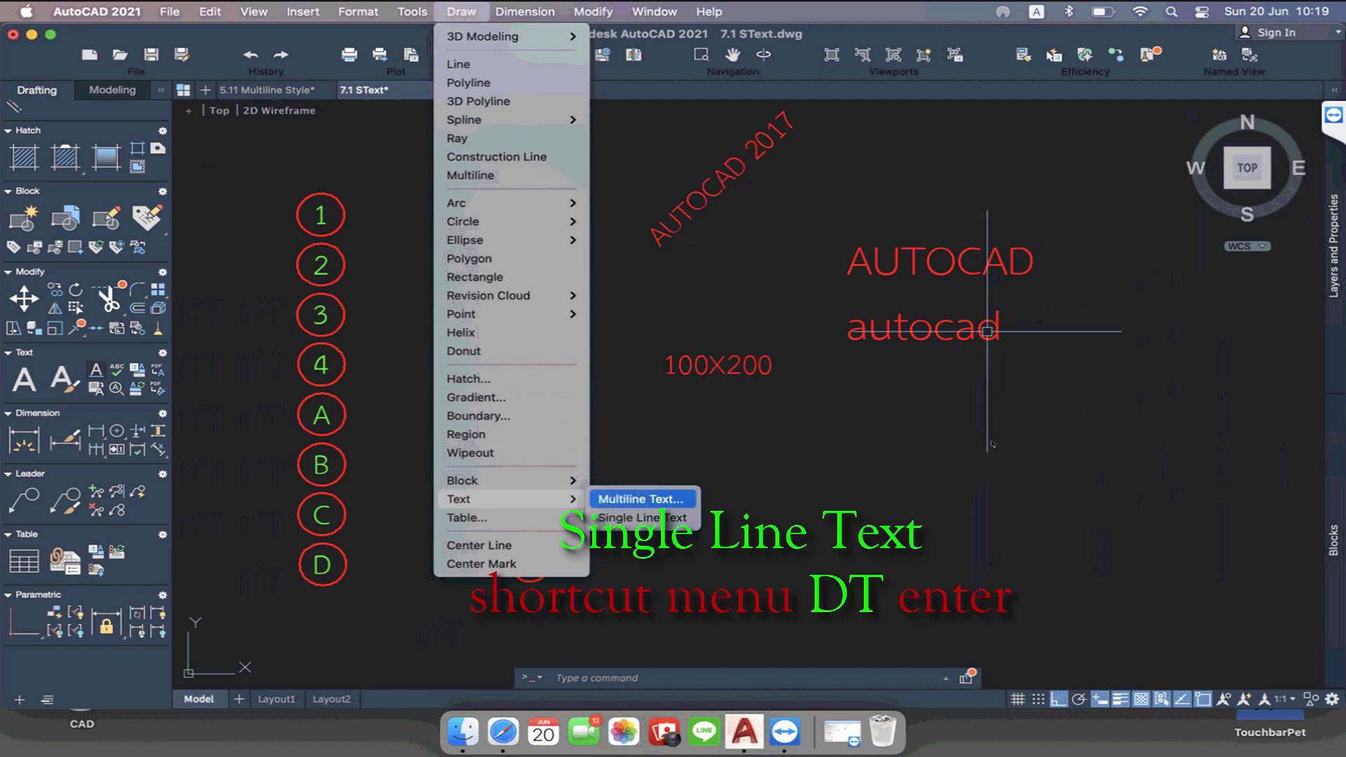
key("Down")
key("Return")
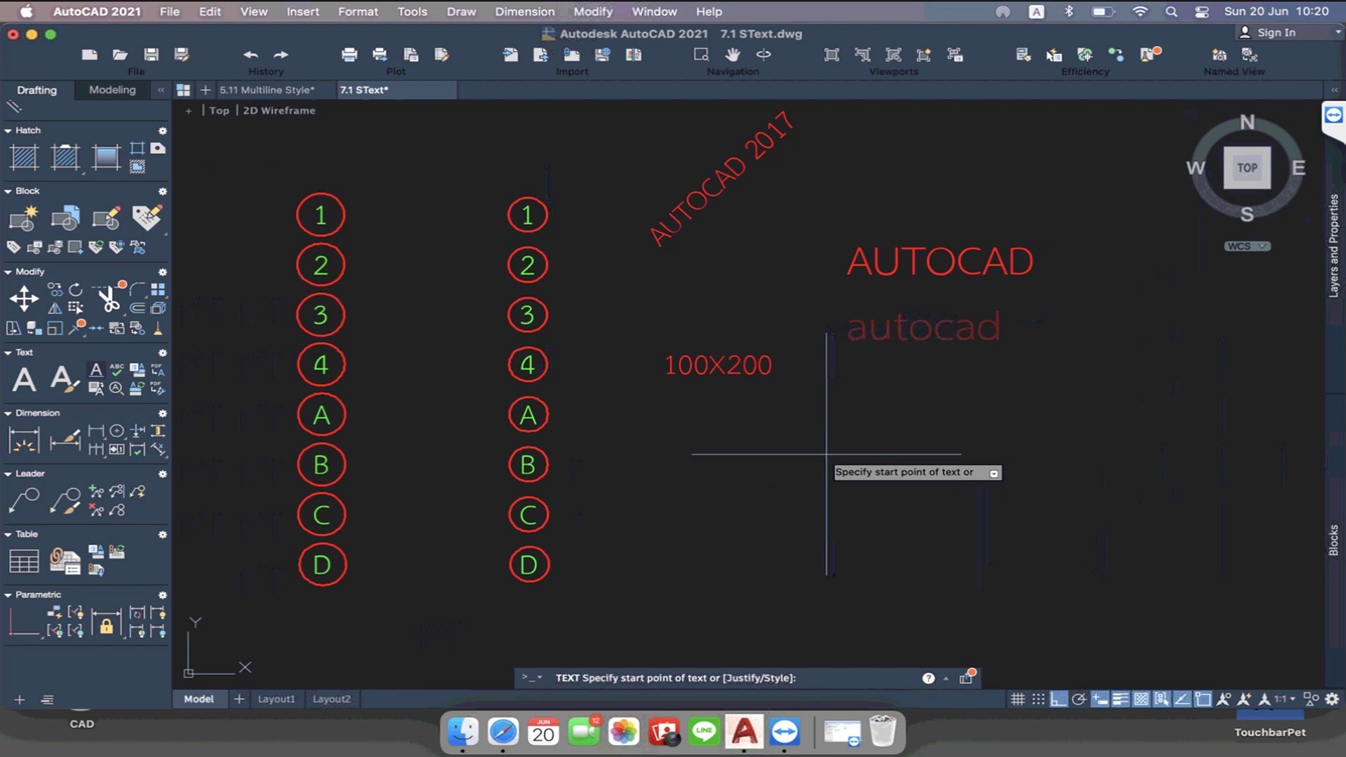
key("Escape")
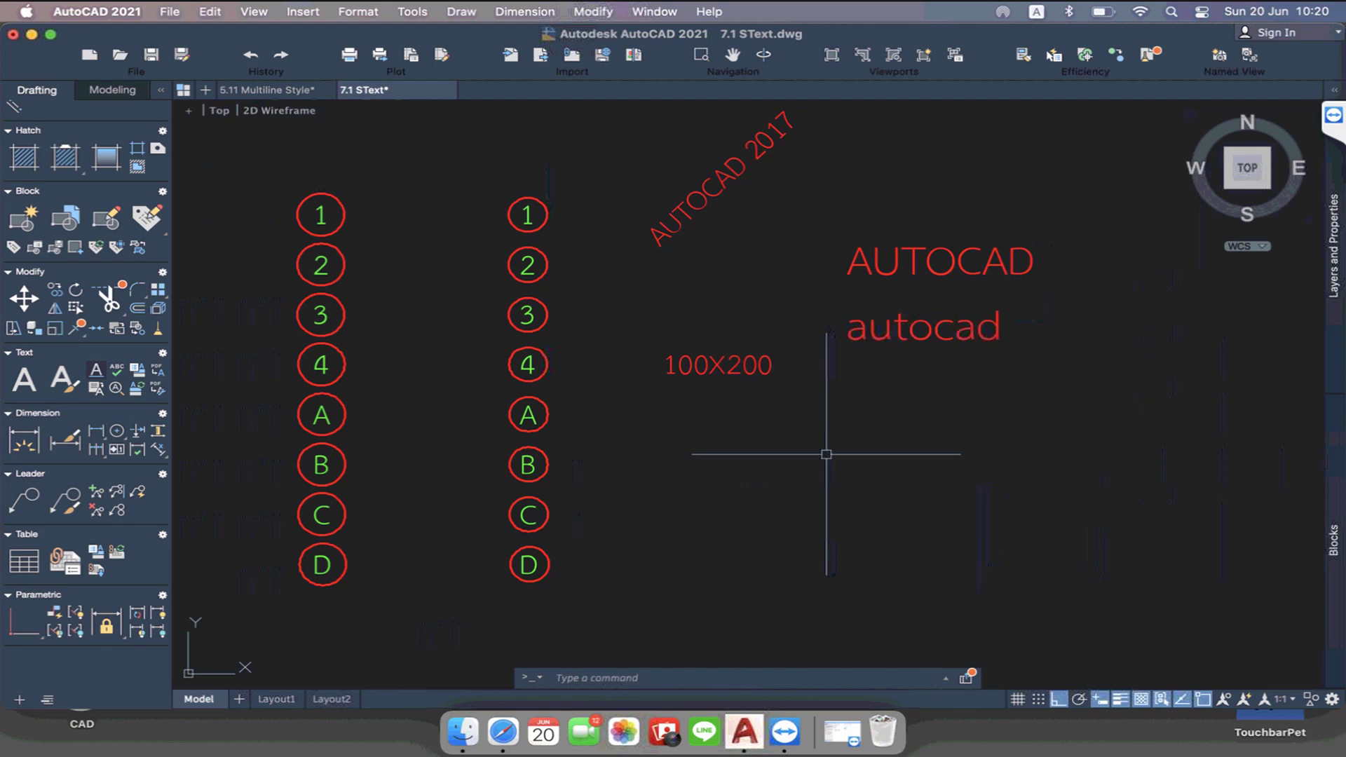
Review the current properties (red, Profile layer, height 3) in Properties, then close it
left_click(1334, 254)
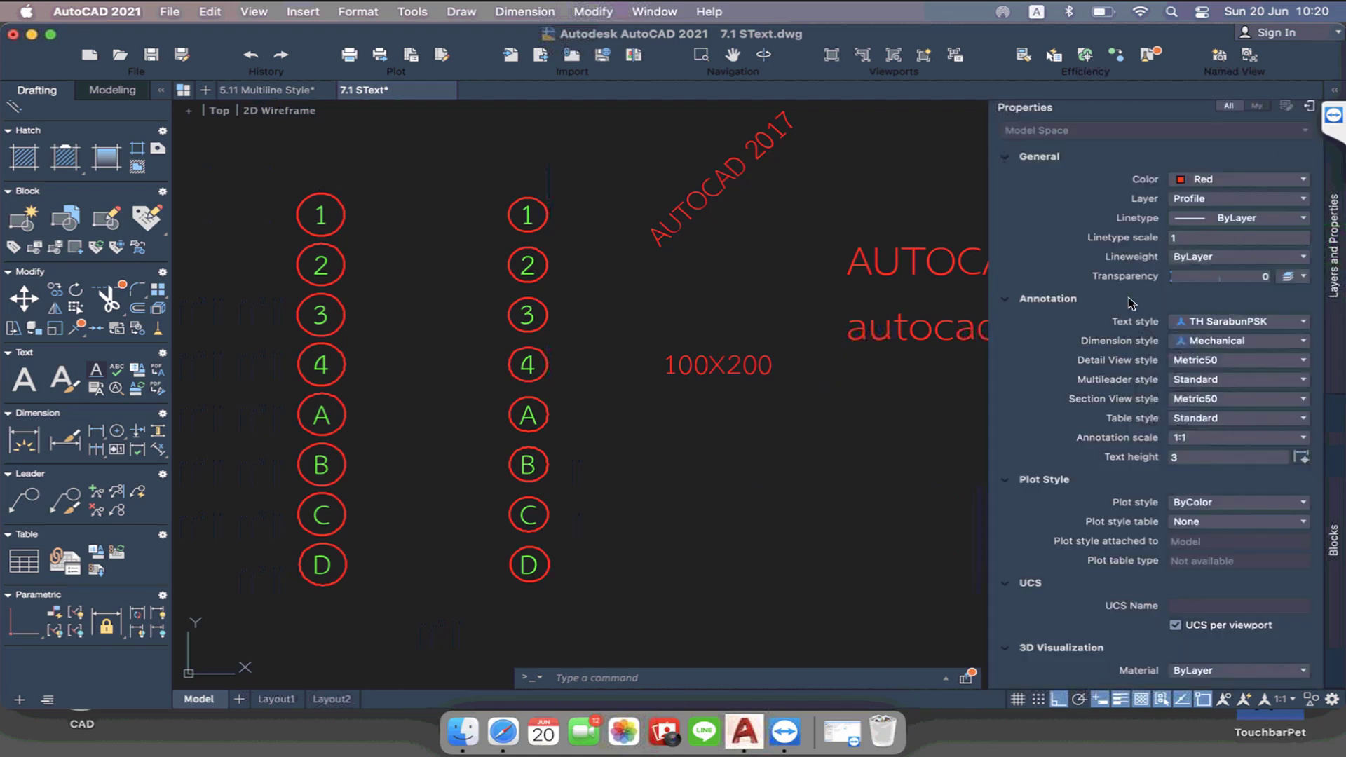
left_click(944, 496)
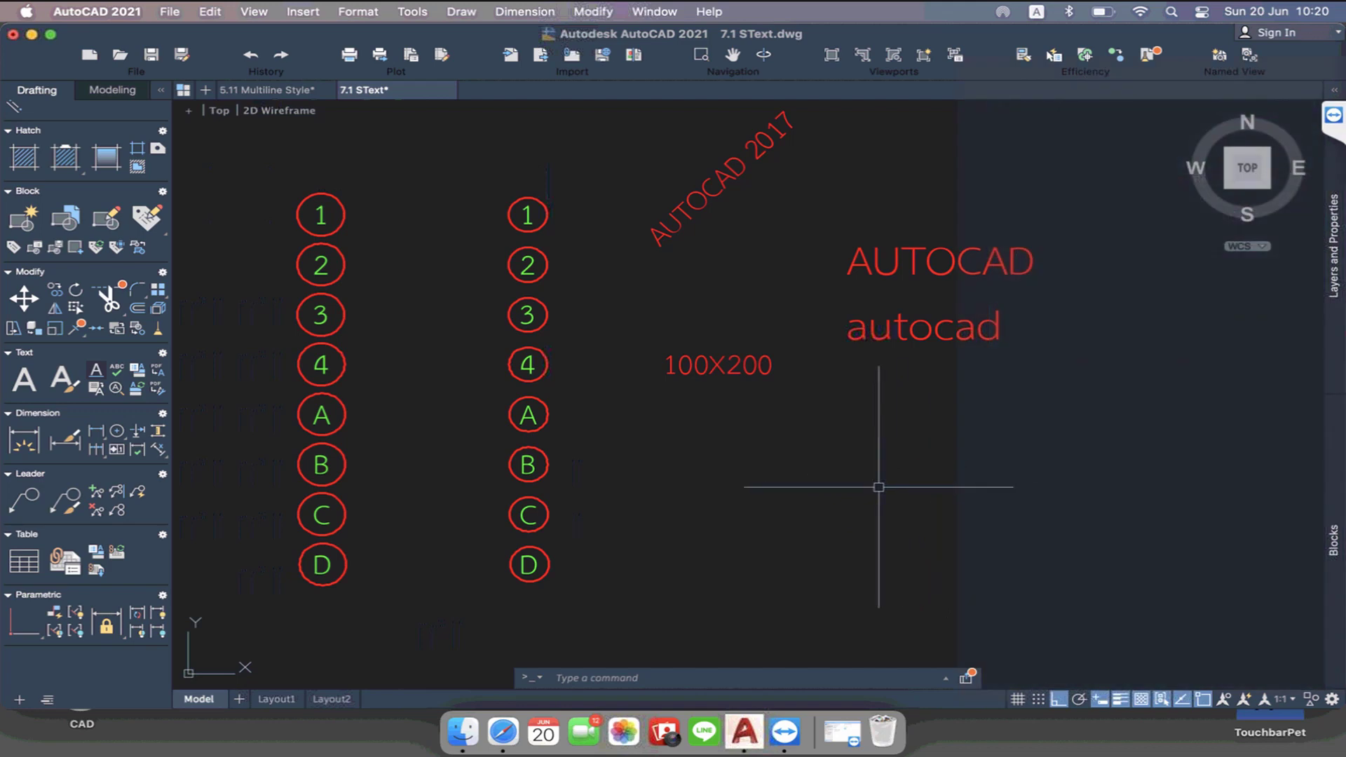
type("mo")
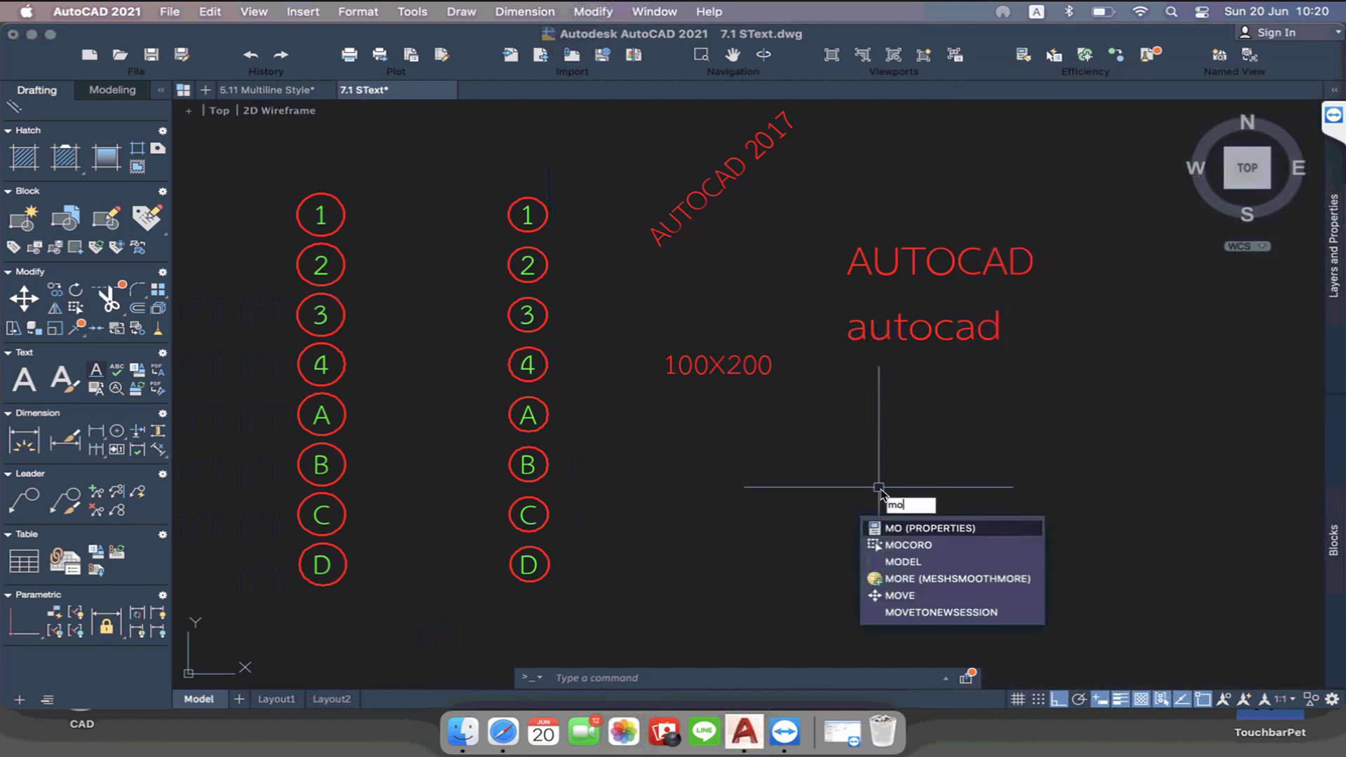
key("Return")
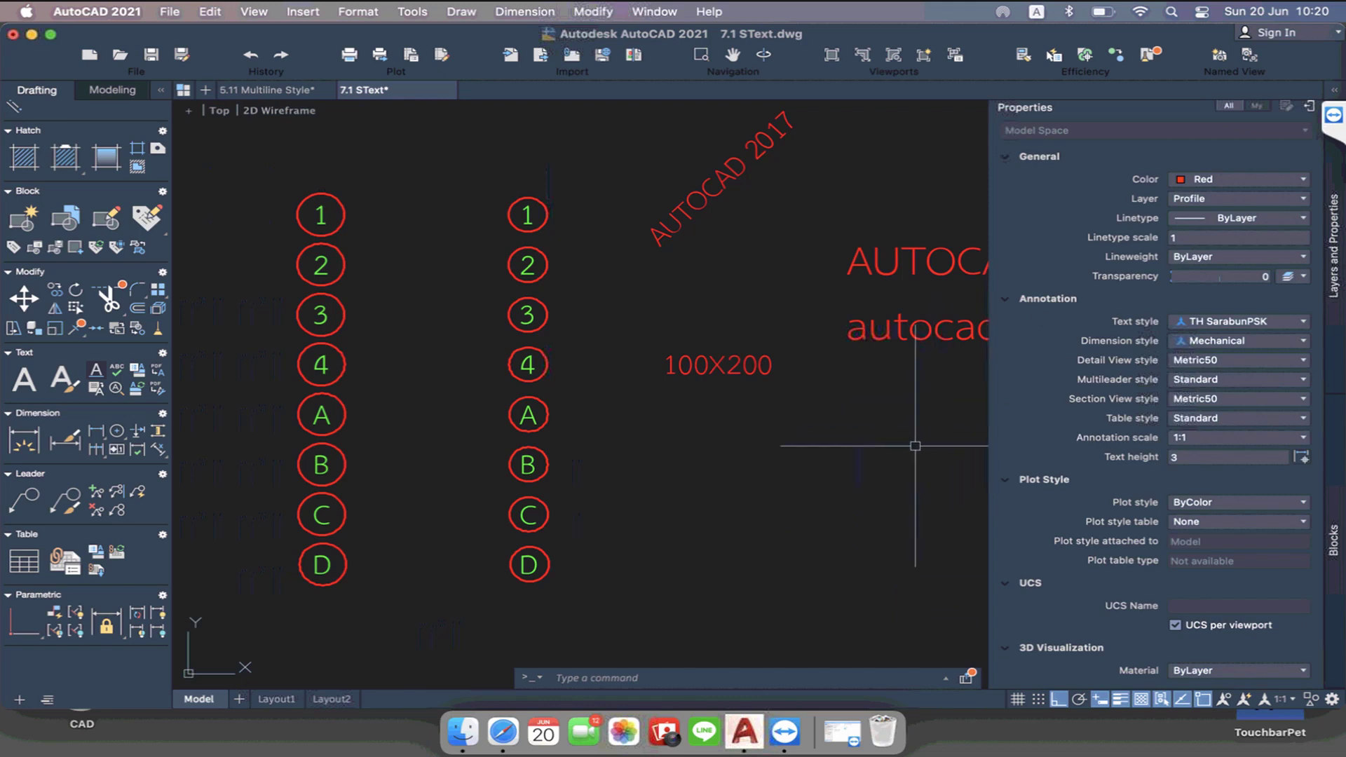
key("super+1")
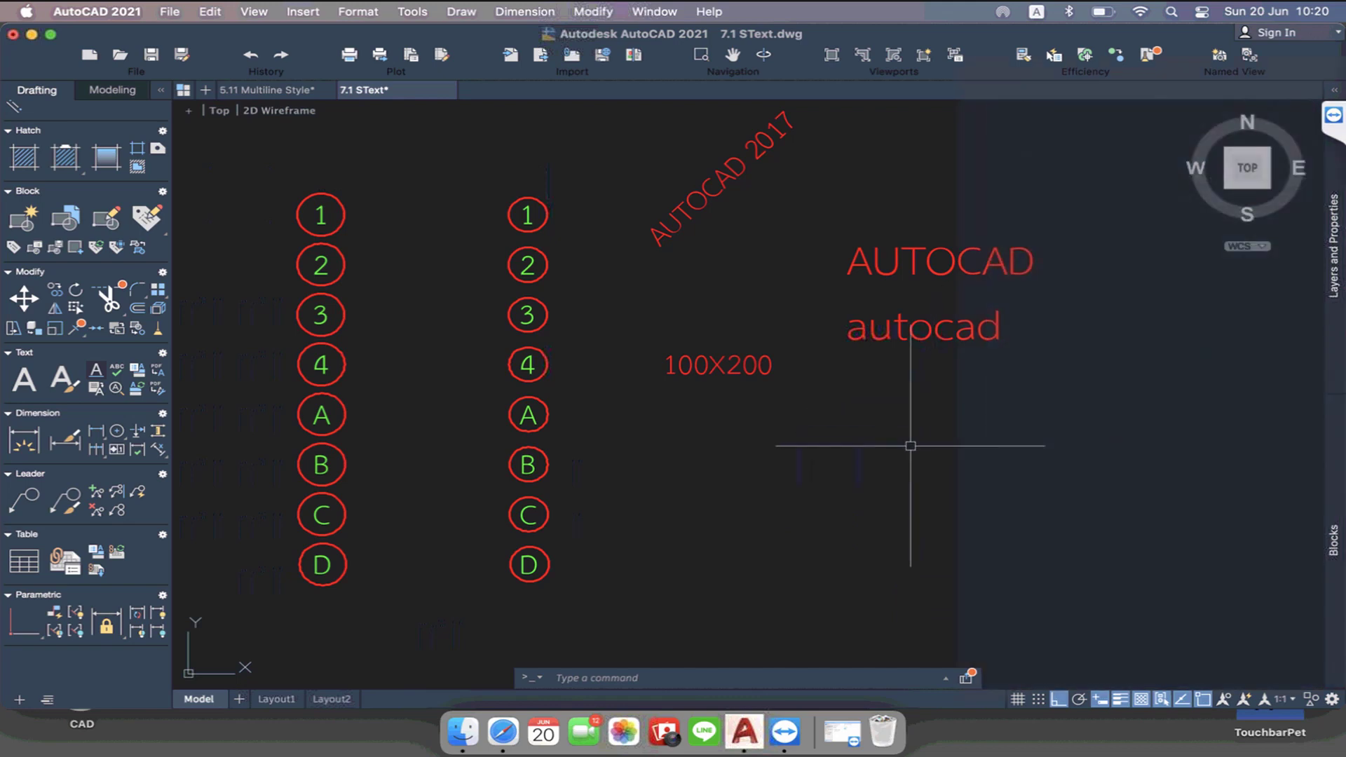
Set Hidden as the current layer in the Layer manager, then close it
type("la")
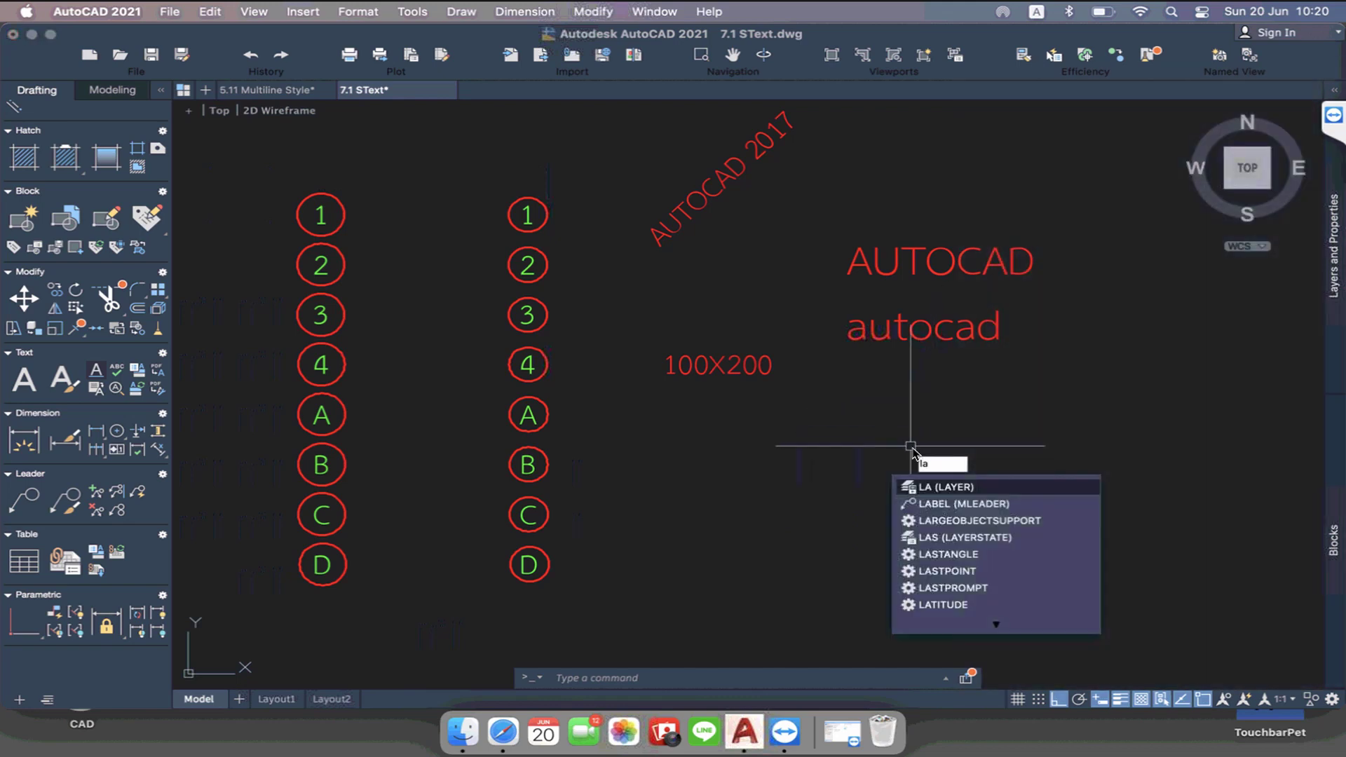
key("Return")
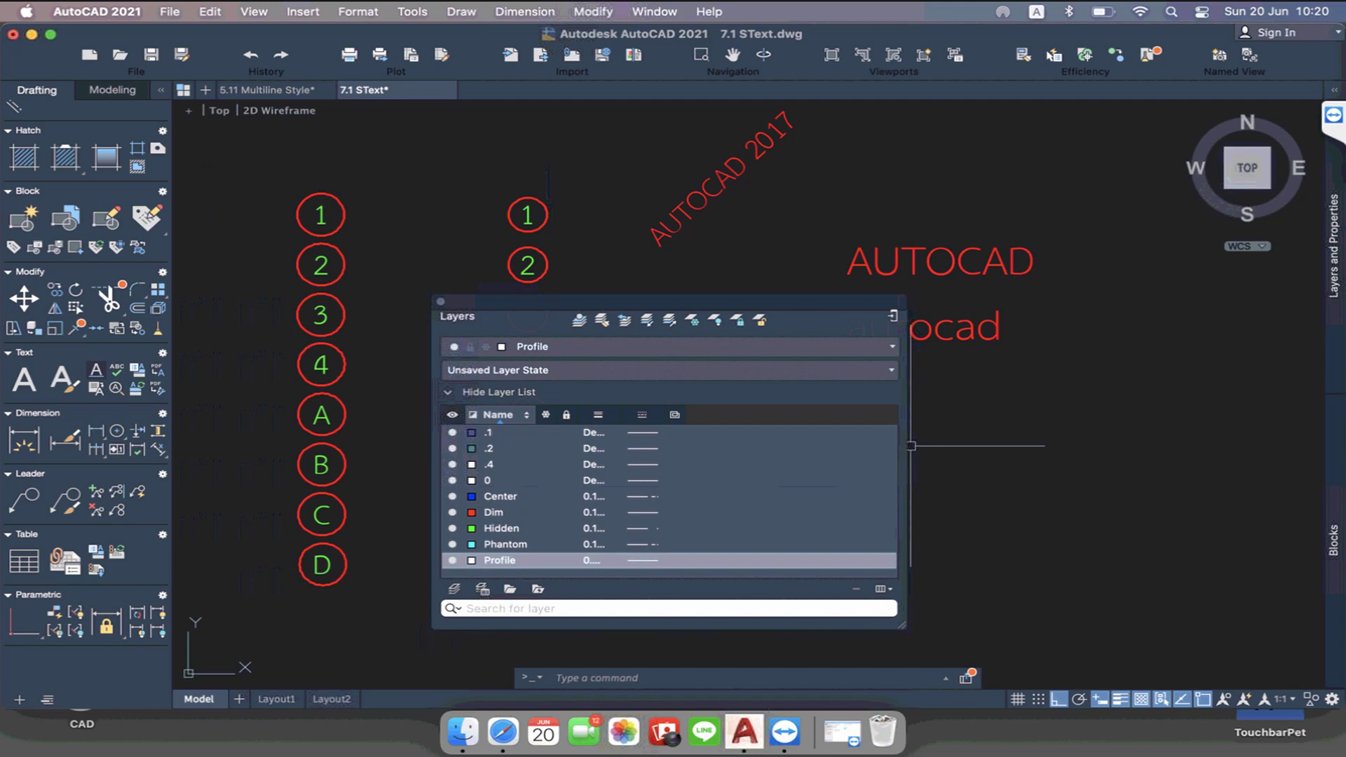
left_click_drag(655, 310, 930, 302)
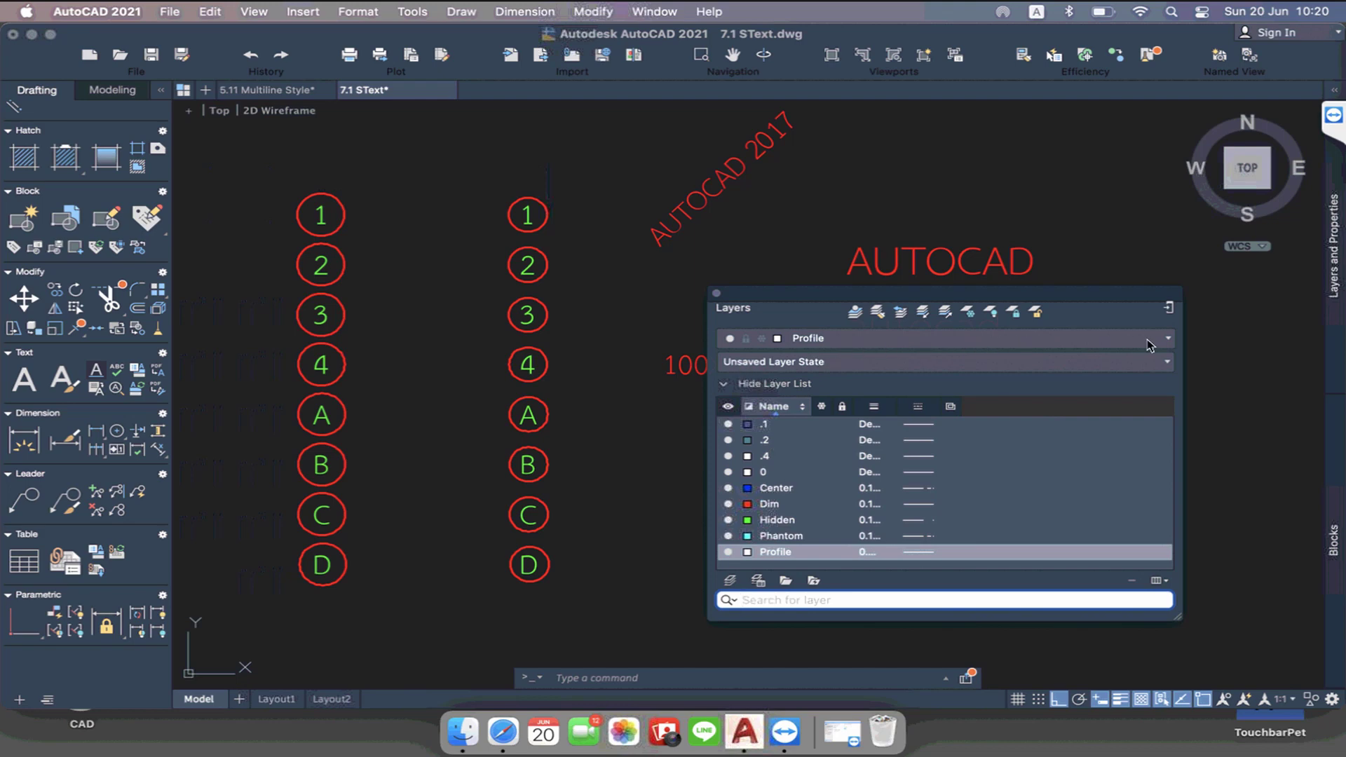
left_click(1170, 340)
left_click(1165, 341)
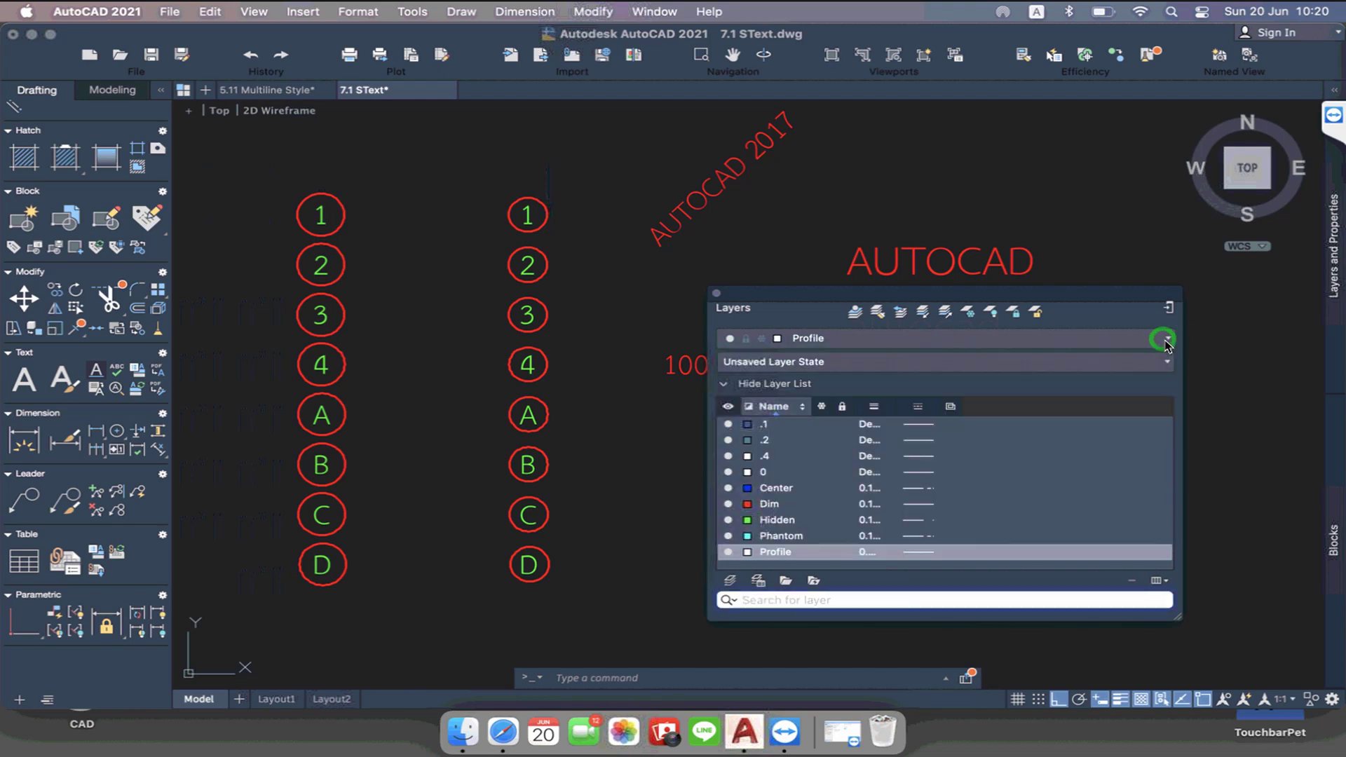
left_click(1164, 341)
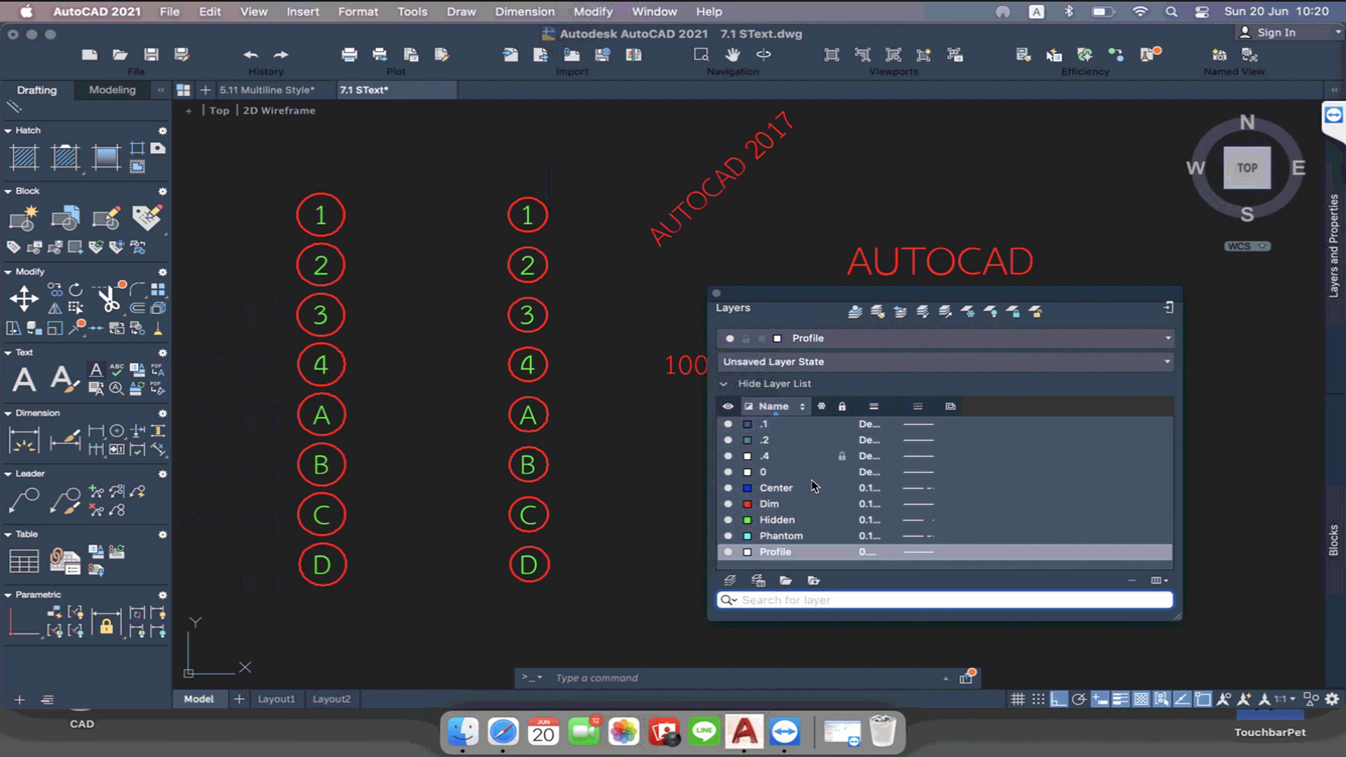
left_click(780, 521)
double_click(781, 521)
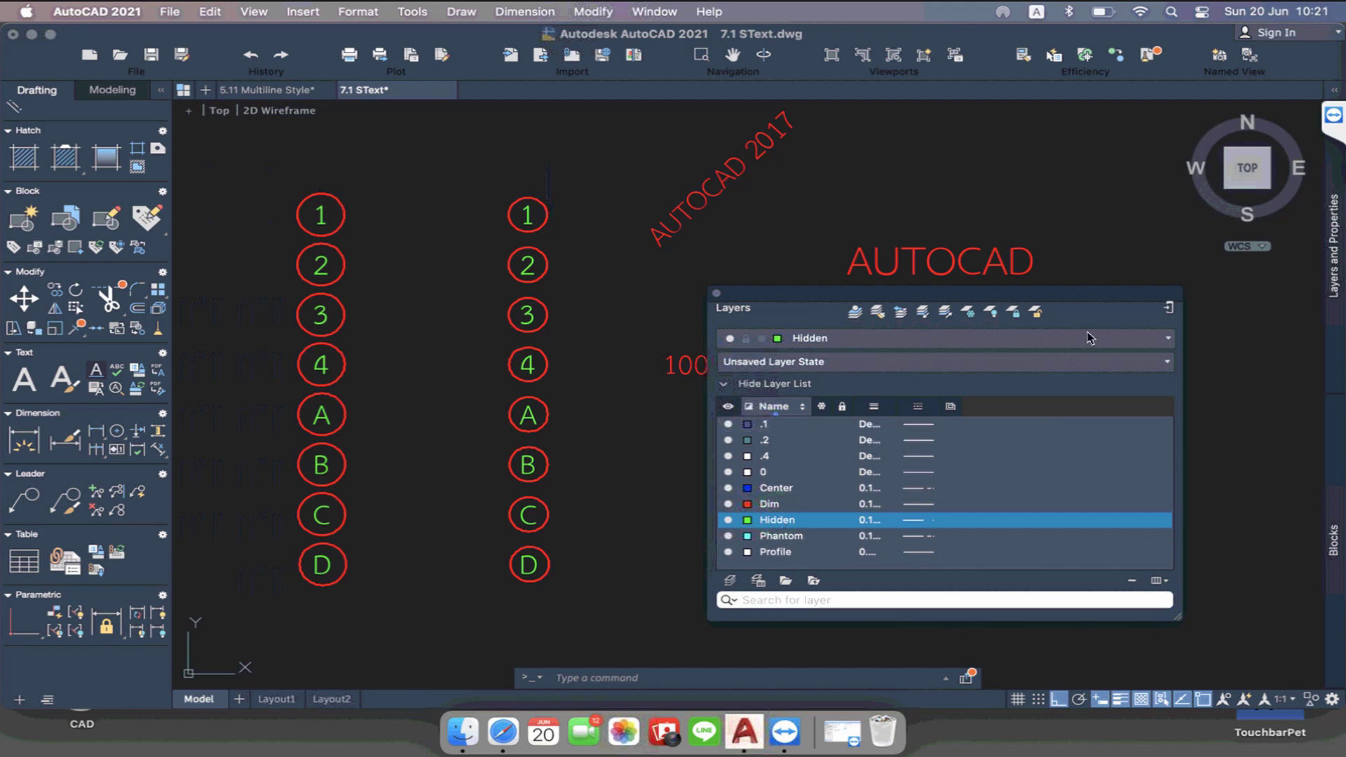
left_click(716, 293)
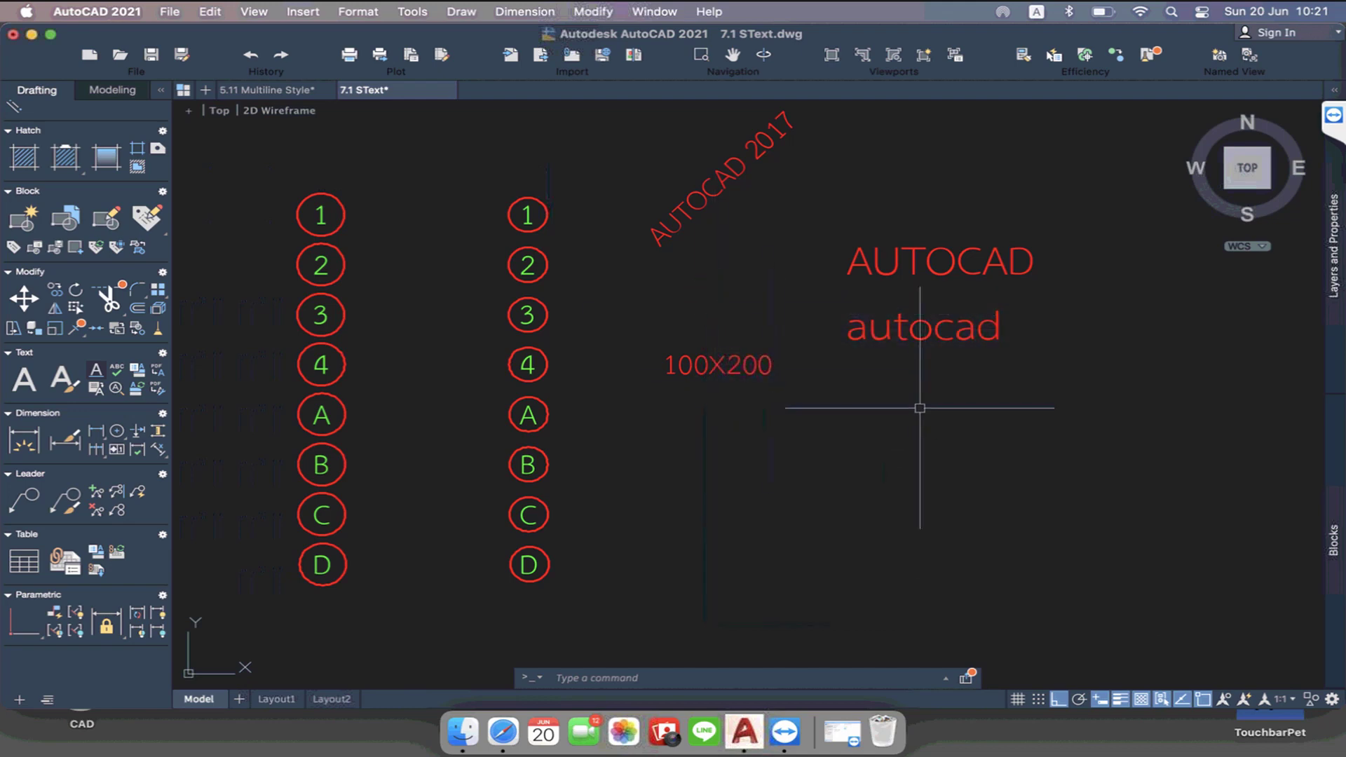
View the lowercase autocad text's properties, then pan the drawing up and left
left_click(919, 338)
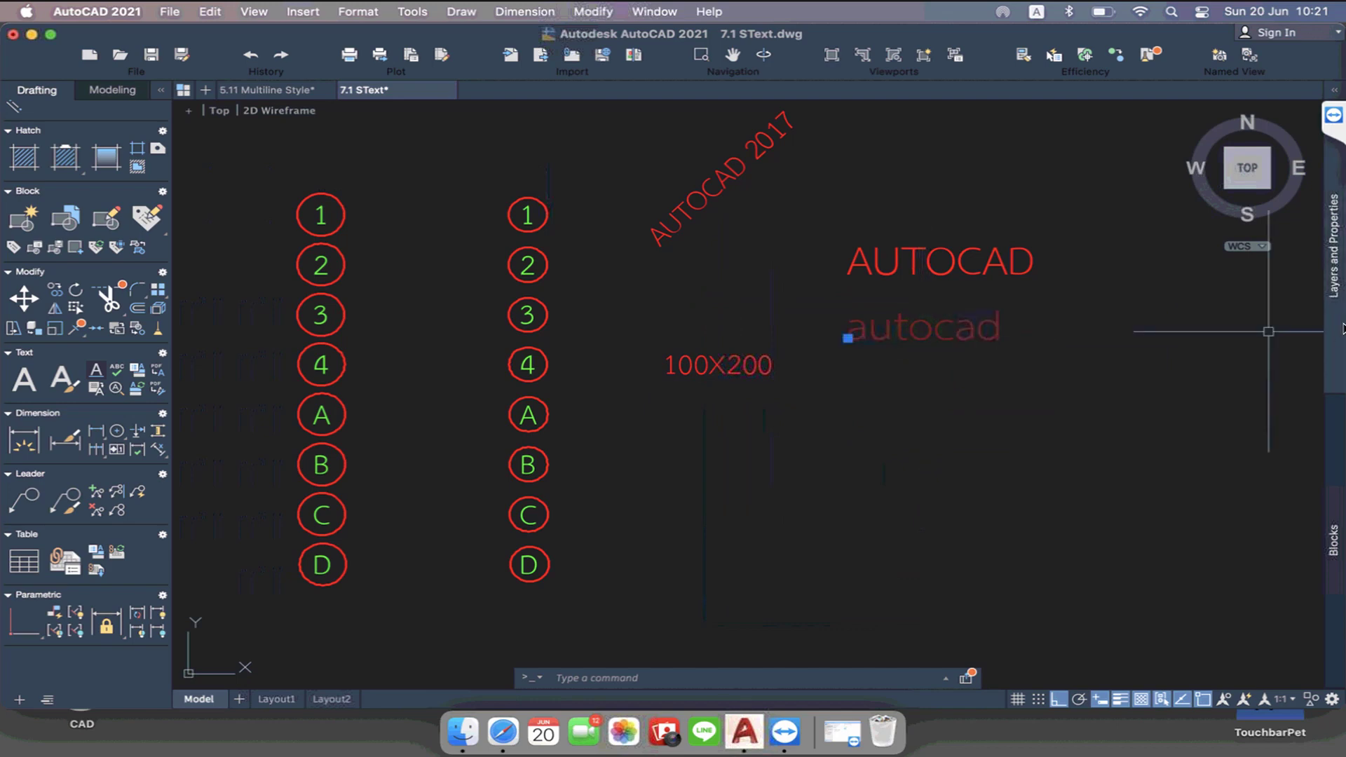
left_click(1334, 274)
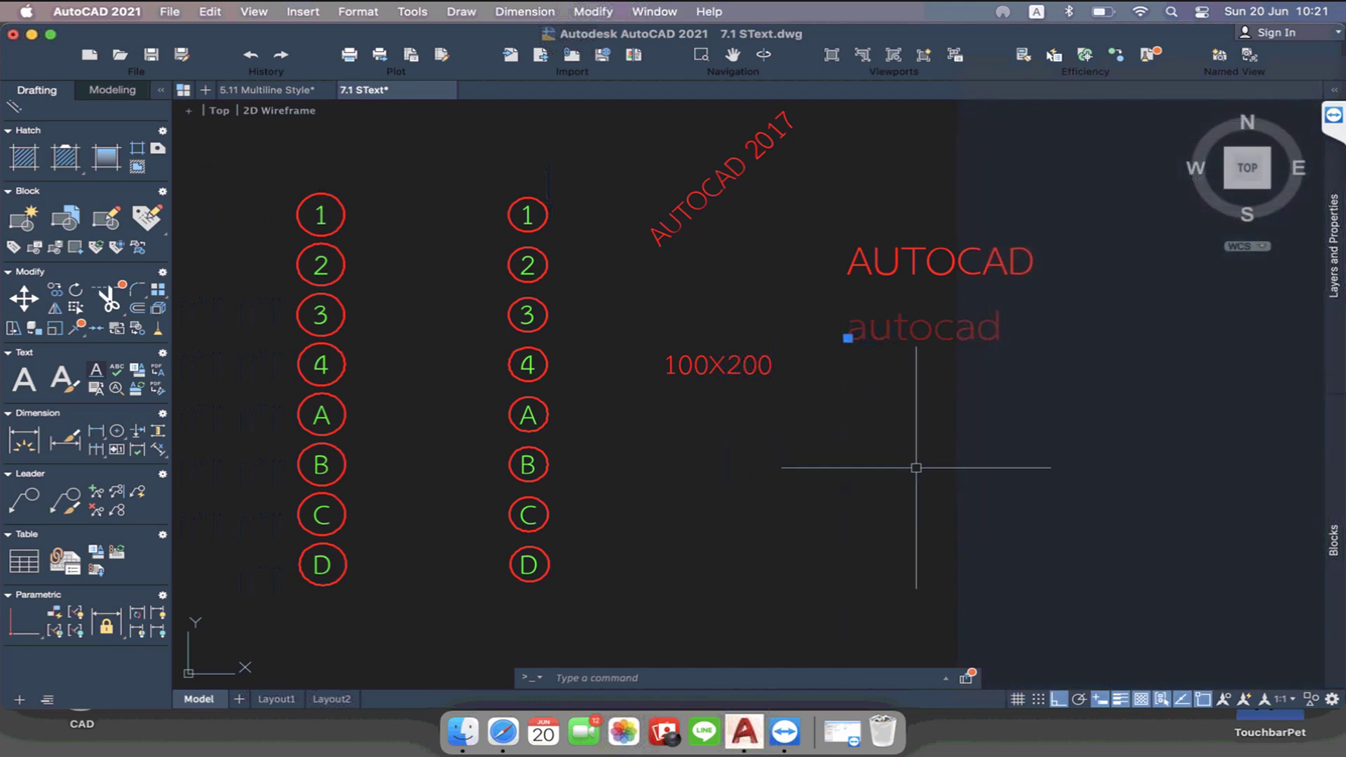
key("Escape")
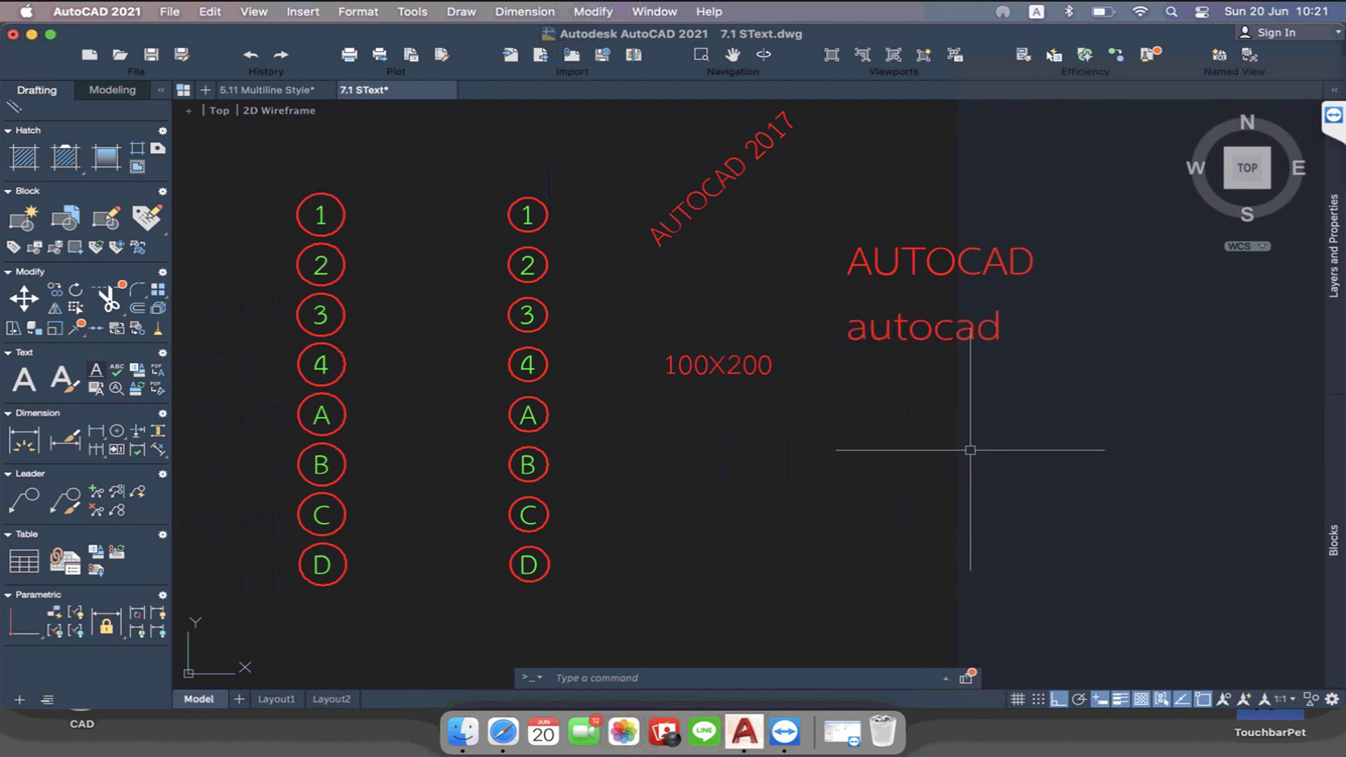
middle_click_drag(736, 474, 662, 433)
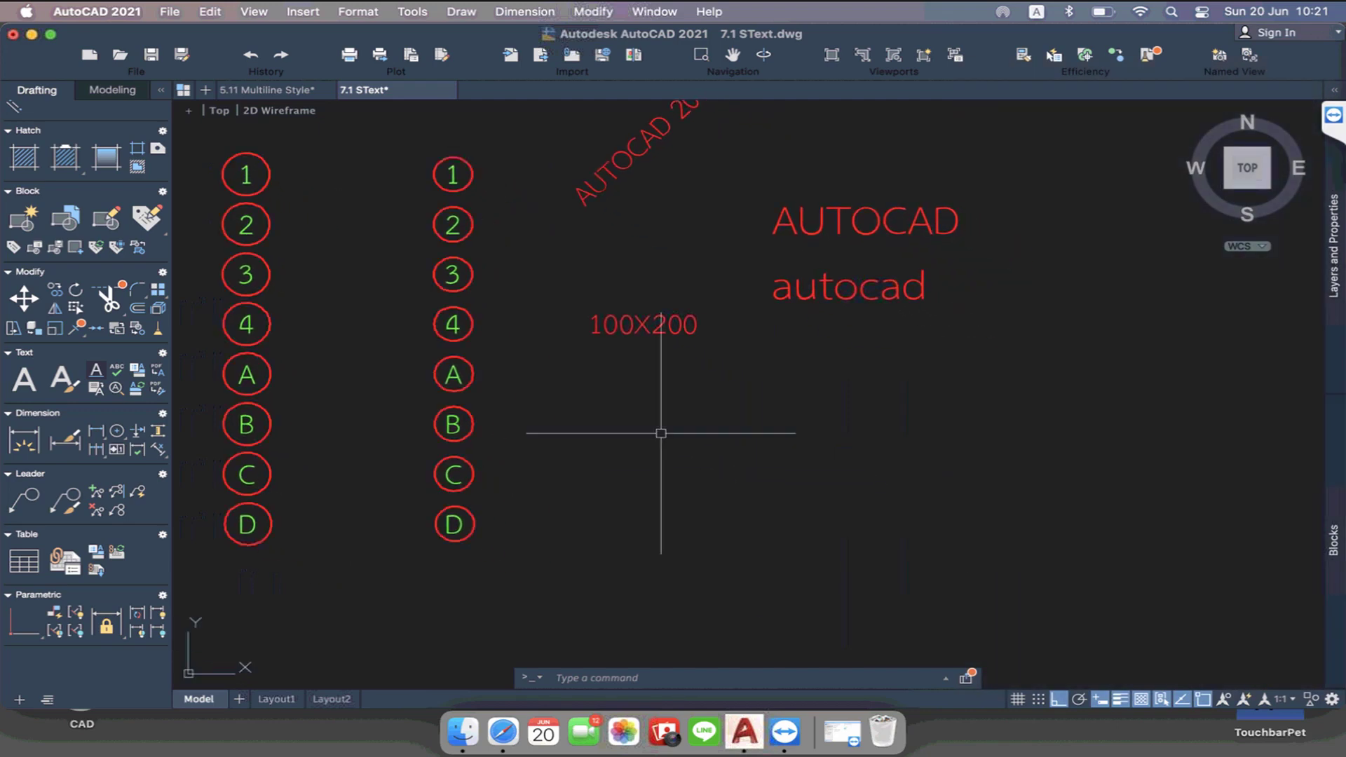
left_click(358, 11)
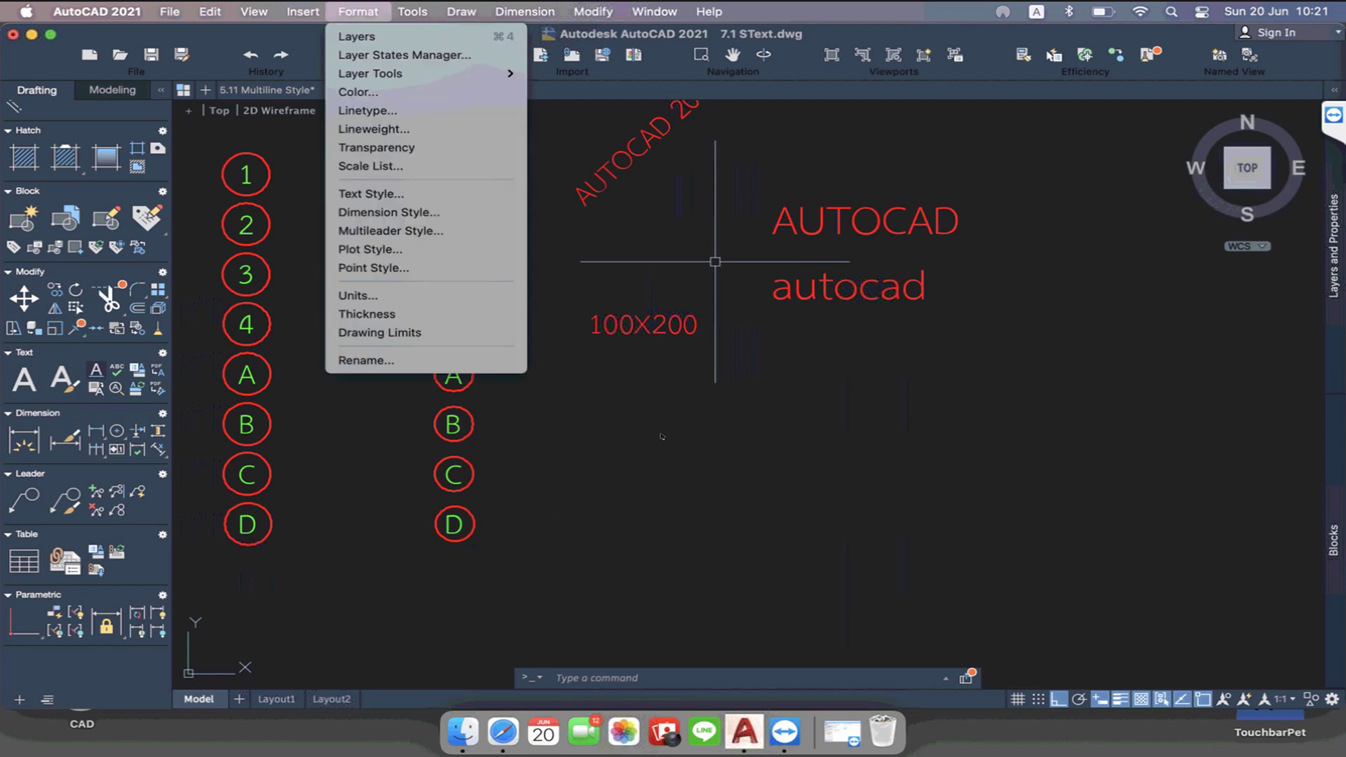
mouse_move(458, 499)
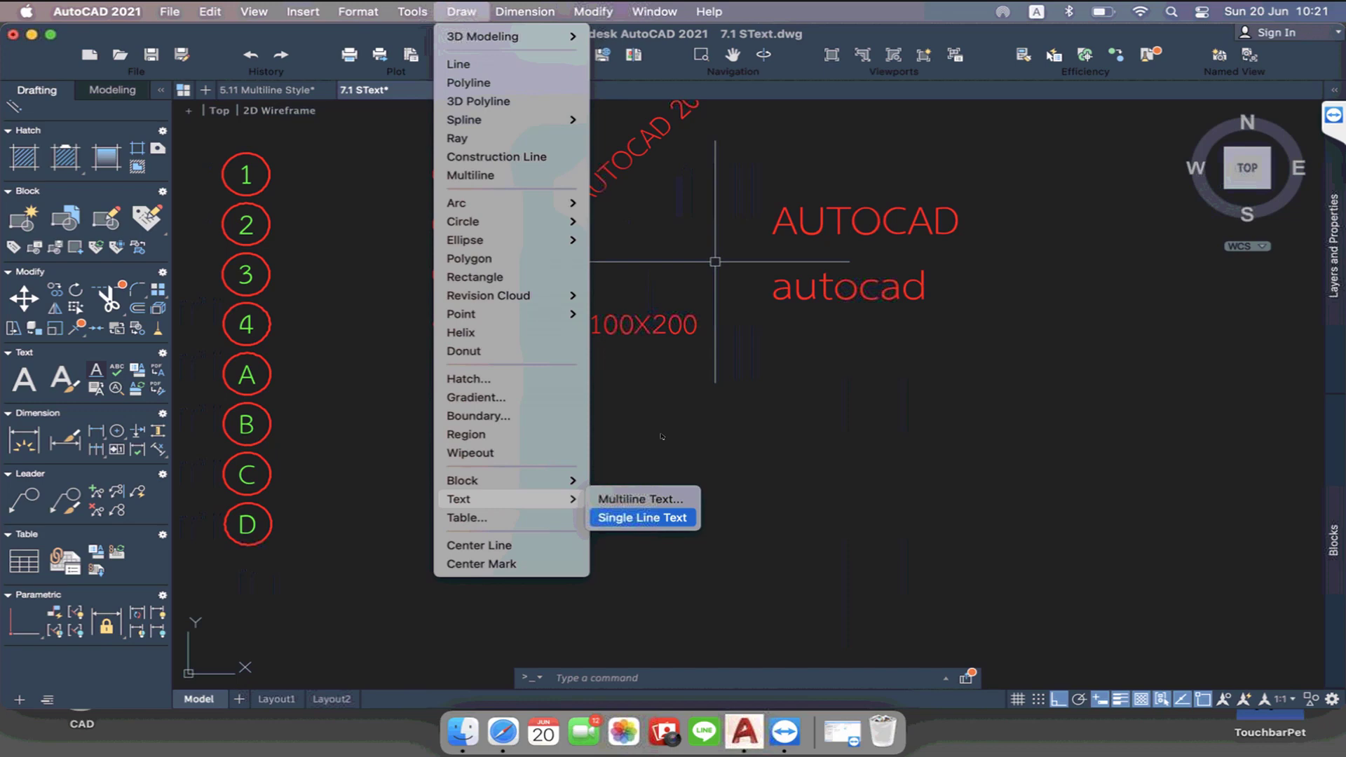
left_click(635, 518)
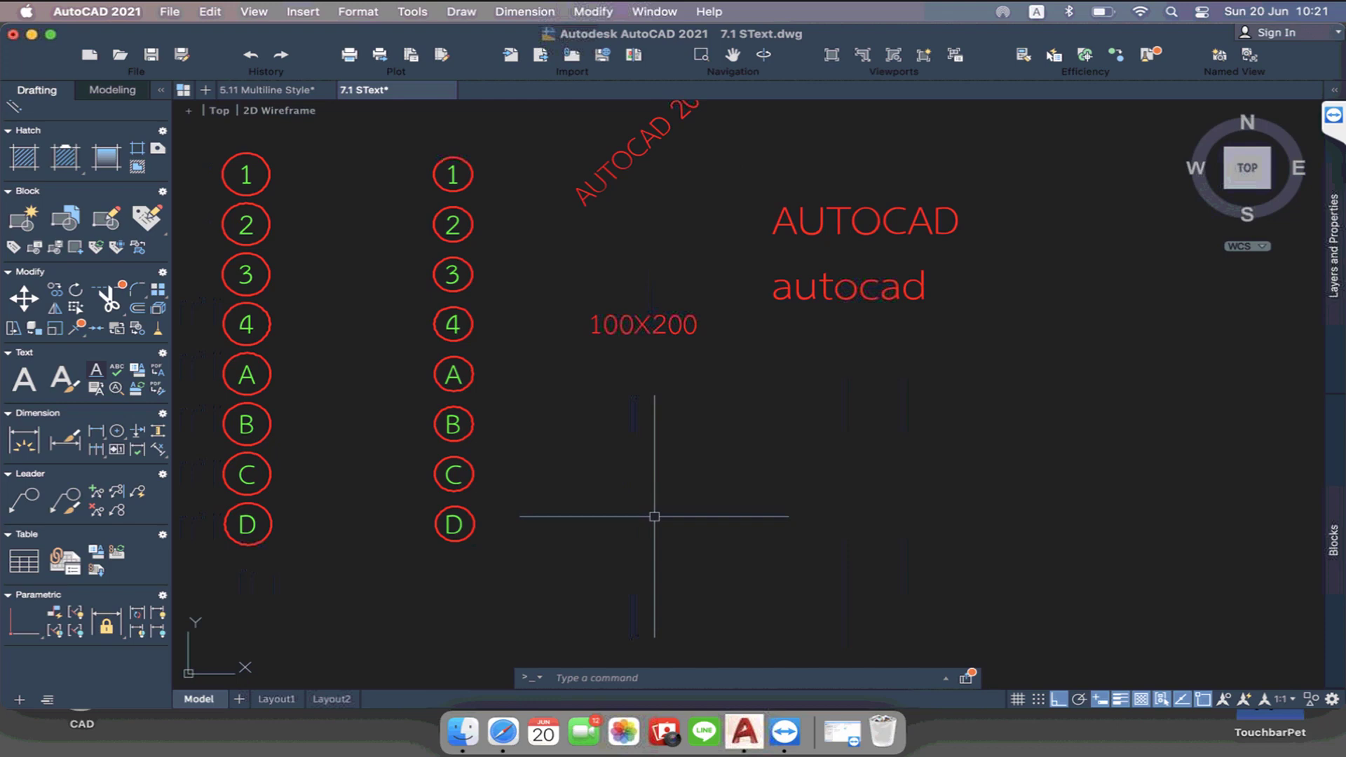
type("dt")
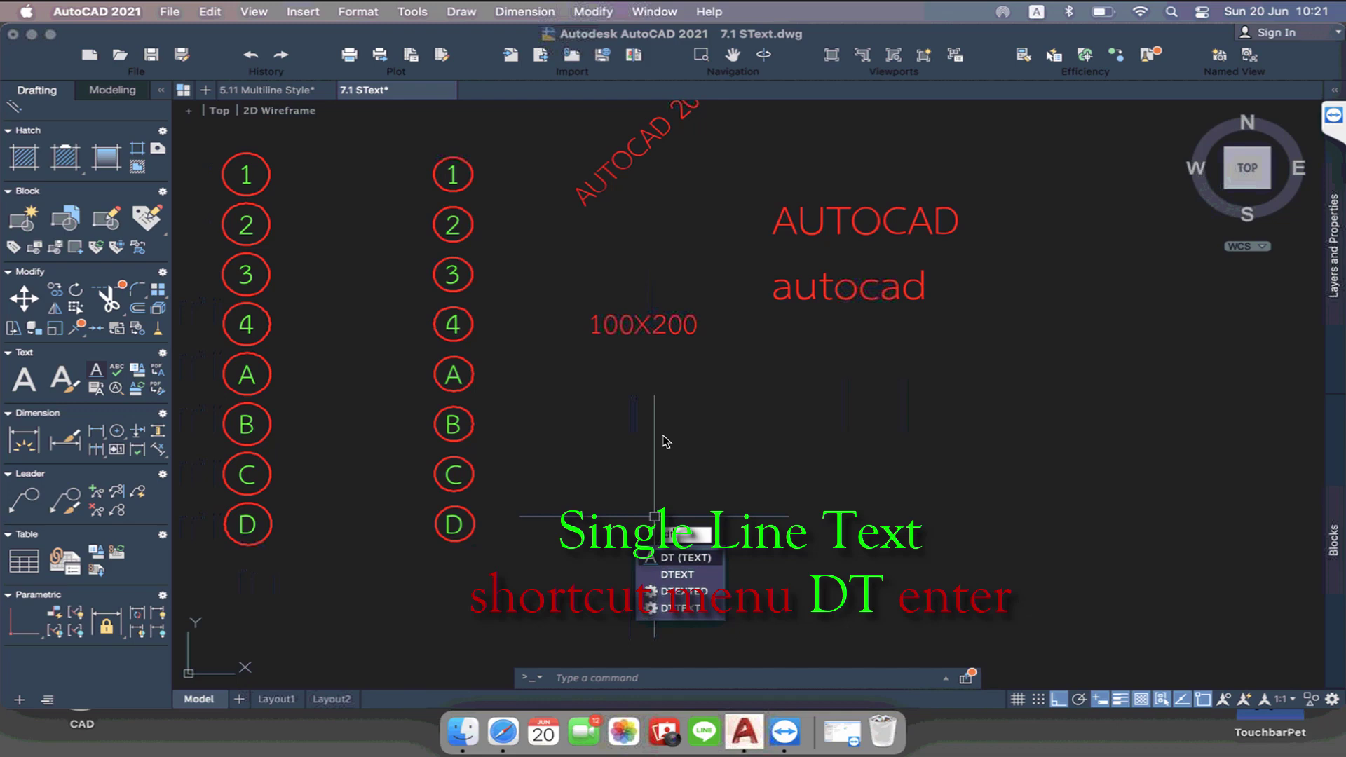
key("Return")
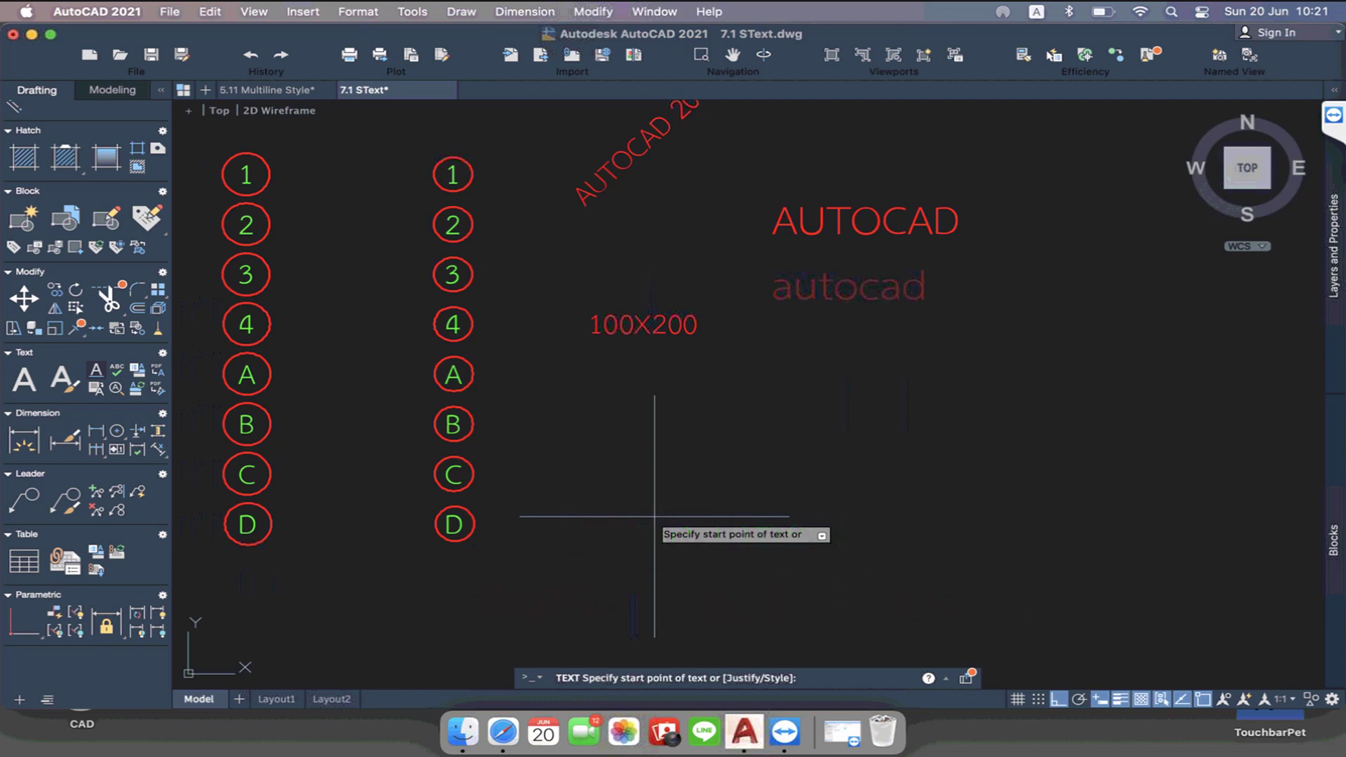
key("Escape")
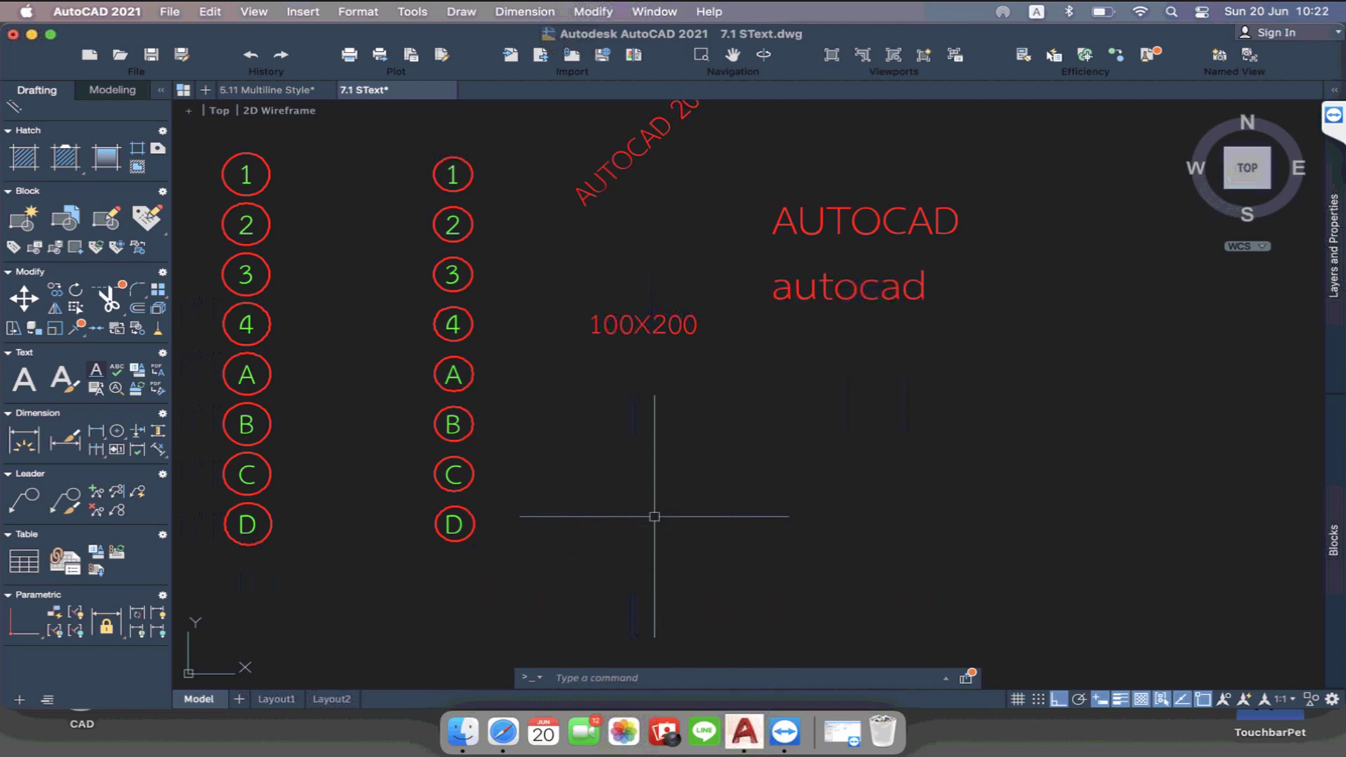
type("t")
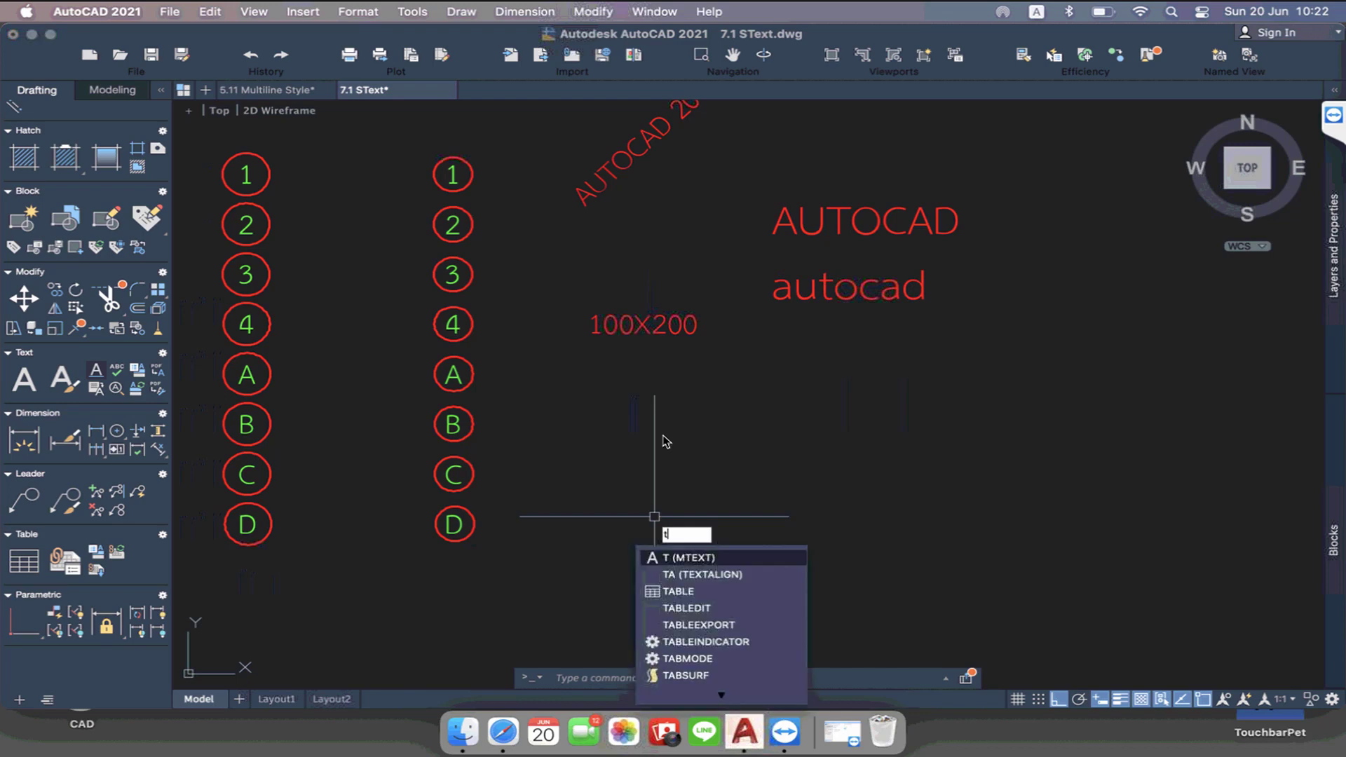
key("Return")
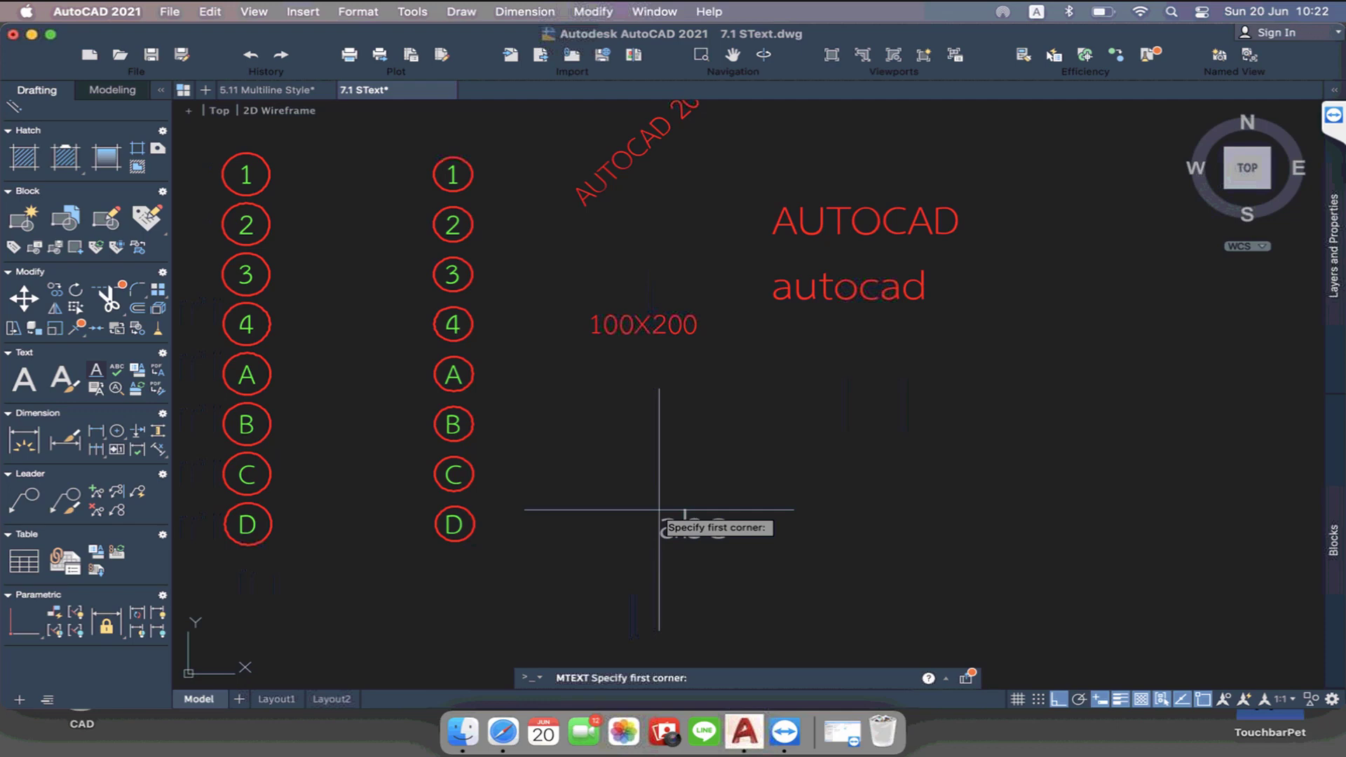
key("Escape")
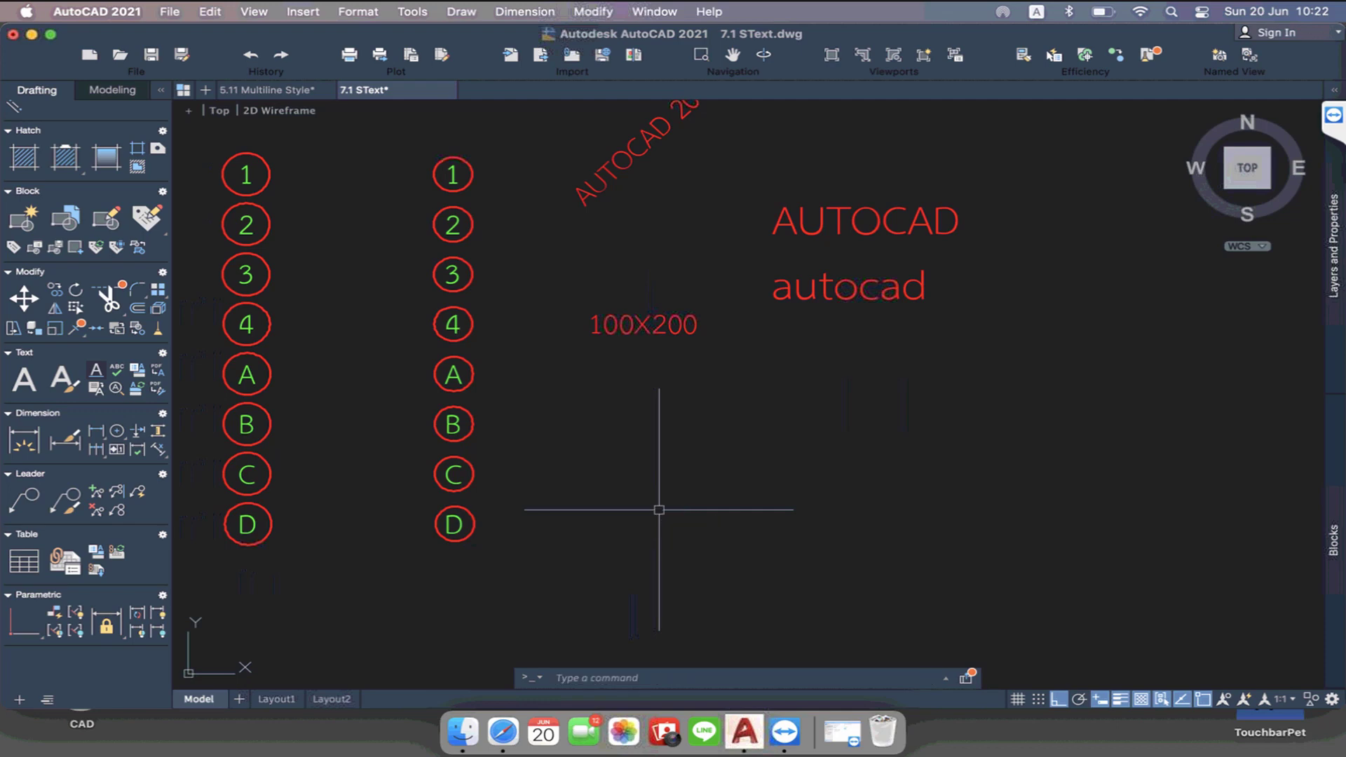
type("dt")
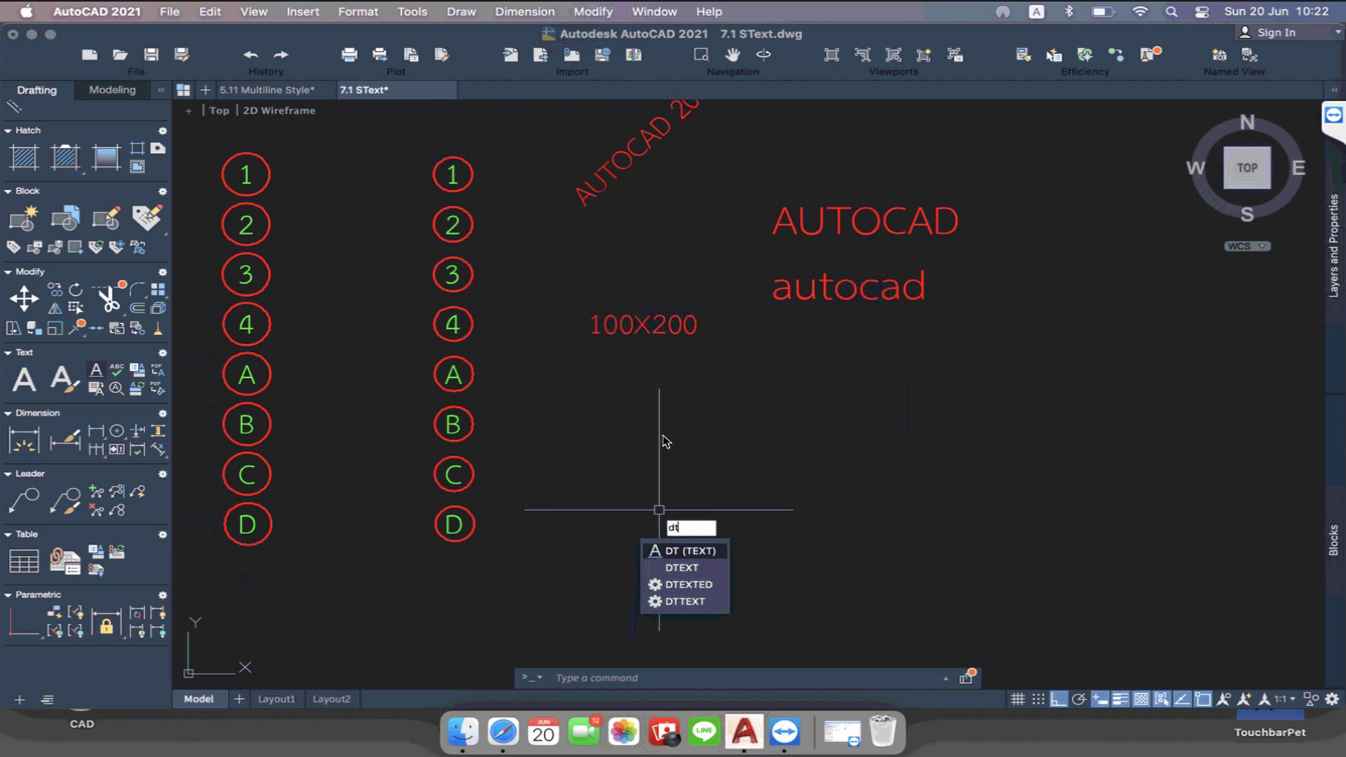
Start single-line text below the 100X200 label with height 3 and rotation 0
key("Escape")
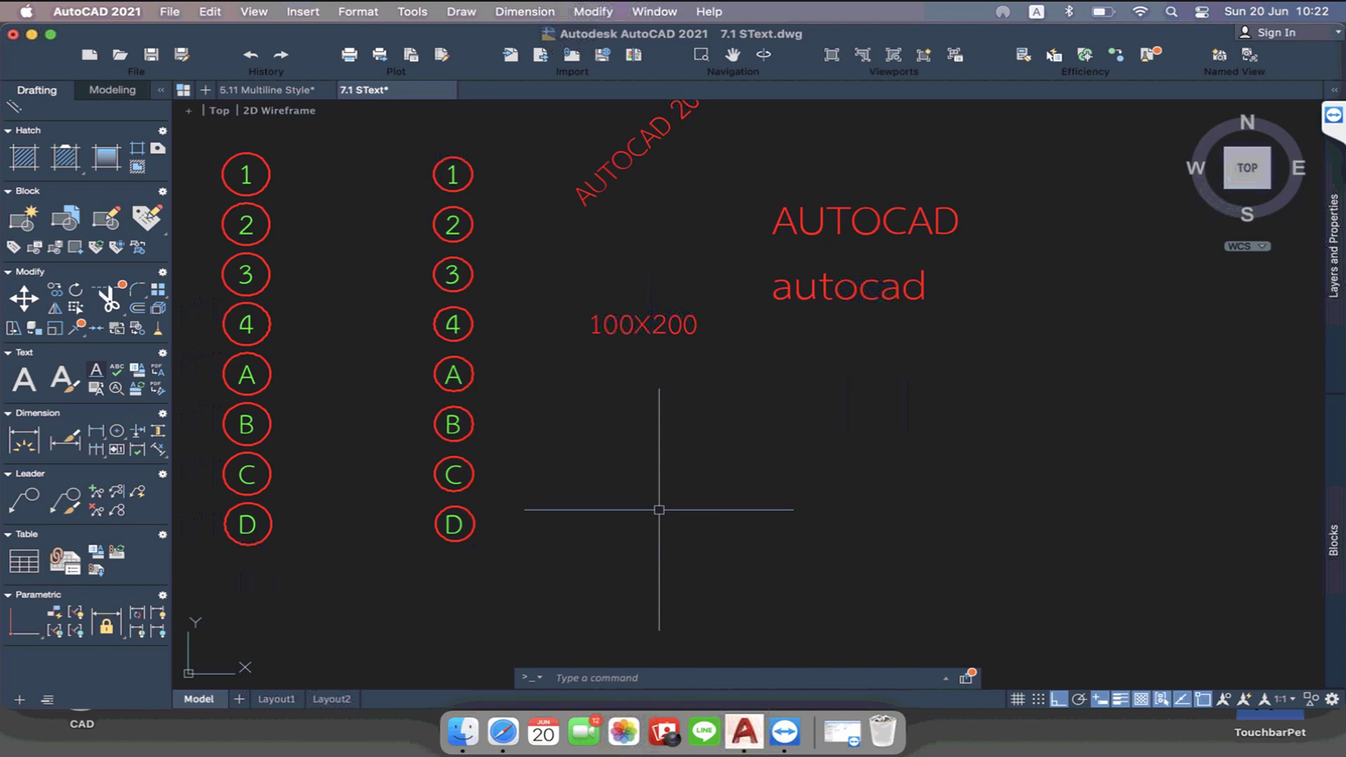
type("dt")
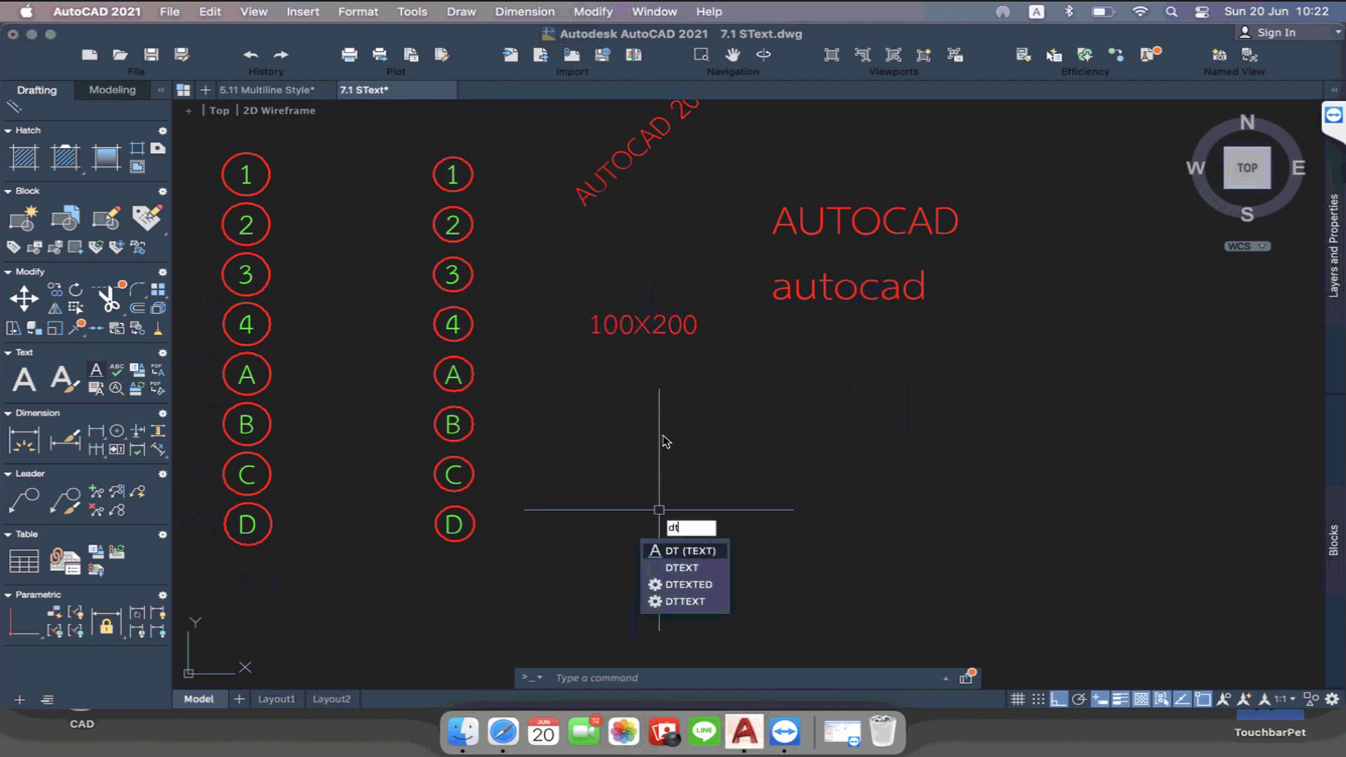
key("Return")
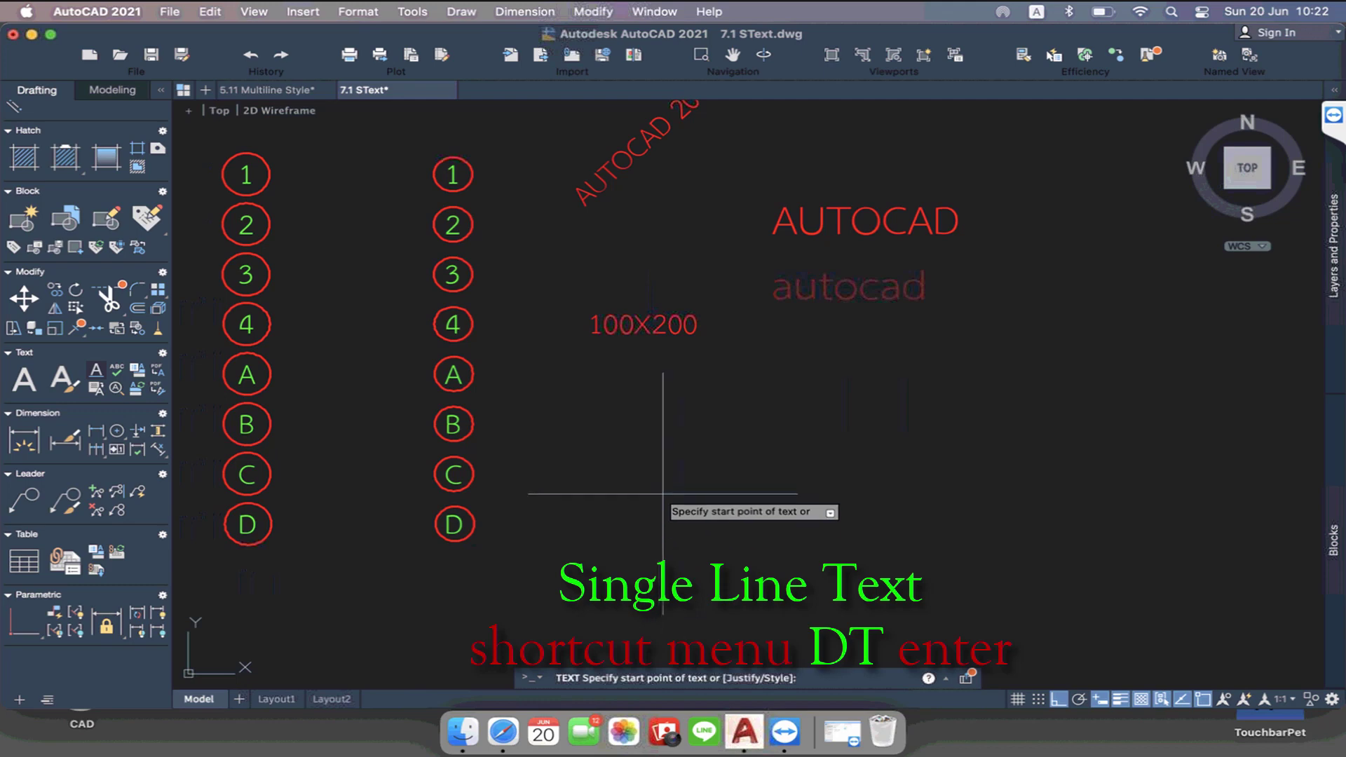
left_click(663, 500)
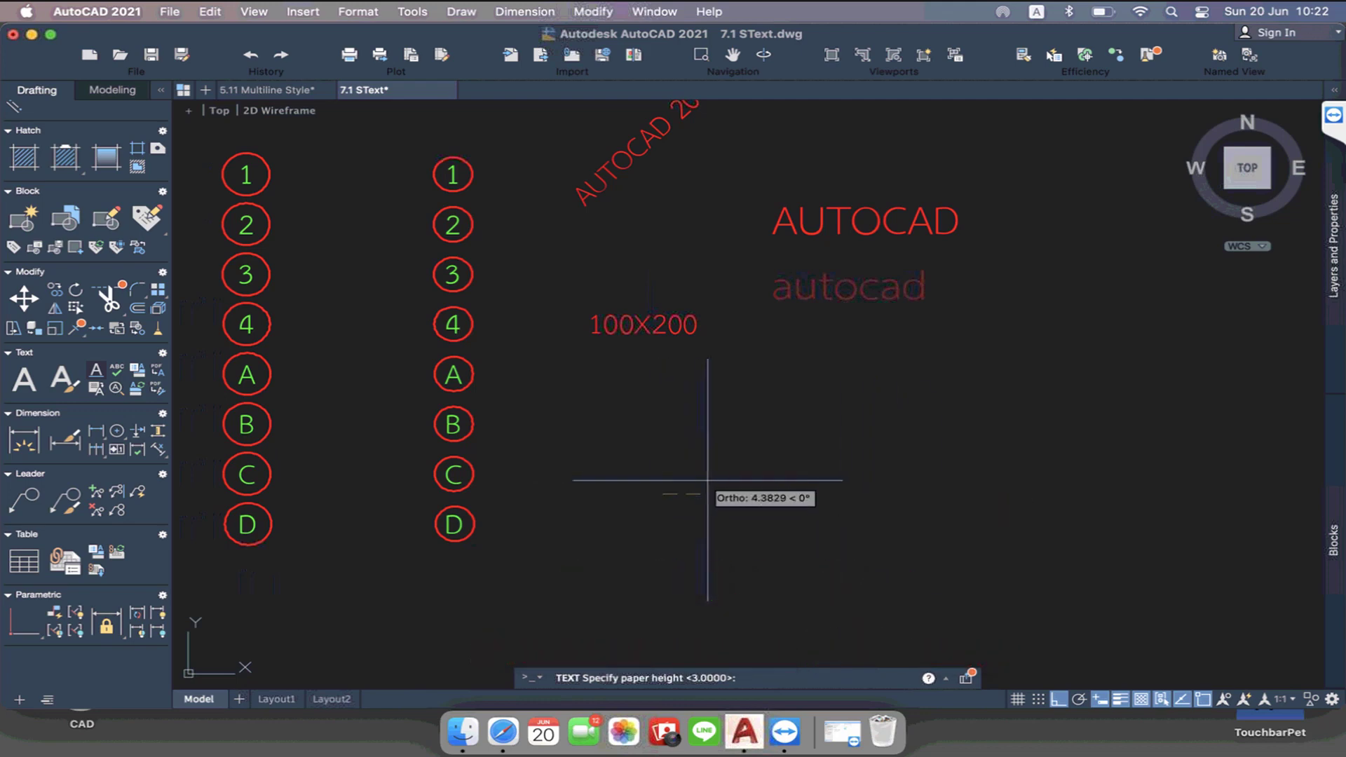
type("3")
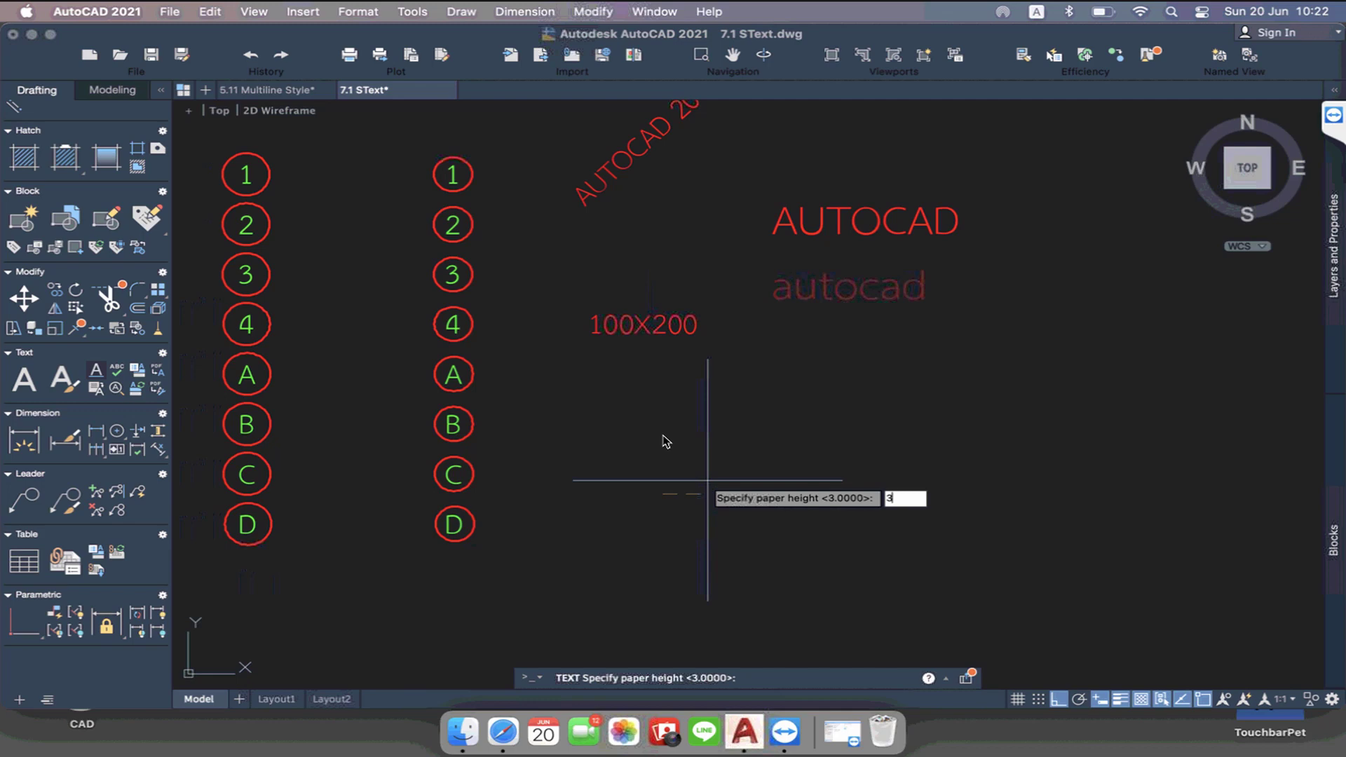
key("Return")
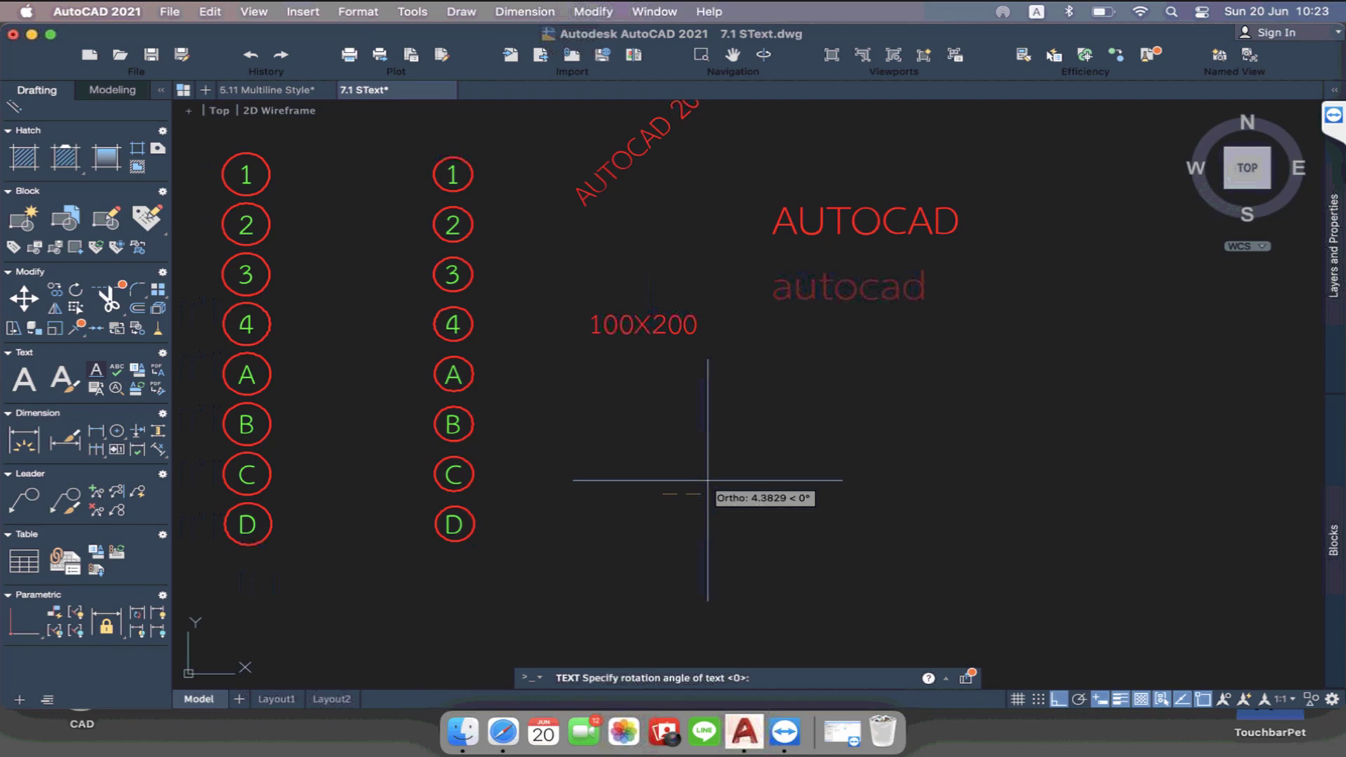
key("Return")
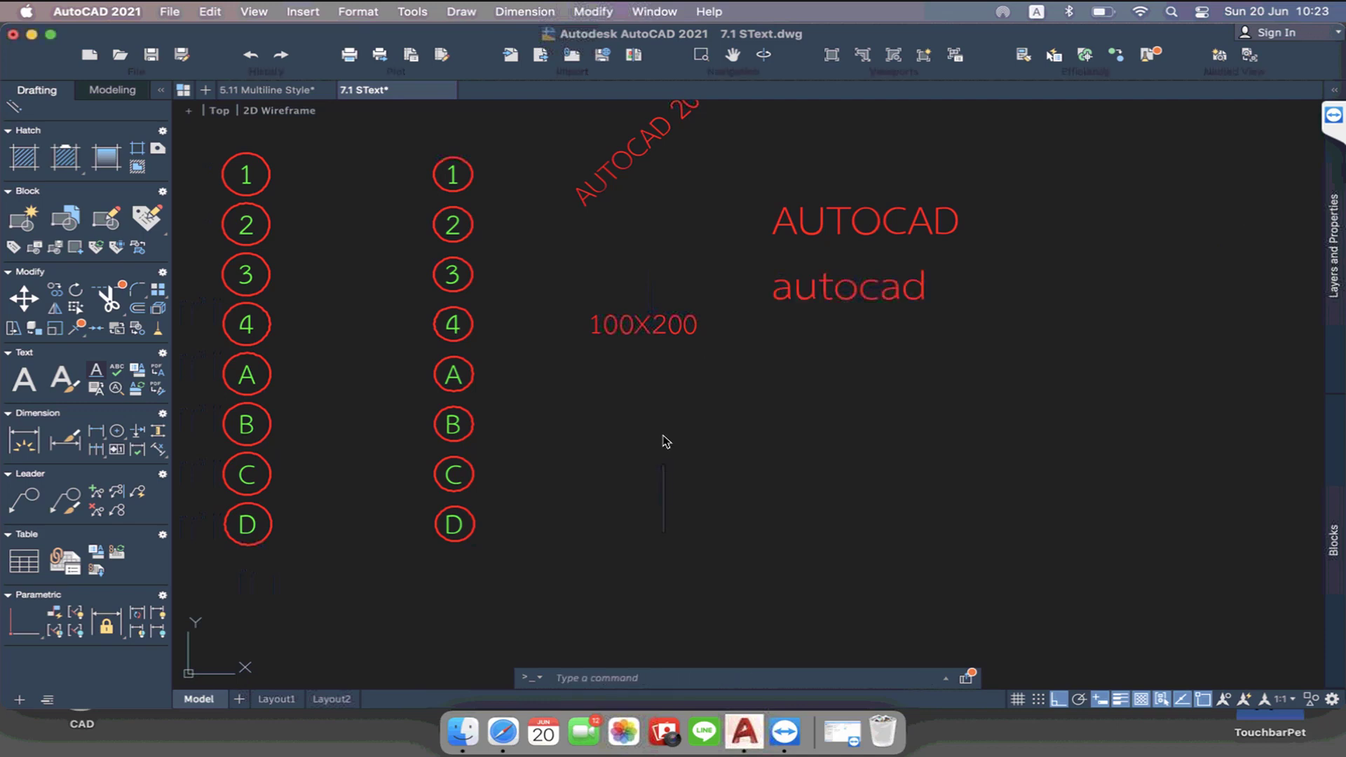
Enter the numbers 1 through 5, one per line, and commit the text
type("1")
key("Return")
type("2")
key("Return")
type("3")
key("Return")
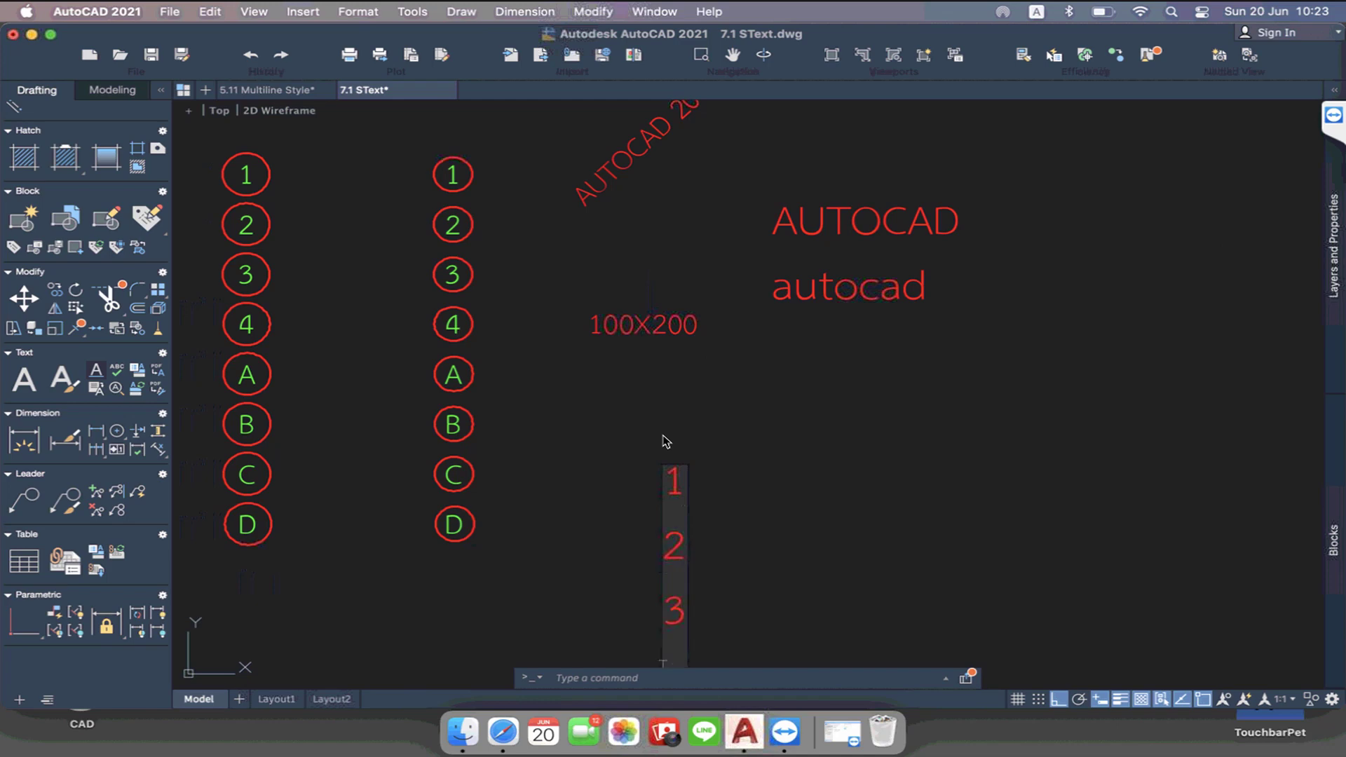
type("4")
key("Return")
type("5")
key("Return")
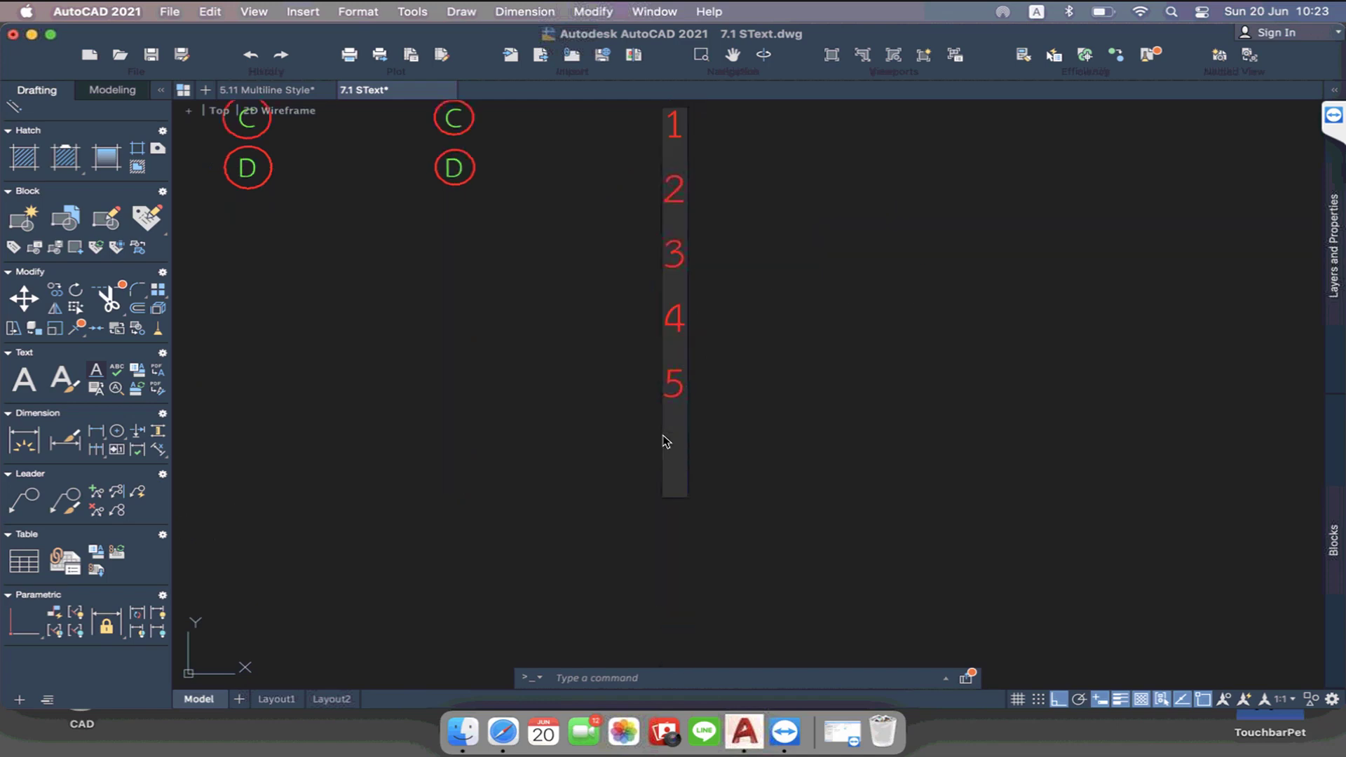
type("6")
key("BackSpace")
key("BackSpace")
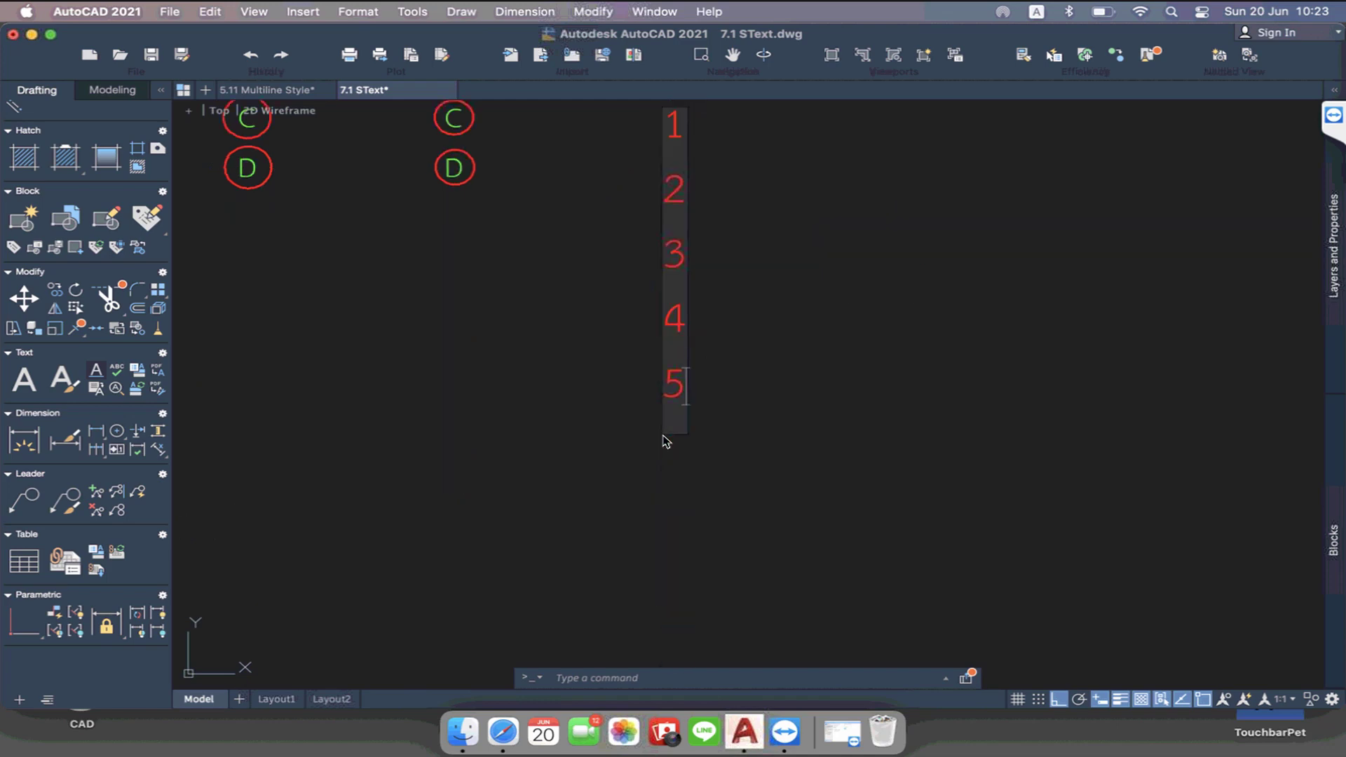
key("Escape")
Set the colour of the numbers 1–5 to ByLayer so they turn green
scroll(869, 190, "down", 3)
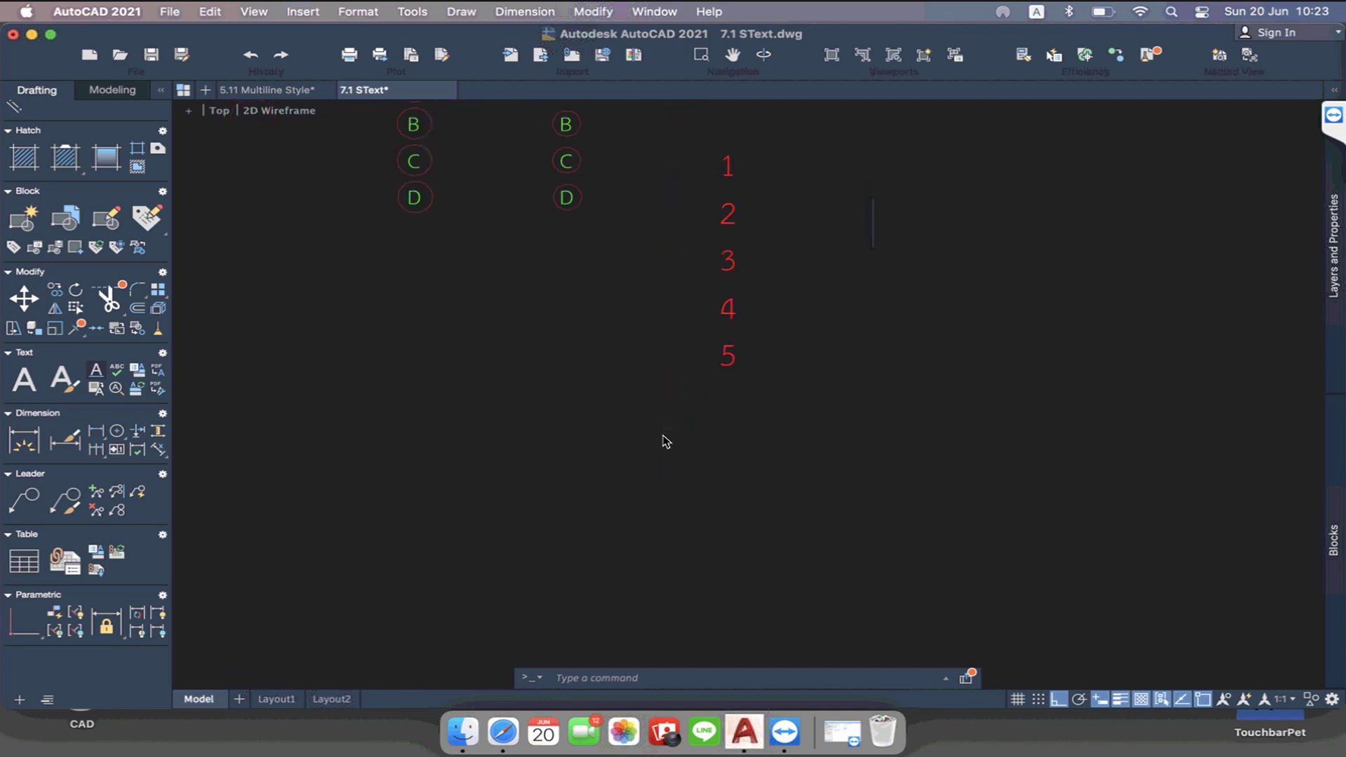
scroll(890, 199, "up", 8)
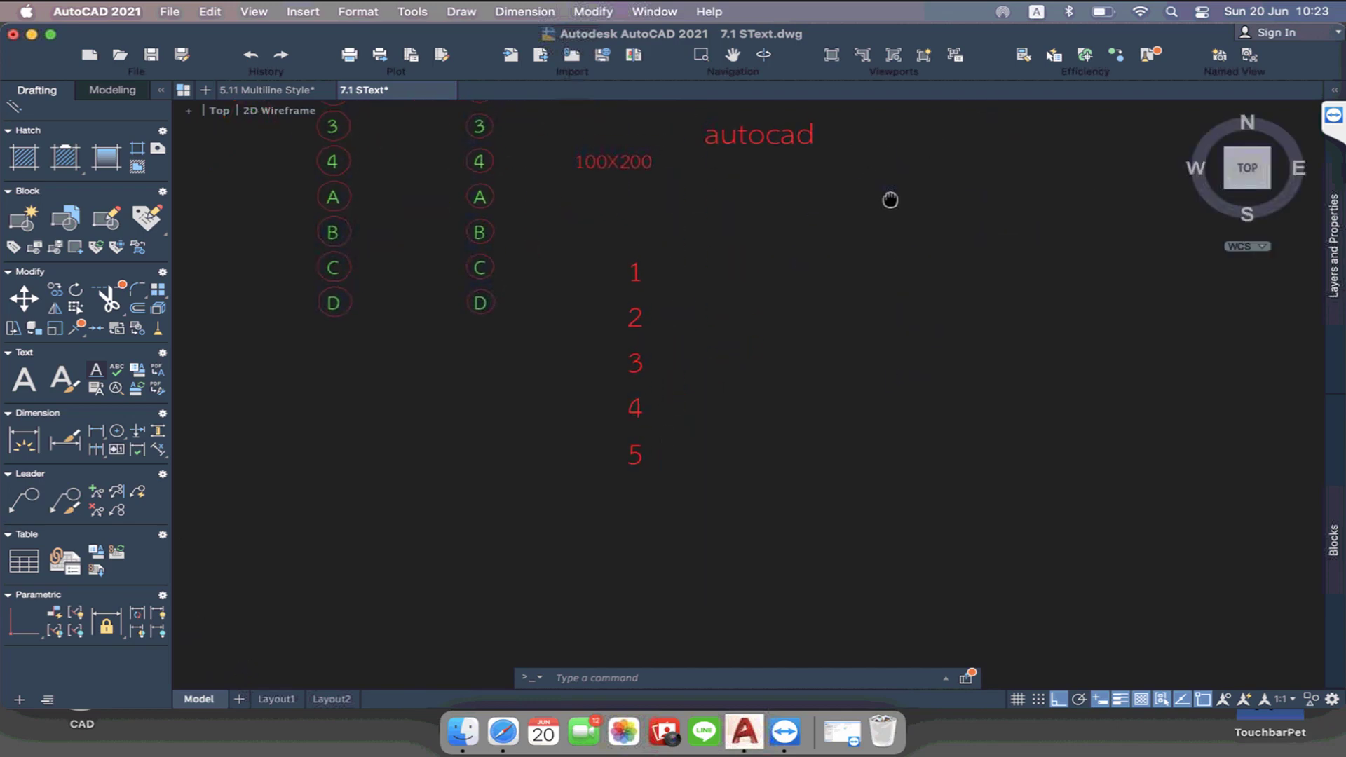
scroll(771, 316, "right", 4)
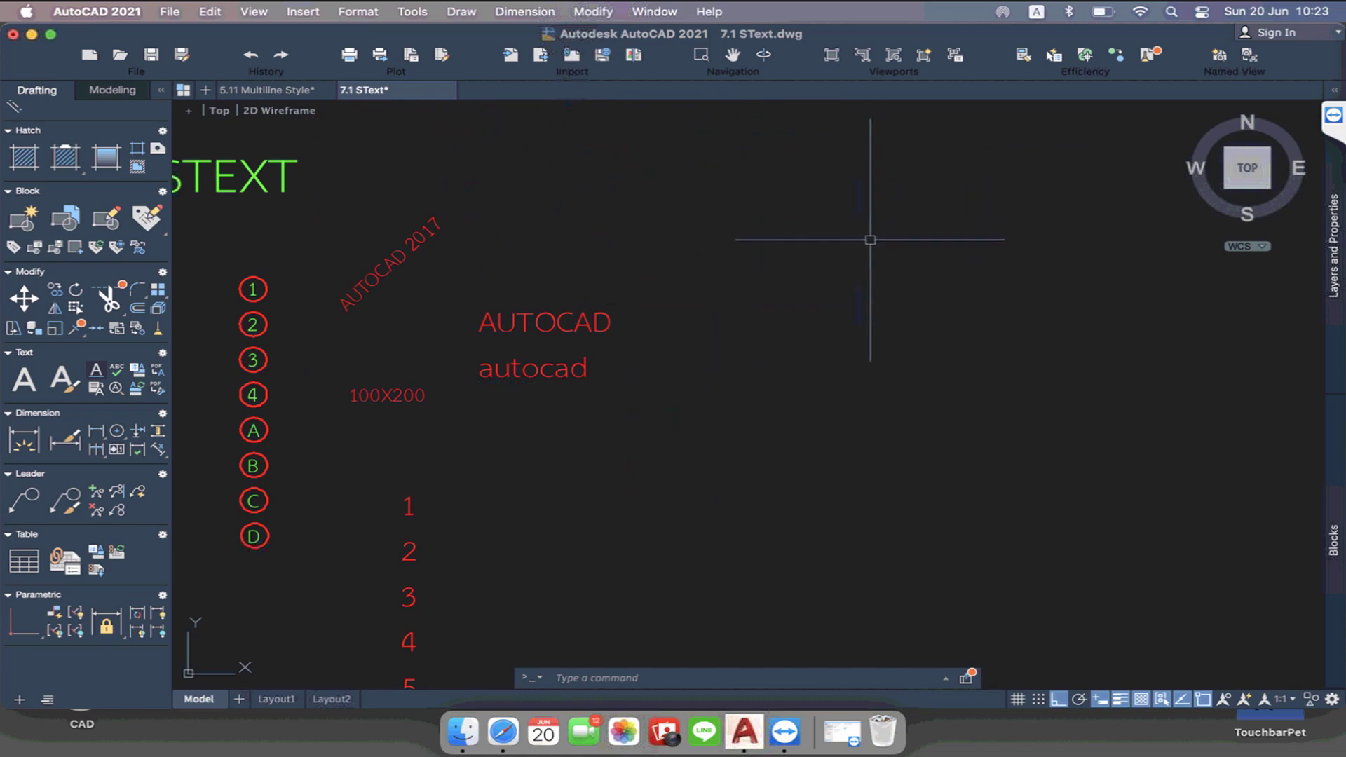
scroll(851, 391, "down", 3)
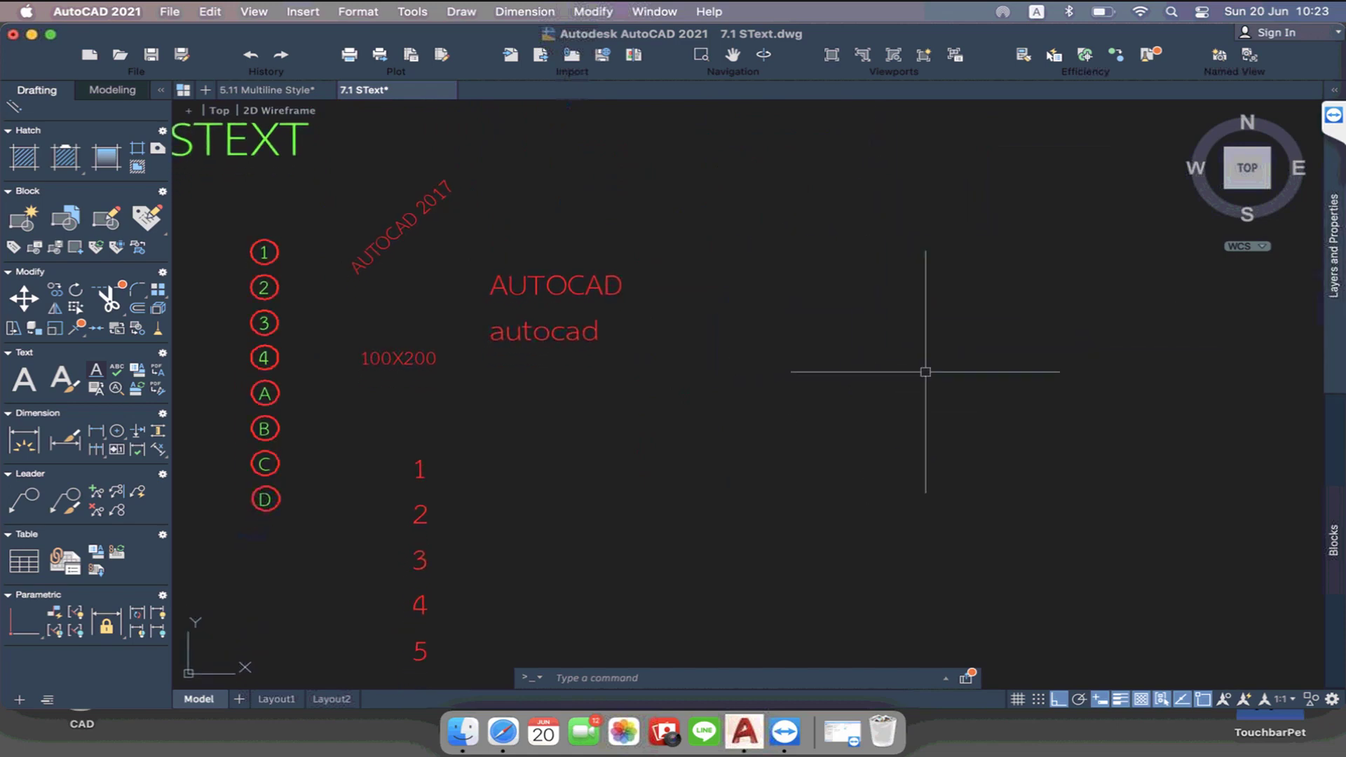
left_click(443, 446)
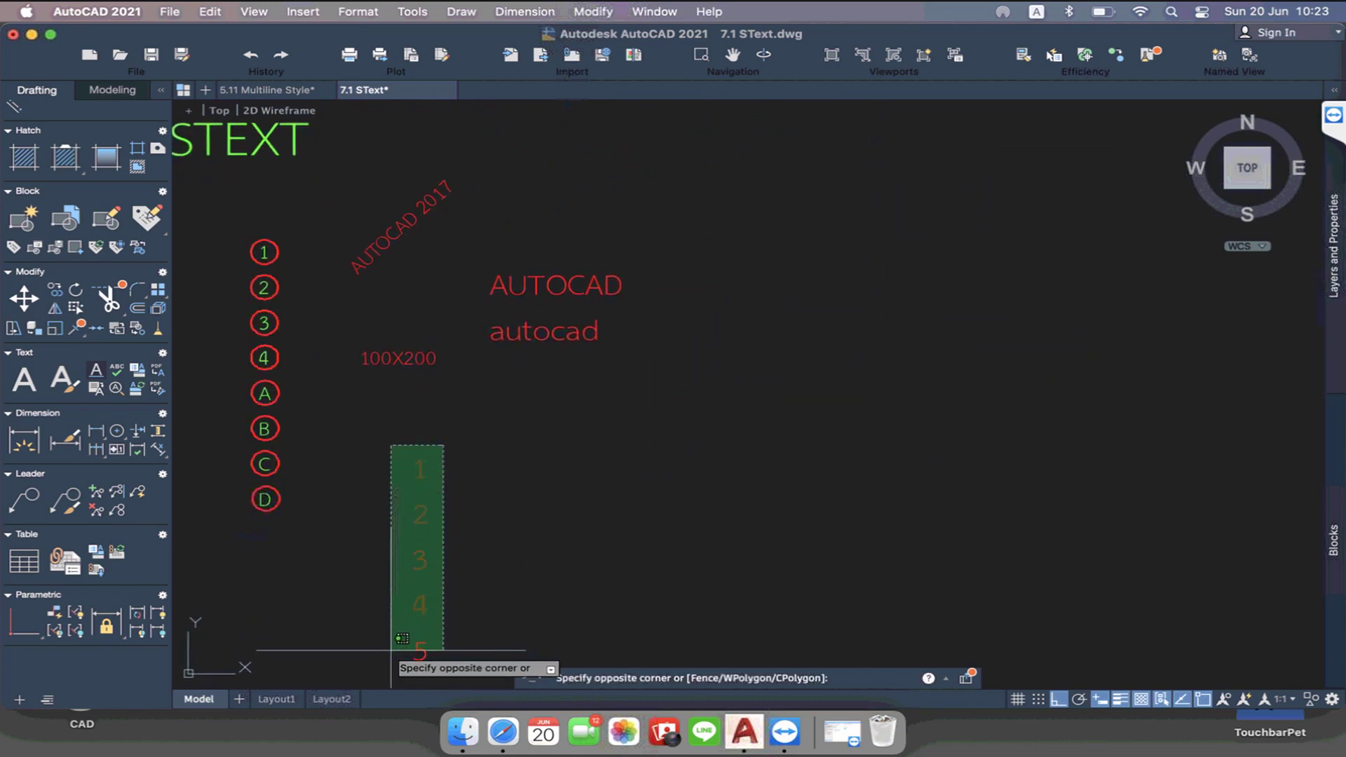
left_click(384, 679)
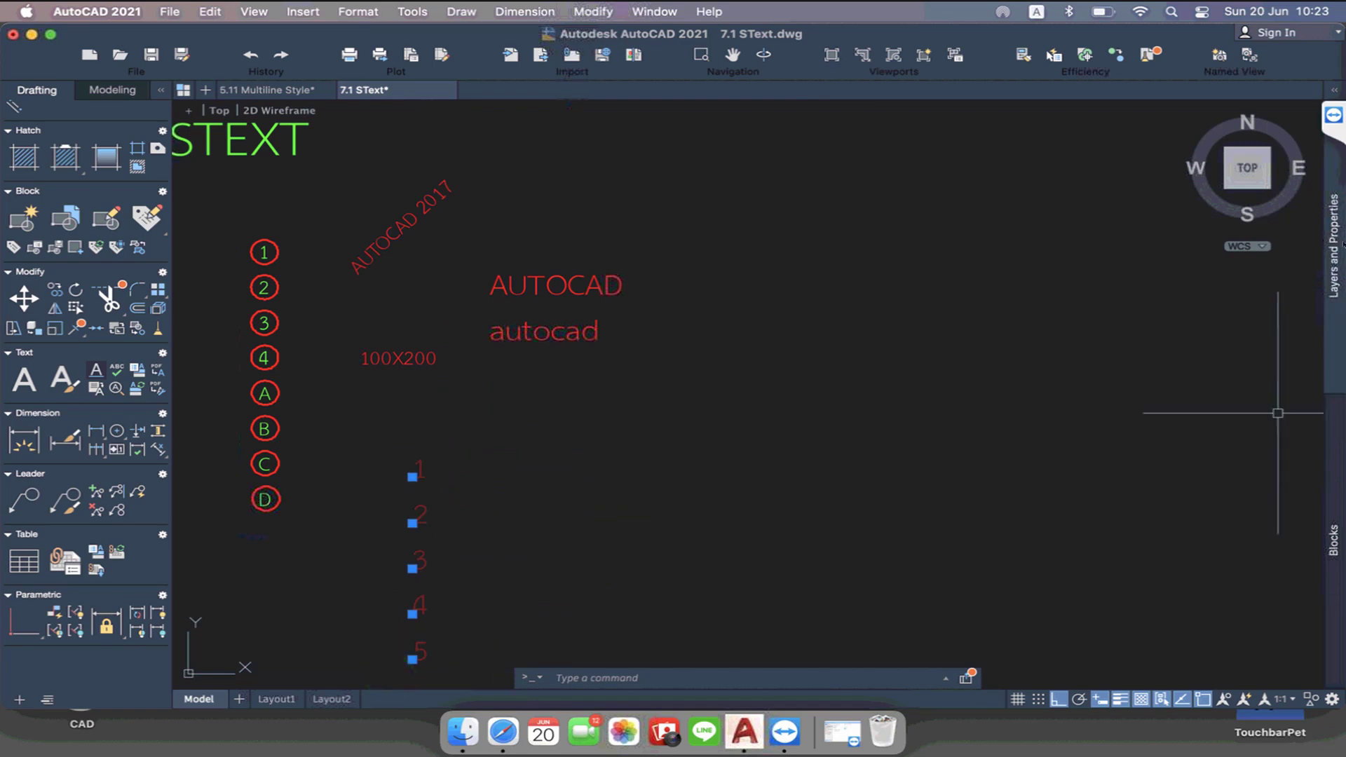
left_click(1335, 245)
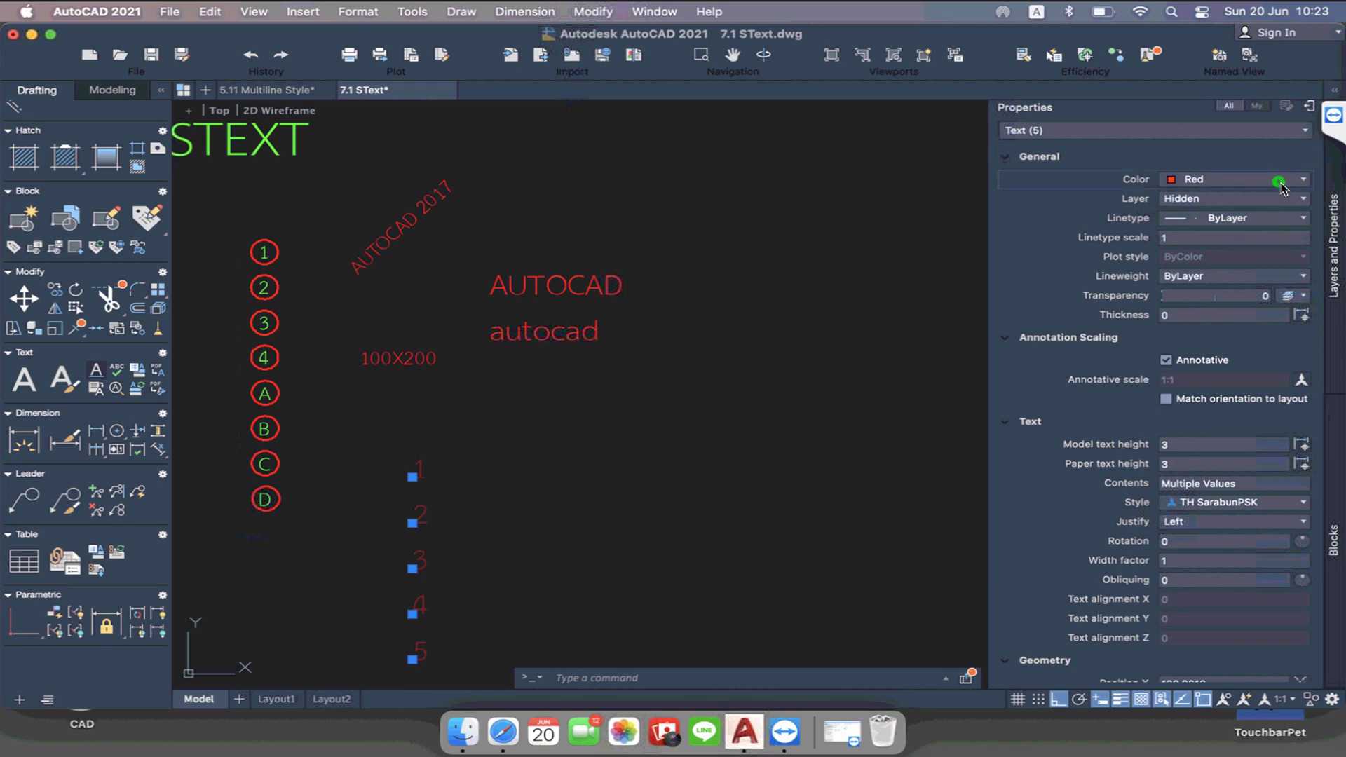
left_click(1283, 184)
left_click(1261, 203)
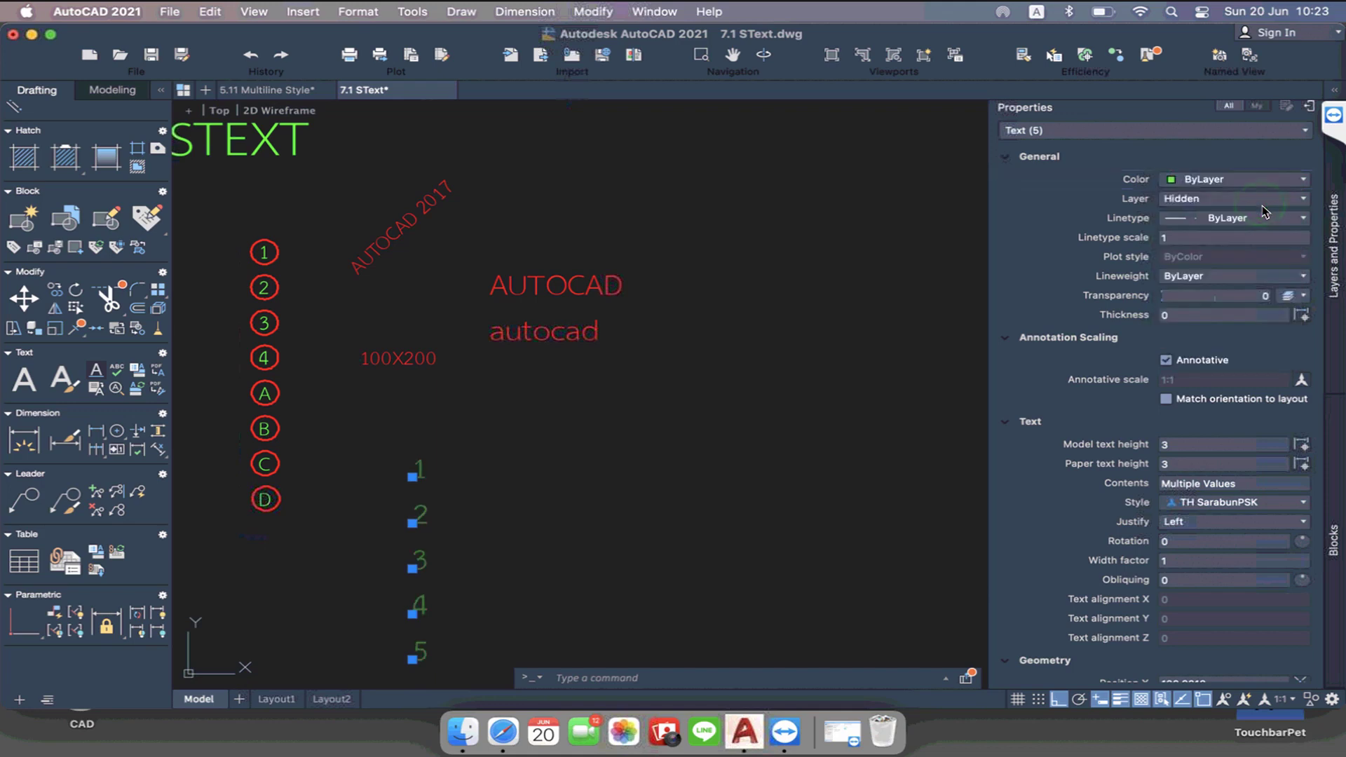
Change the current colour from Red to ByLayer
key("Escape")
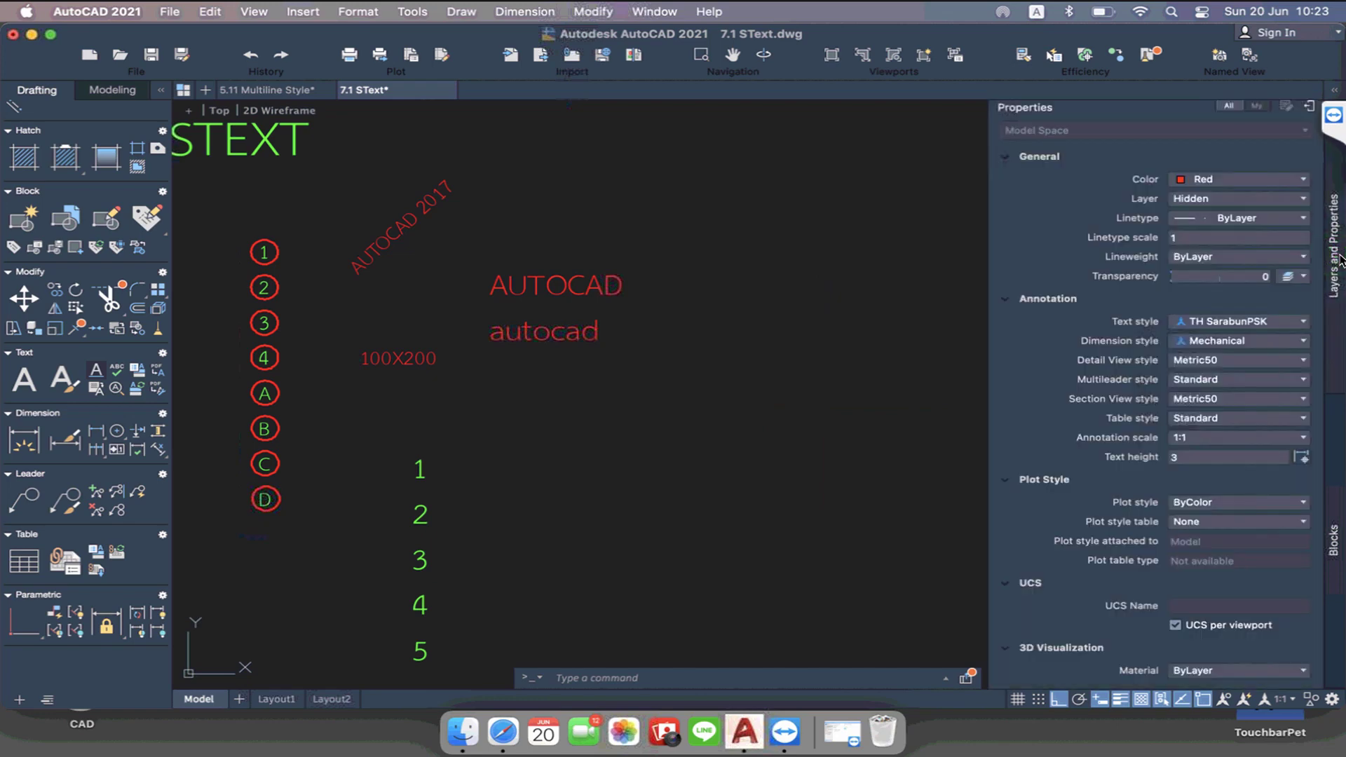
left_click(1289, 183)
left_click(1252, 205)
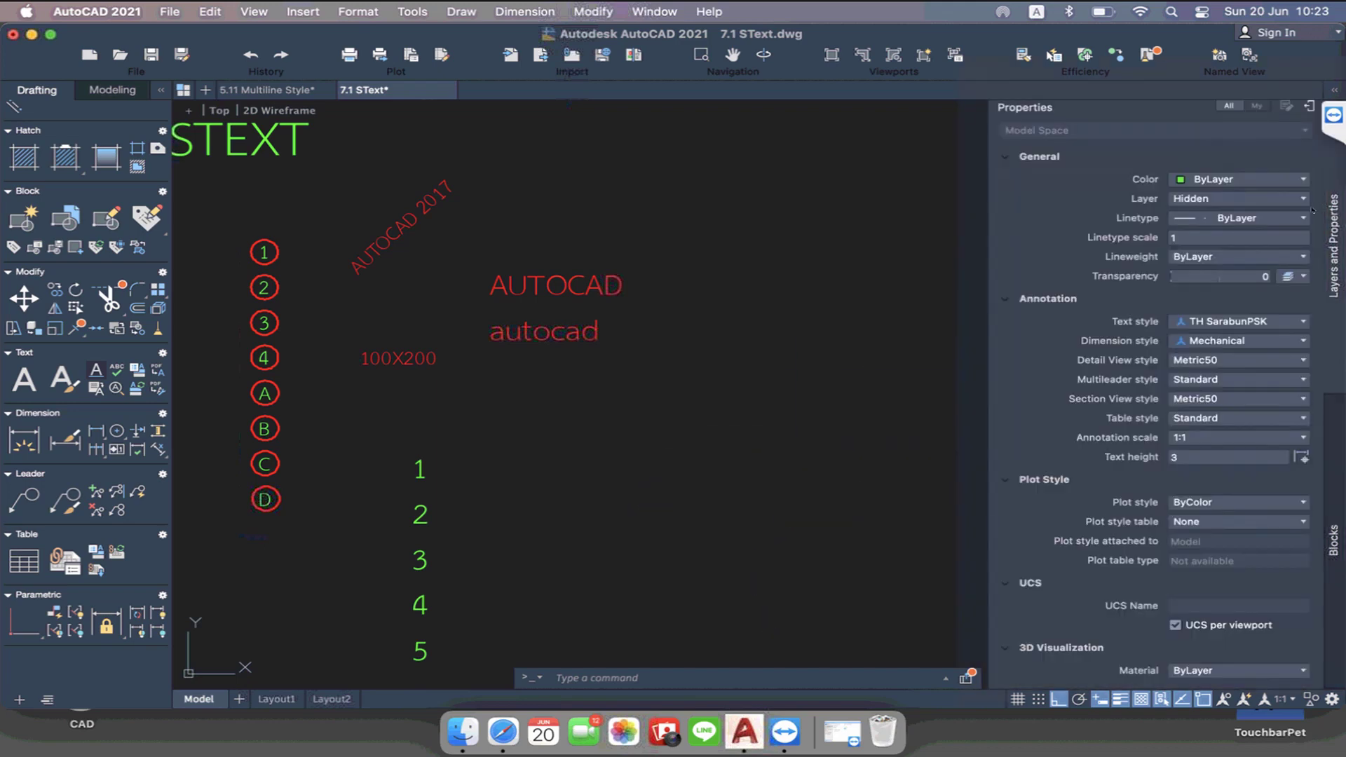
Start a second single-line text beside the first column with the default height
scroll(542, 367, "down", 3)
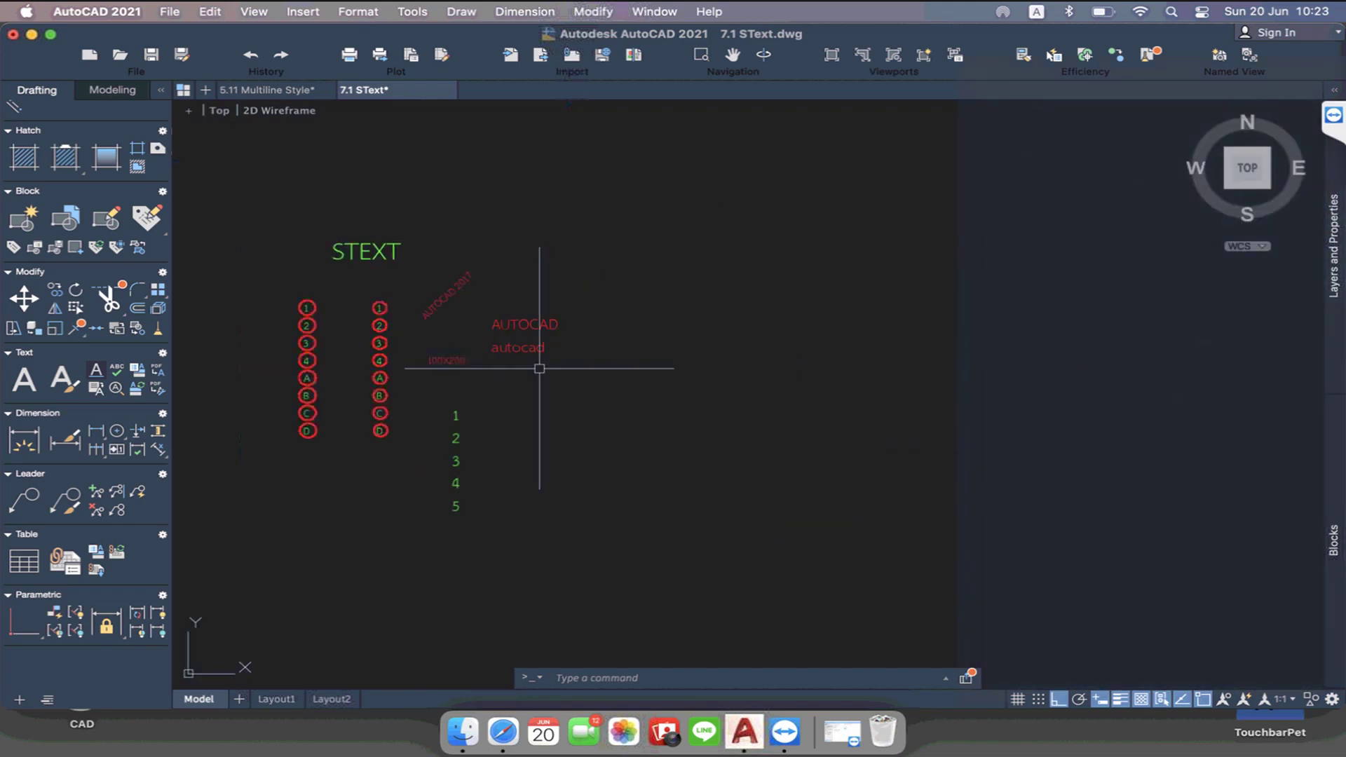
scroll(652, 392, "up", 3)
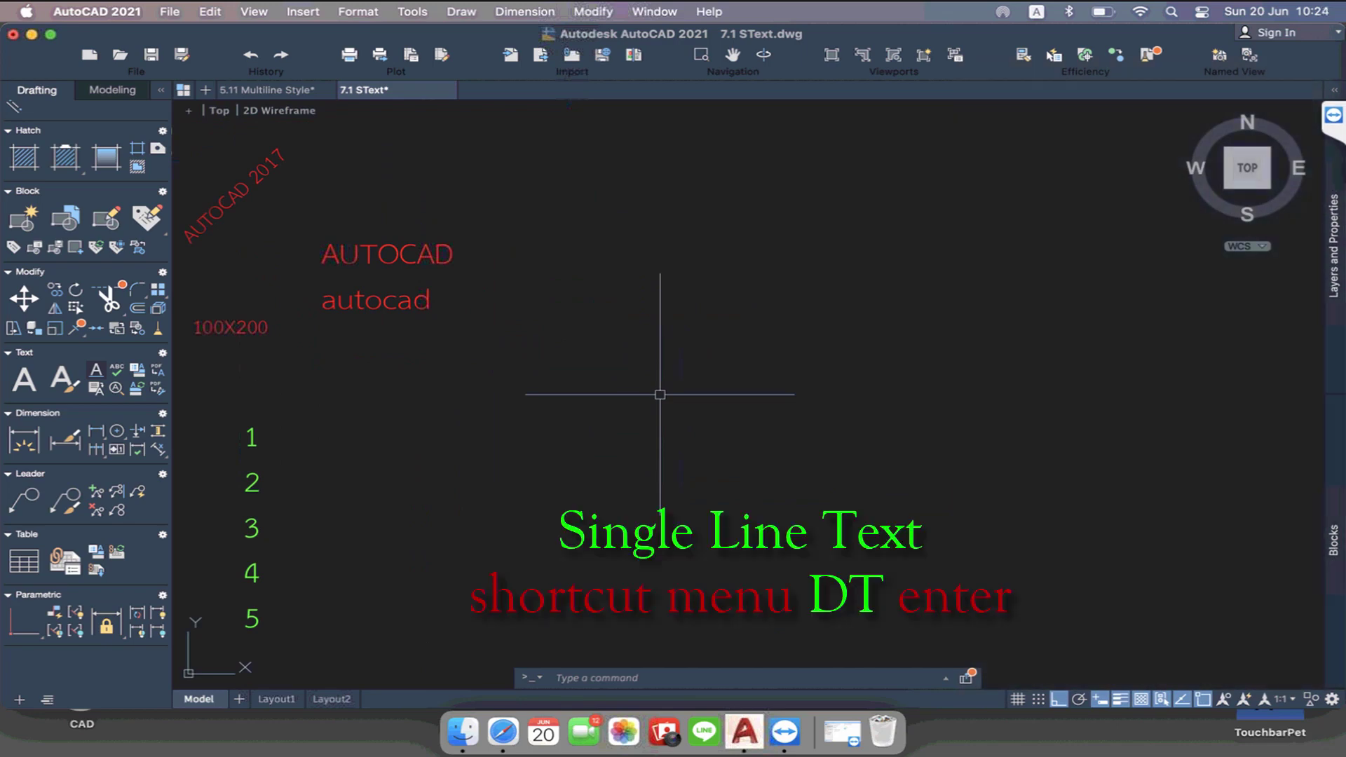
type("dt")
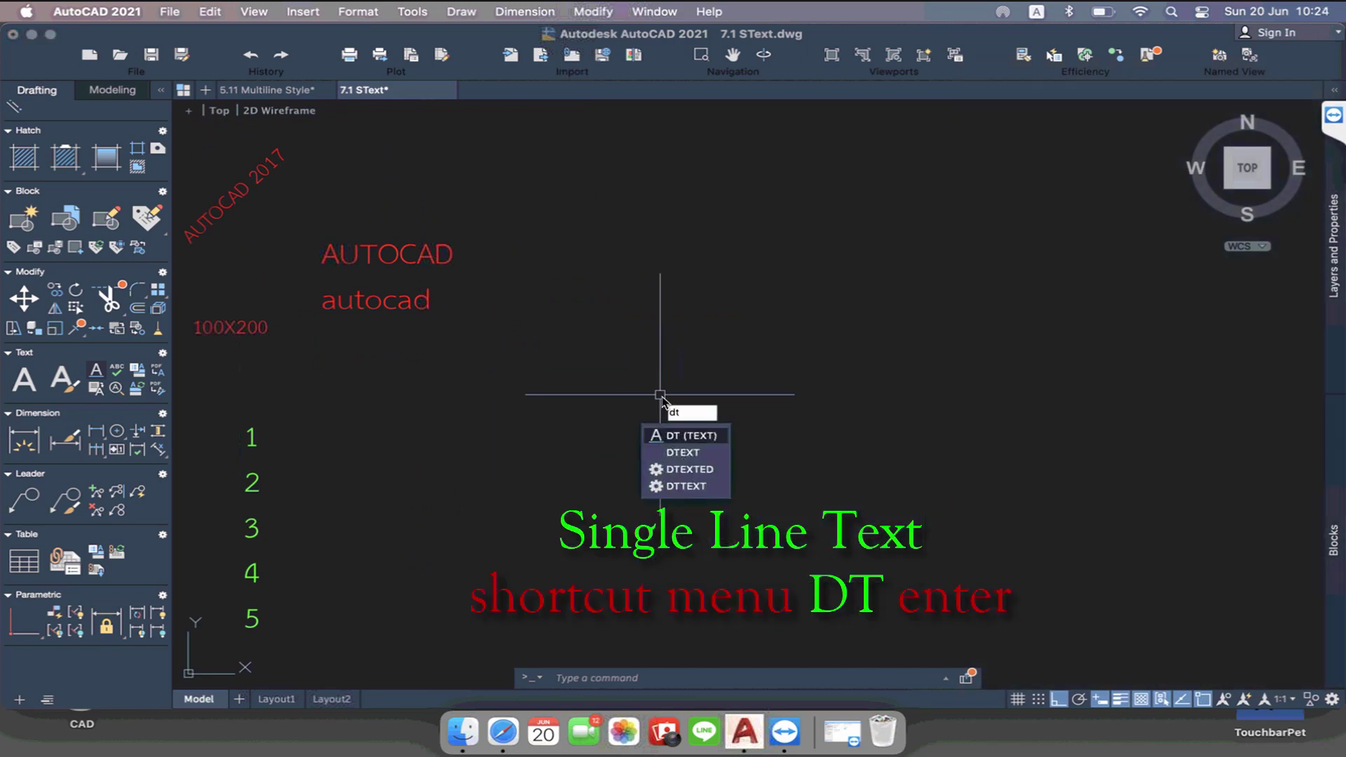
key("Return")
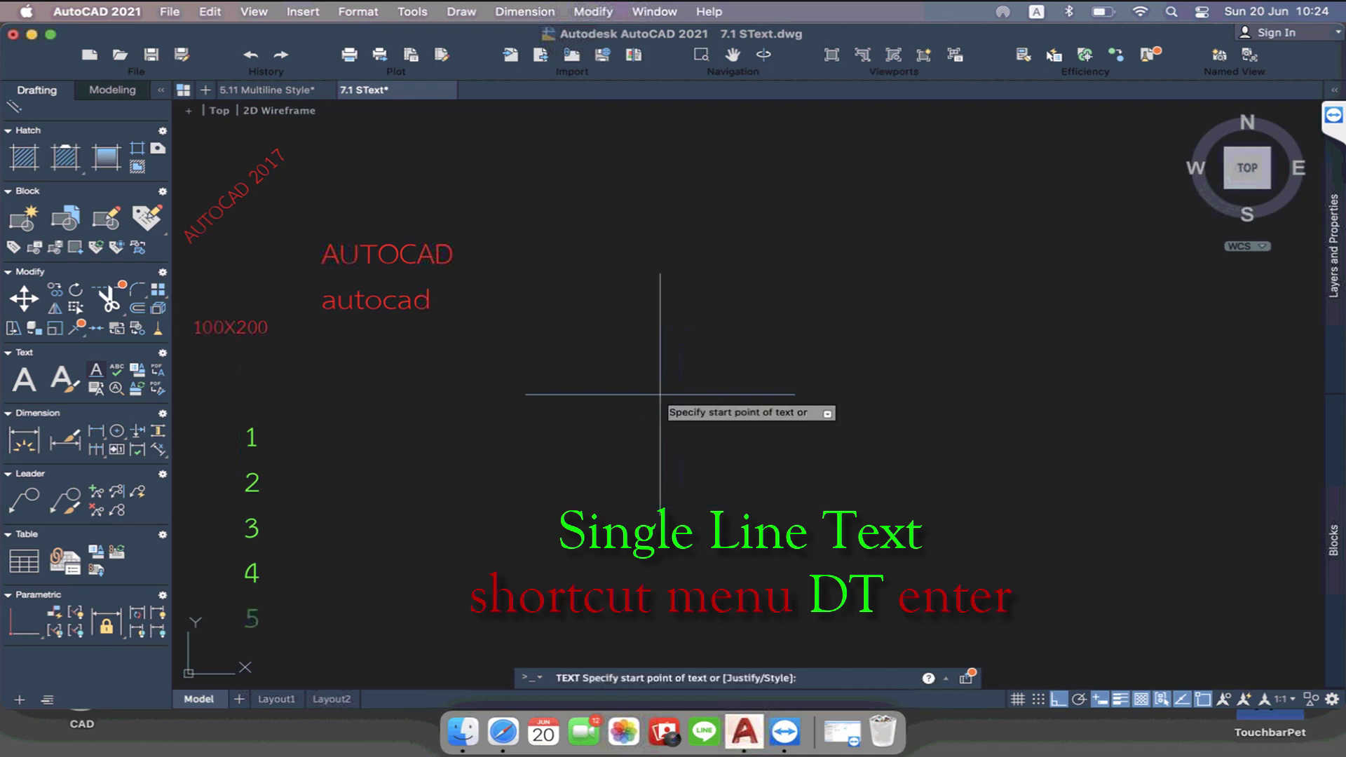
left_click(413, 454)
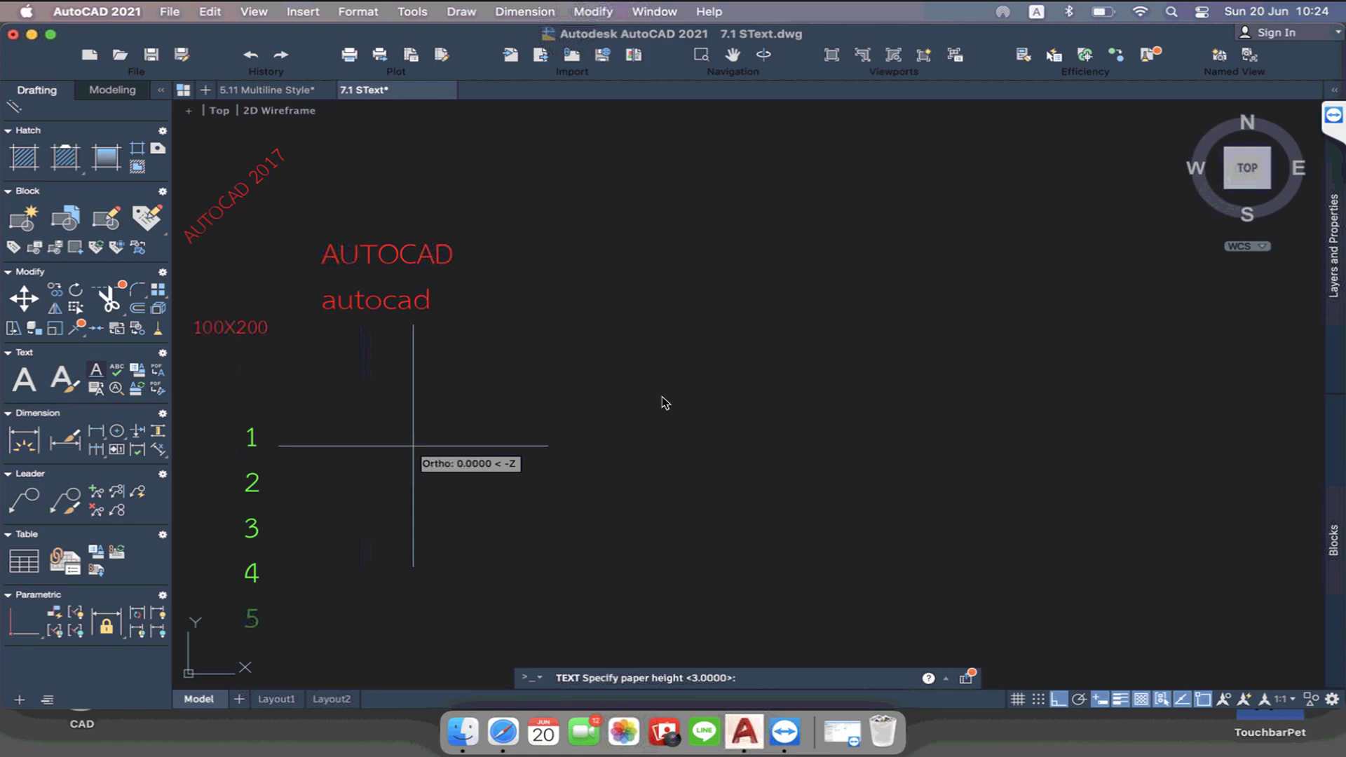
type("3")
key("Return")
Enter the numbers 1 through 5, one per line, and commit the column
key("Return")
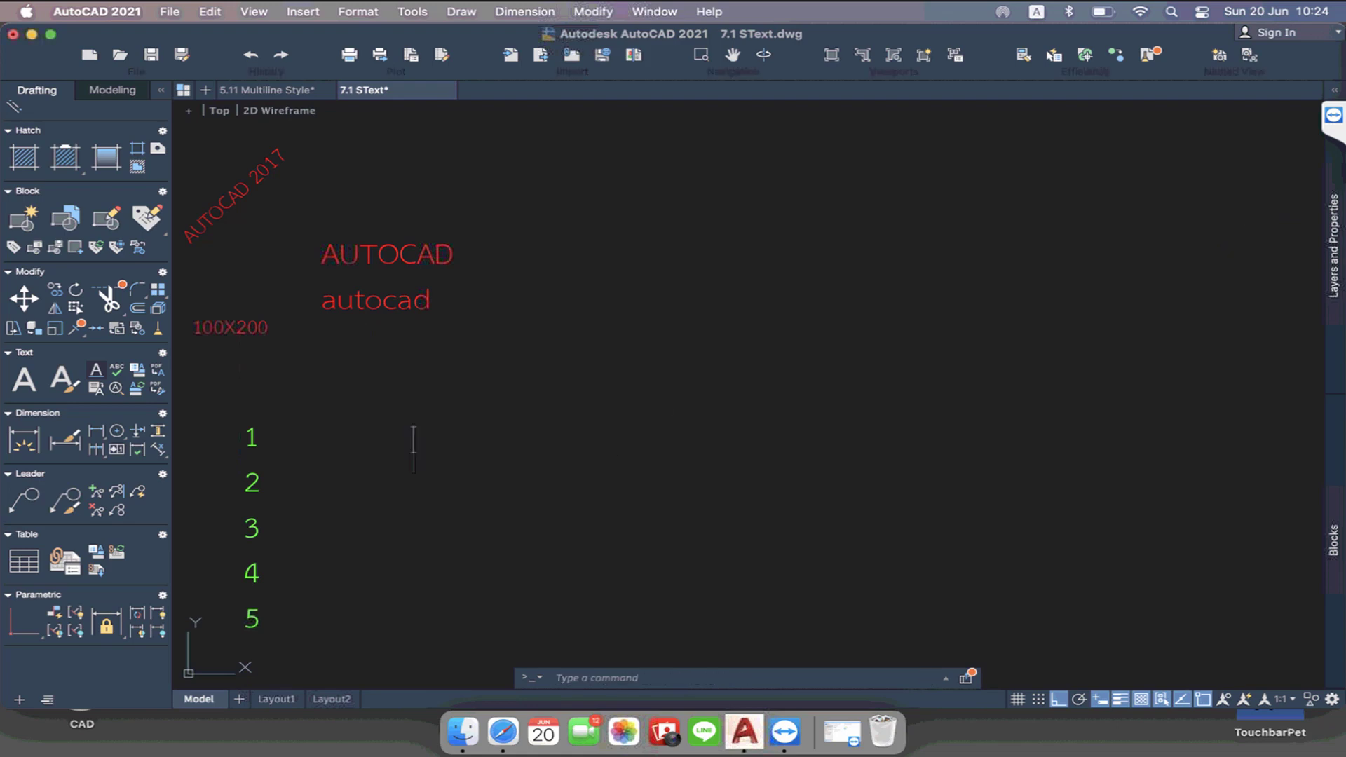
type("1")
key("Return")
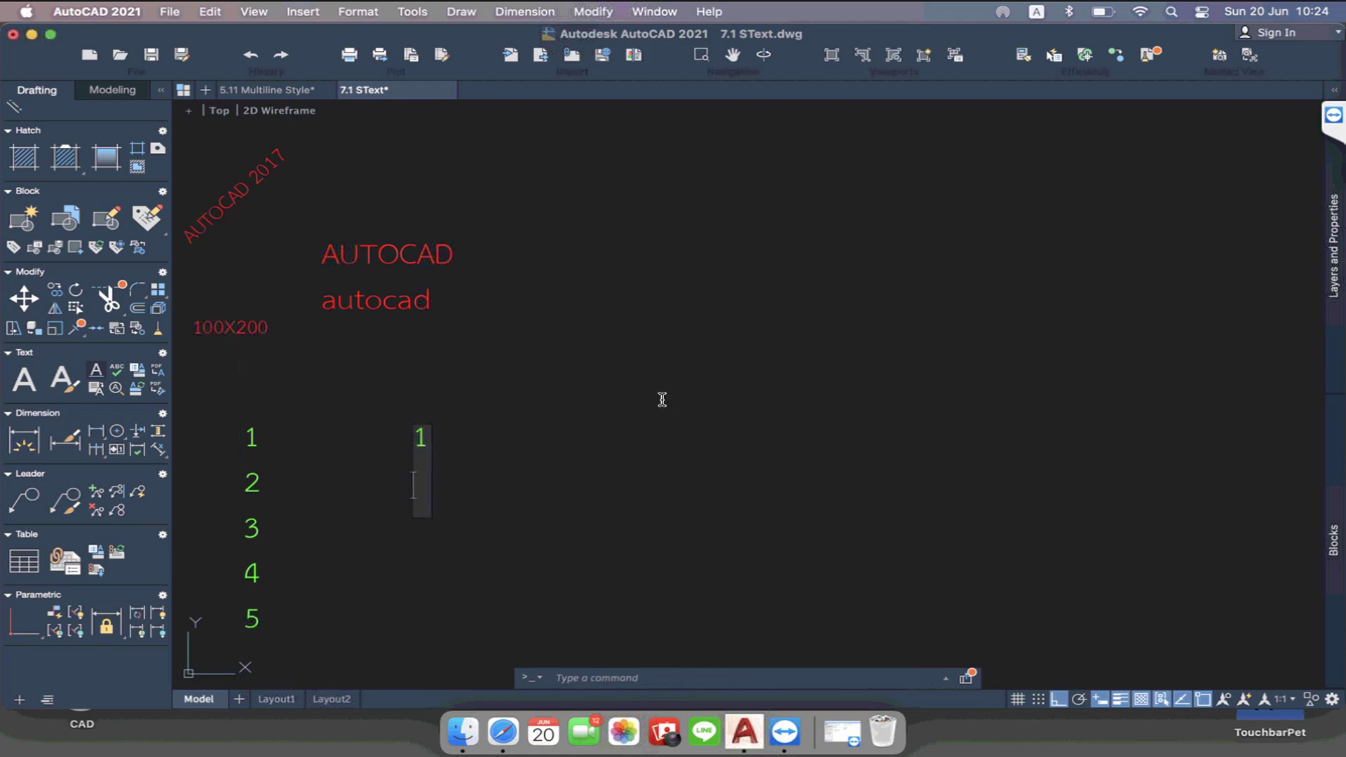
type("2")
key("Return")
type("3")
key("Return")
type("4")
key("Return")
type("5")
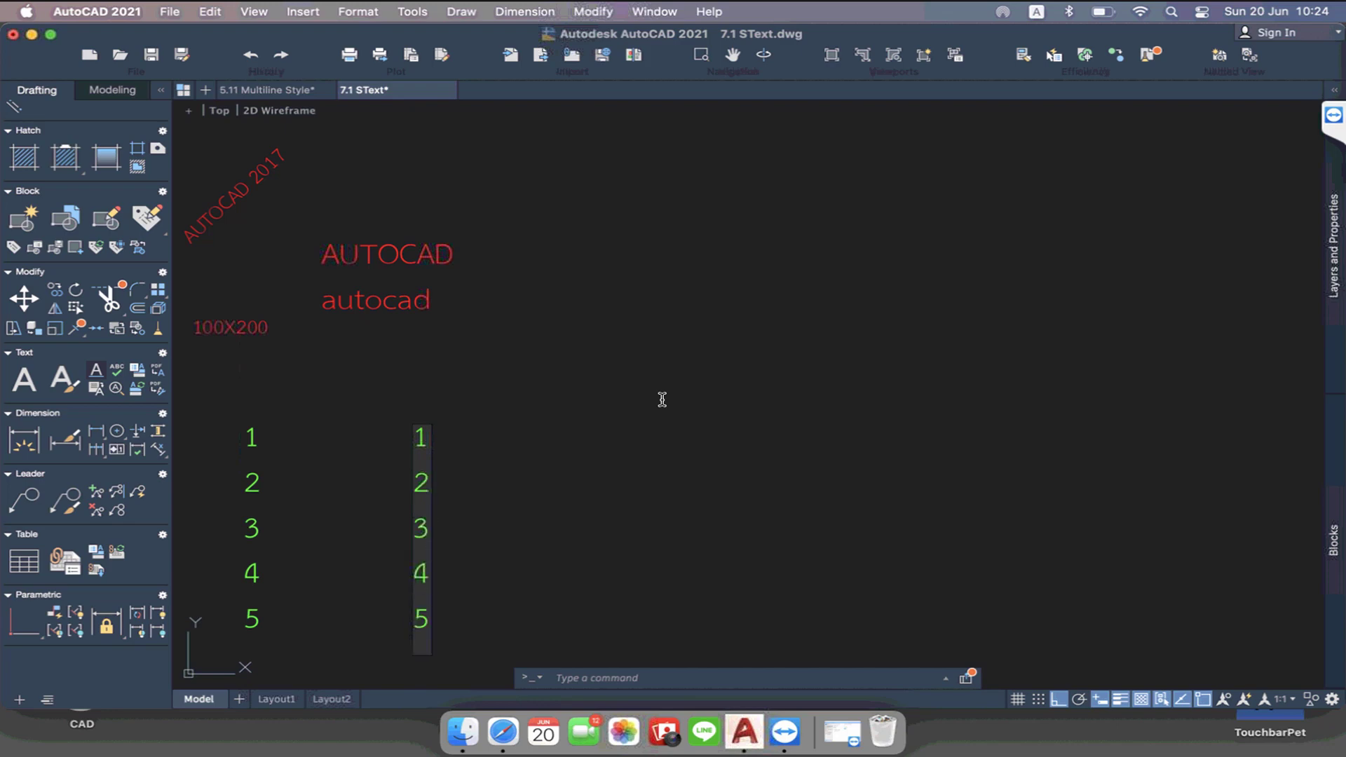
left_click(662, 399)
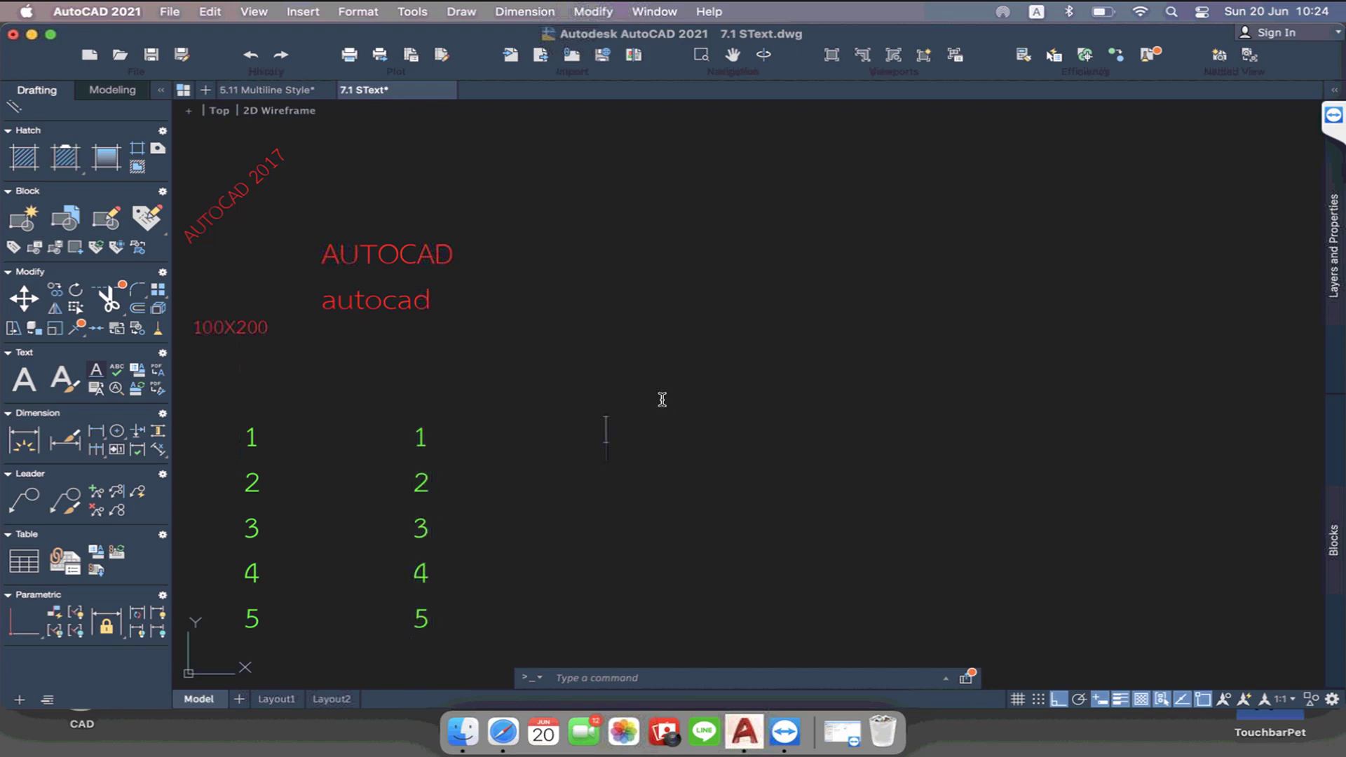
key("Escape")
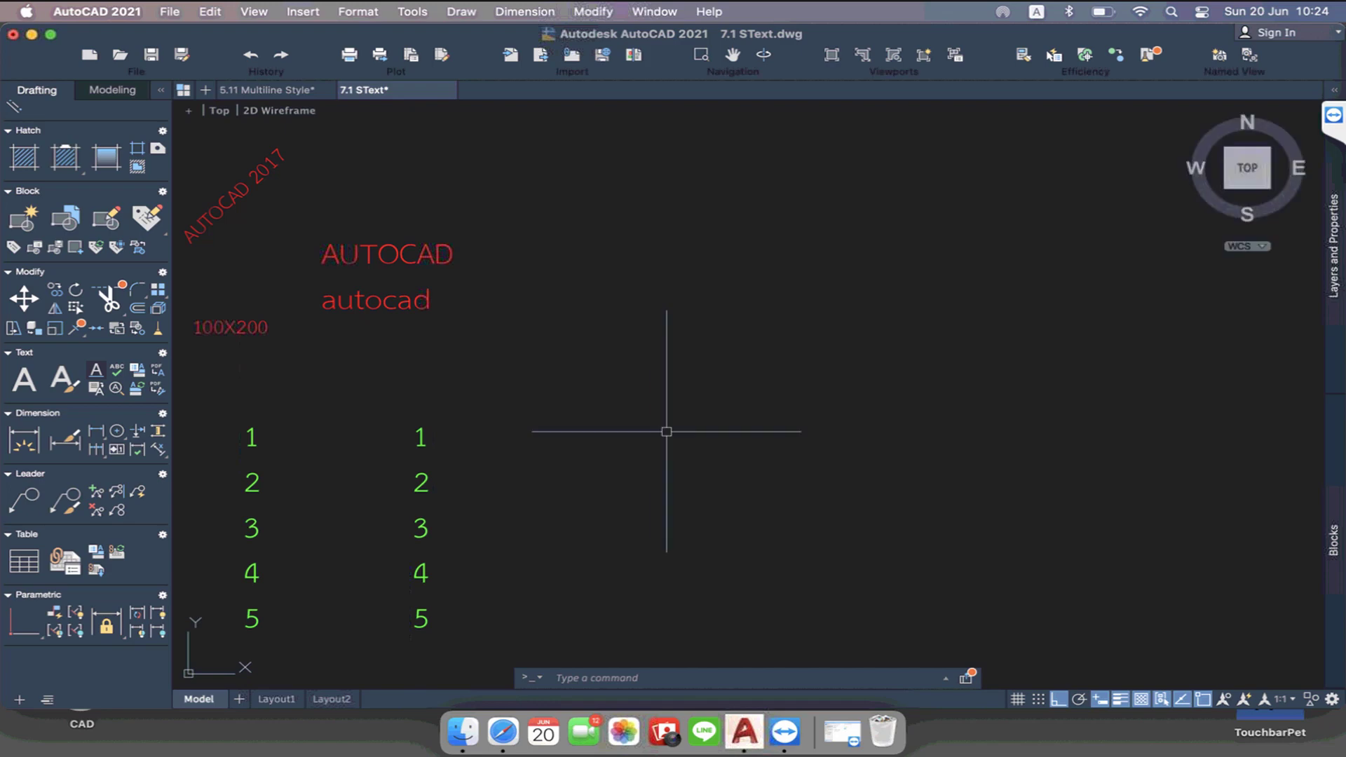
left_click(420, 439)
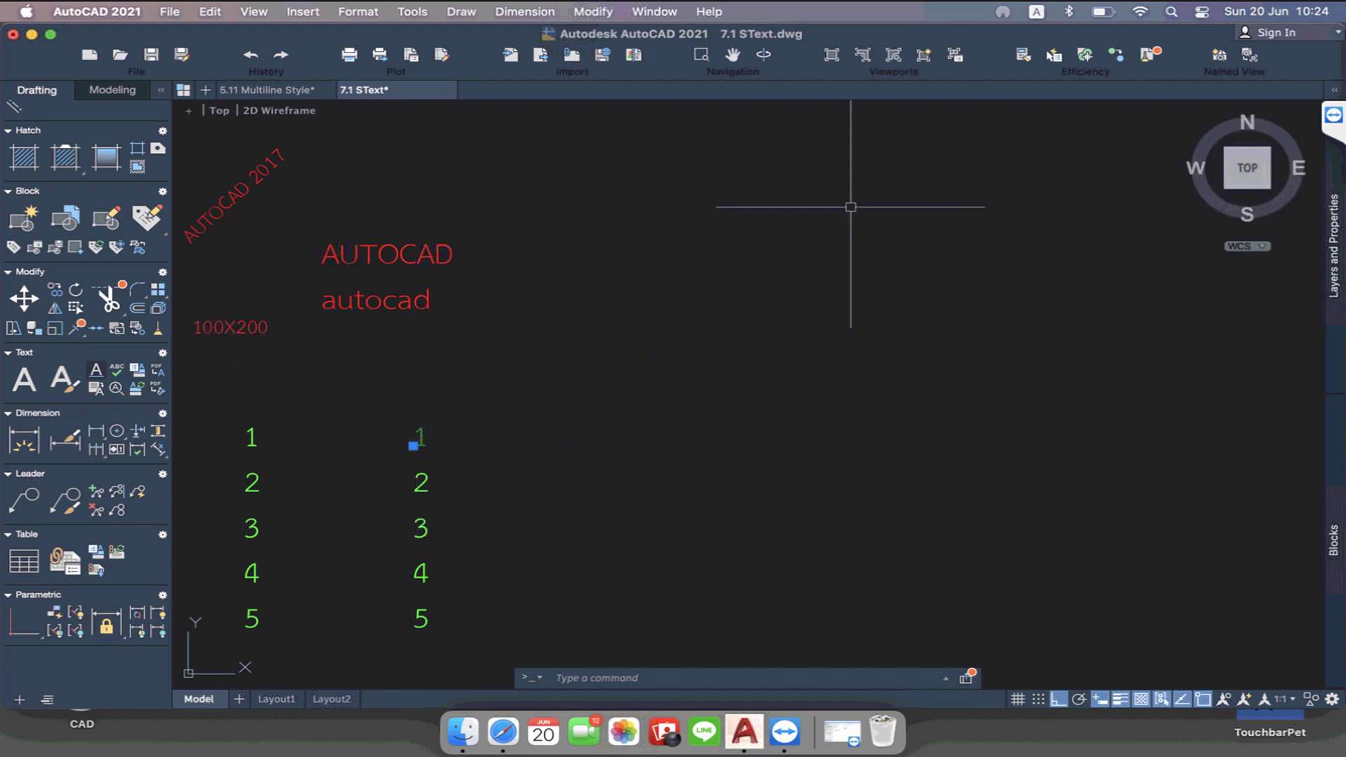
key("super+1")
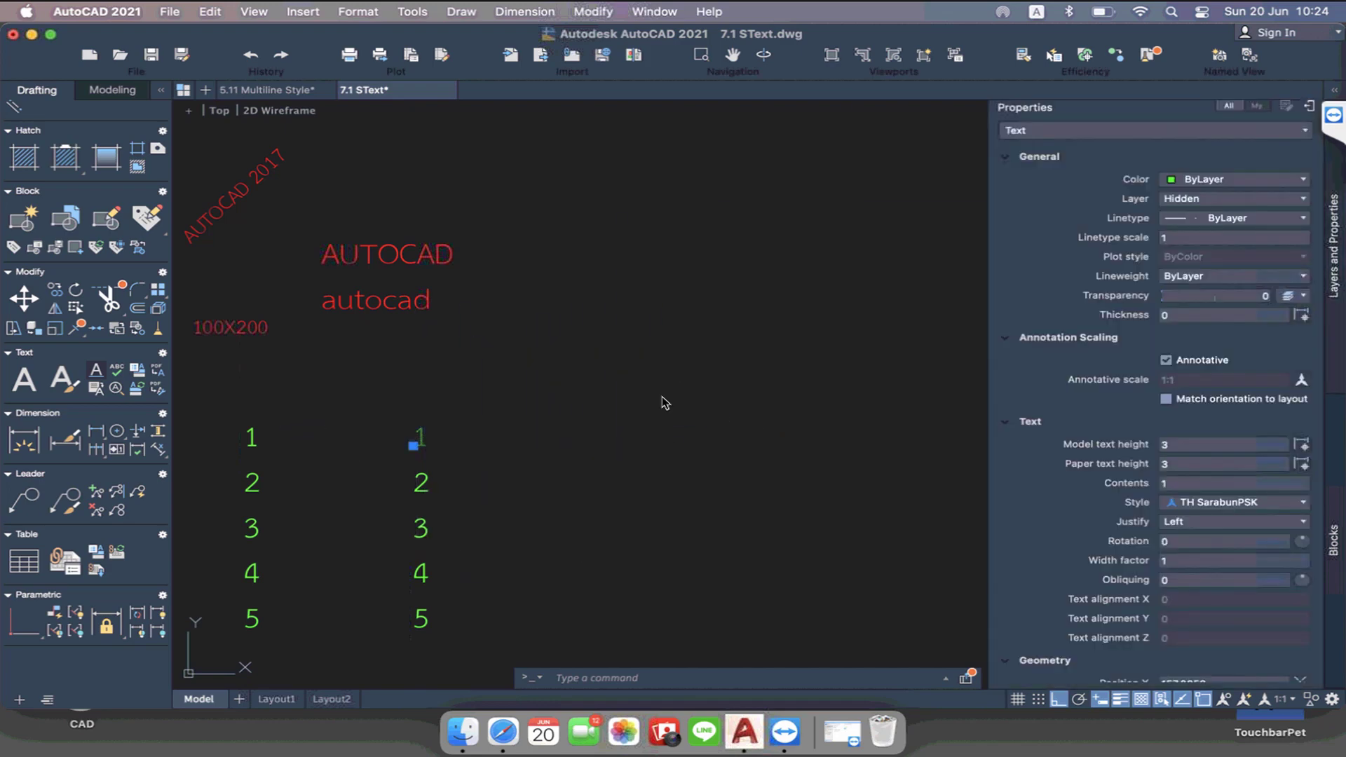
key("Escape")
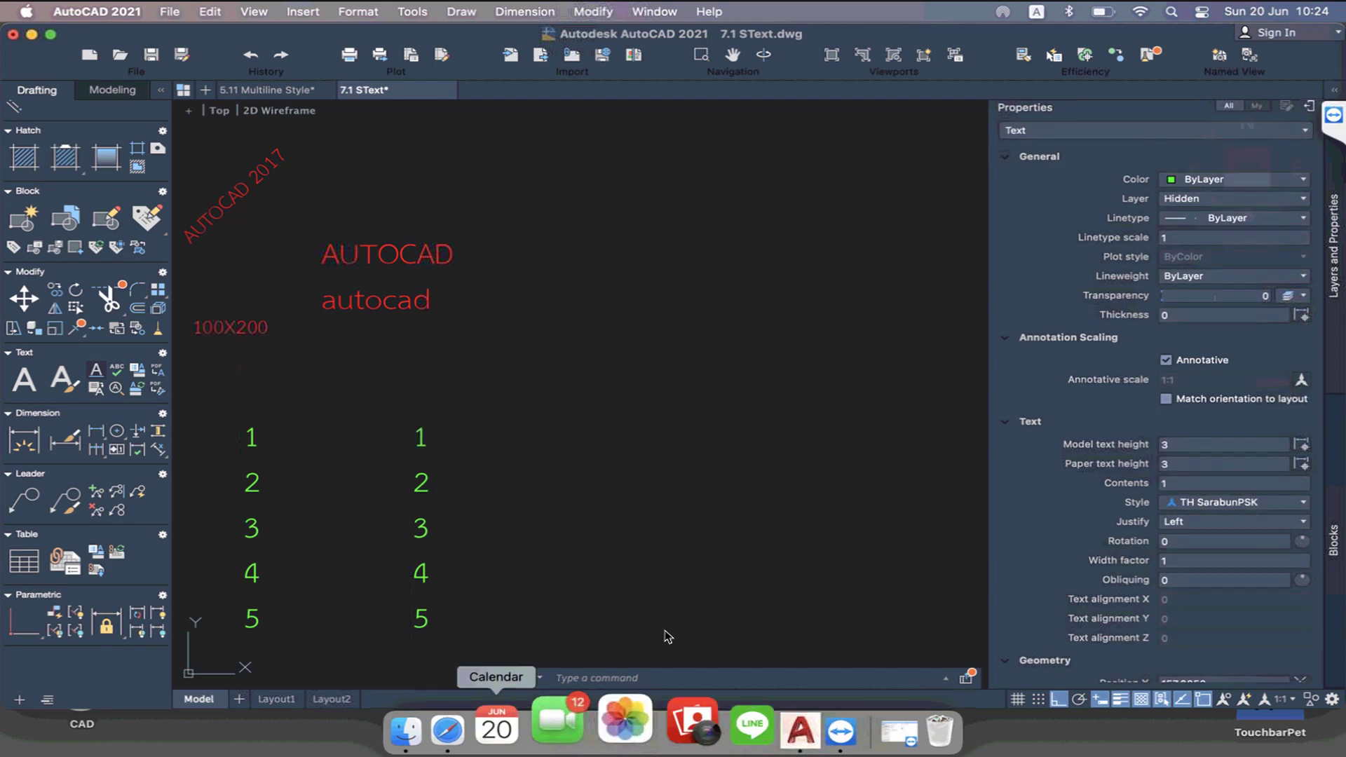
key("super+1")
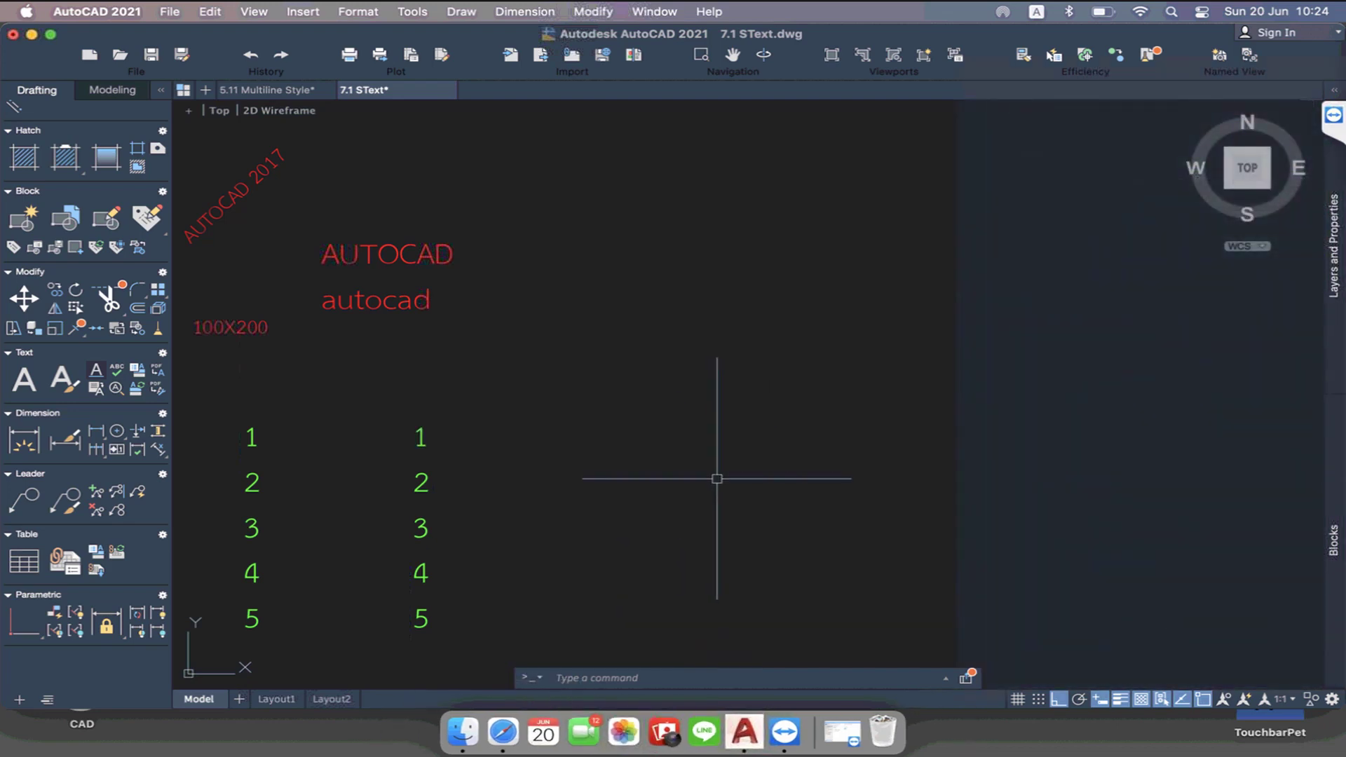
type("la")
key("Return")
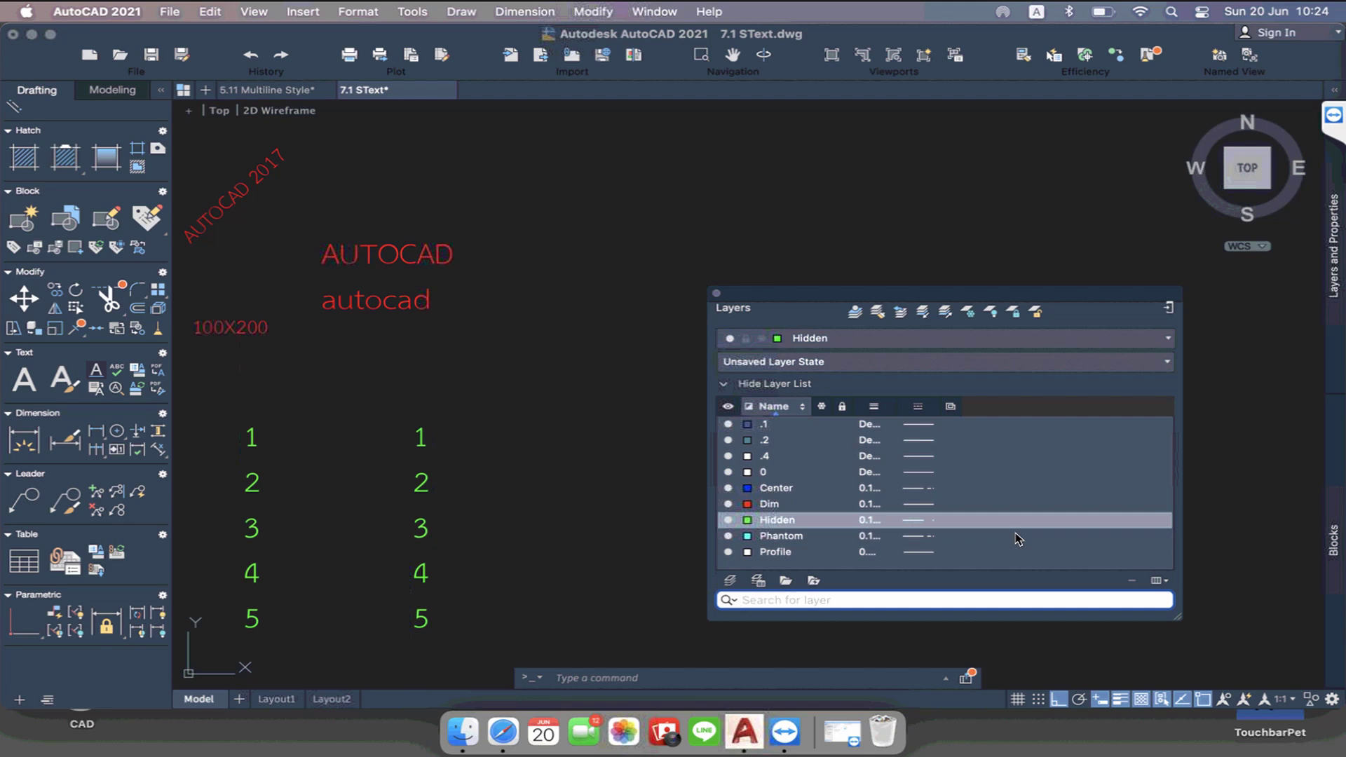
left_click(716, 293)
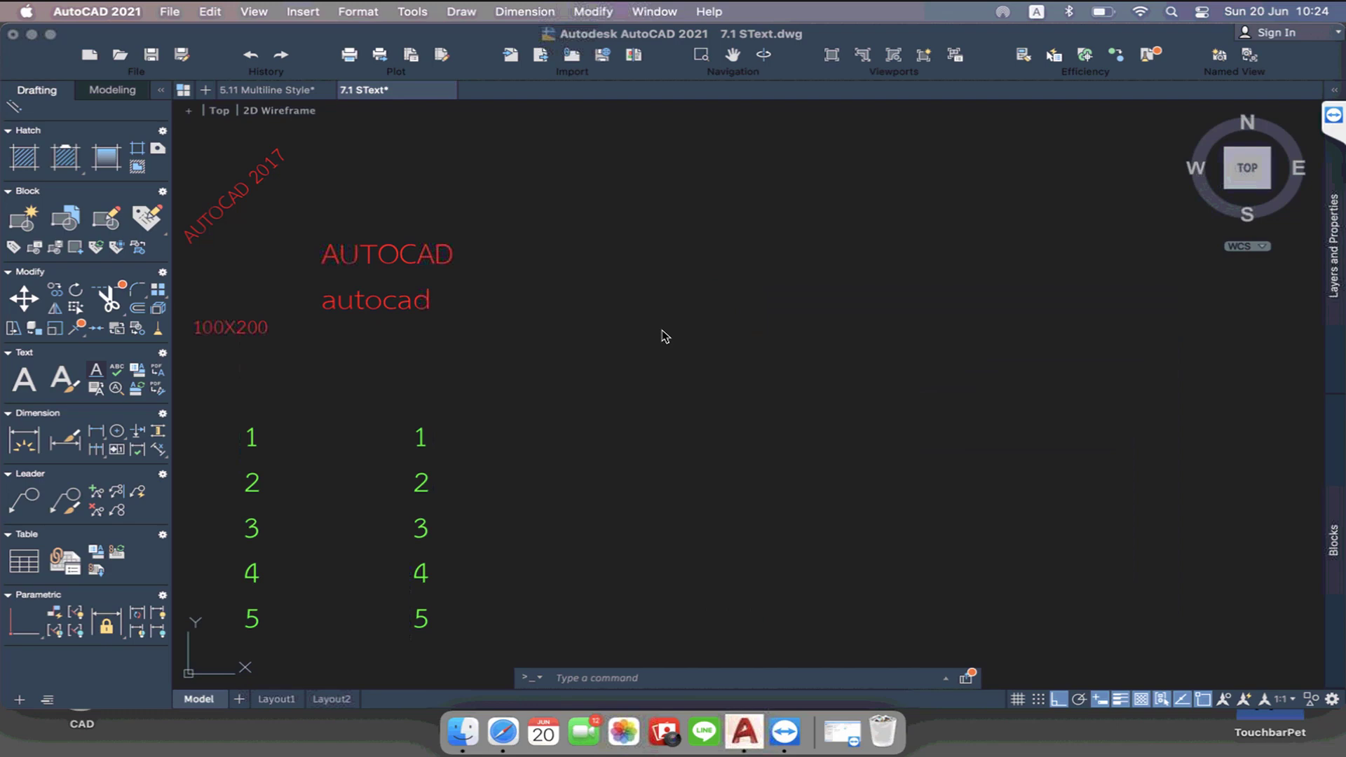
left_click(359, 12)
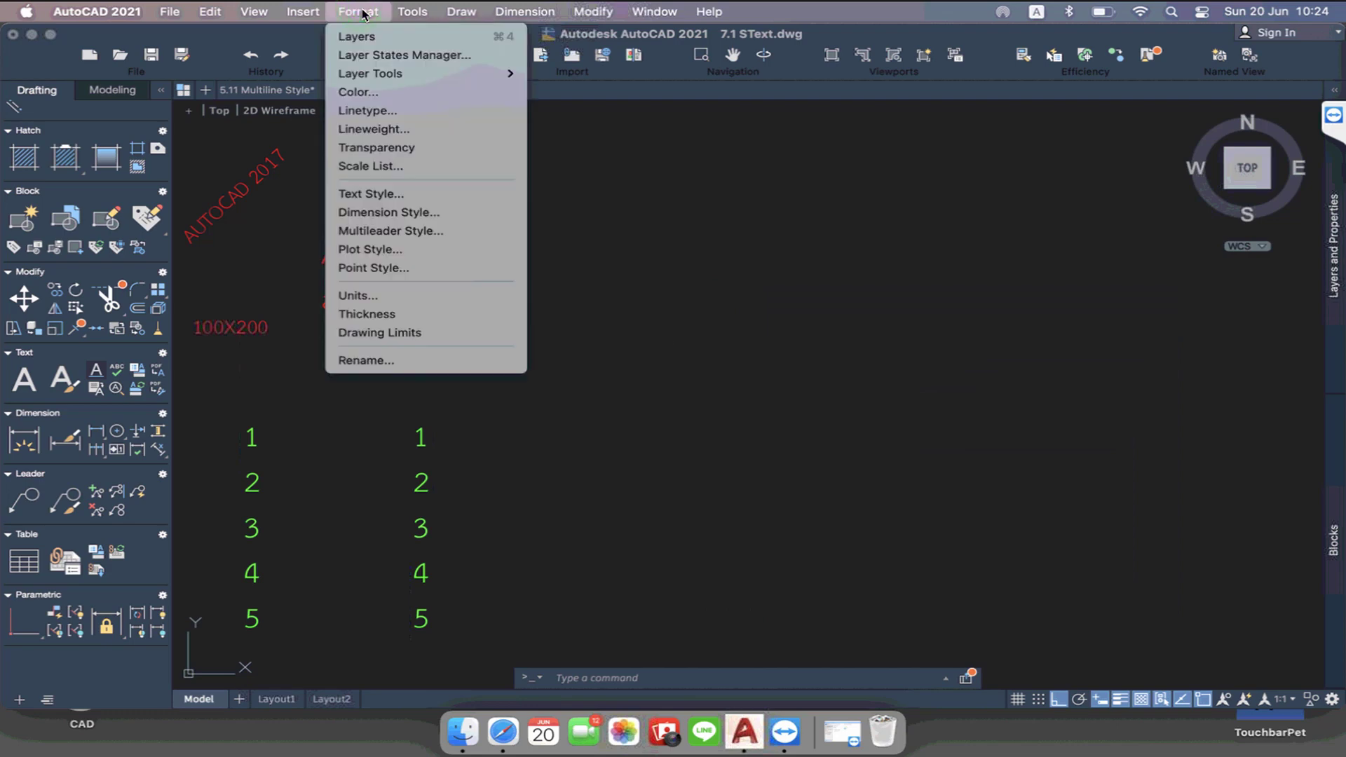
left_click(370, 194)
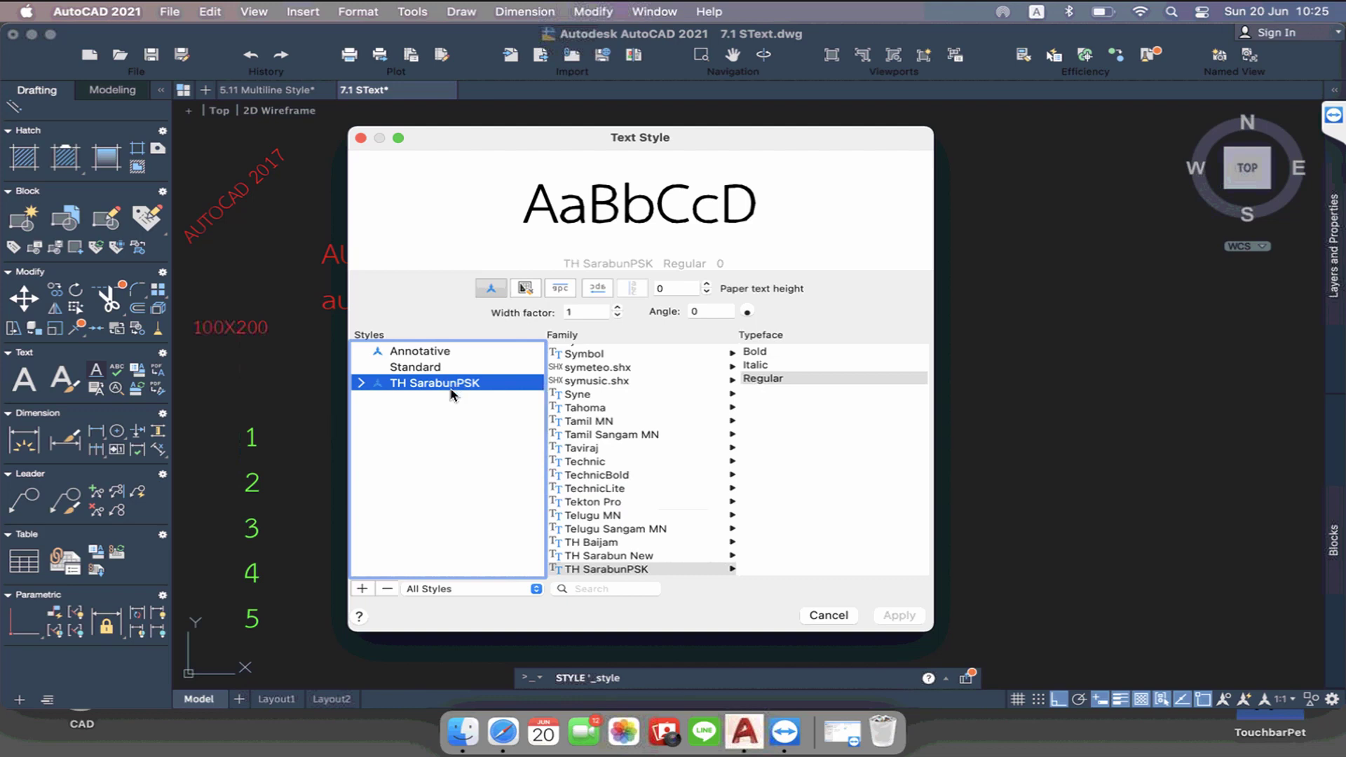
Close the Text Style dialog, check text 1's properties, and zoom to the circled labels
left_click(360, 137)
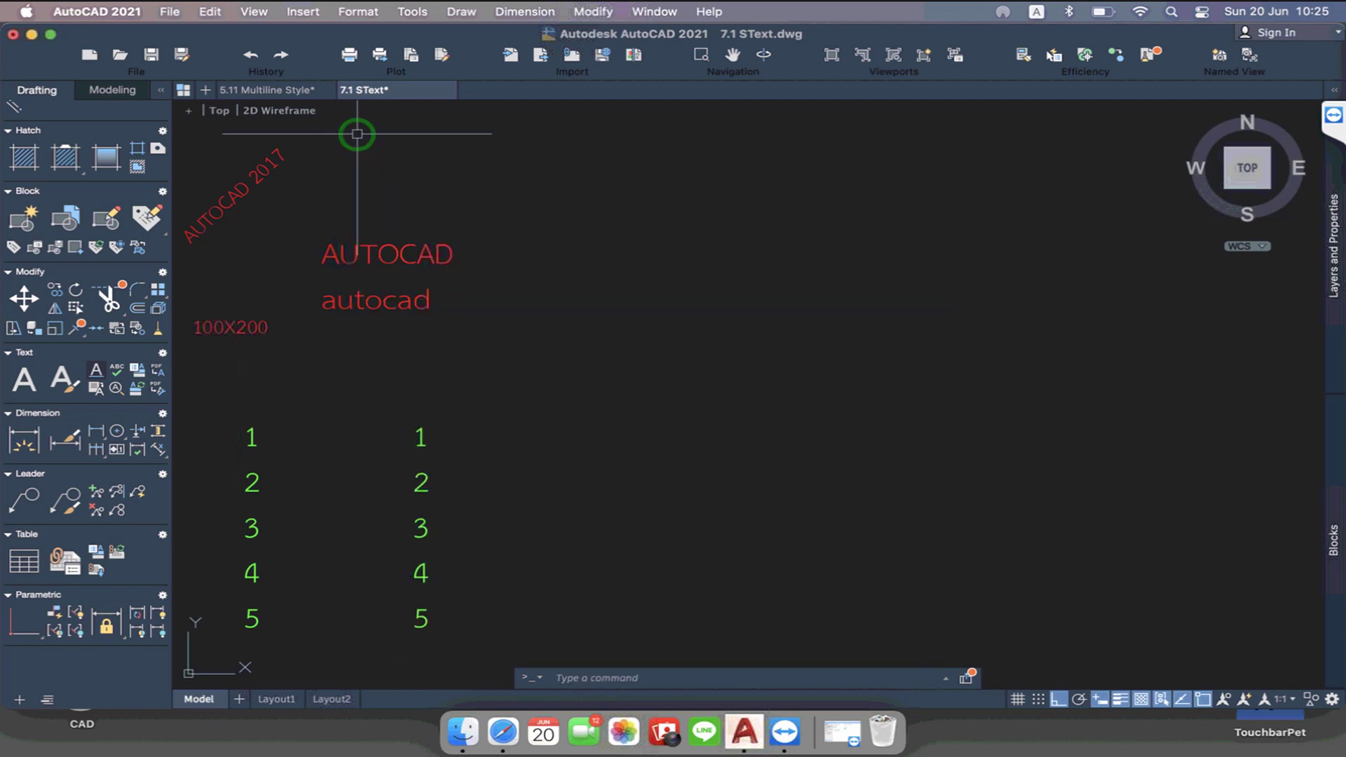
left_click(421, 444)
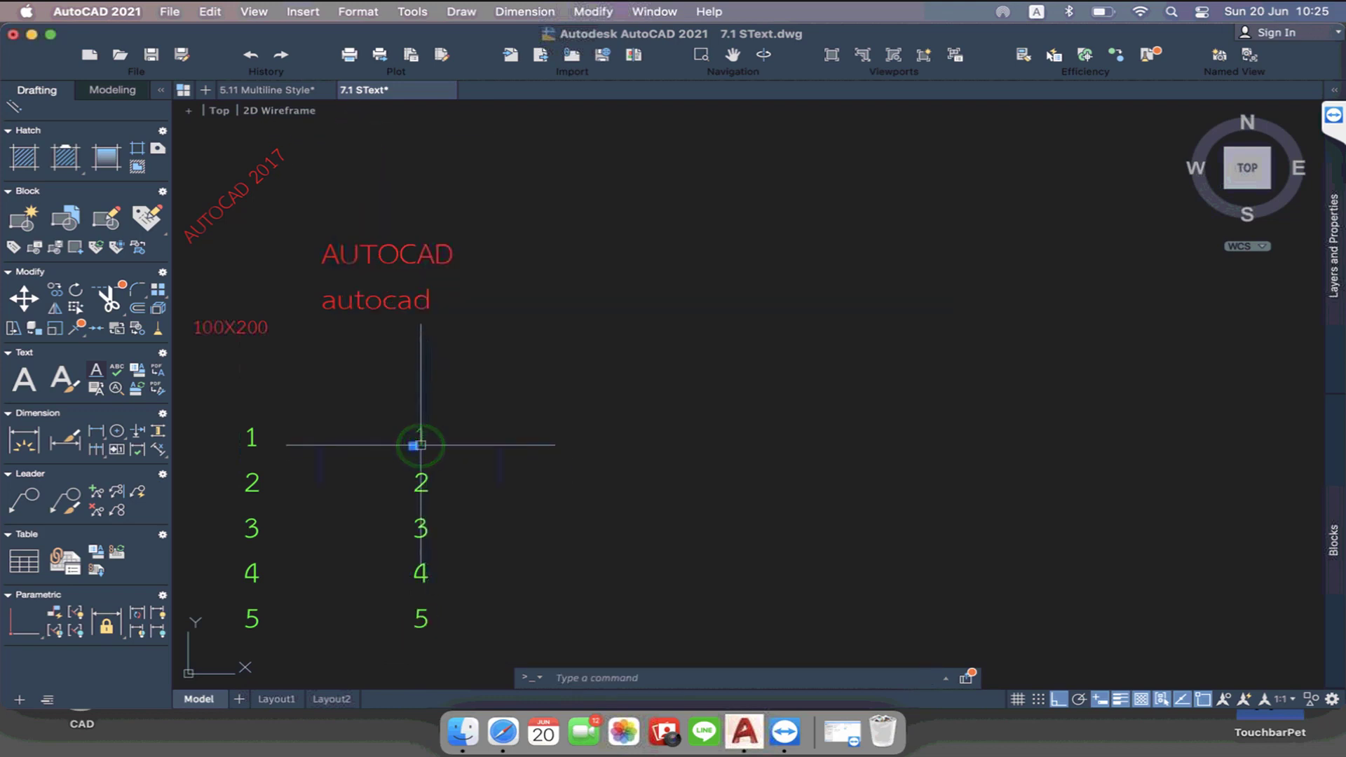
left_click(1327, 246)
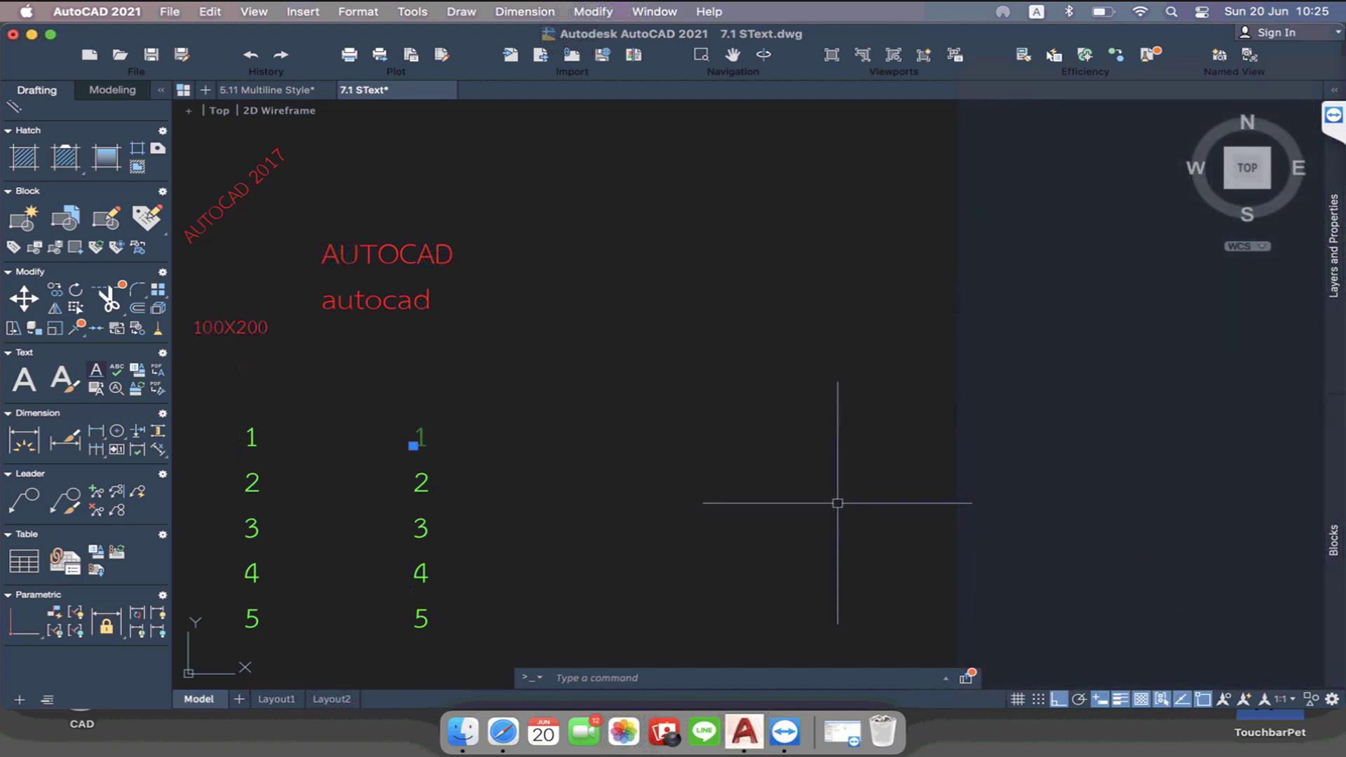
scroll(661, 406, "down", 3)
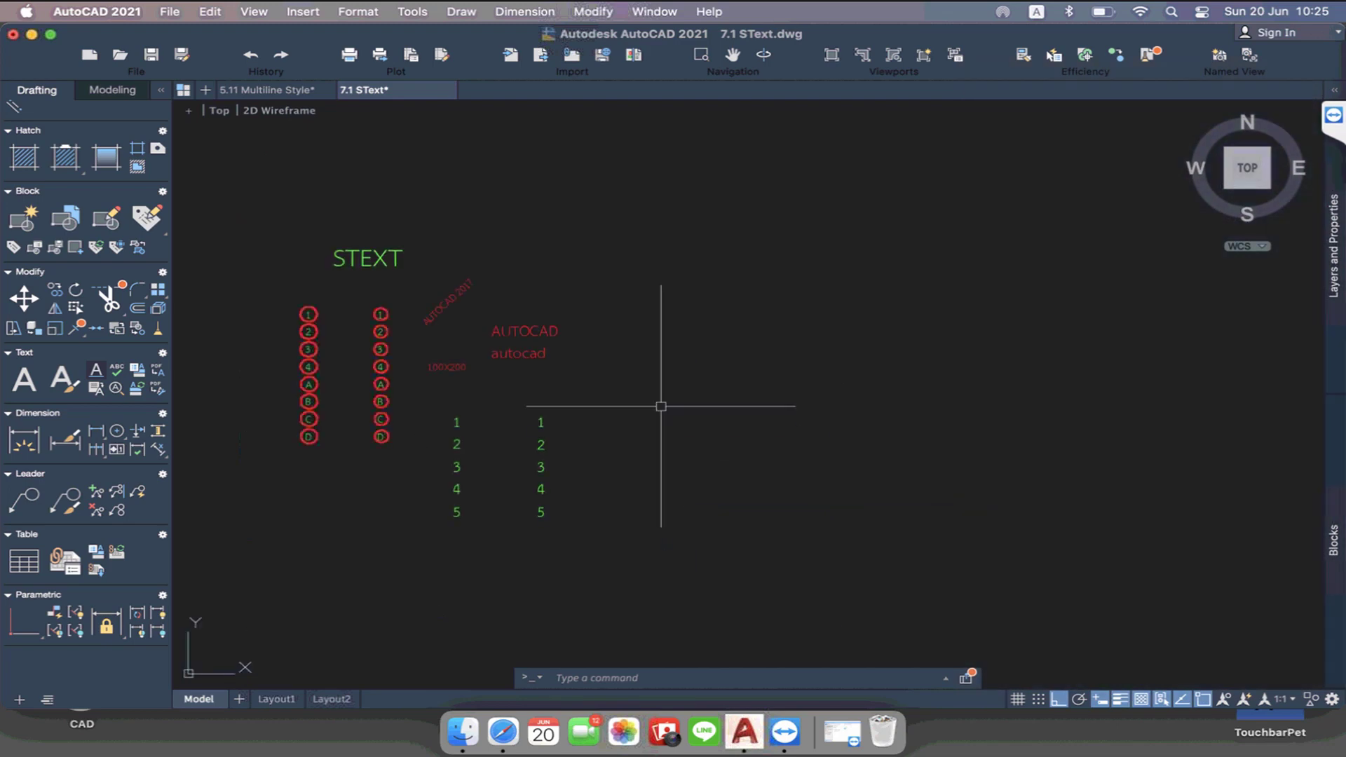
scroll(661, 406, "up", 5)
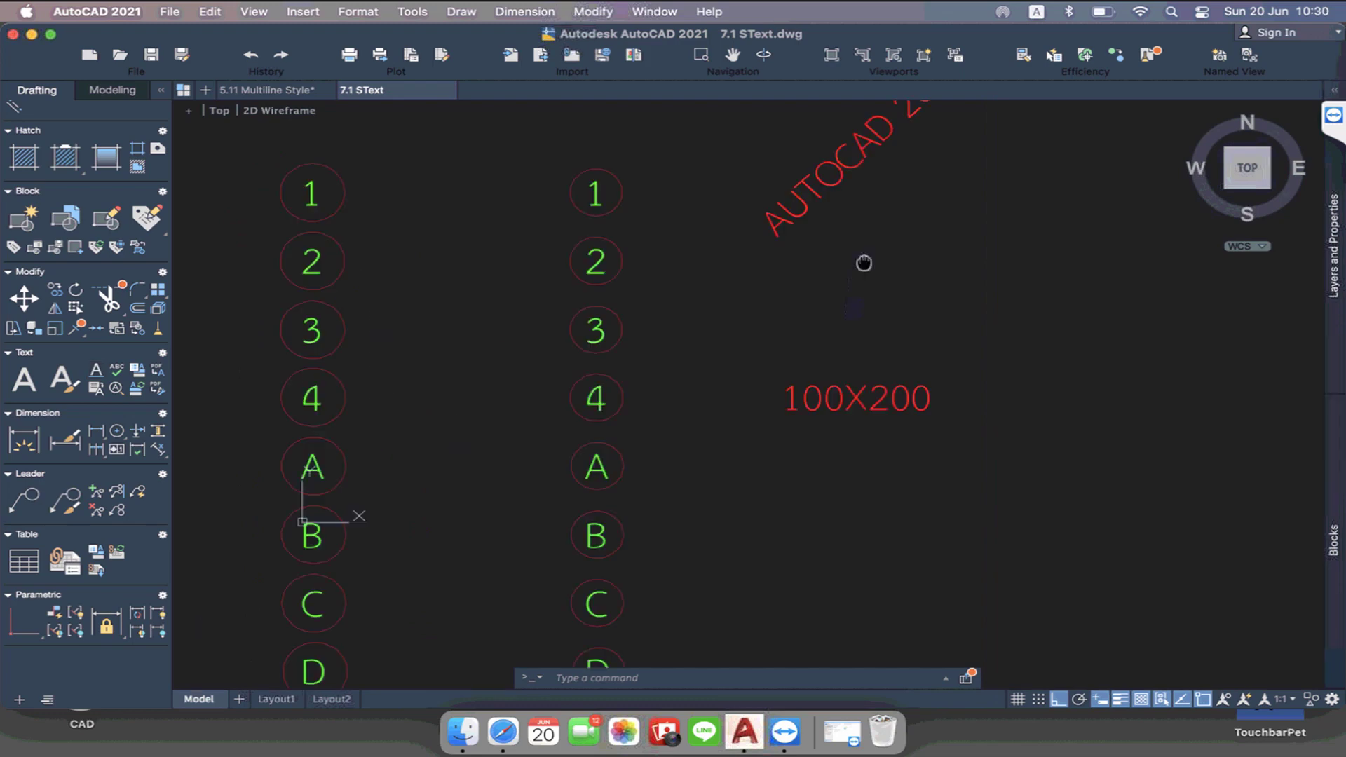
scroll(800, 425, "down", 3)
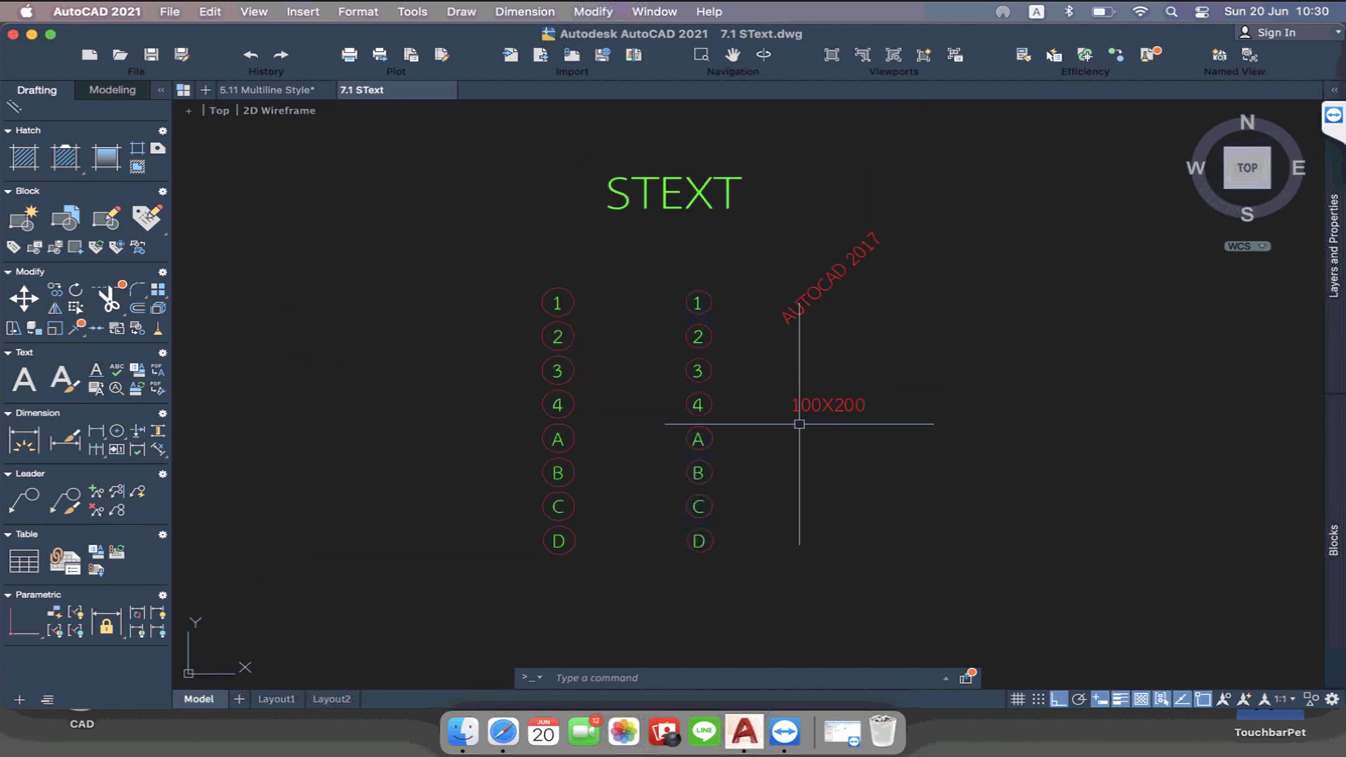
scroll(892, 347, "up", 3)
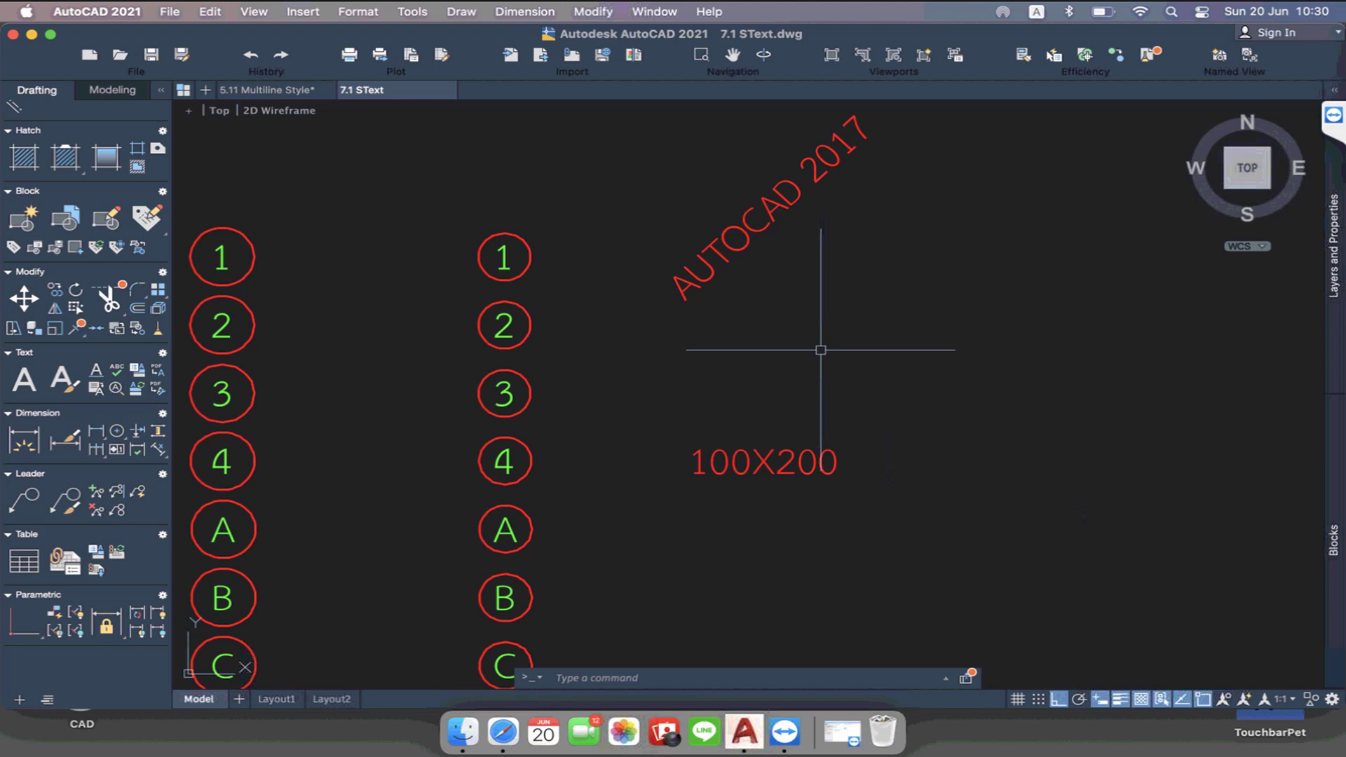
Add red single-line text 'autocad', height 3, rotated 45 degrees below AUTOCAD 2017
type("dt")
key("Return")
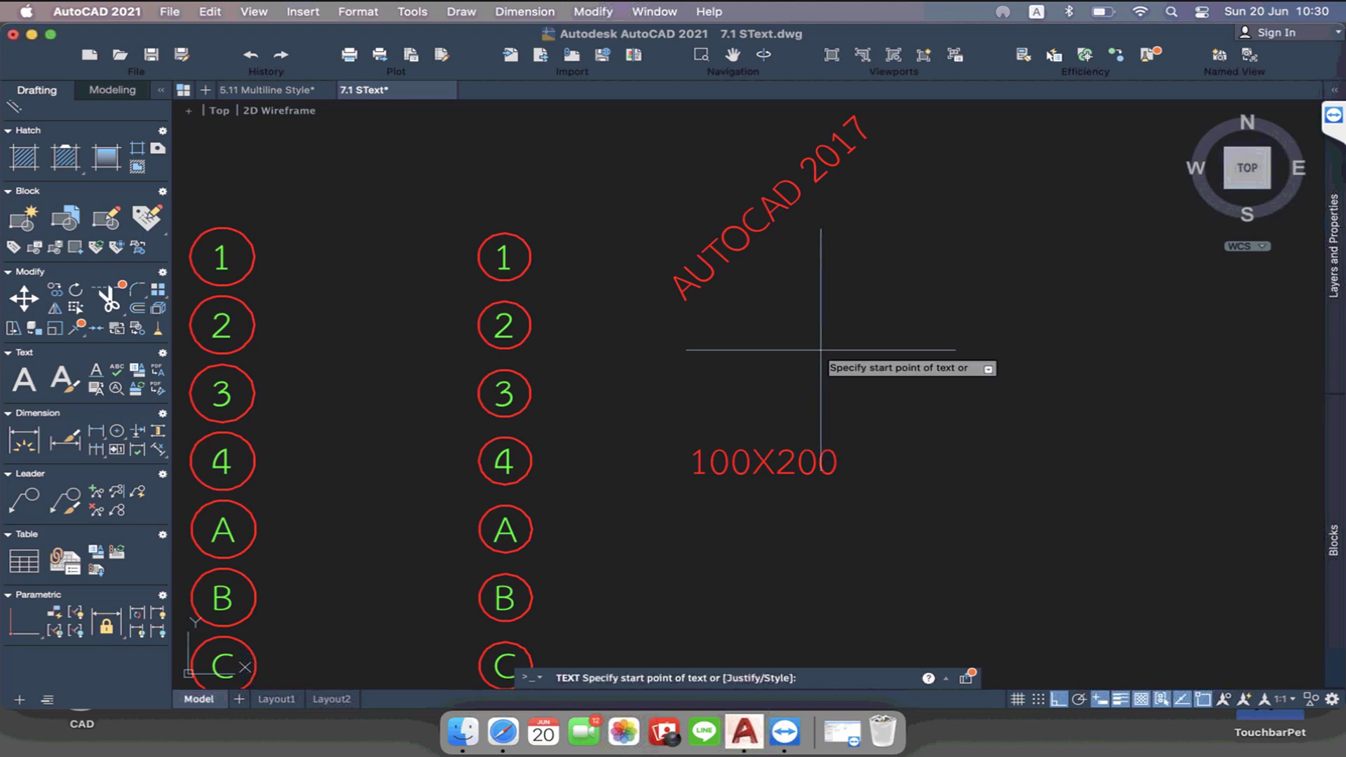
left_click(820, 350)
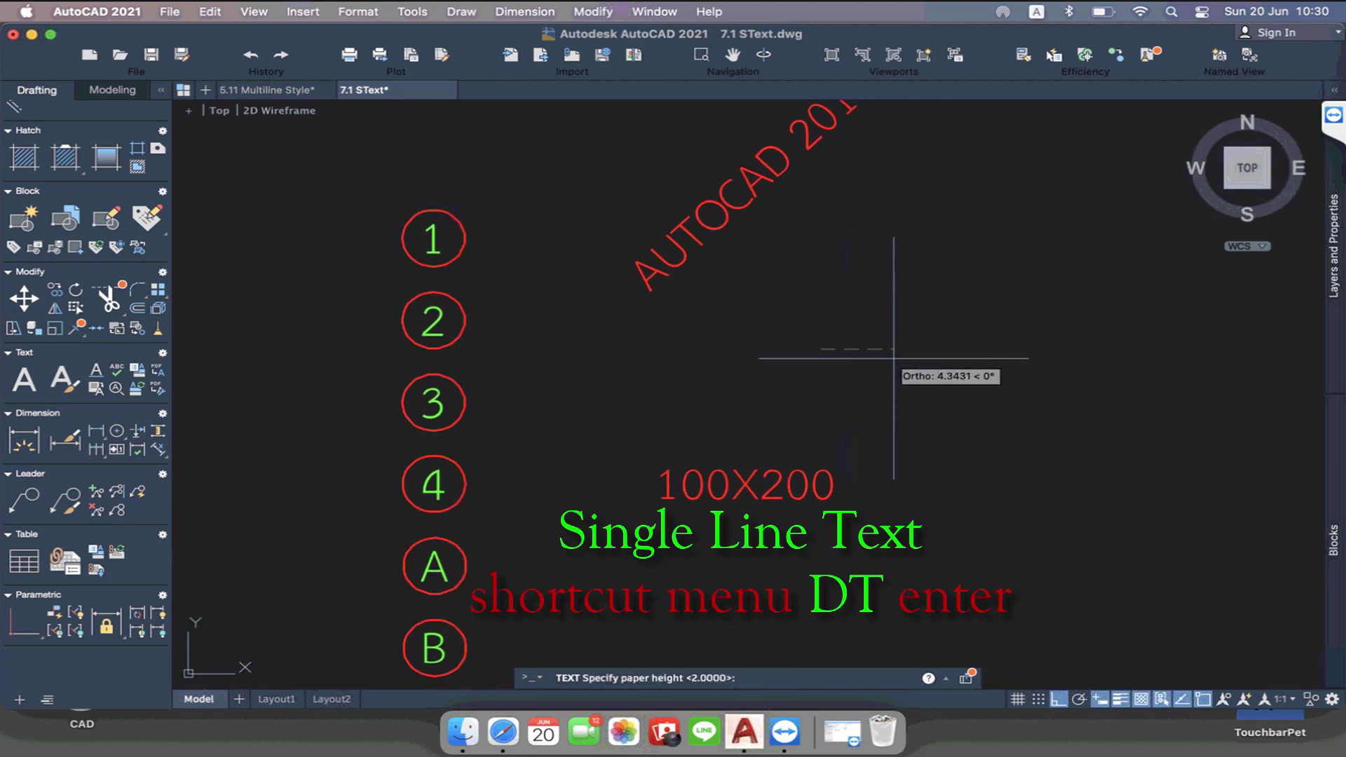
type("3")
key("Return")
type("45")
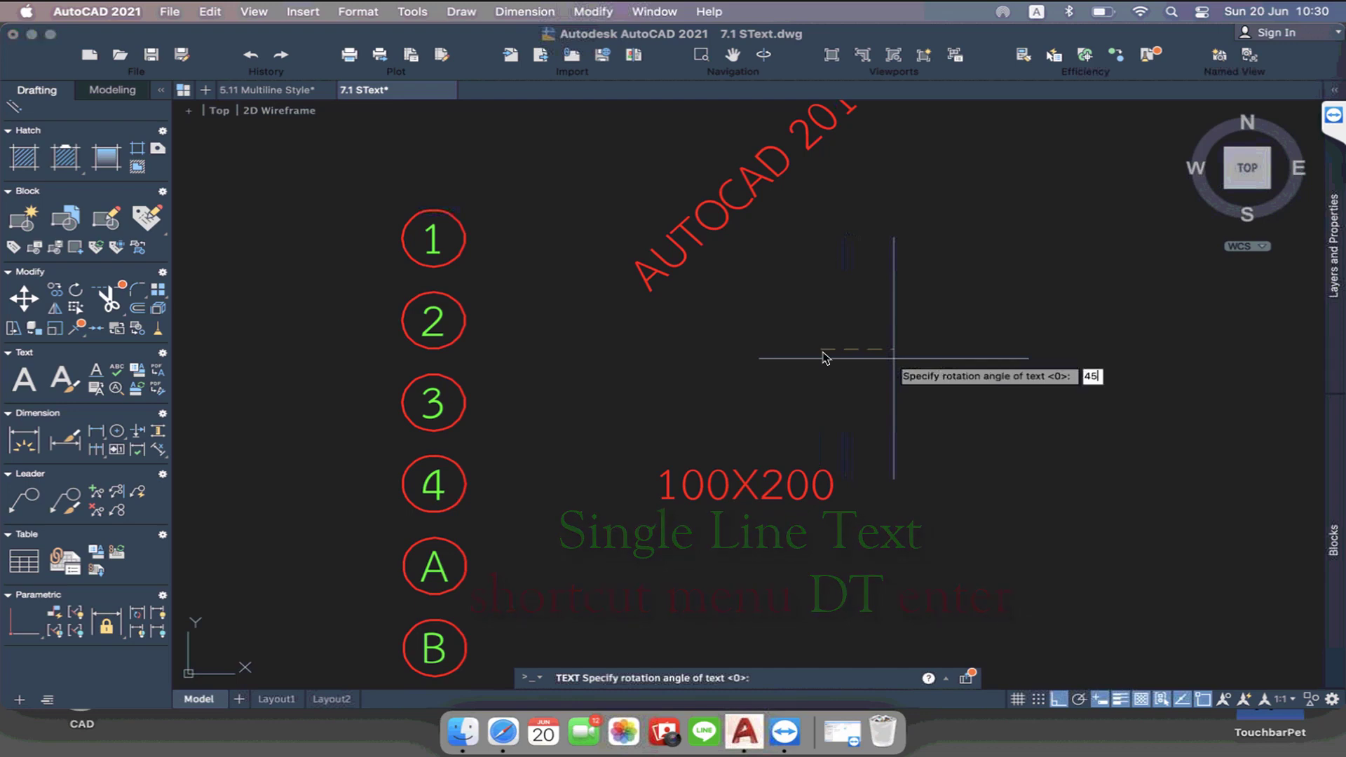
key("Return")
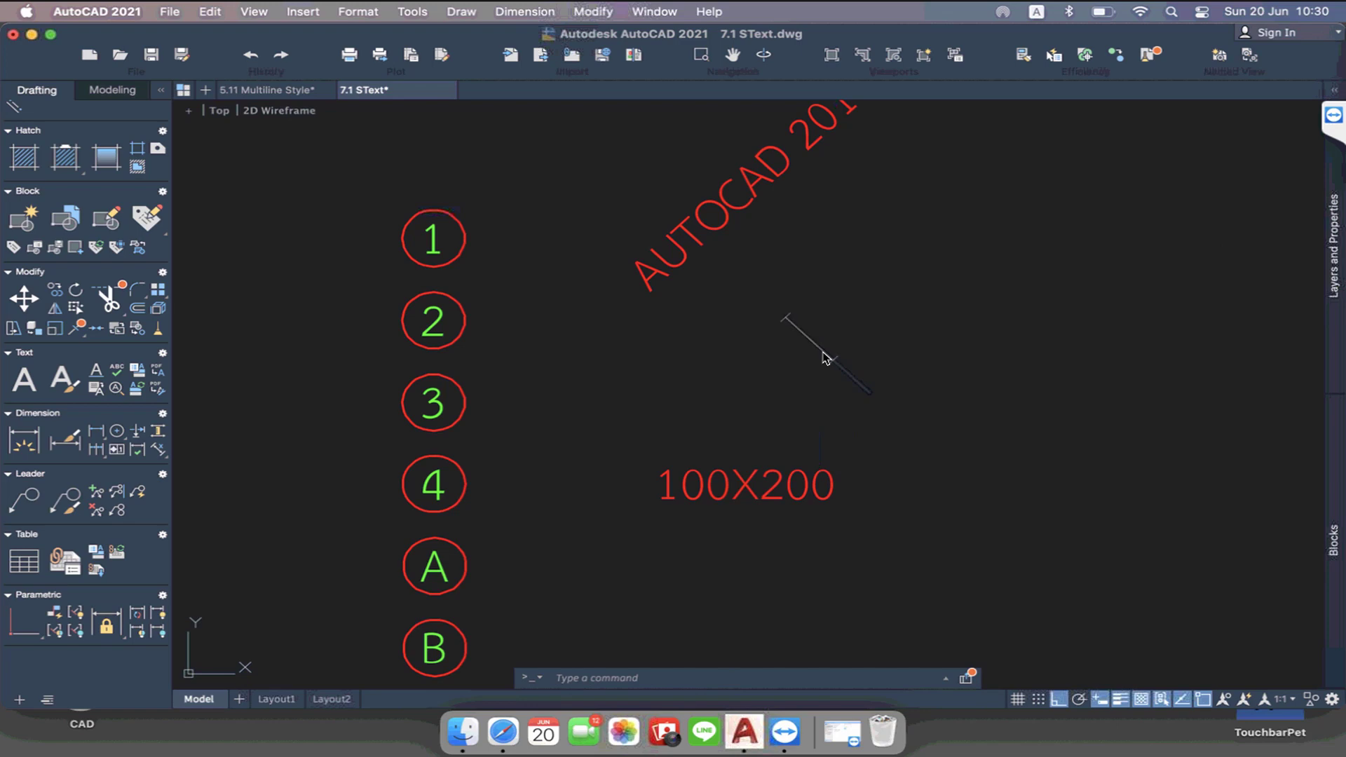
type("CS")
key("BackSpace")
key("BackSpace")
type("a")
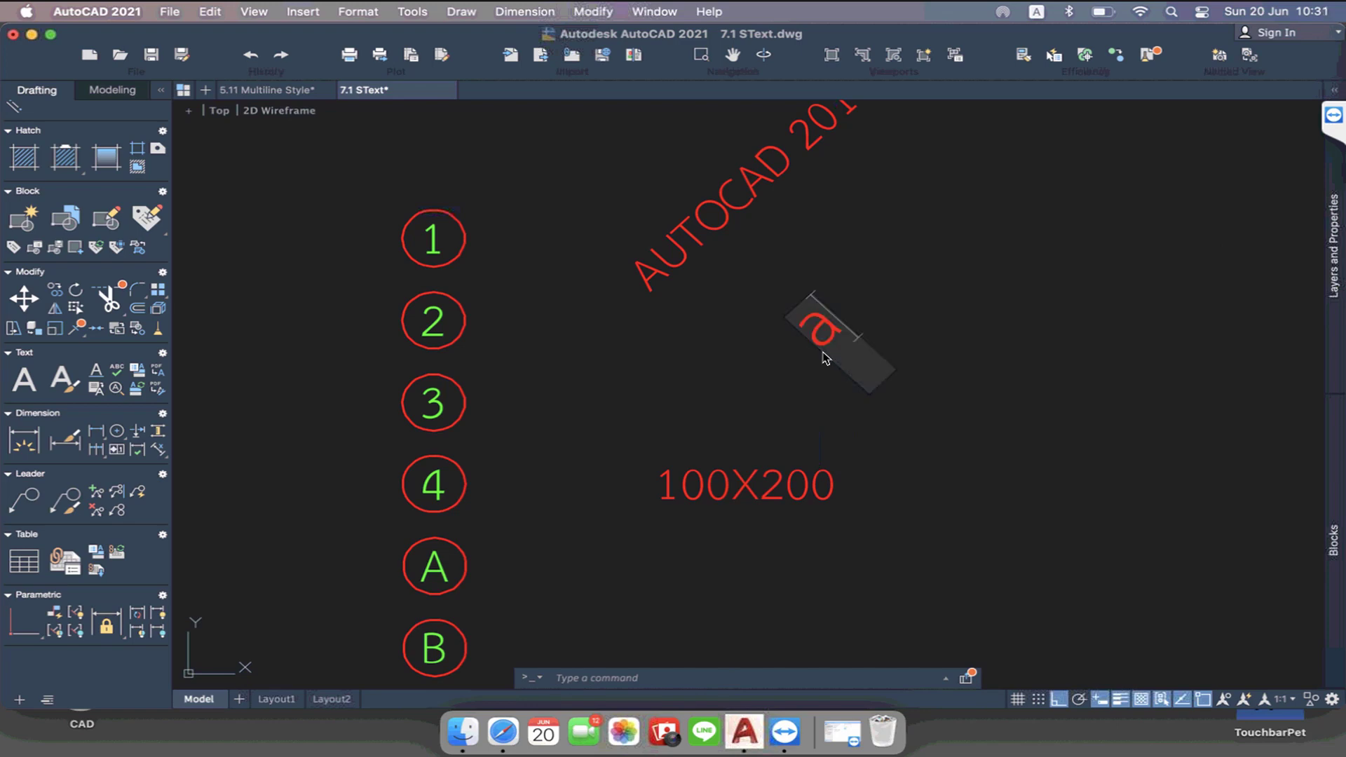
type("utoc")
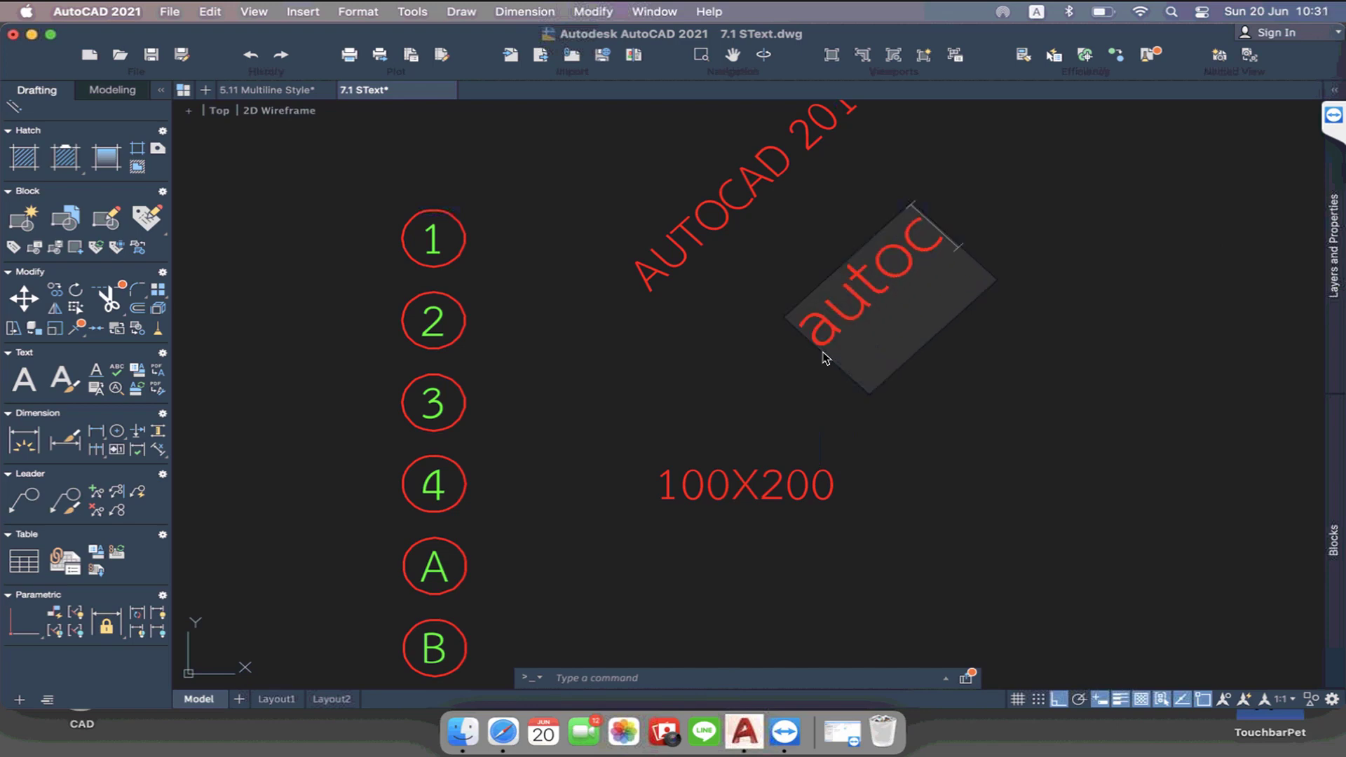
type("ad")
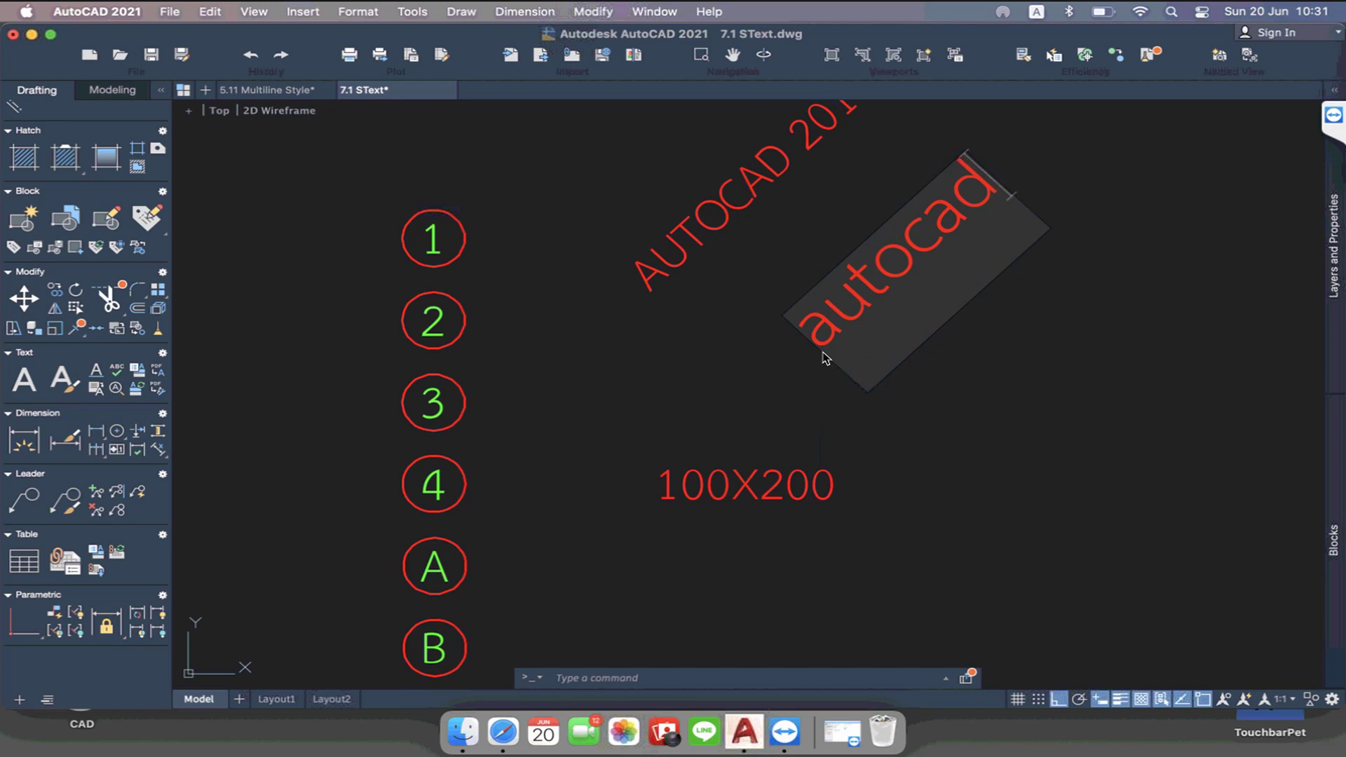
key("Return")
key("Return")
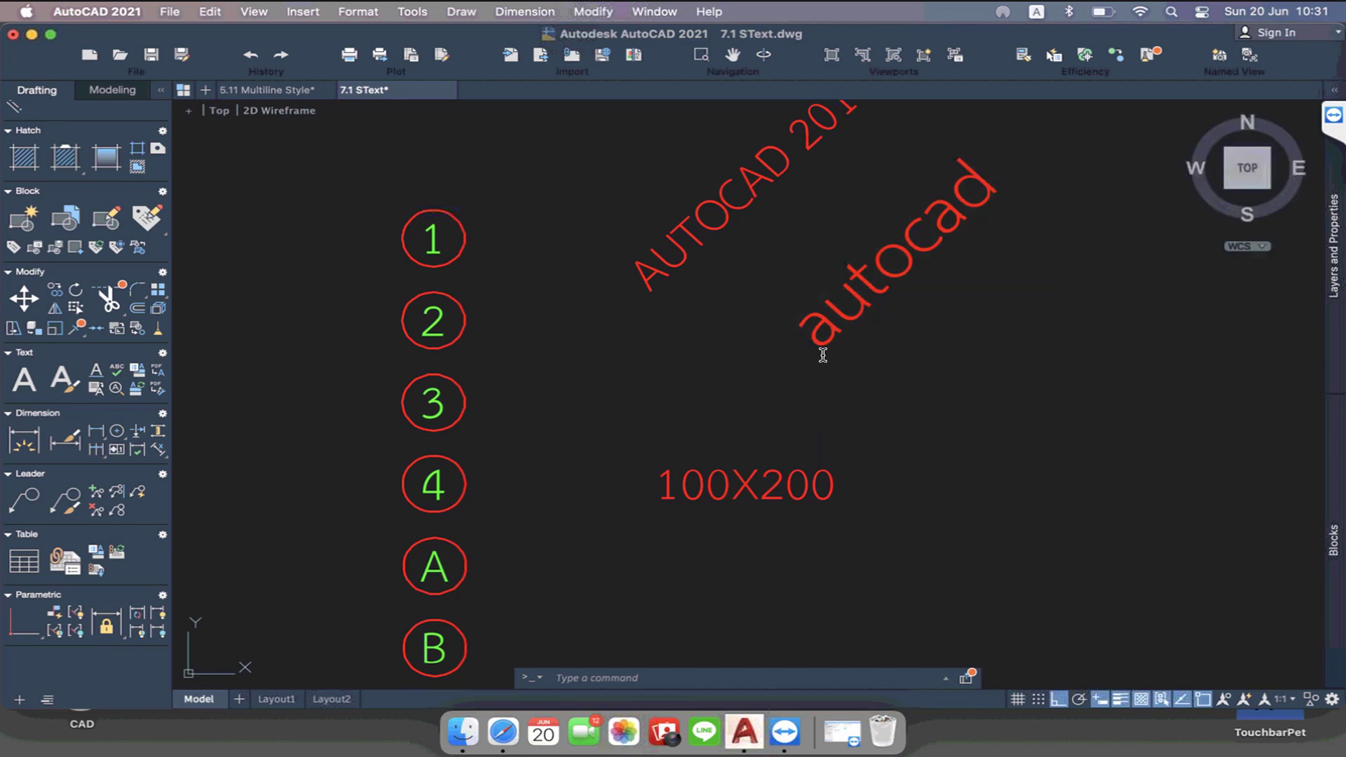
scroll(1054, 298, "down", 1)
scroll(1053, 279, "down", 2)
Start single-line text below the 100X200 label with height 3 and rotation 0
scroll(1055, 276, "down", 3)
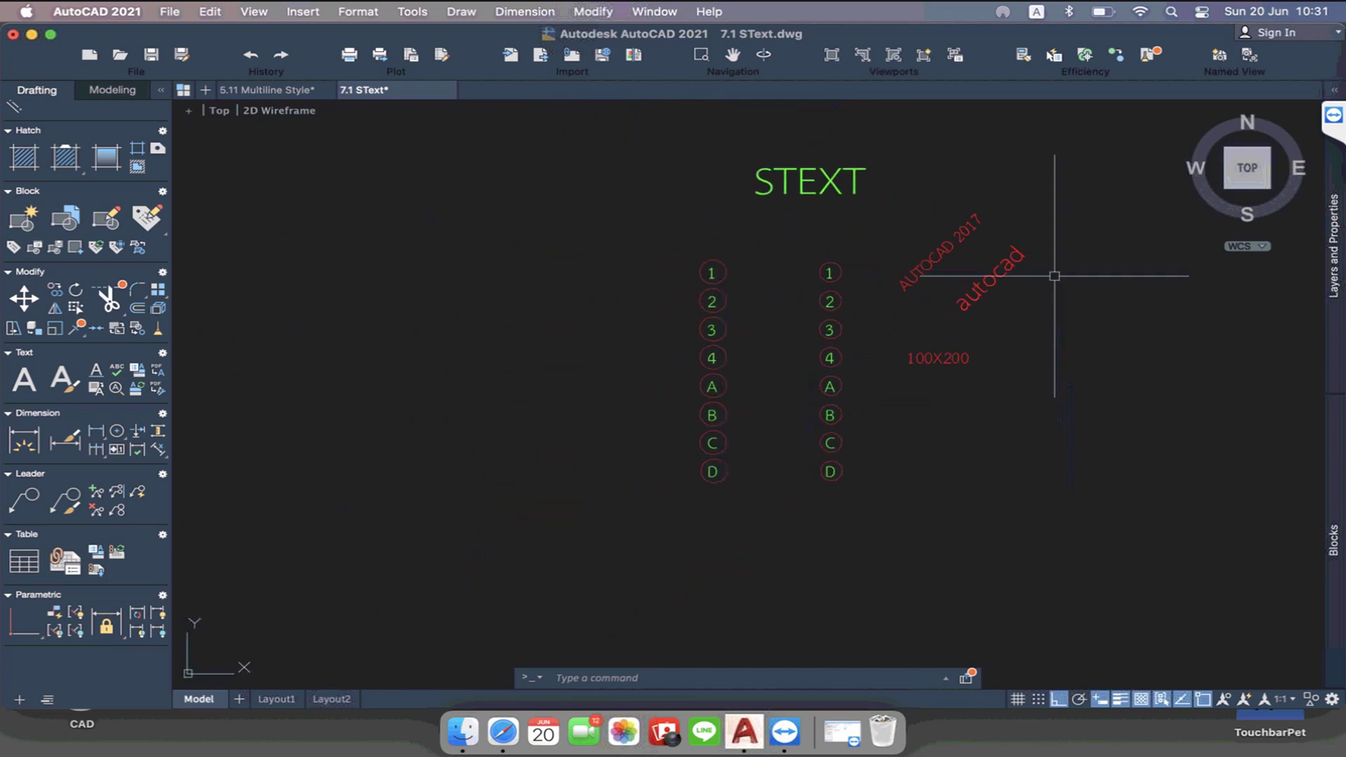
scroll(1055, 276, "down", 1)
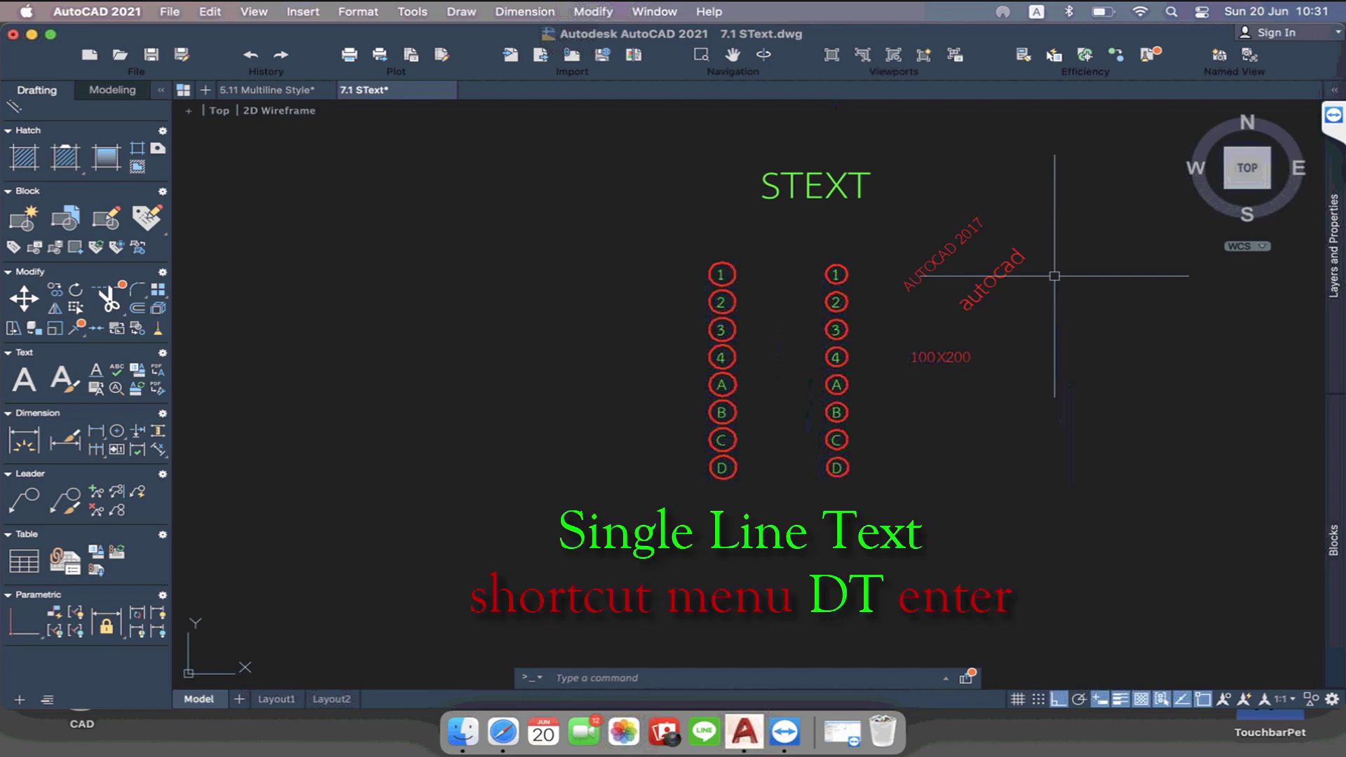
type("dt")
key("Return")
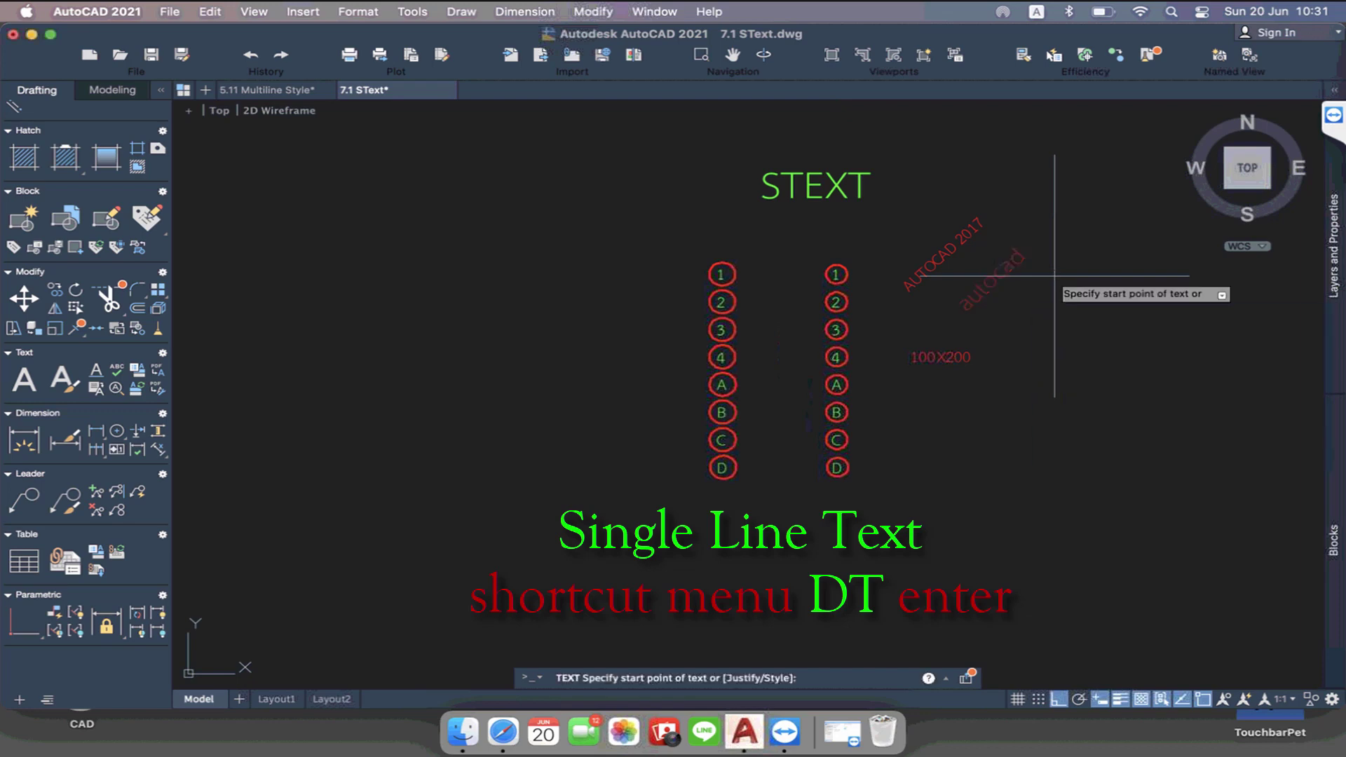
left_click(930, 450)
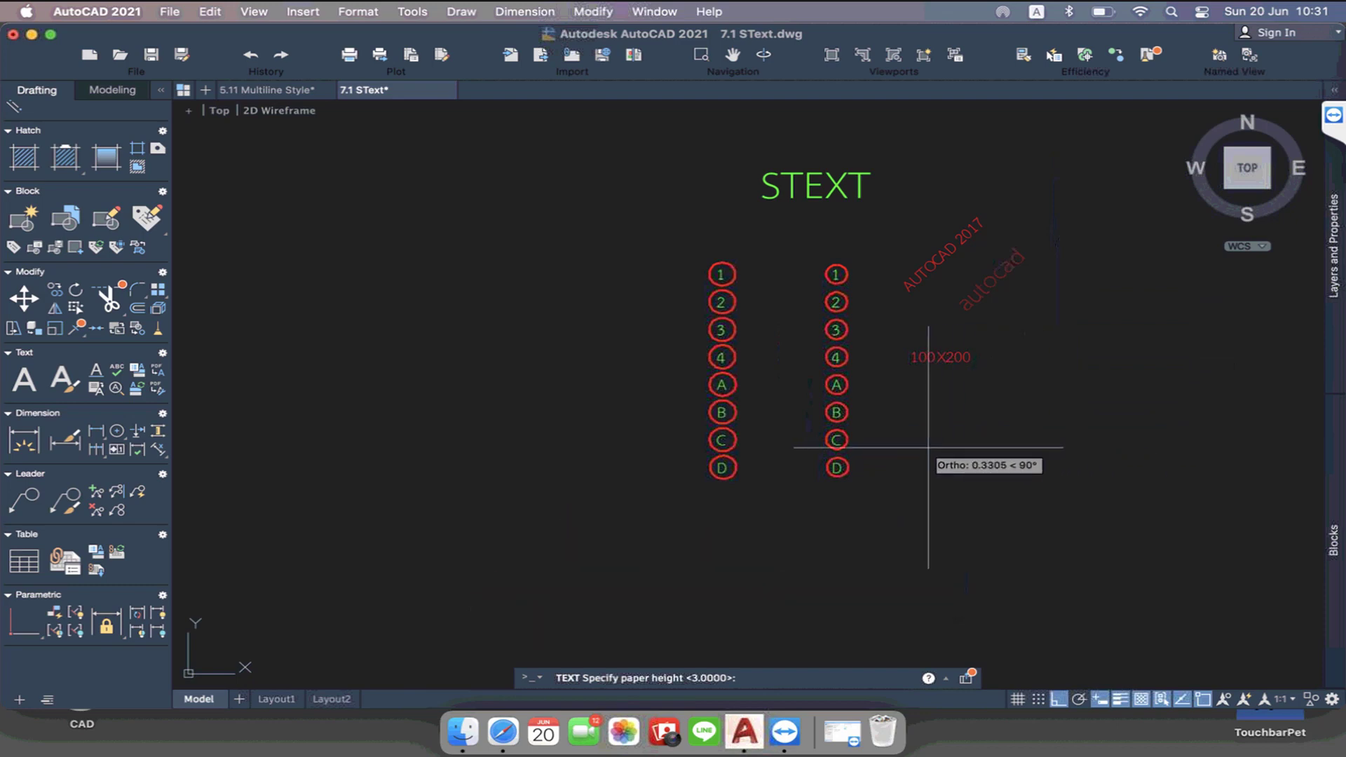
type("3")
key("Return")
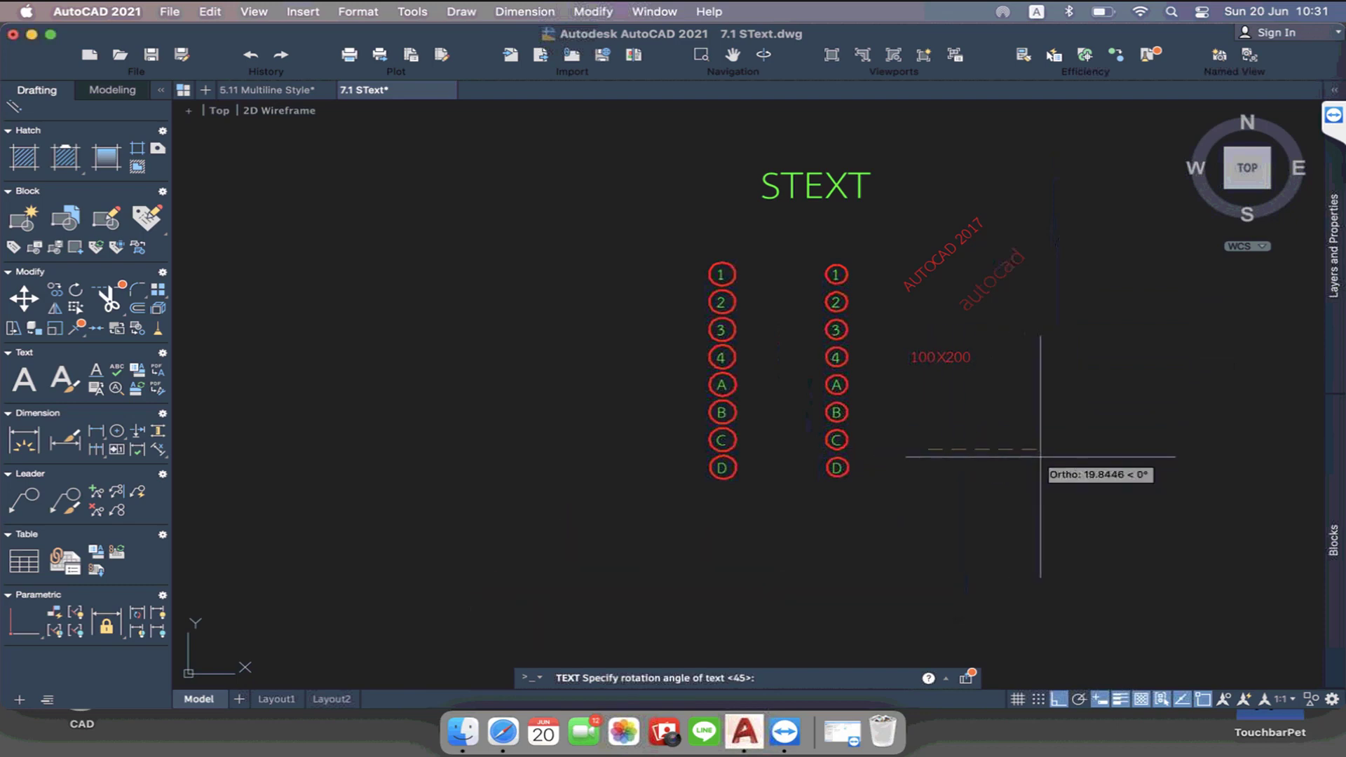
type("0")
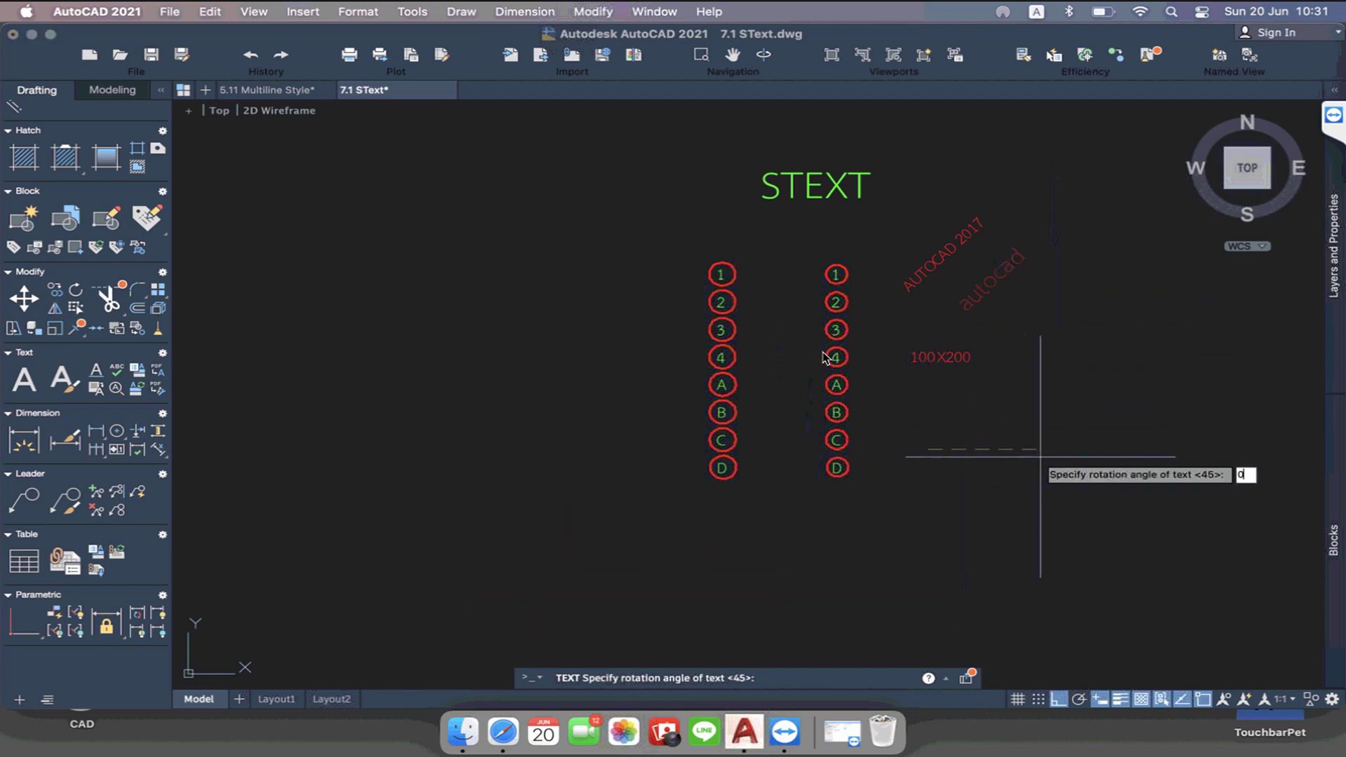
key("Return")
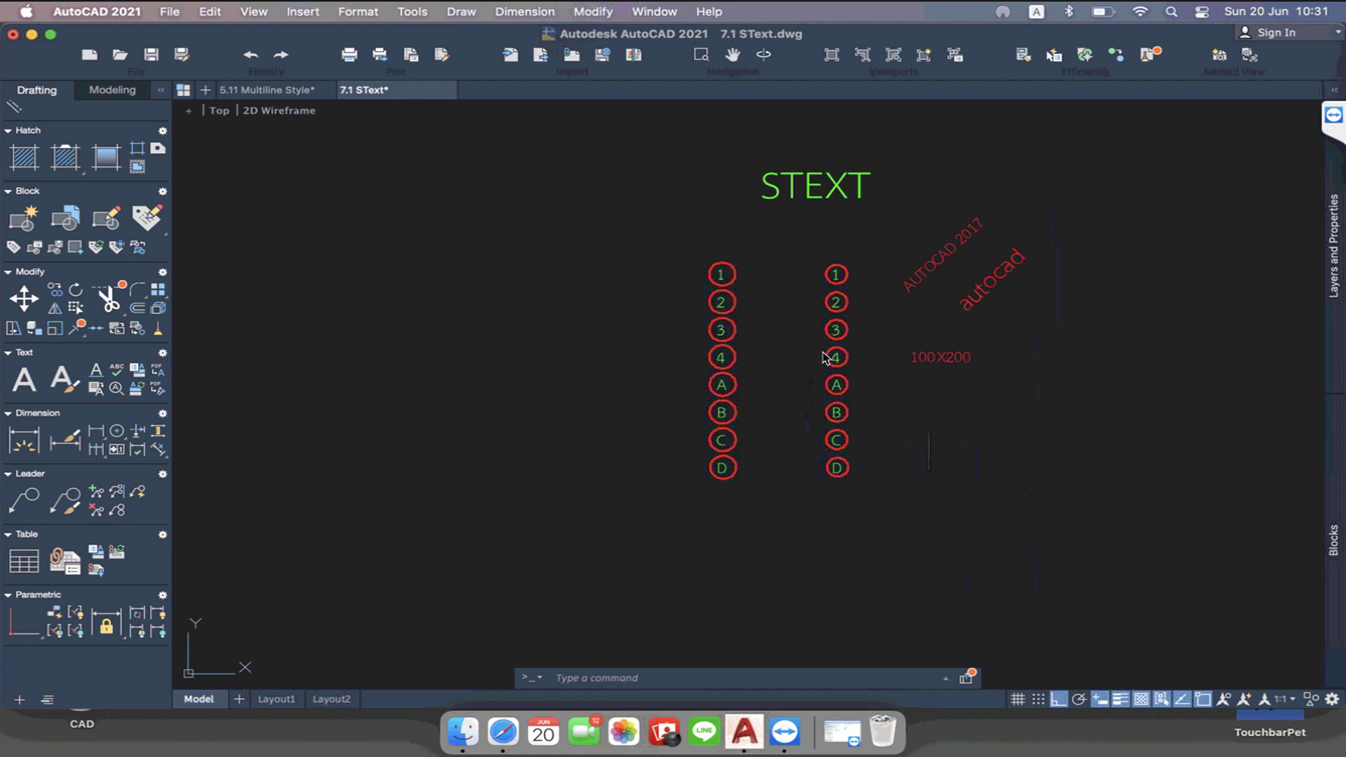
Enter the text 'autocad', finish it, and pan the view left
type("a")
type("uto")
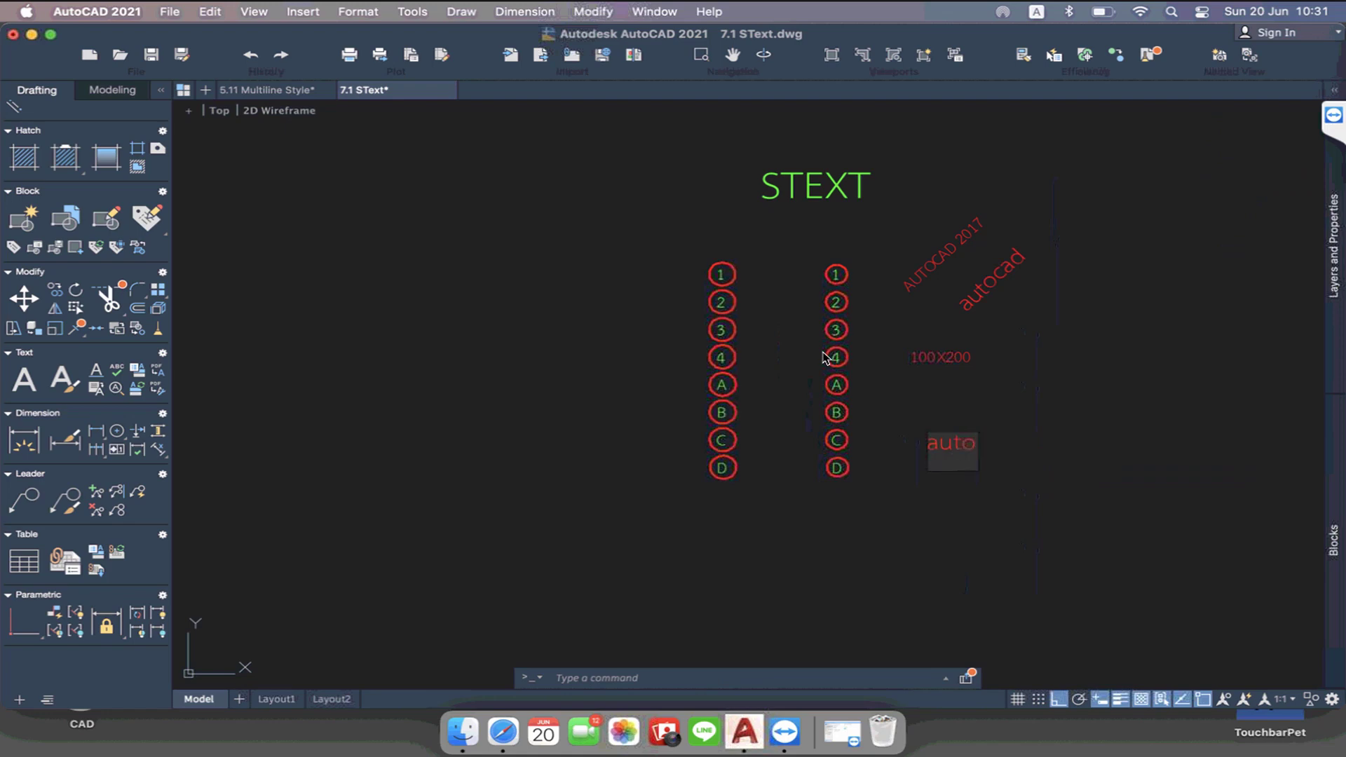
type("cad")
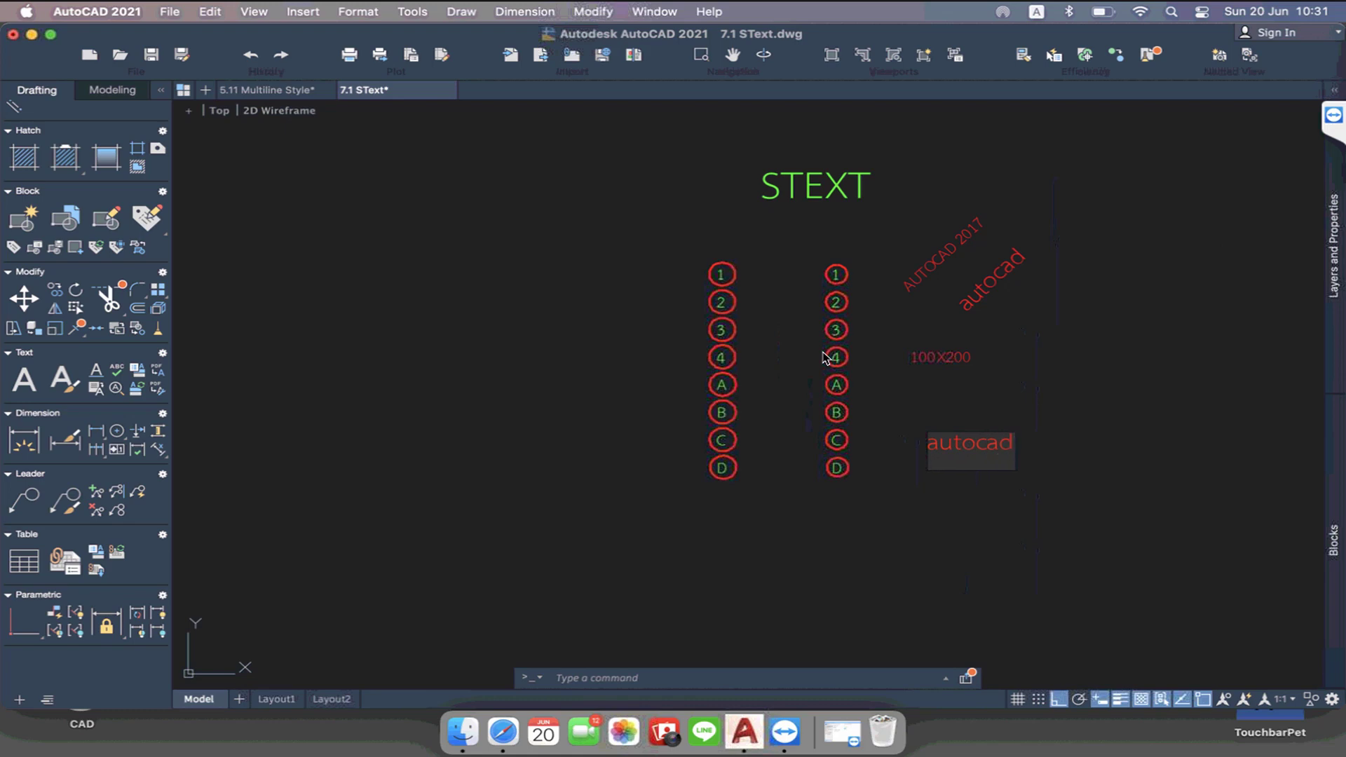
right_click(1067, 408)
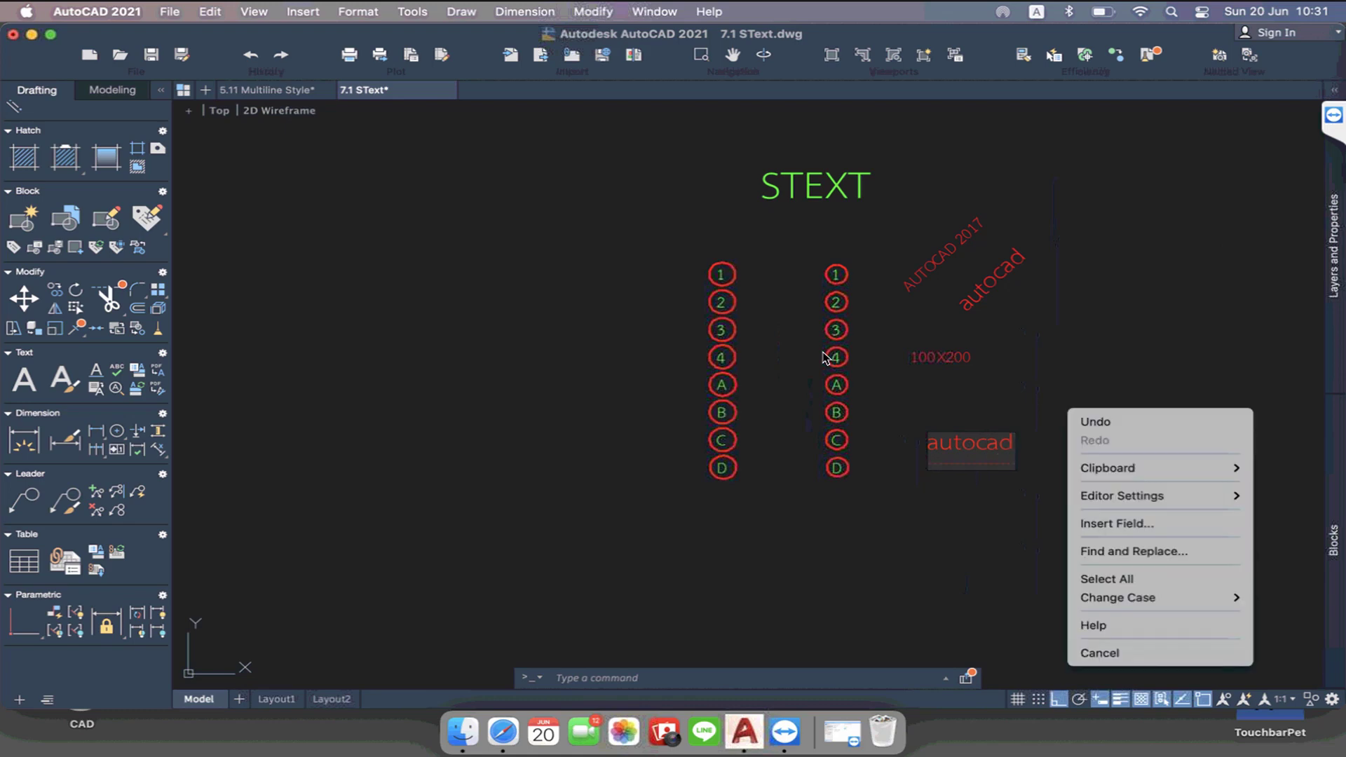
key("Escape")
key("Return")
key("Return")
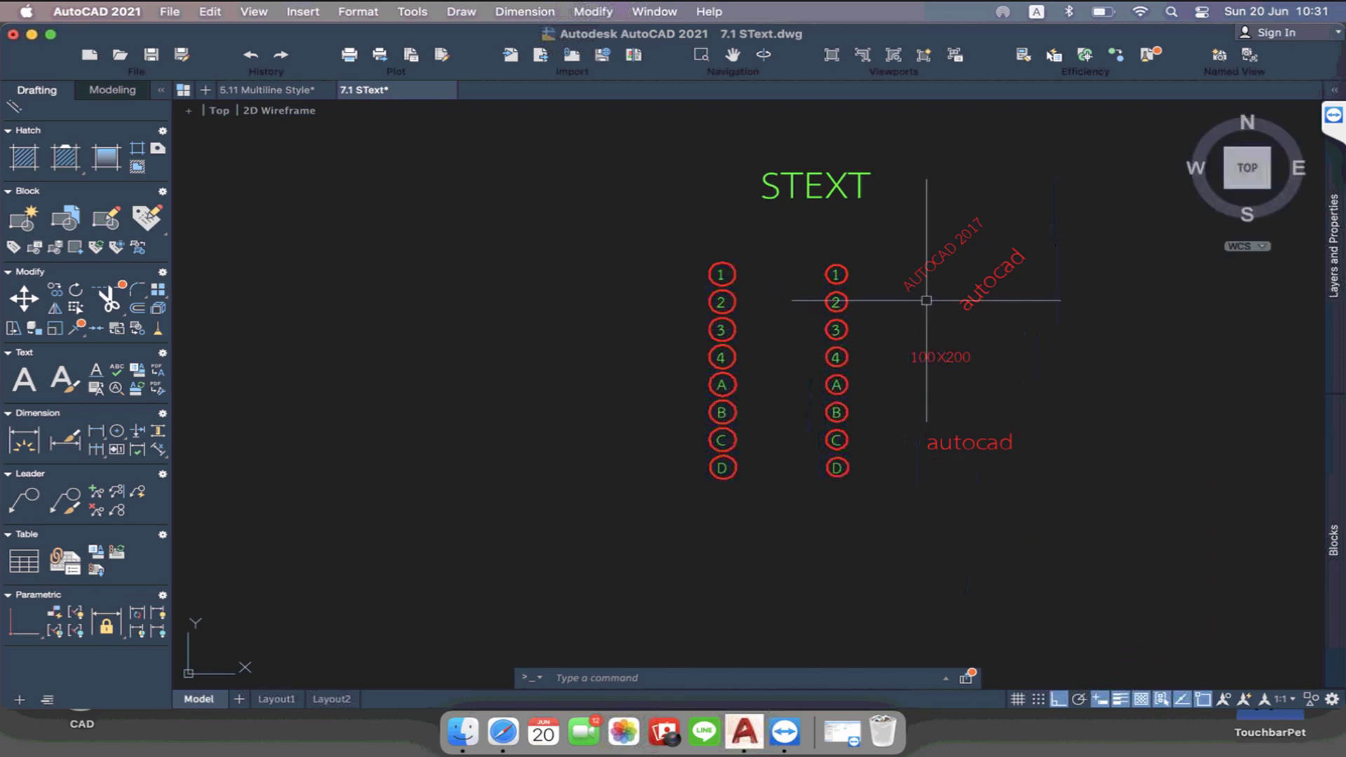
mouse_move(923, 292)
middle_mouse_down()
mouse_move(874, 309)
mouse_move(786, 307)
middle_mouse_up()
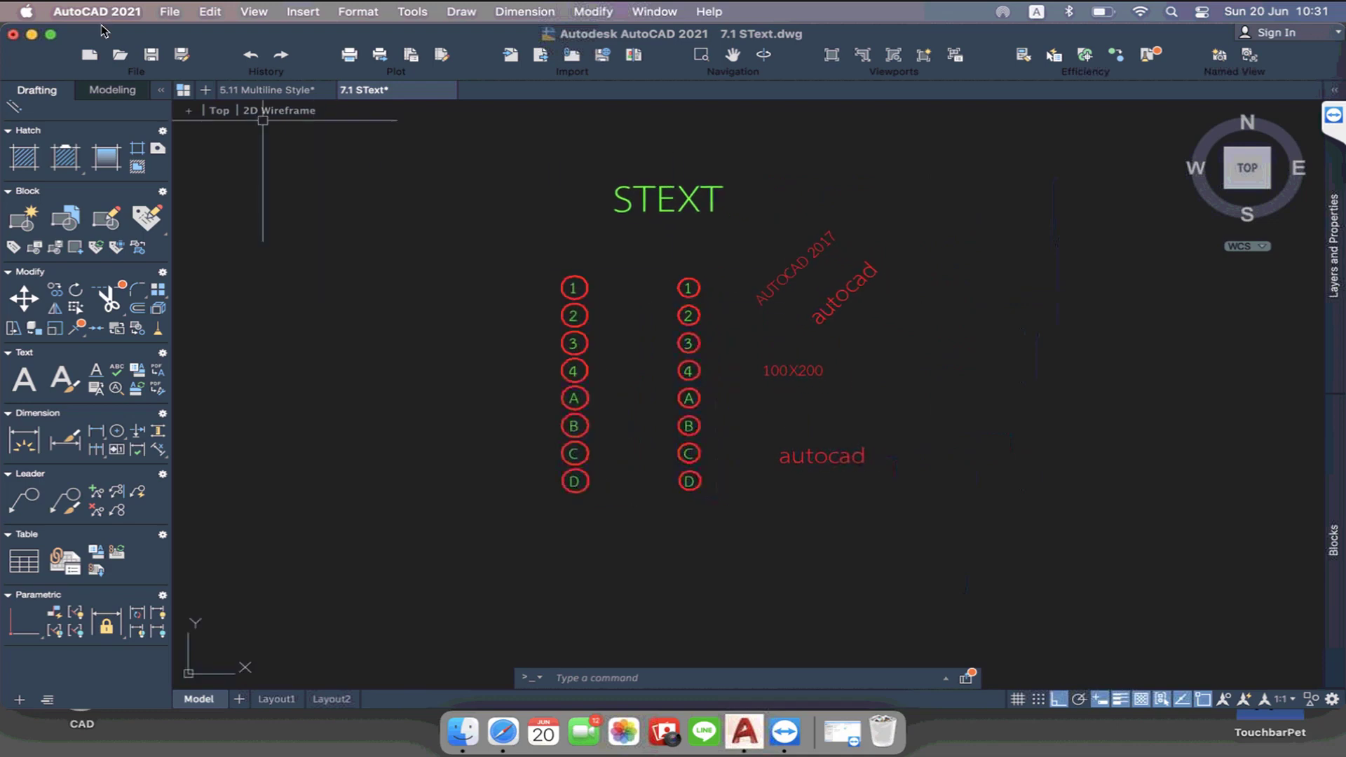
Open 7.2Mtext.dwg from the lesson 7 folder
left_click(121, 56)
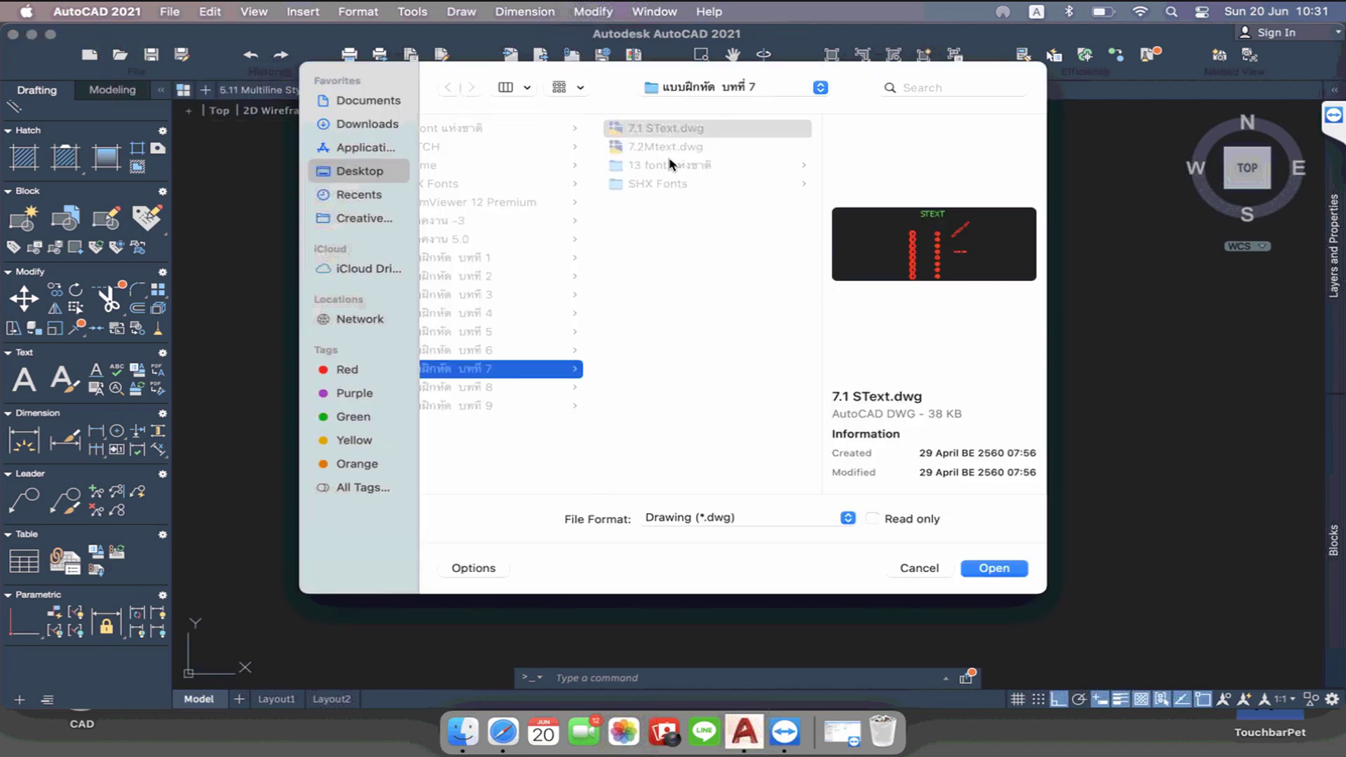
left_click(667, 149)
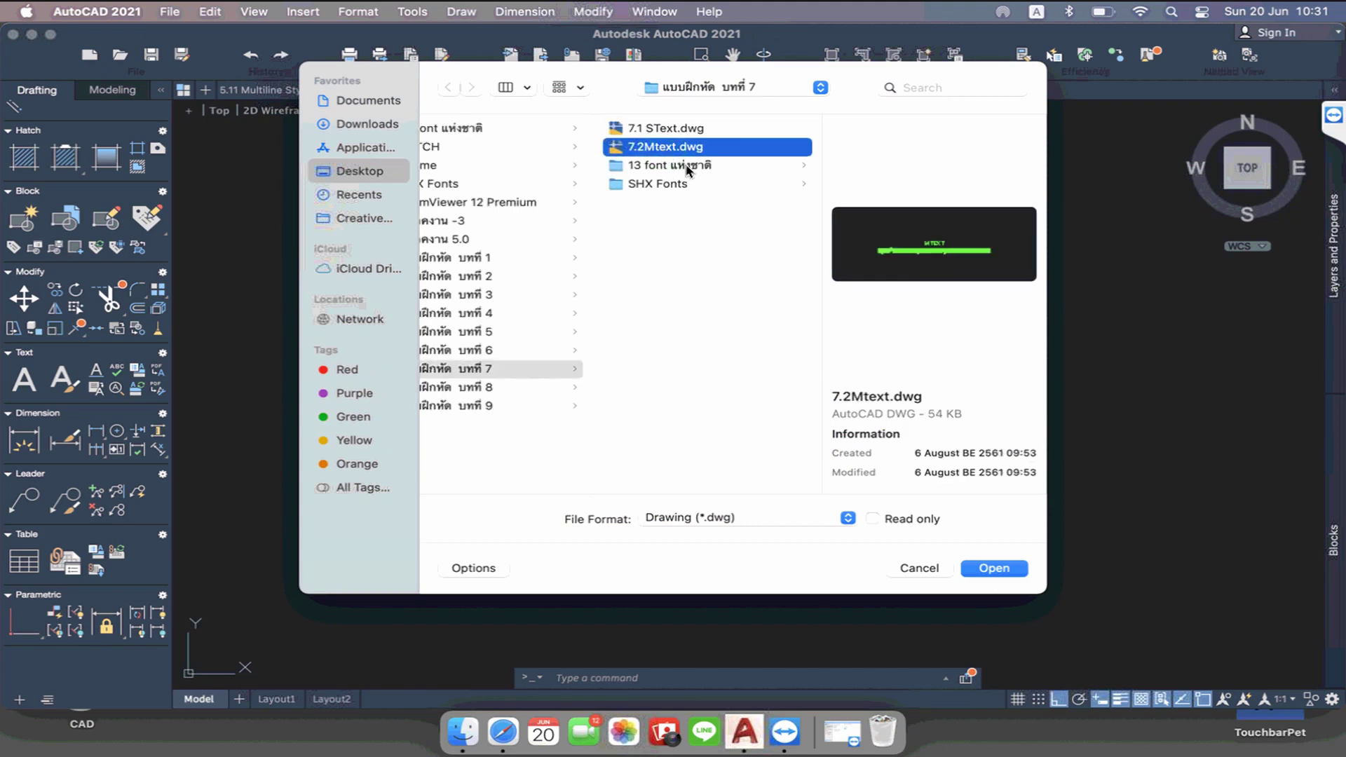
left_click(996, 568)
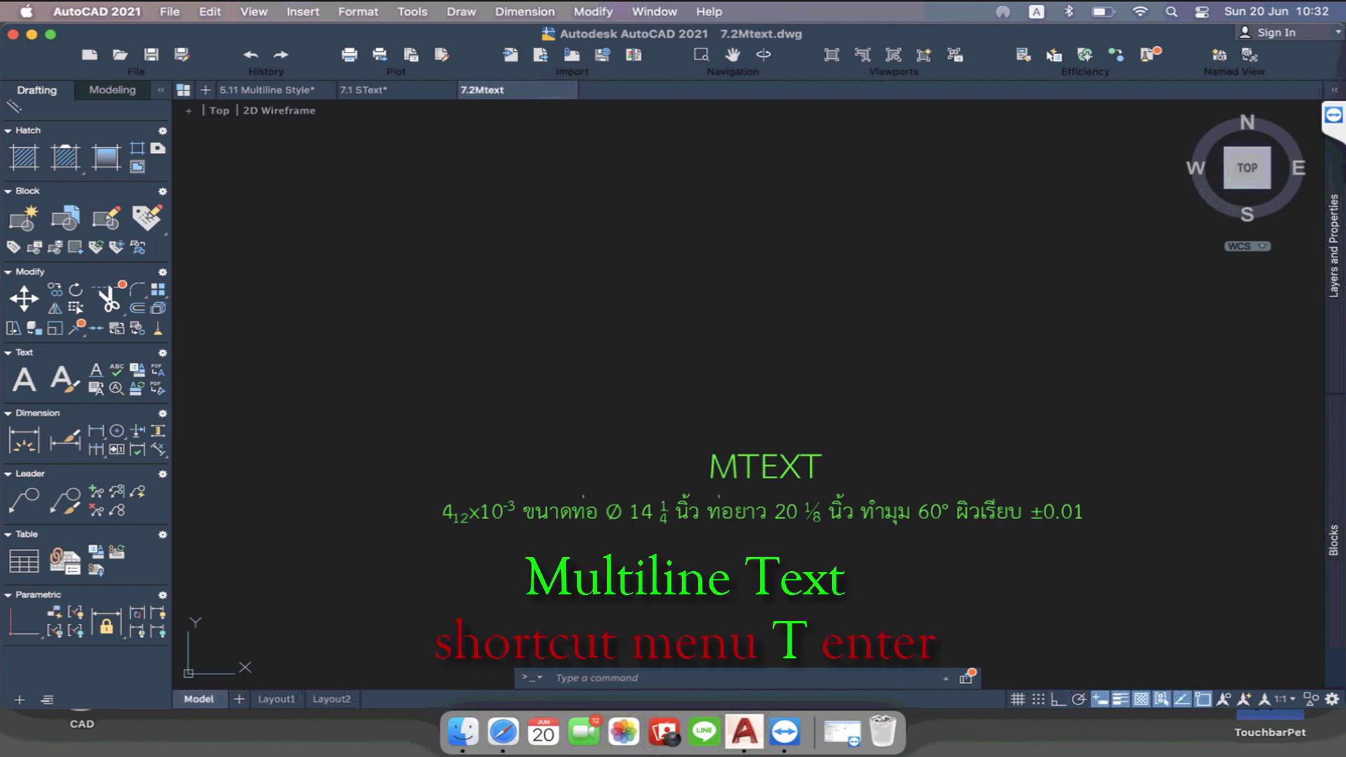
Start MTEXT and place the text box's first corner below the green special-symbol line
type("t")
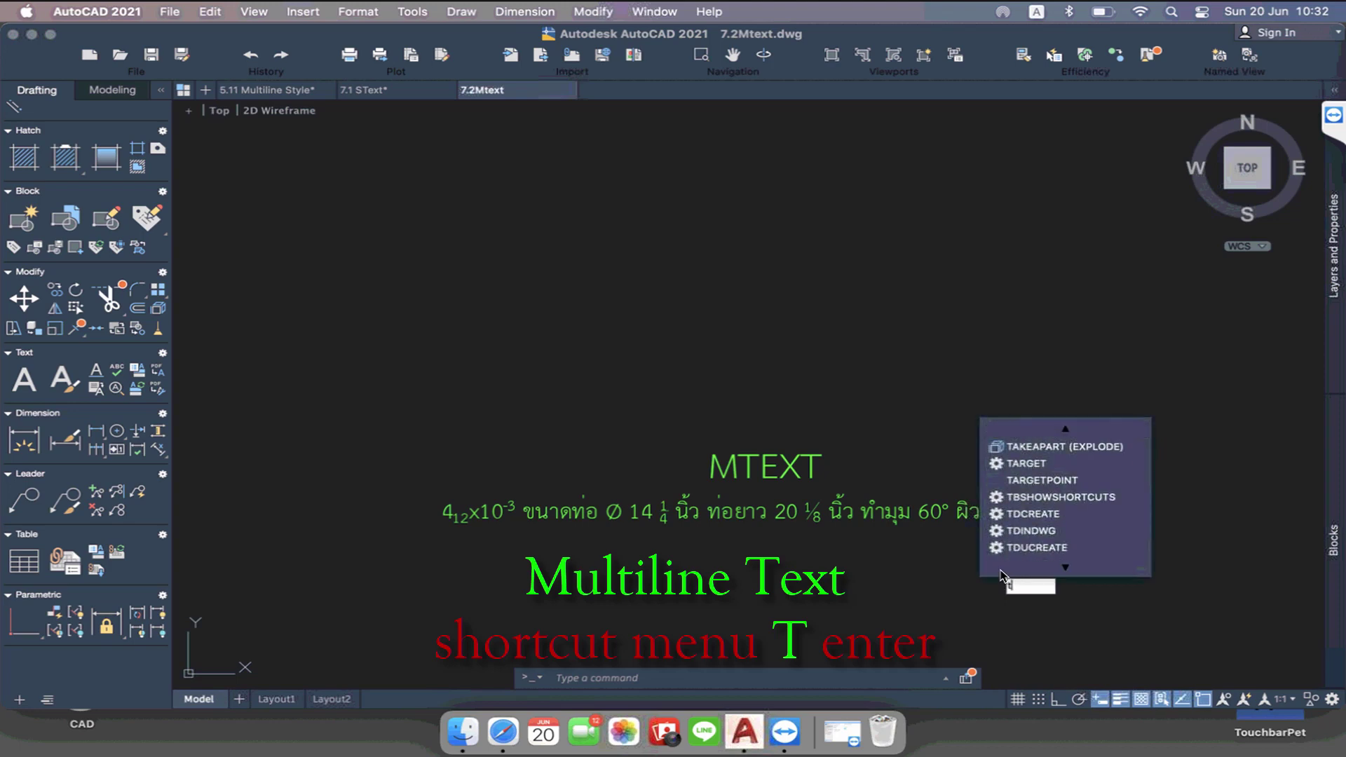
key("Up")
key("Up")
key("Up")
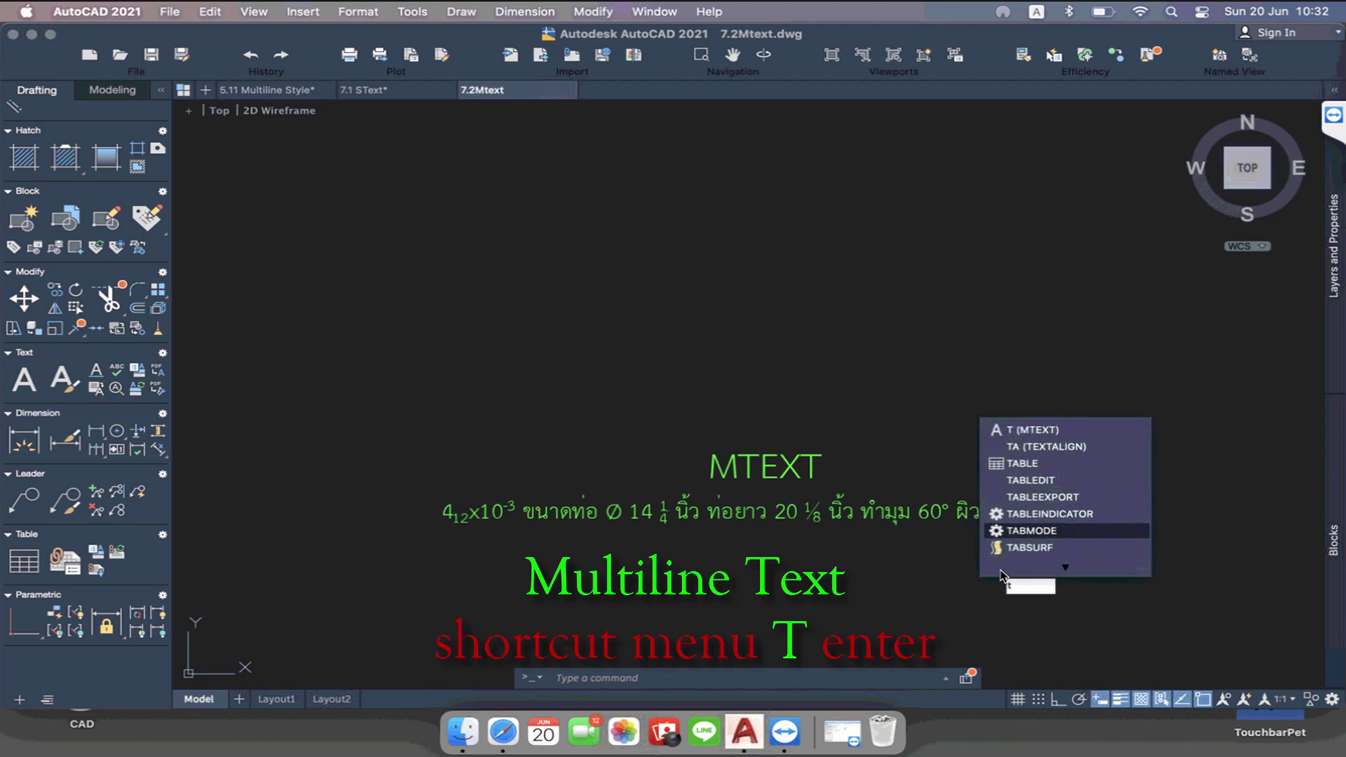
key("Up")
key("Up")
key("Up")
key("Up")
key("Up")
key("Up")
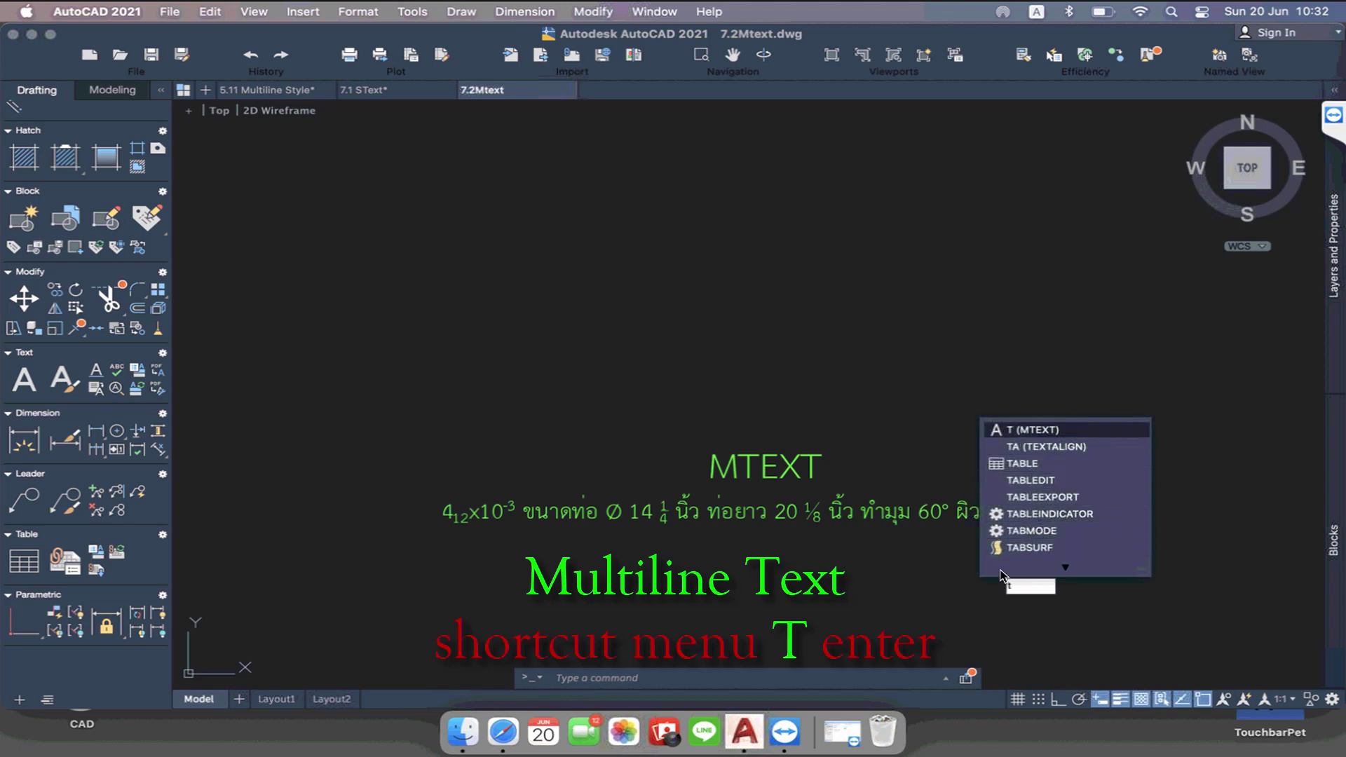
key("Return")
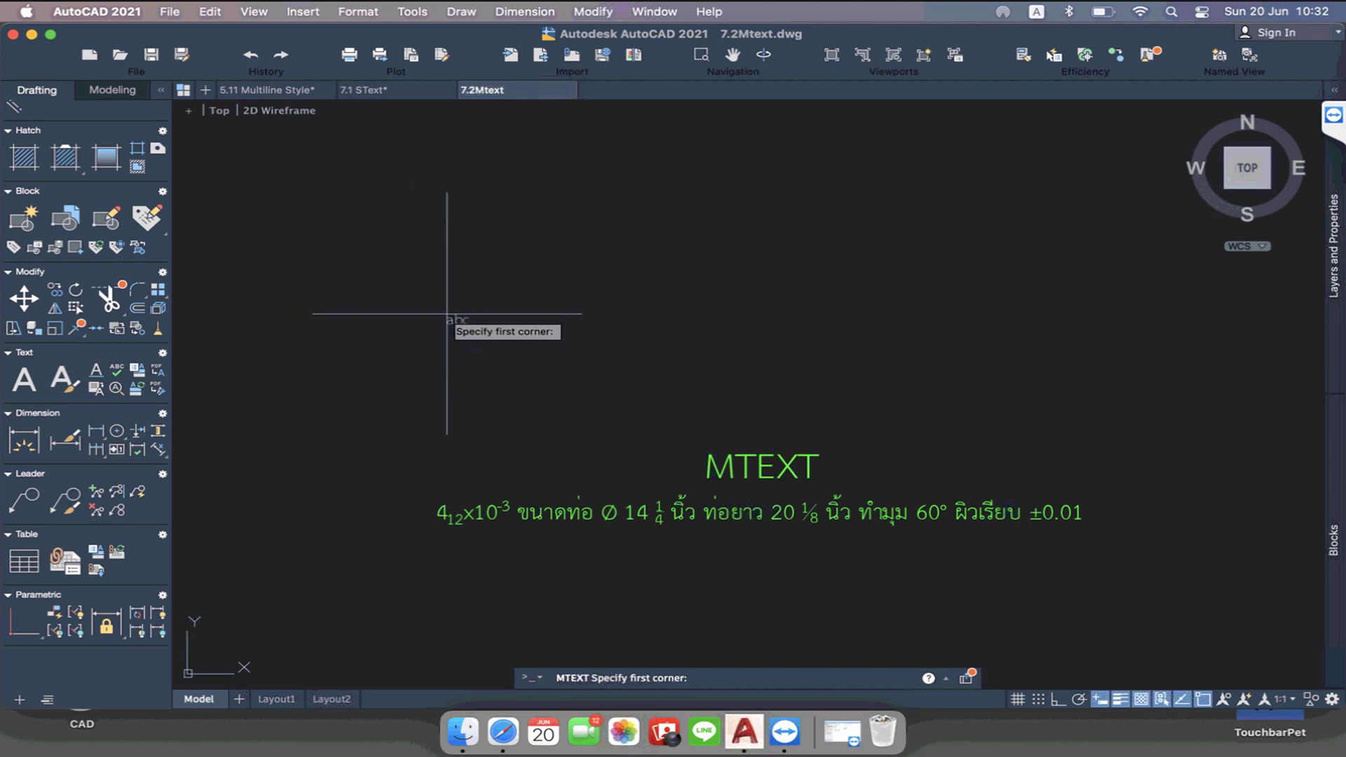
middle_click_drag(541, 577, 550, 466)
scroll(549, 466, "up", 3)
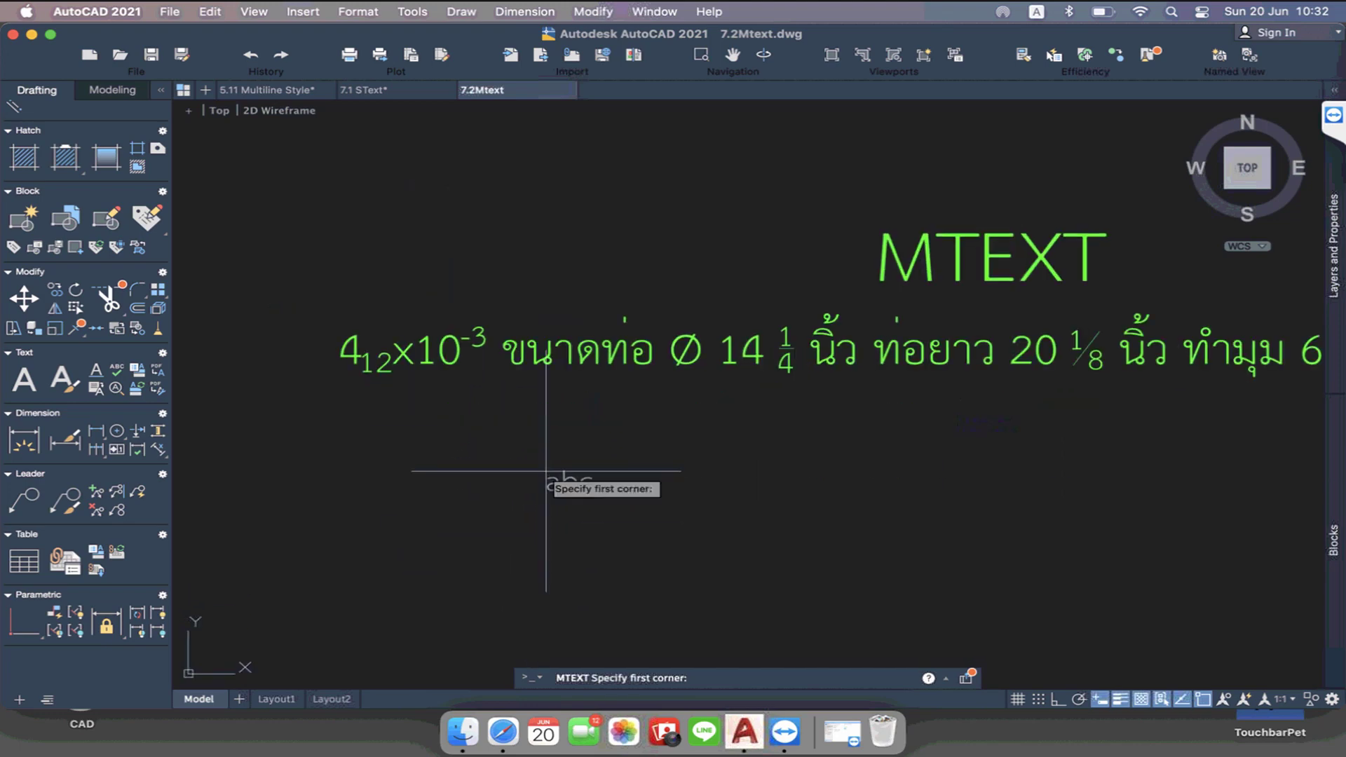
left_click(335, 432)
scroll(416, 483, "down", 3)
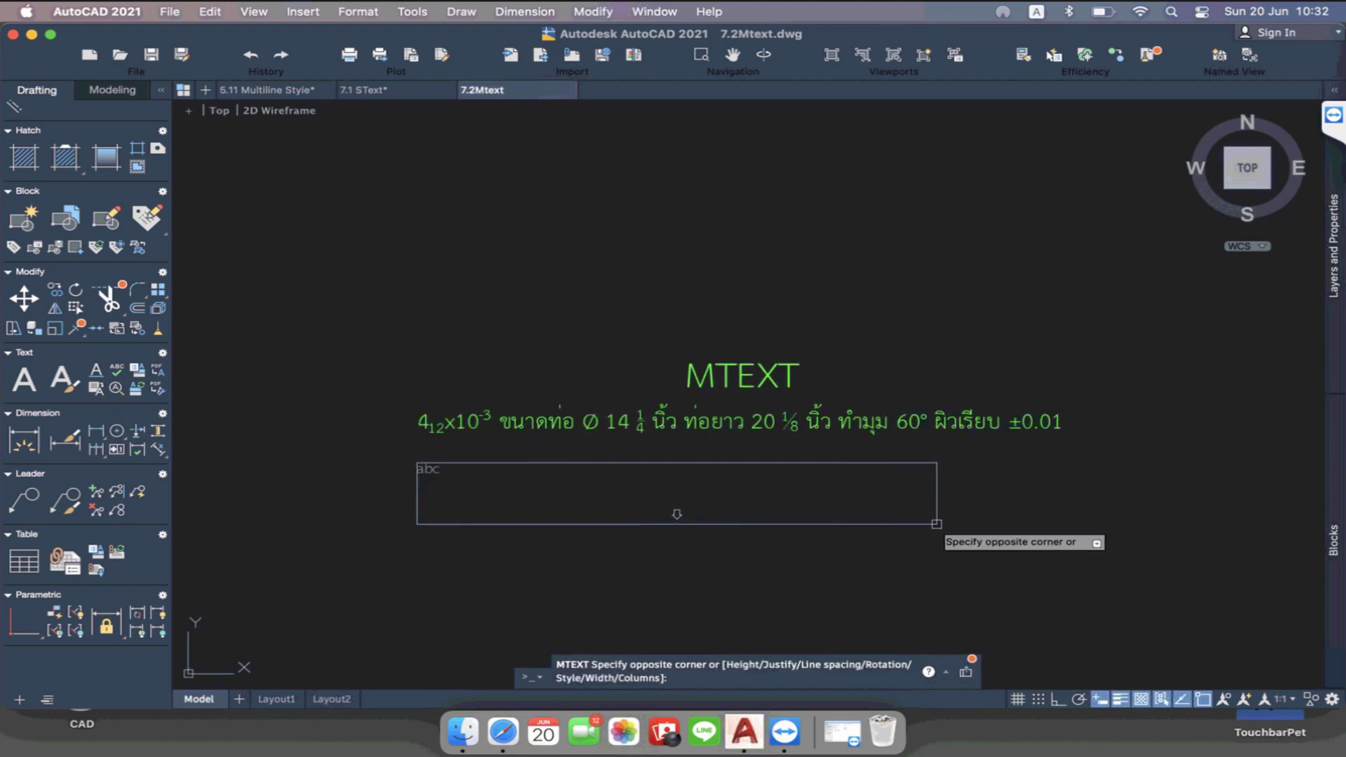
Set the MTEXT box's opposite corner and give the text a height of 3
left_click(1077, 526)
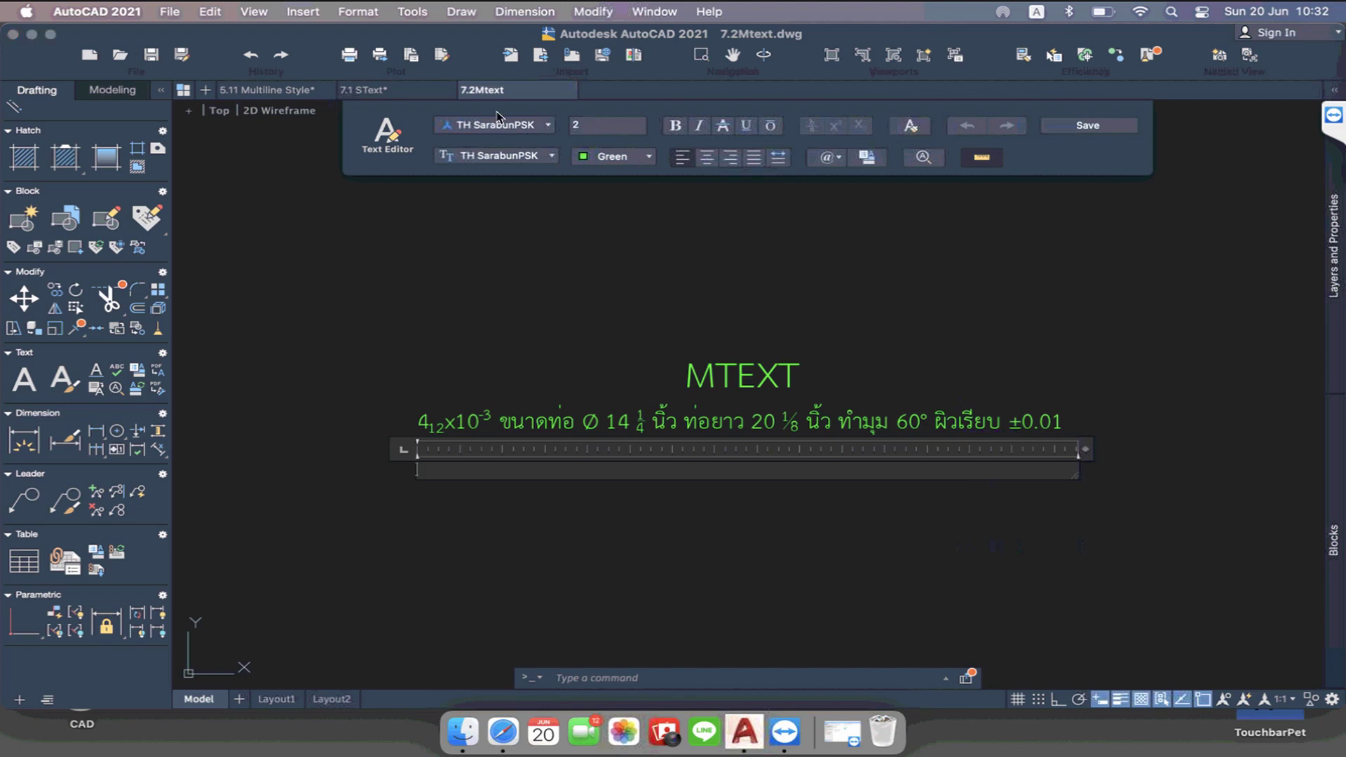
left_click(548, 126)
left_click(548, 127)
left_click(582, 125)
double_click(587, 126)
type("33")
key("BackSpace")
key("BackSpace")
type("3")
key("Return")
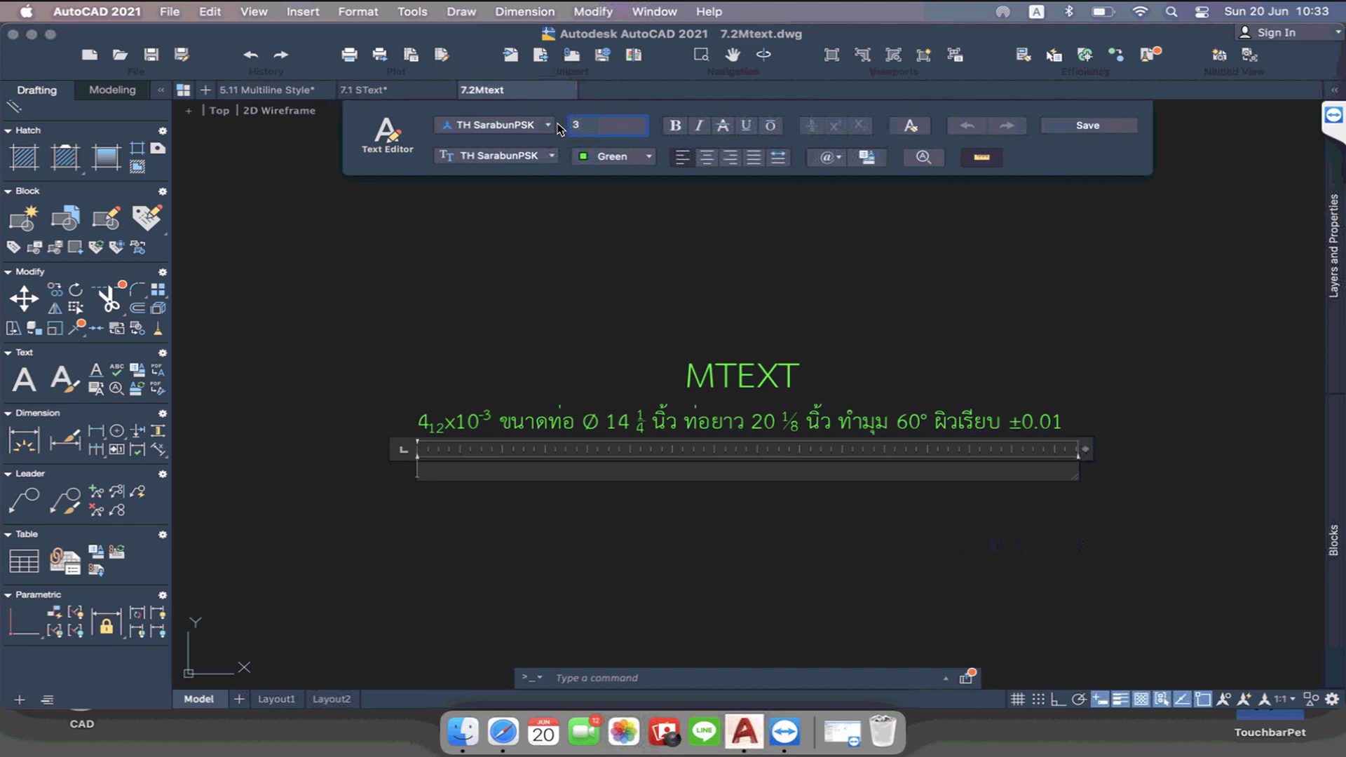
Type 4 followed by a subscript 12 in the new text box
left_click(441, 483)
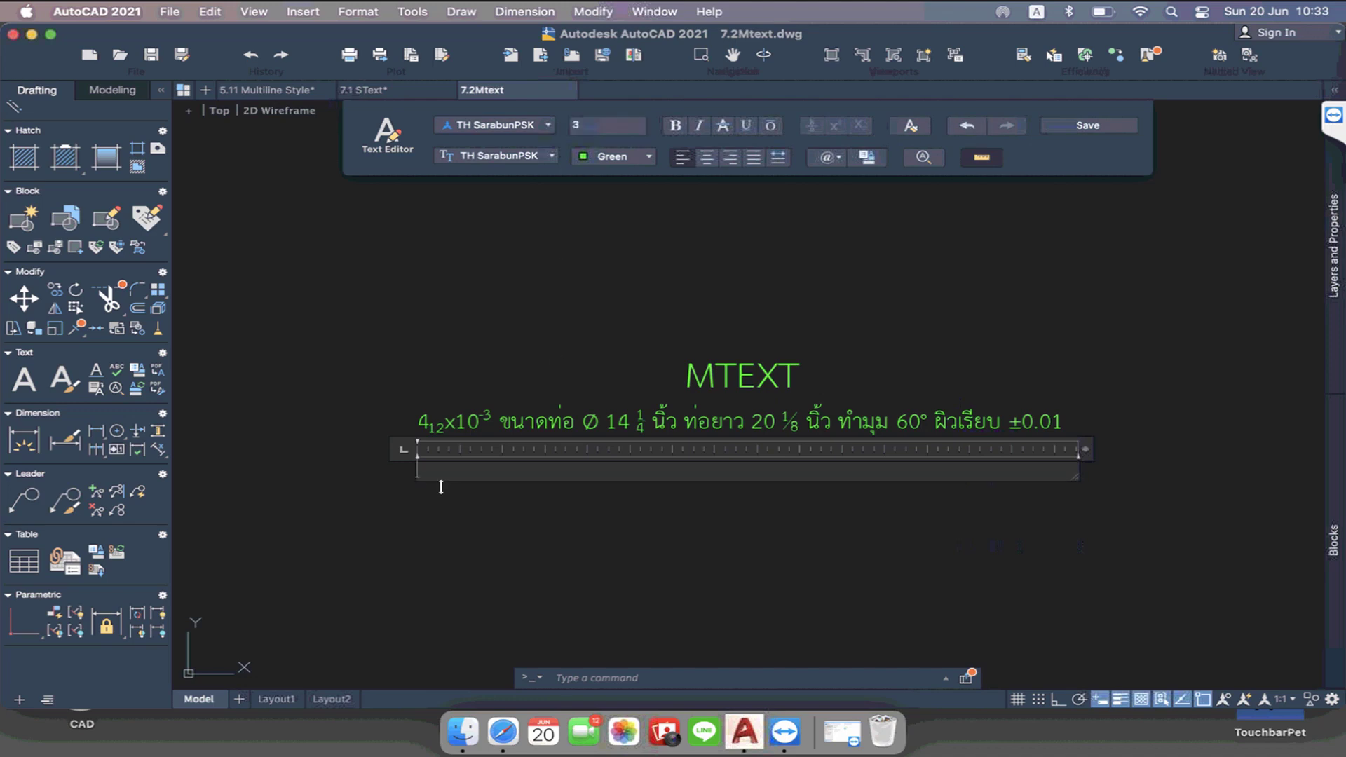
type("f")
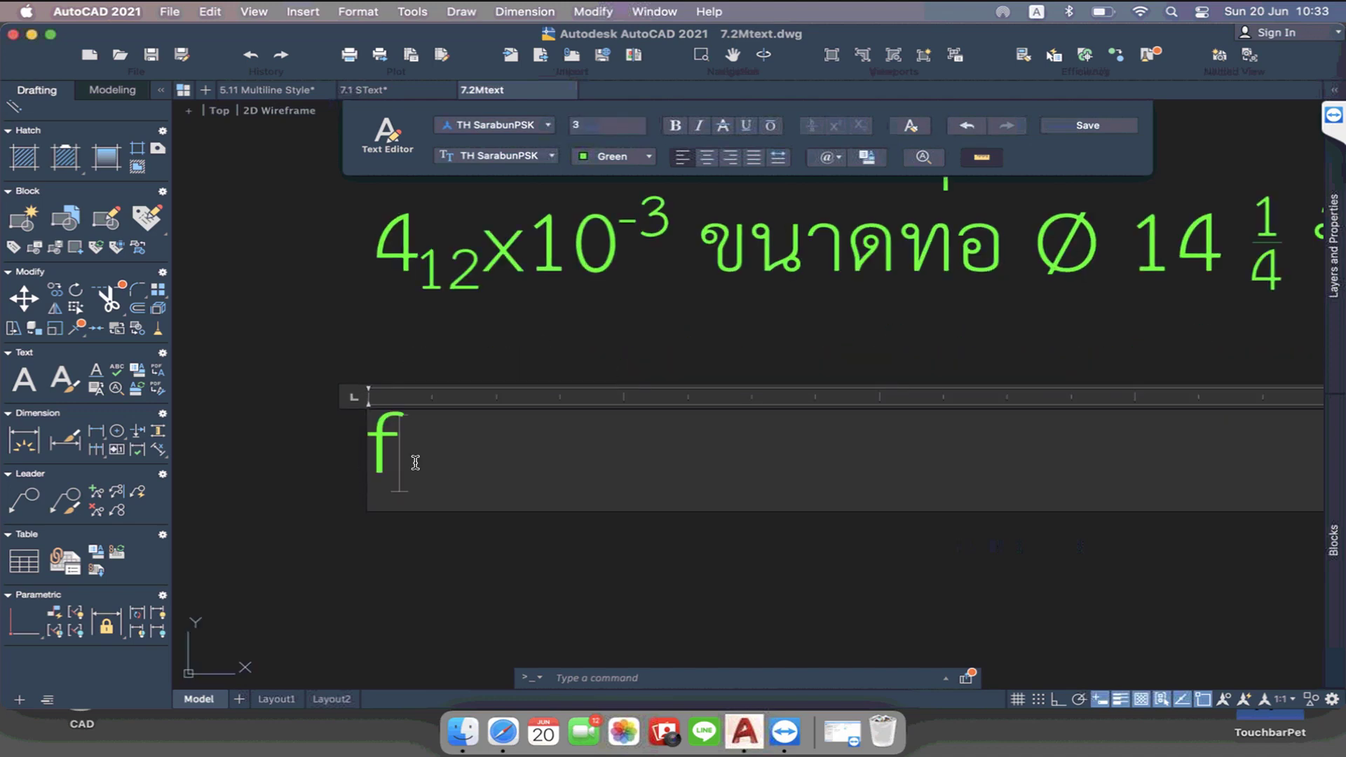
type("lg;a'")
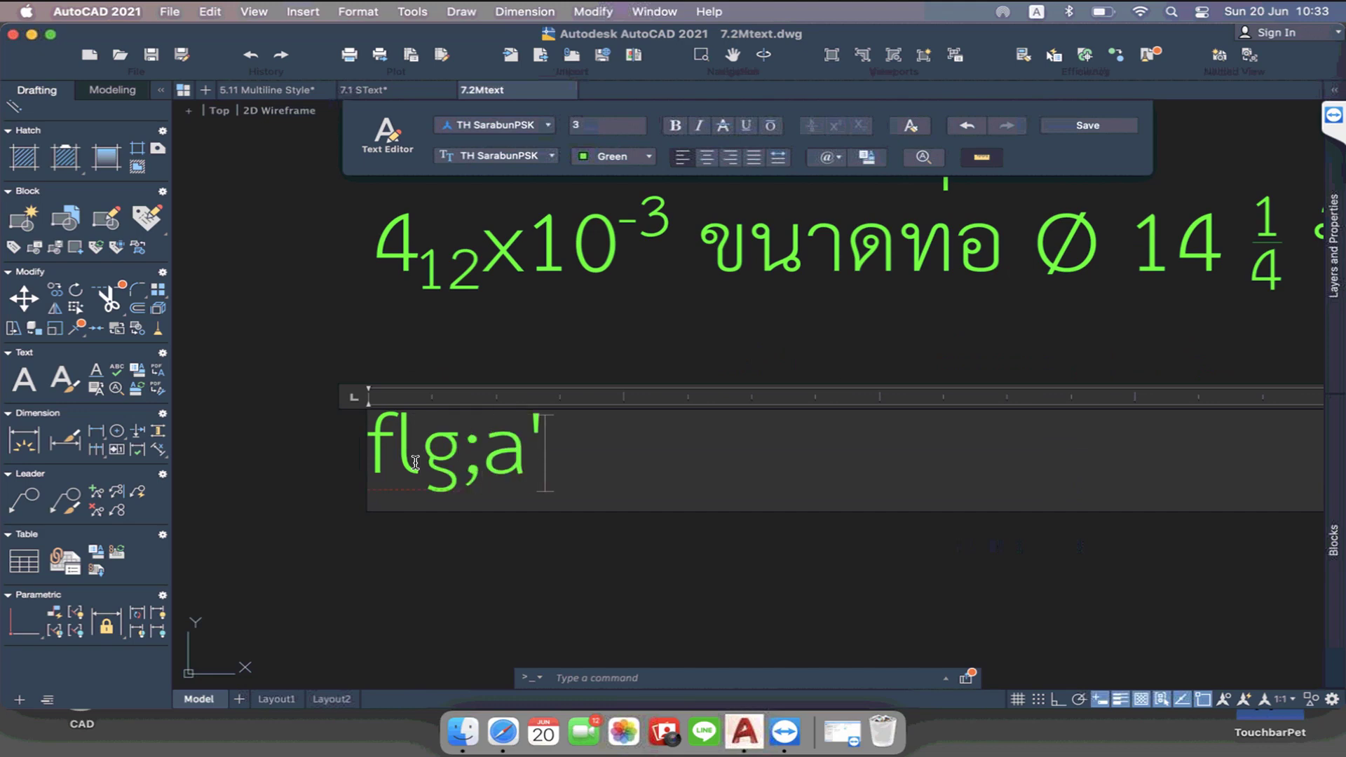
key("BackSpace")
key("BackSpace")
key("BackSpace")
key("BackSpace")
key("BackSpace")
key("BackSpace")
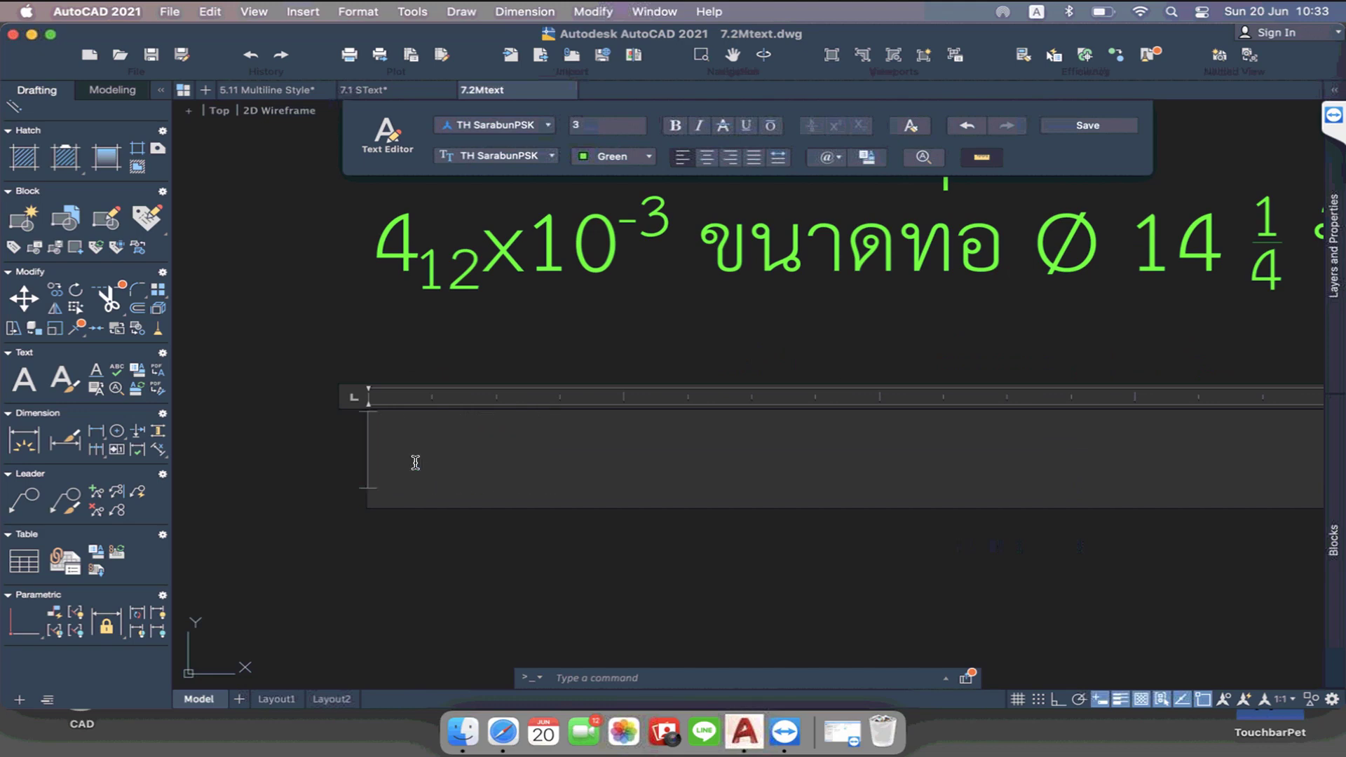
type("412")
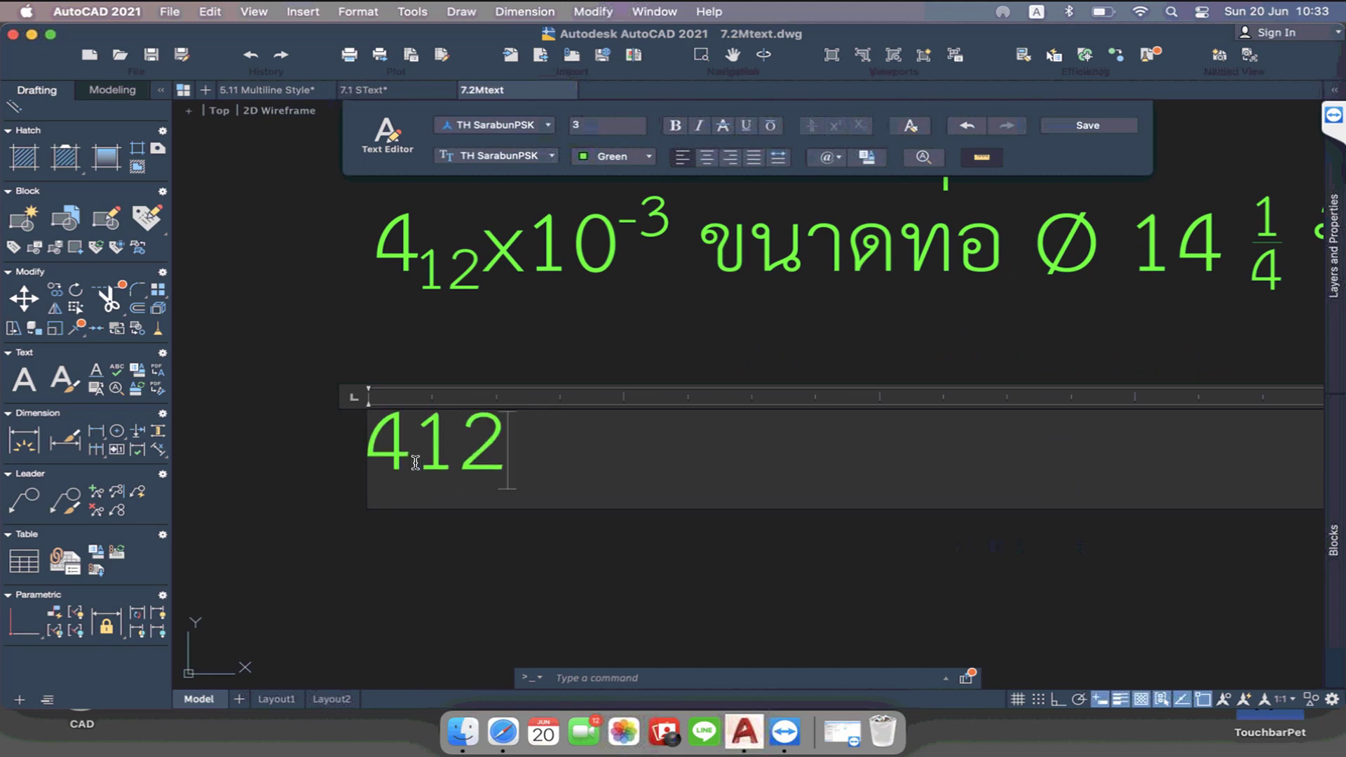
key("BackSpace")
key("BackSpace")
type("12")
key("shift+Left")
key("shift+Left")
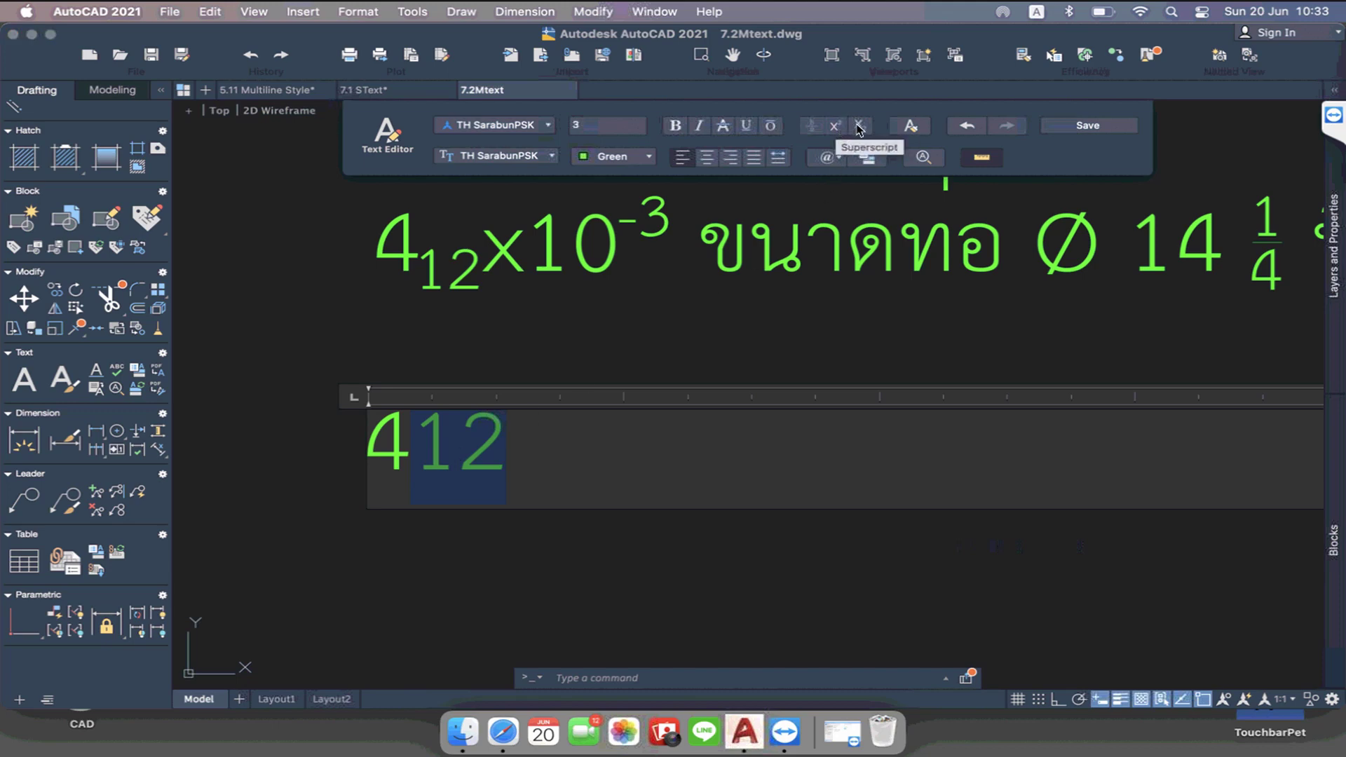
left_click(861, 134)
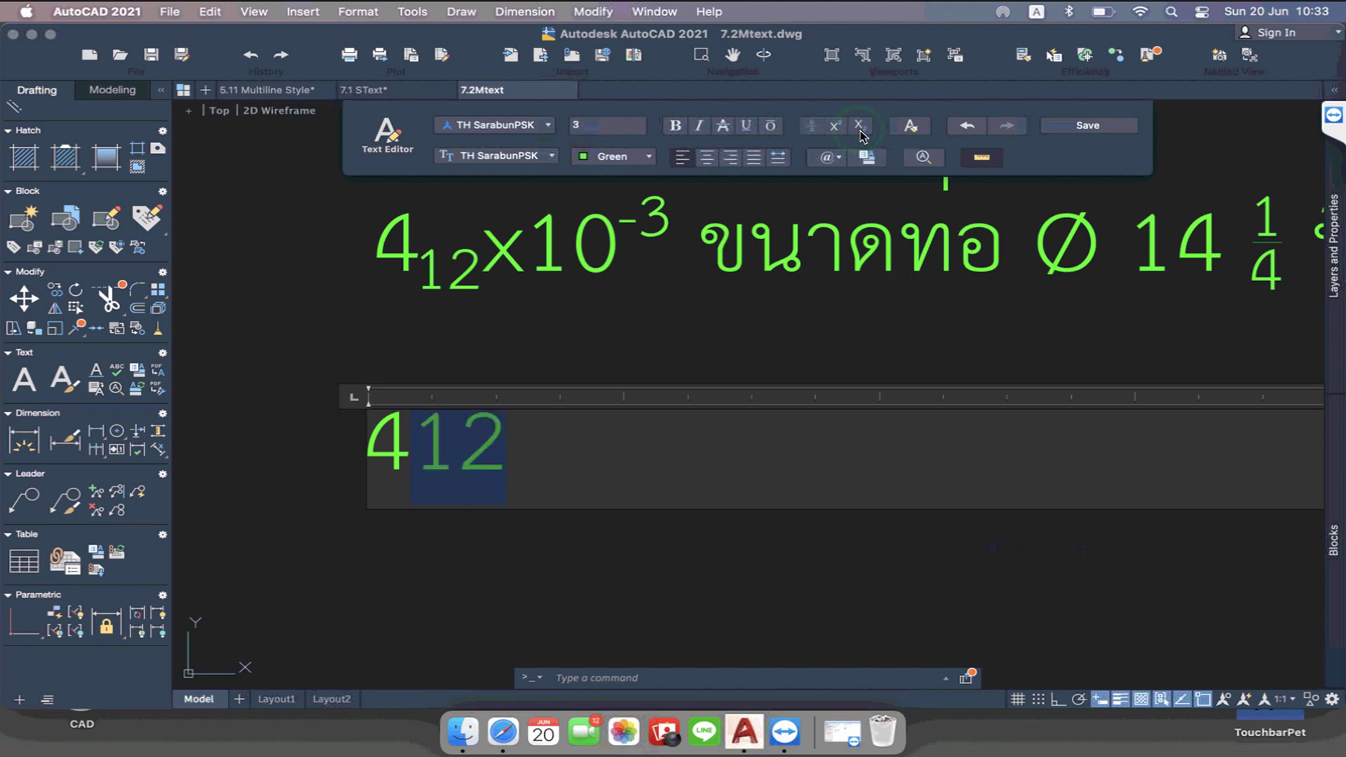
left_click(863, 136)
left_click(863, 136)
key("Right")
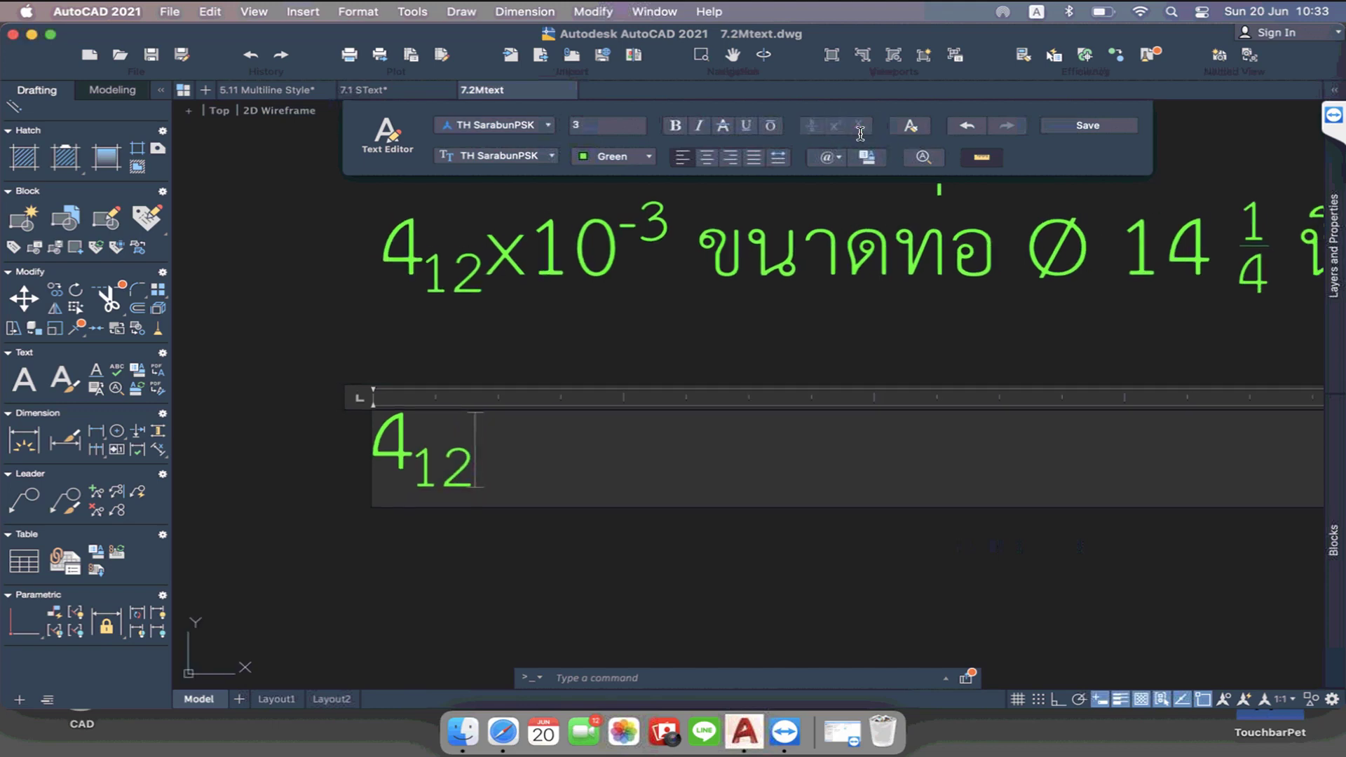
Add x10 with a superscript -3, then begin the Thai wording ขนา
type("x")
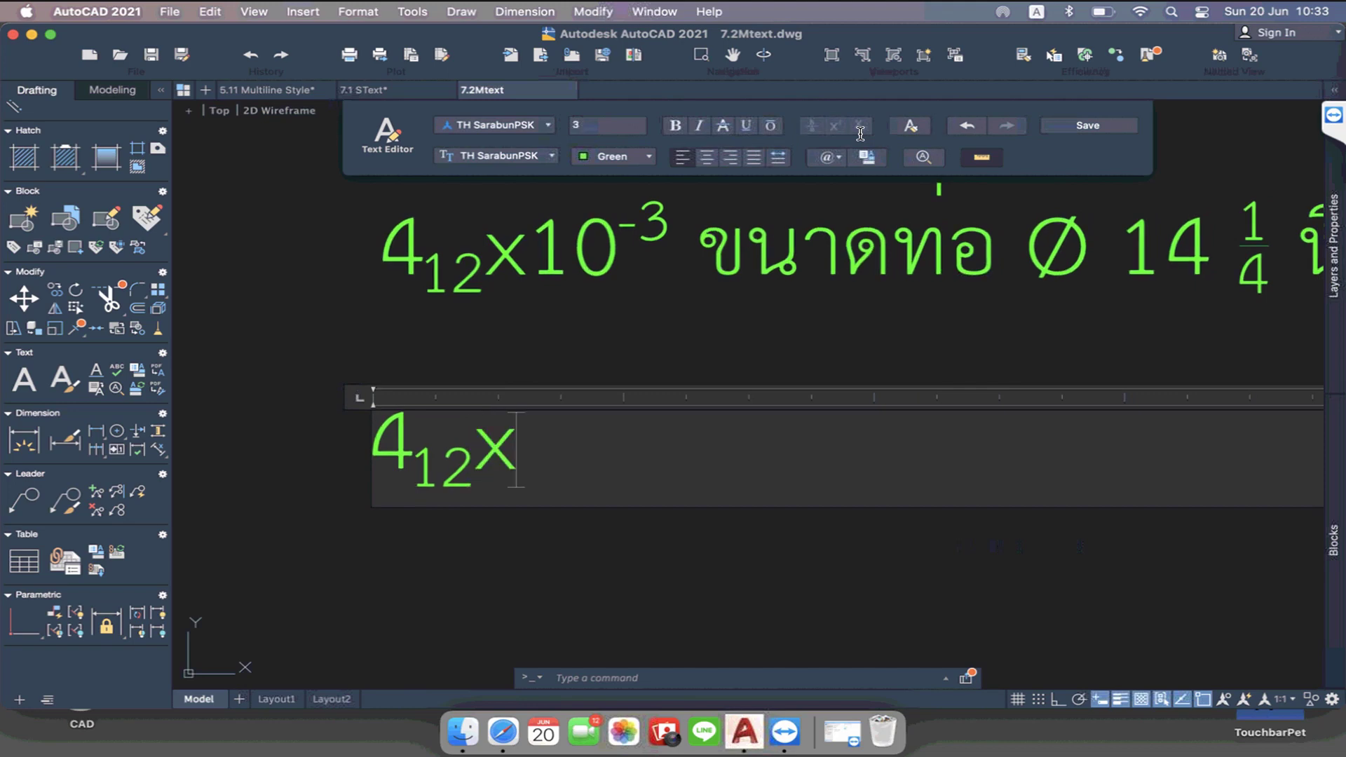
type("10-")
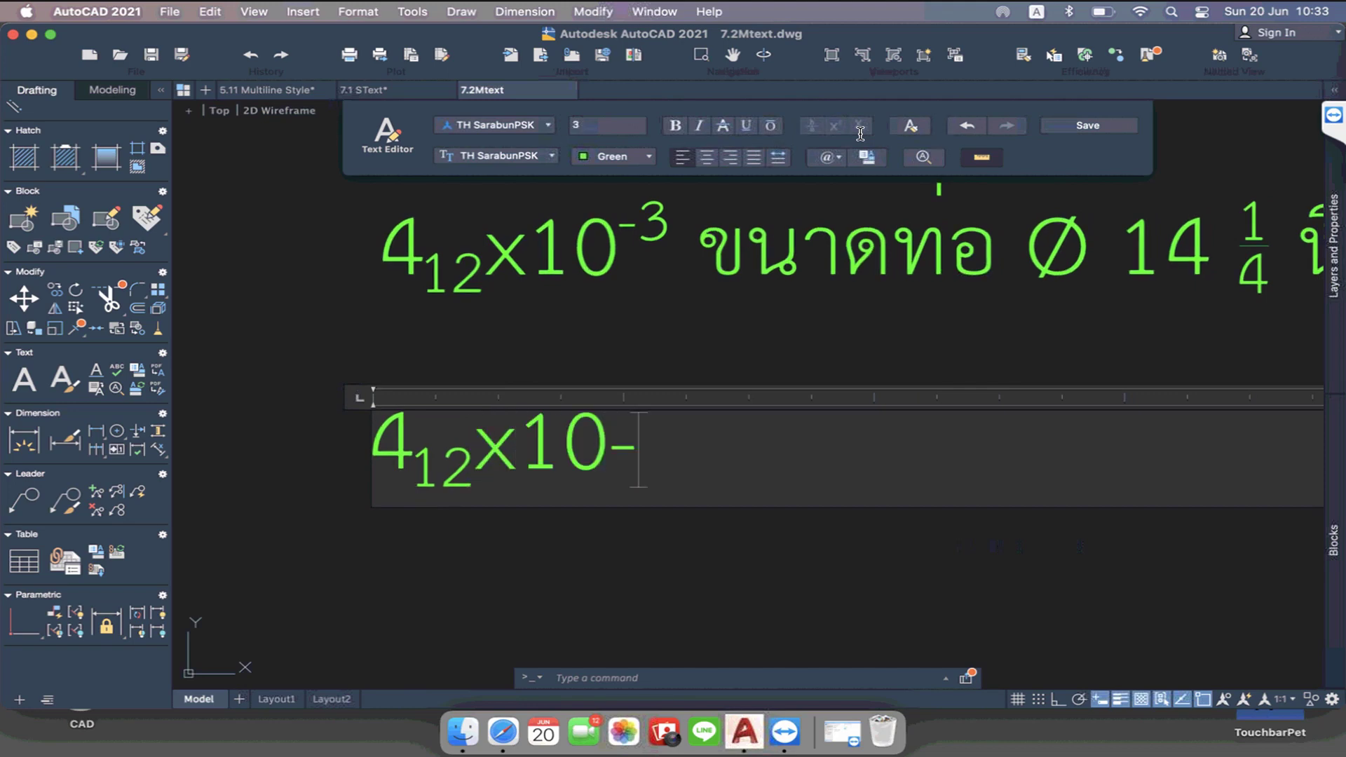
type("3")
key("shift+Left")
key("shift+Left")
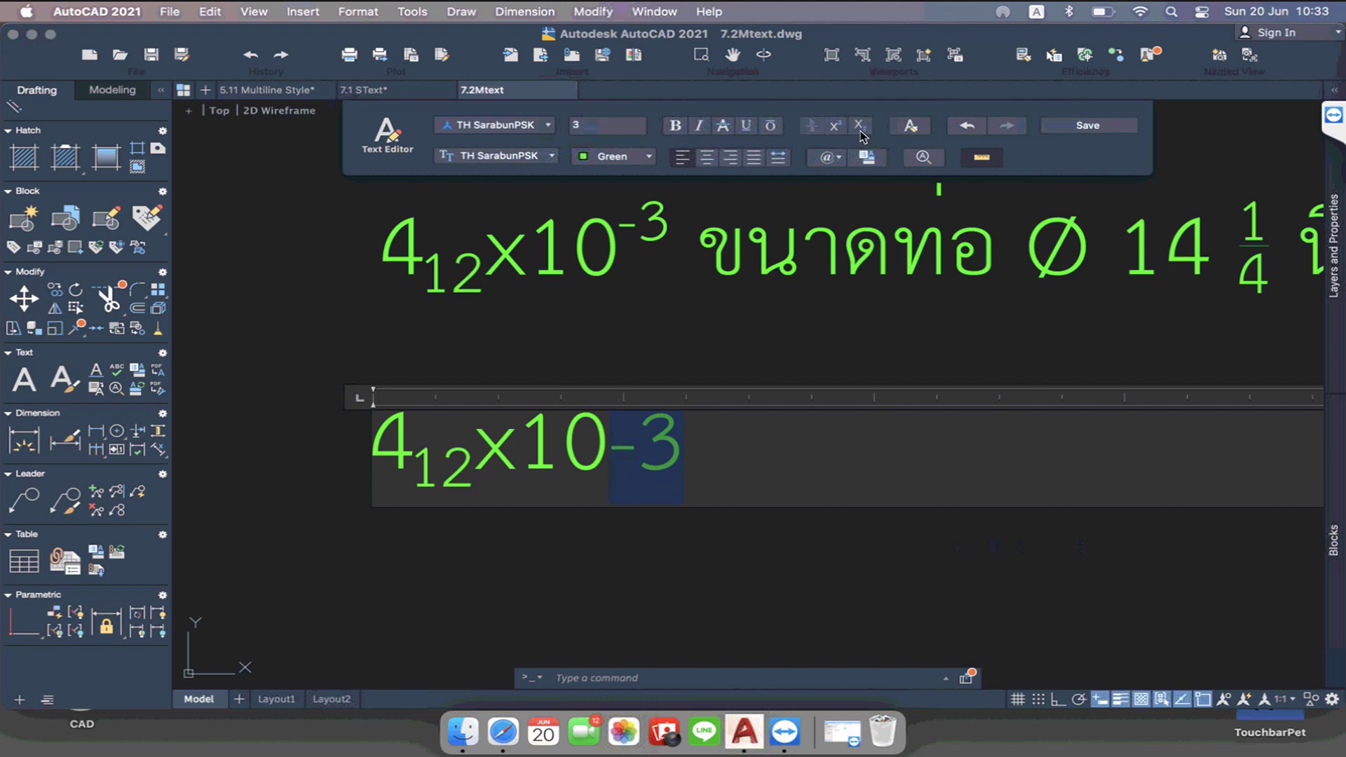
left_click(861, 131)
key("Right")
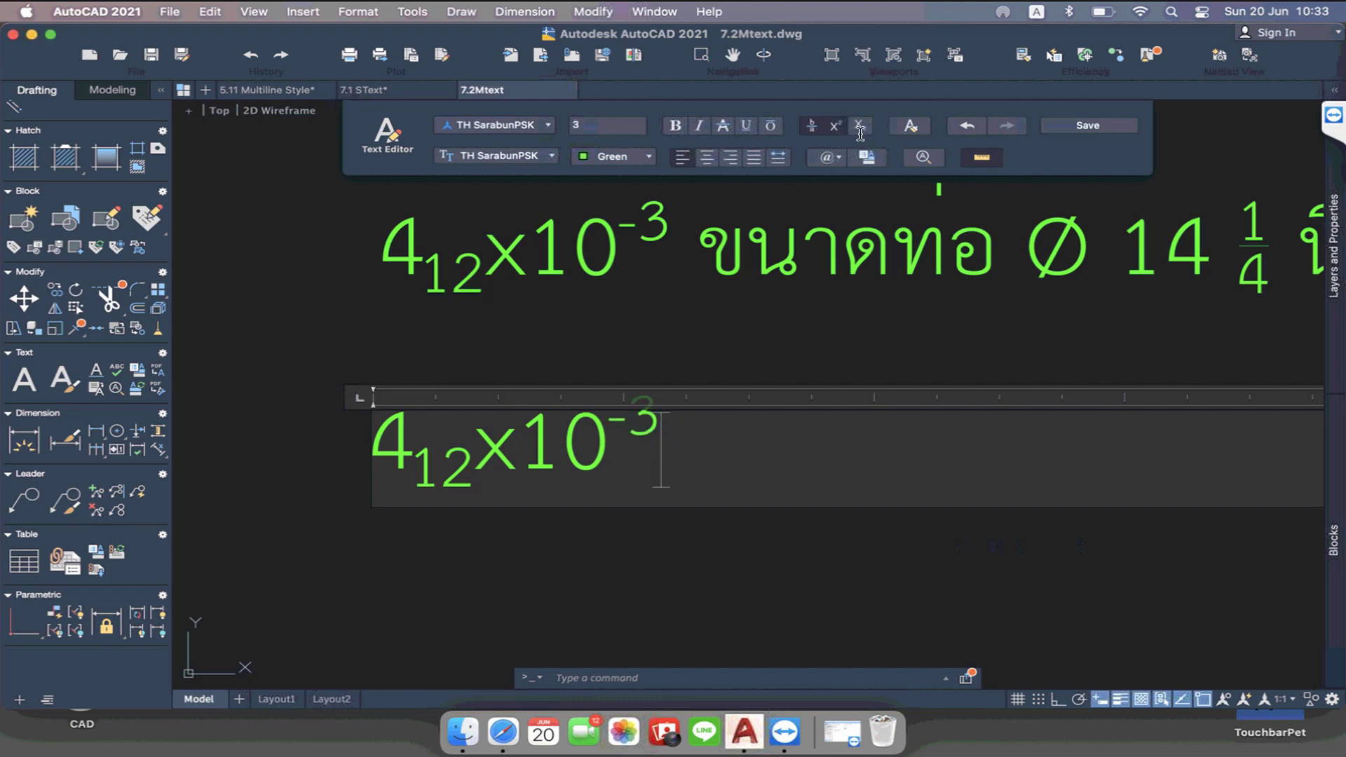
key("ctrl+space")
type("ขนา")
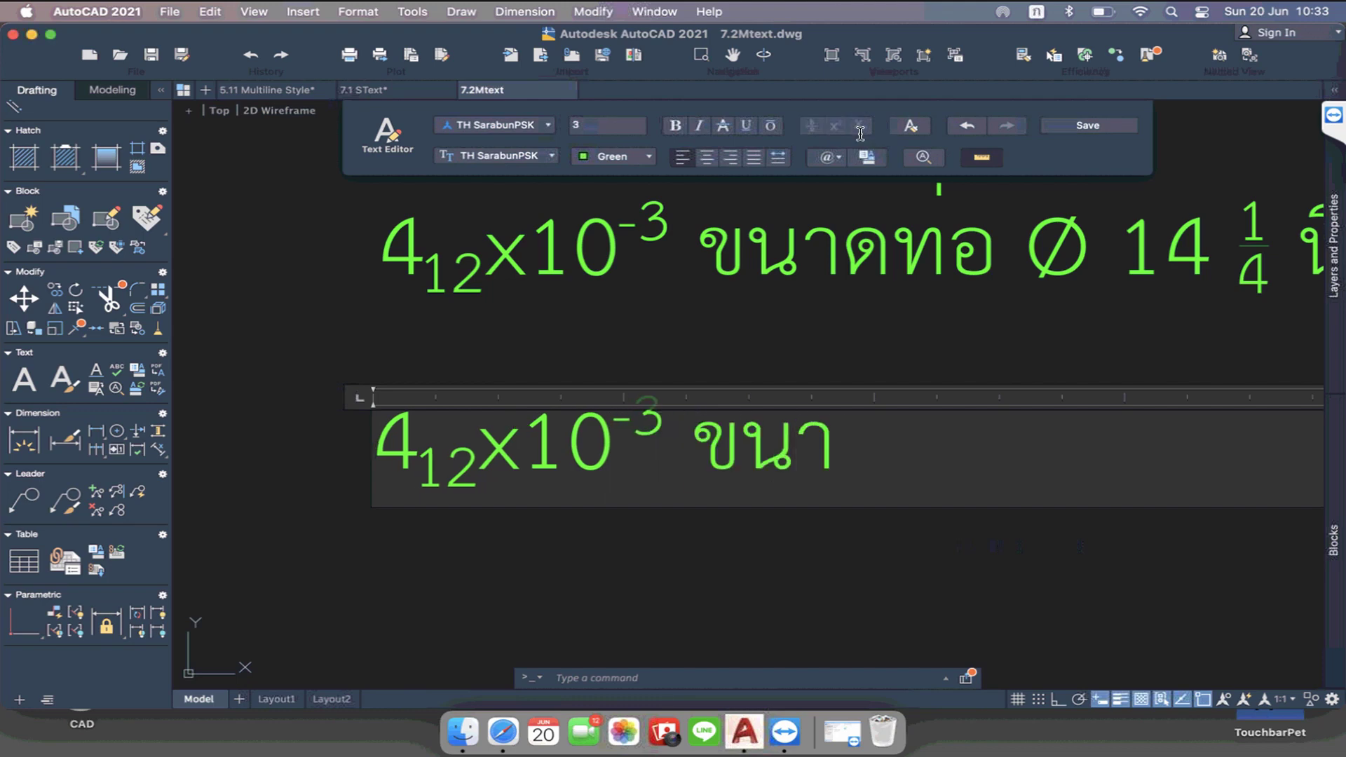
type("ดทแ")
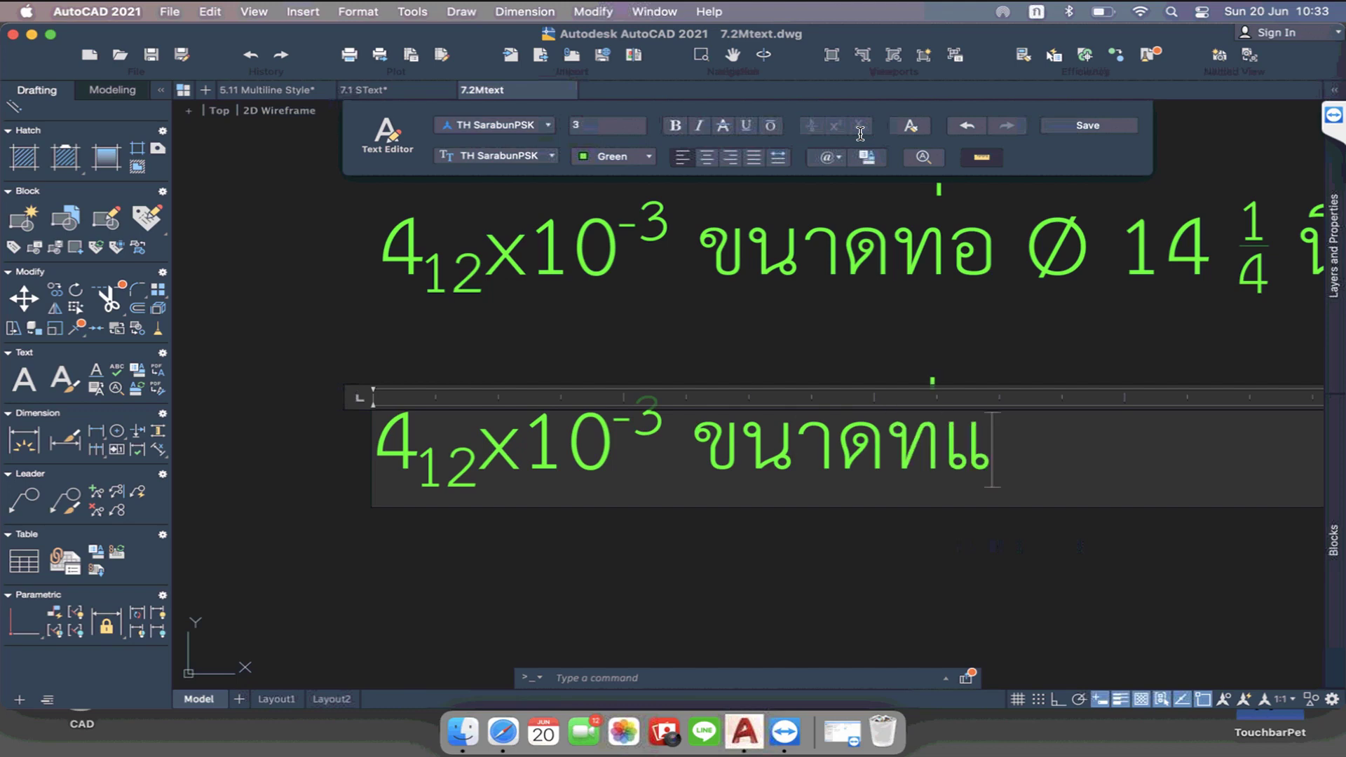
Complete the word ขนาดท่อ, insert a Diameter sign, then type 14 1/4 in English
key("BackSpace")
type("อ")
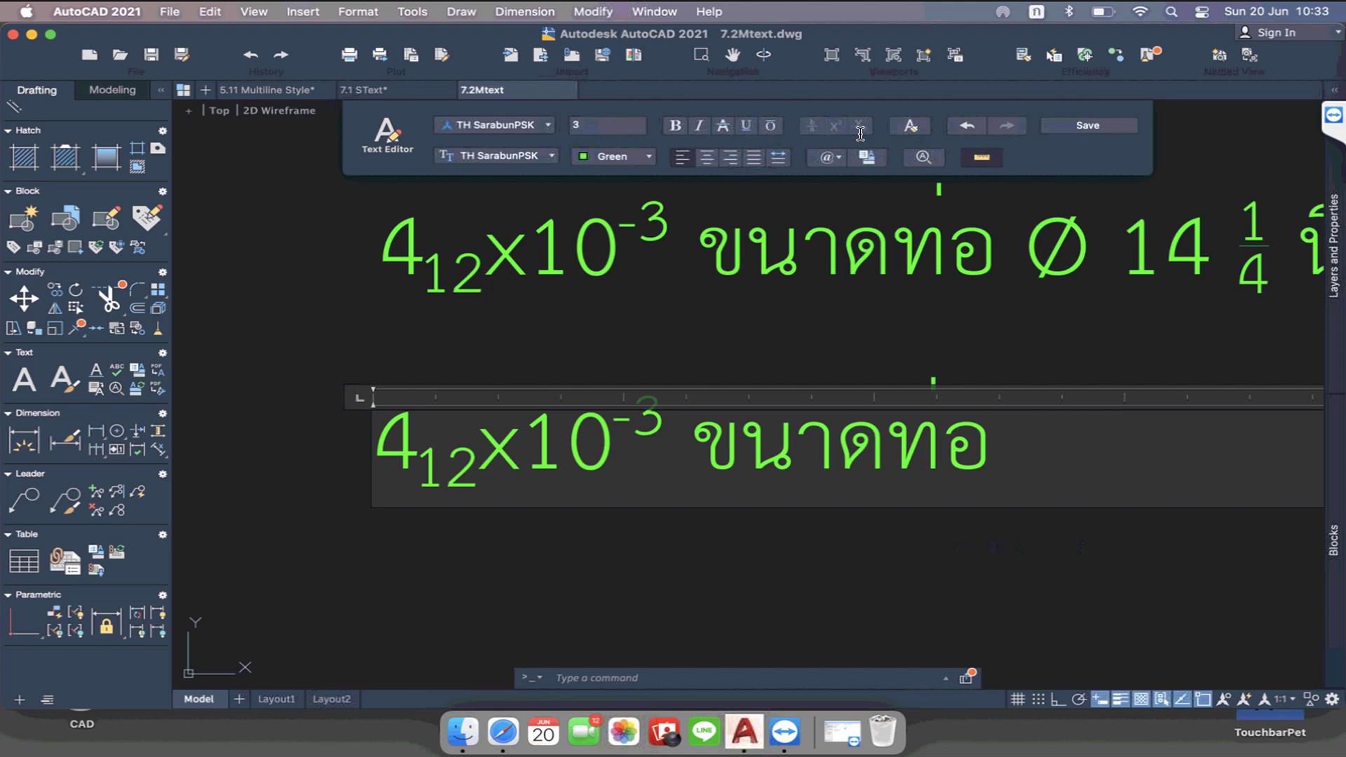
left_click(844, 164)
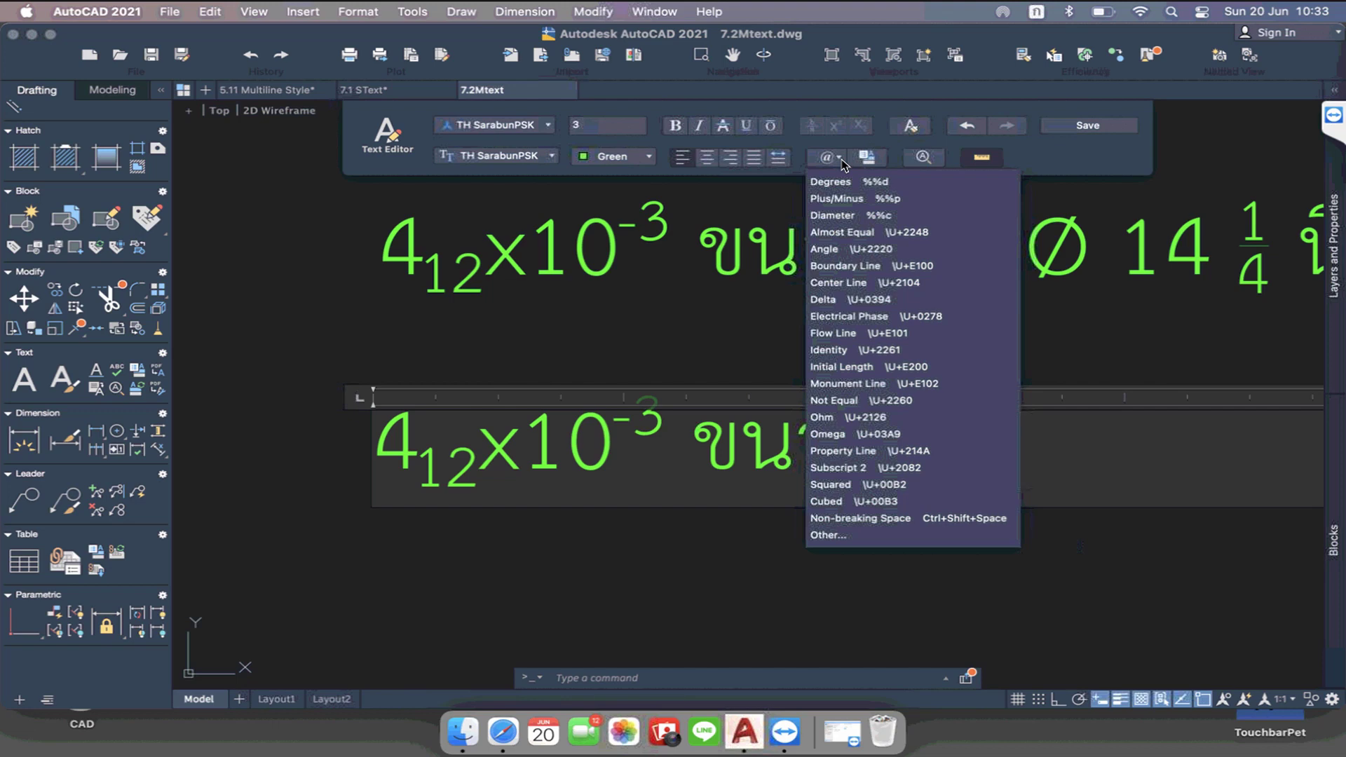
key("Down")
key("Down")
key("Down")
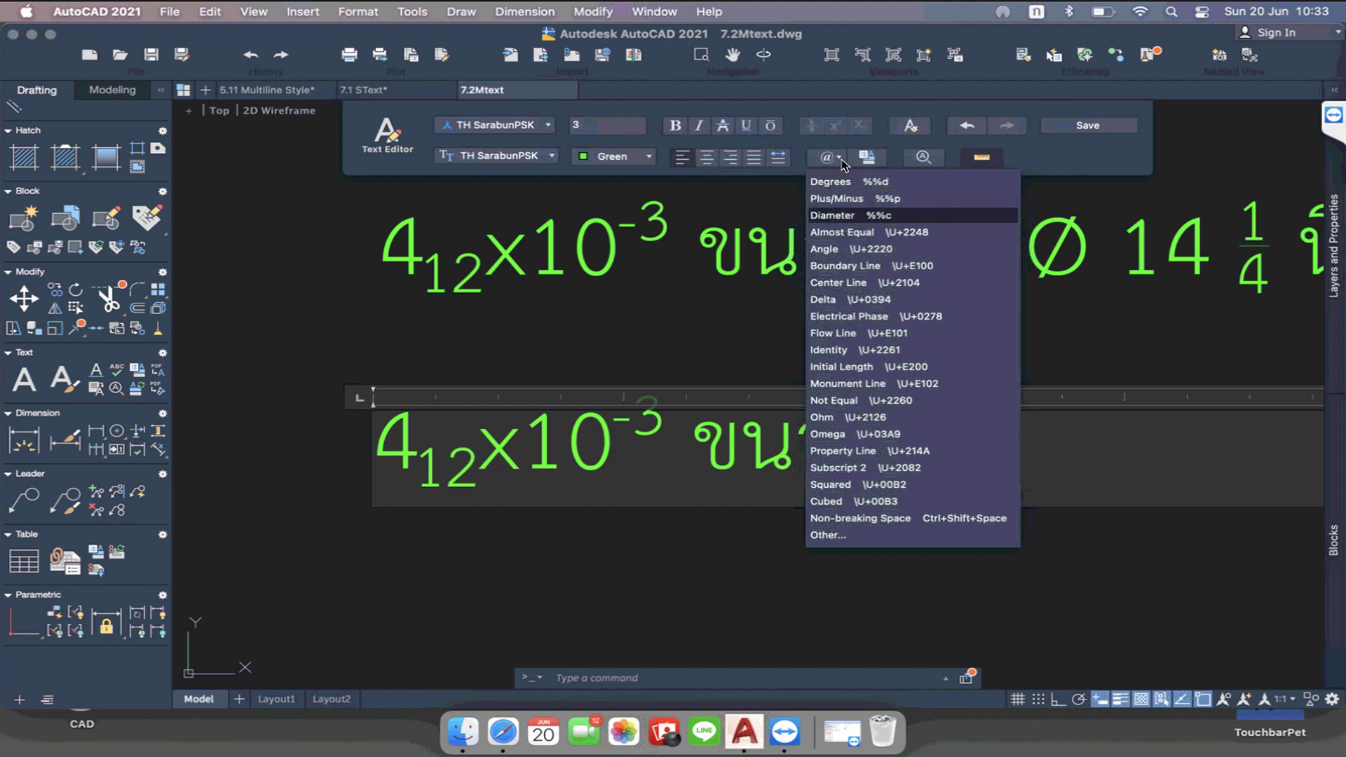
key("Return")
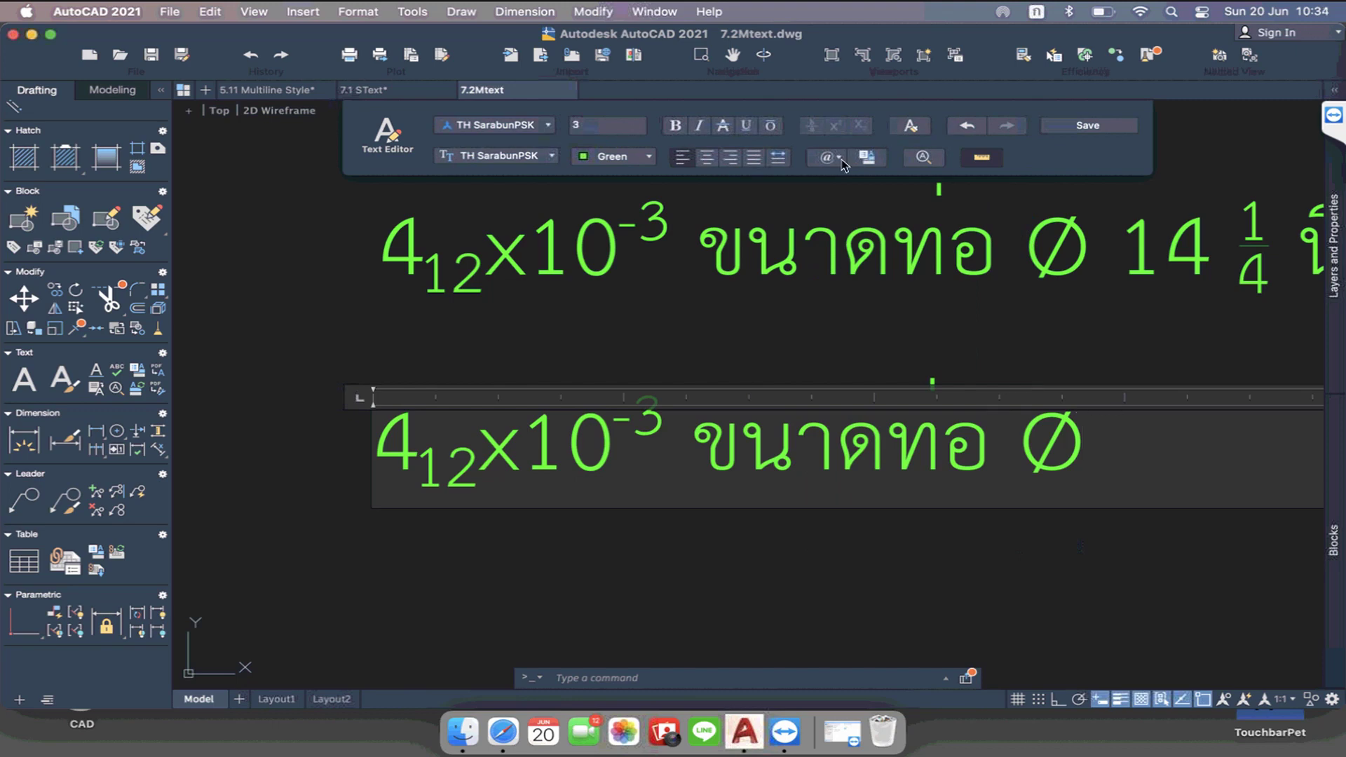
type("ๆภ")
key("BackSpace")
key("BackSpace")
key("ctrl+space")
type("14")
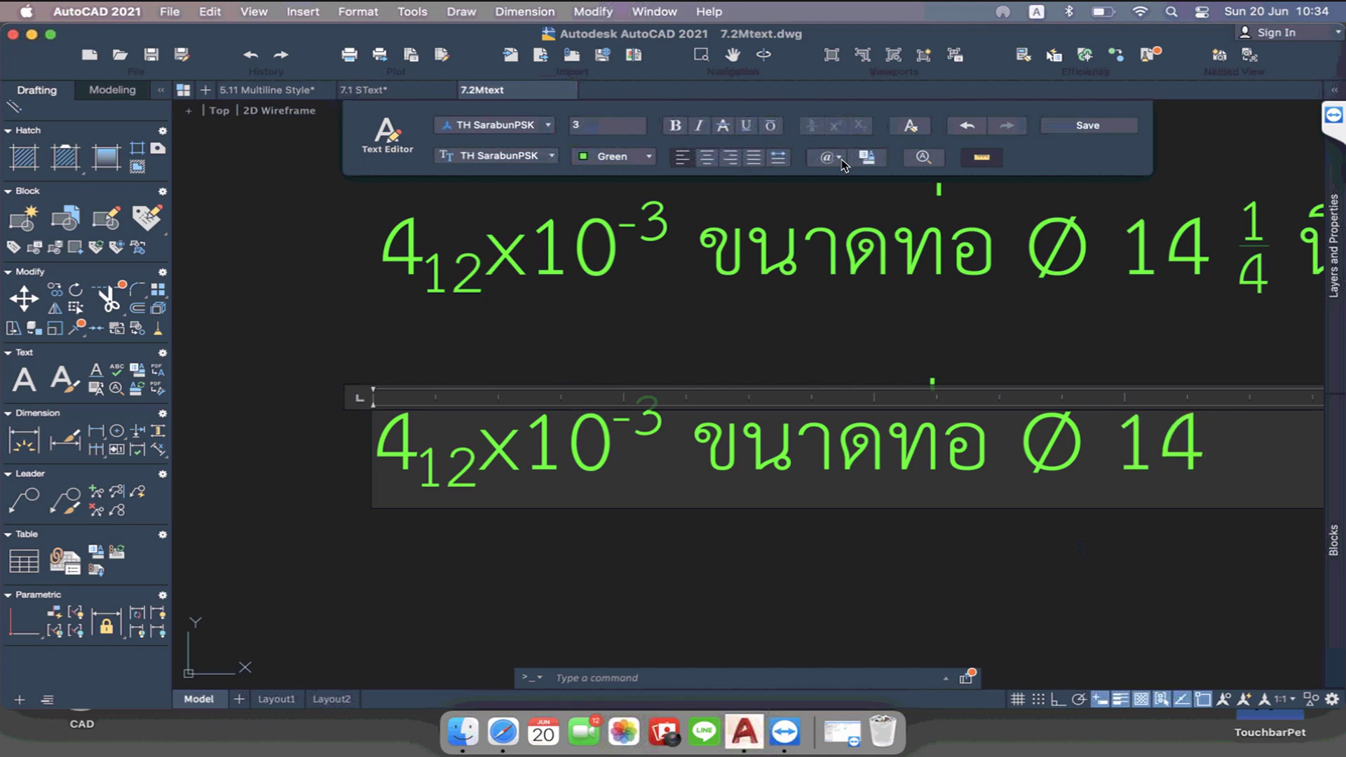
type(" 1/4")
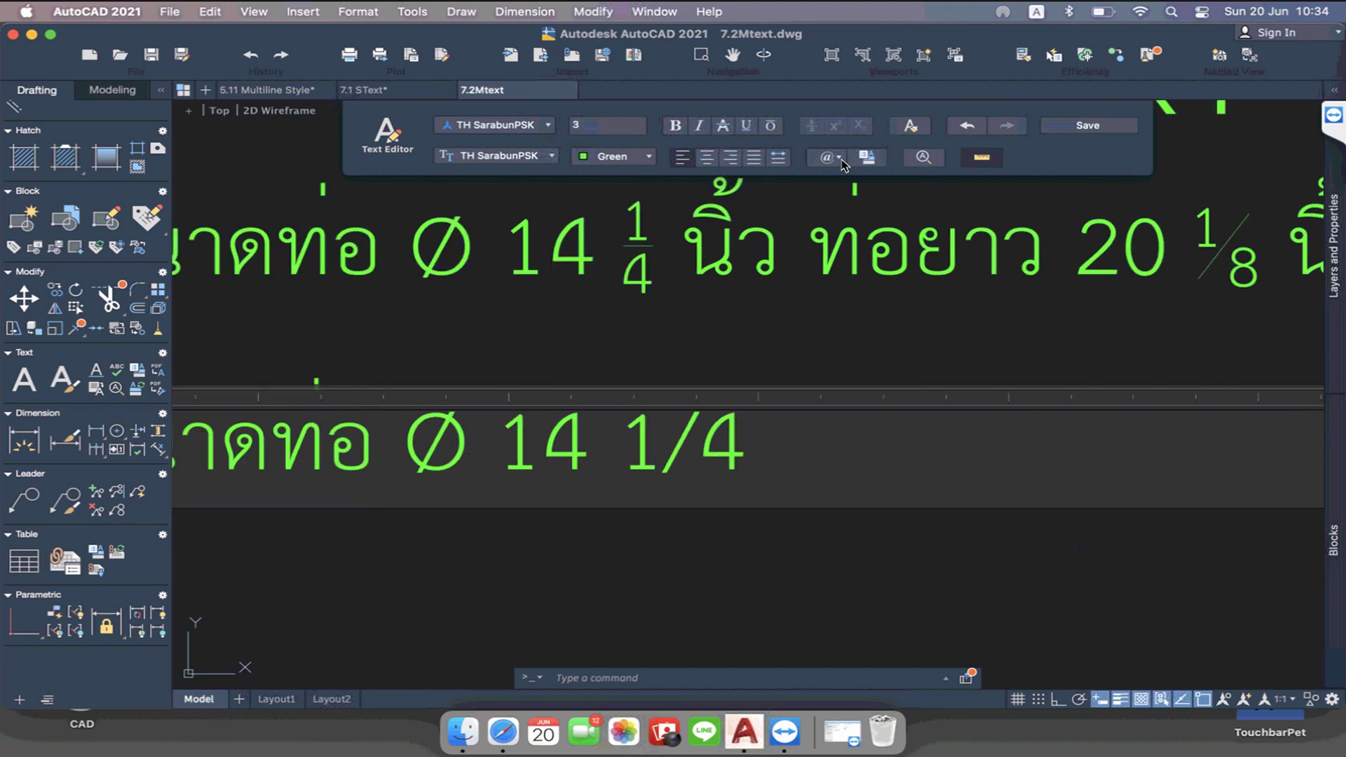
Retype 1/4 after 14 so AutoStack turns it into a stacked fraction
key("shift+Left")
key("shift+Left")
key("shift+Left")
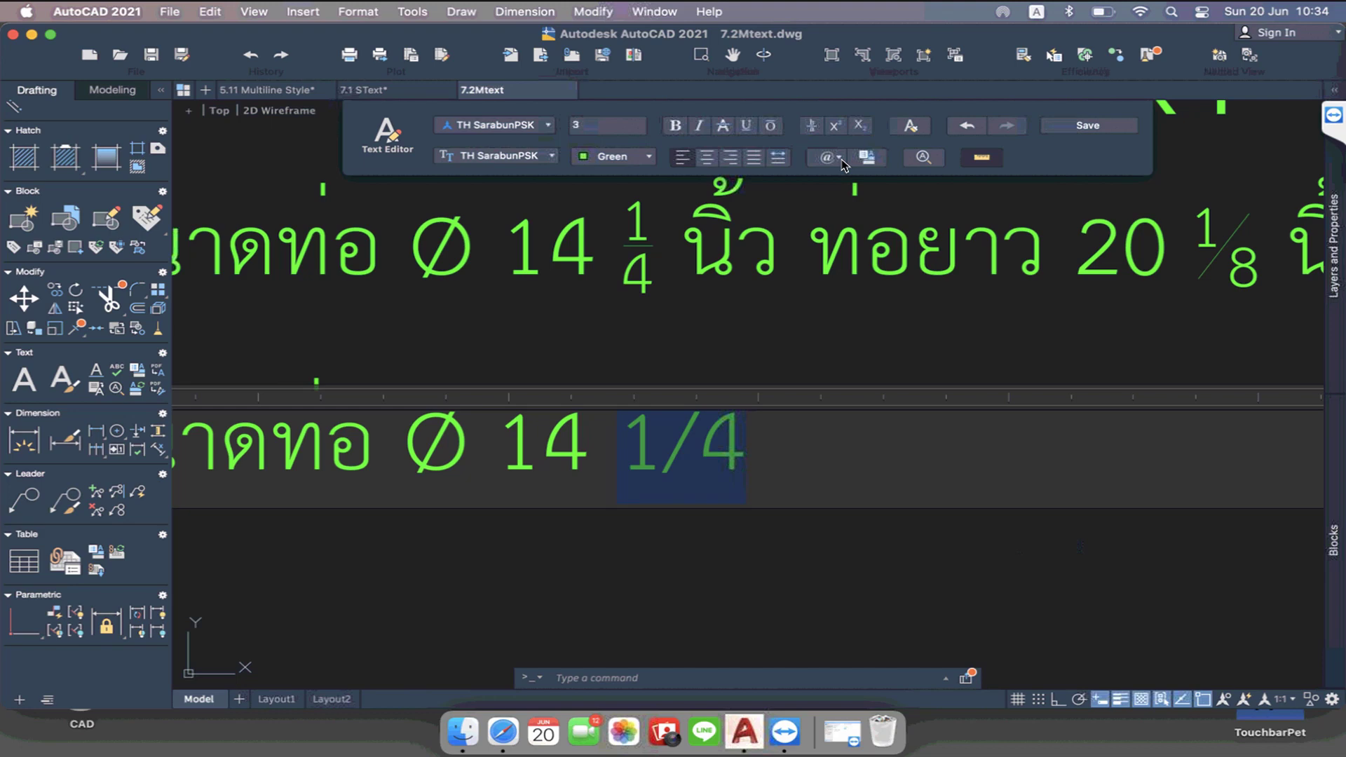
key("BackSpace")
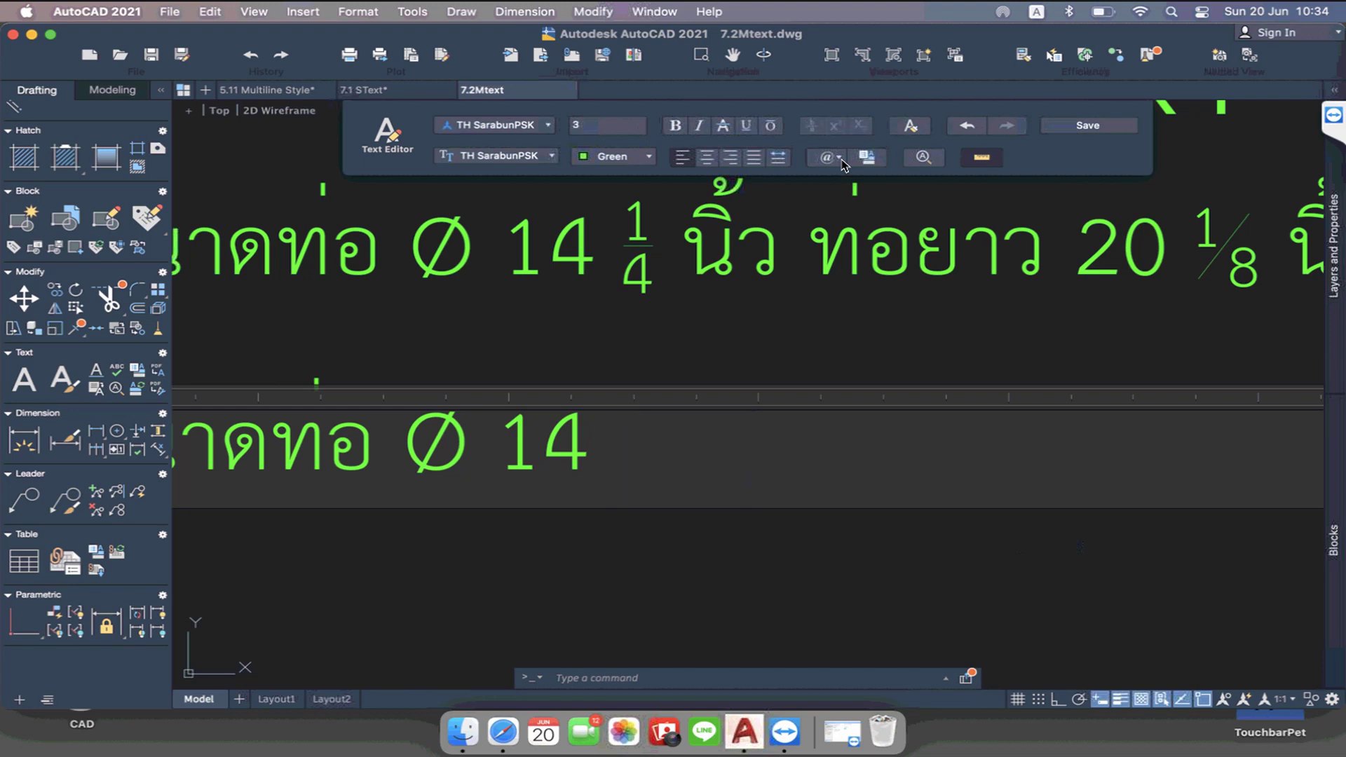
type(" 1/4")
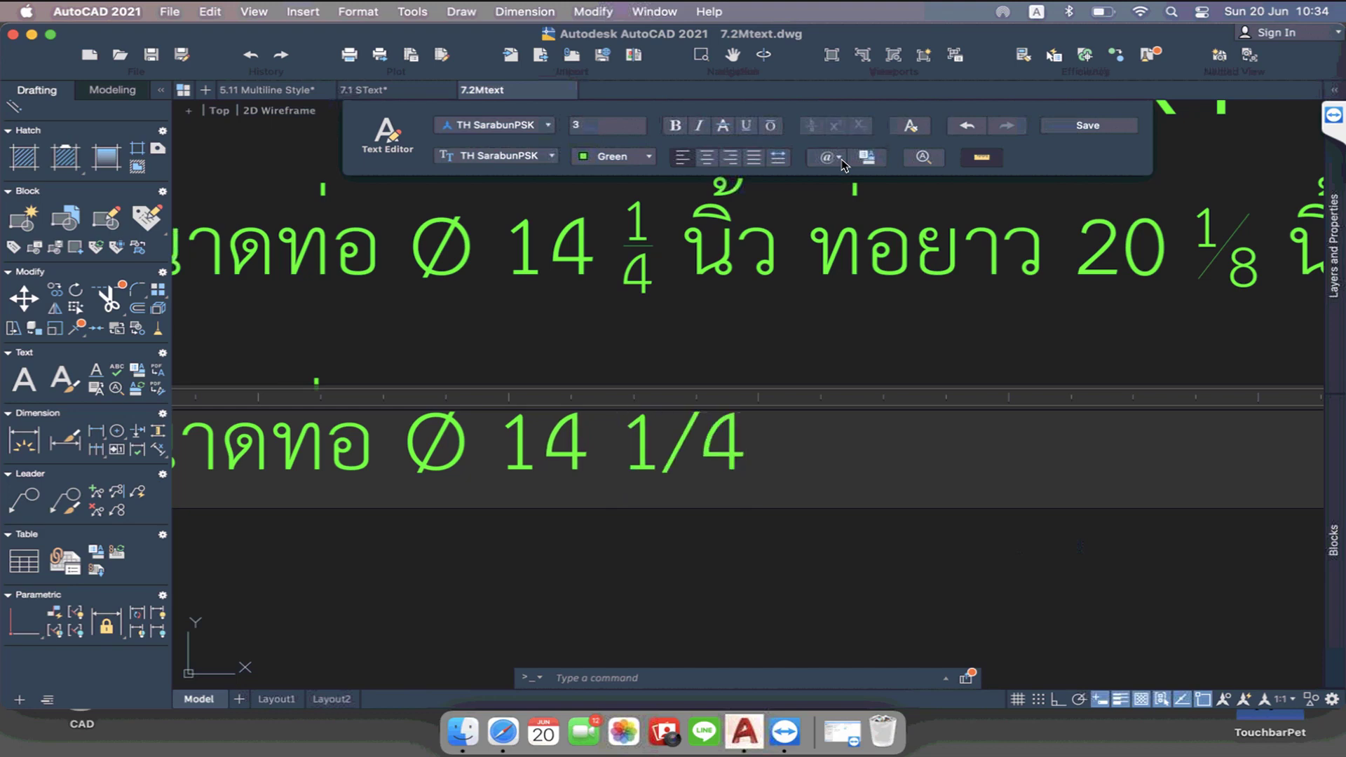
key("space")
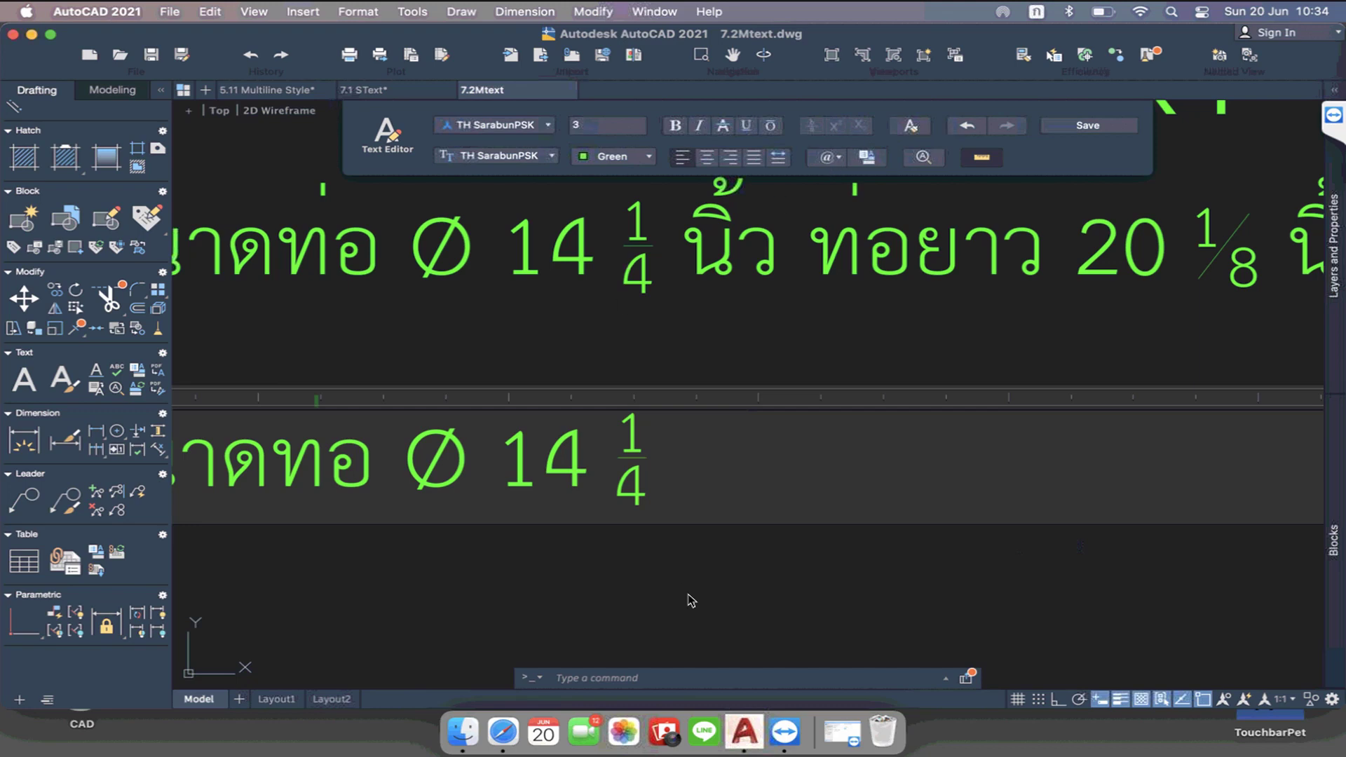
Inspect the 1/4 fraction's Stack Properties twice, cancelling without changes, and continue after it
left_click(638, 461)
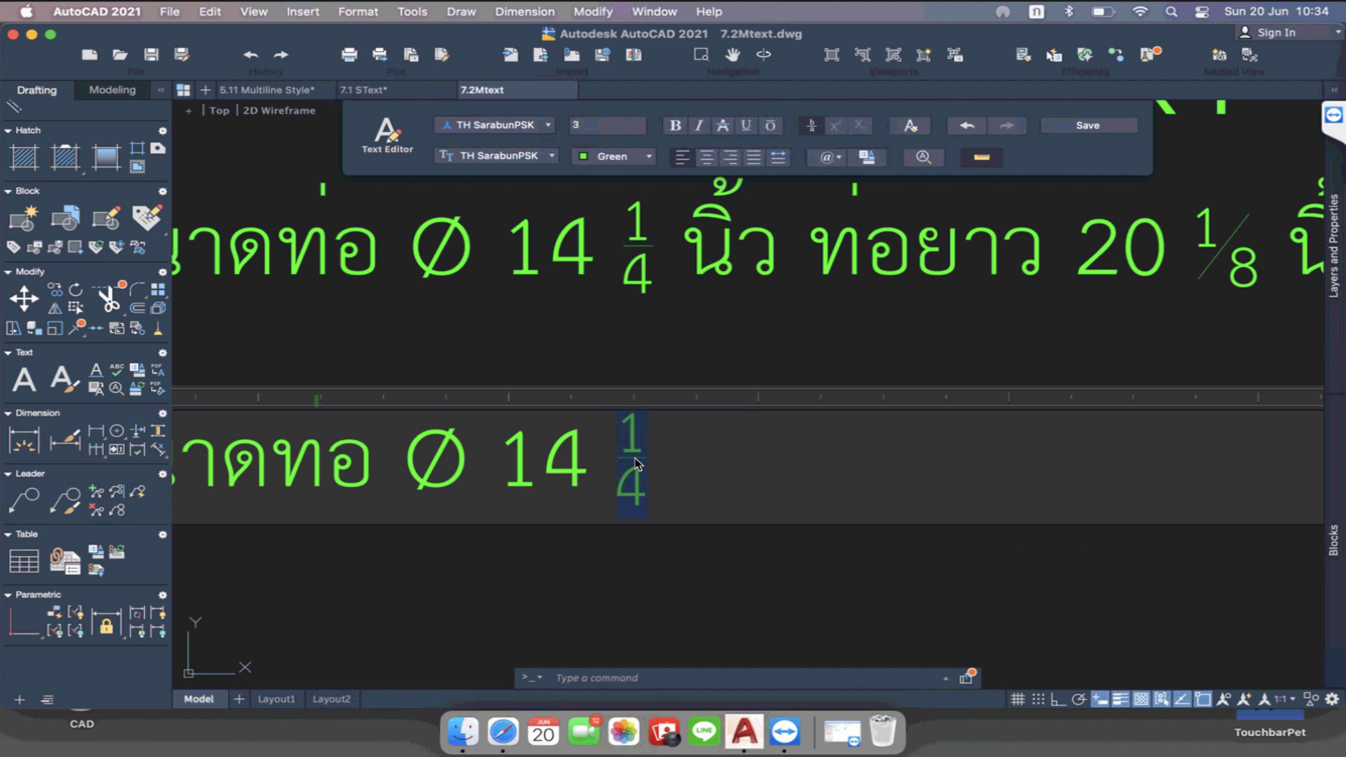
double_click(637, 463)
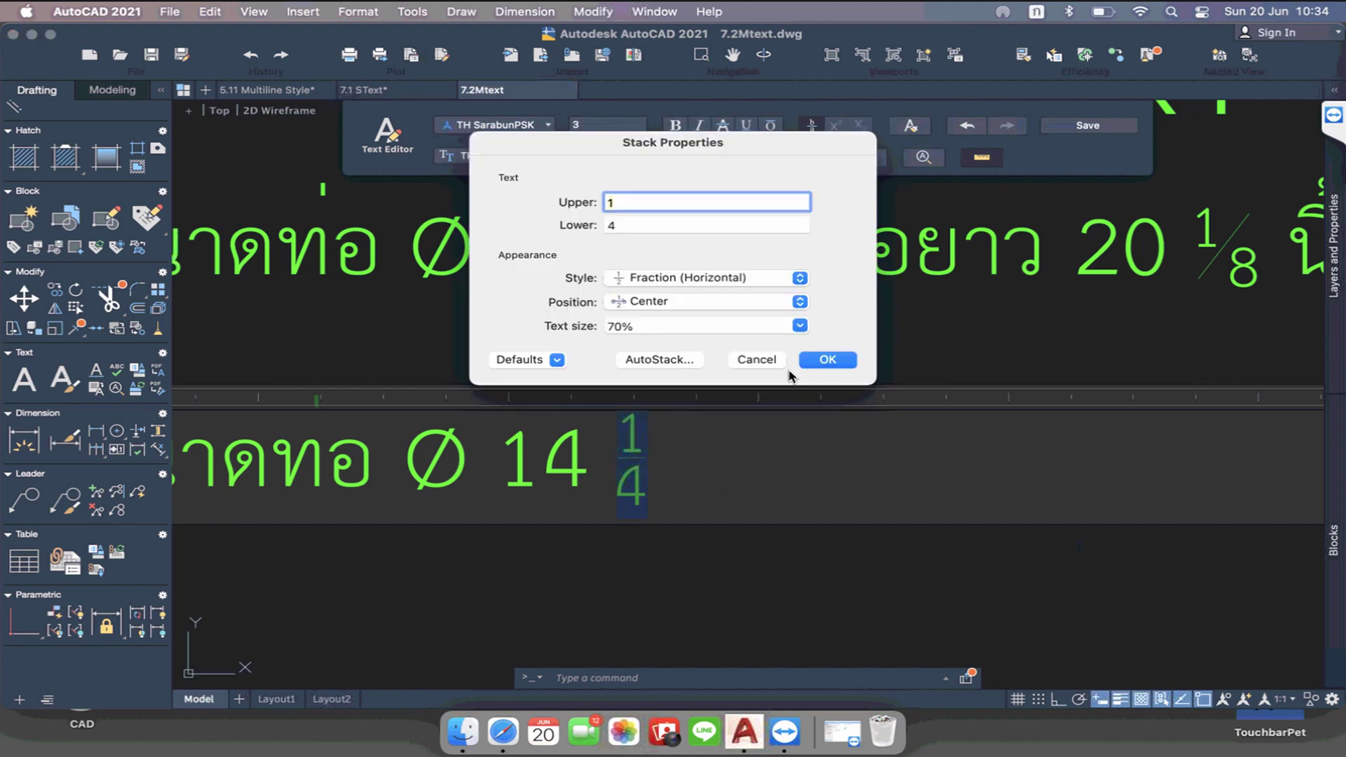
left_click(757, 359)
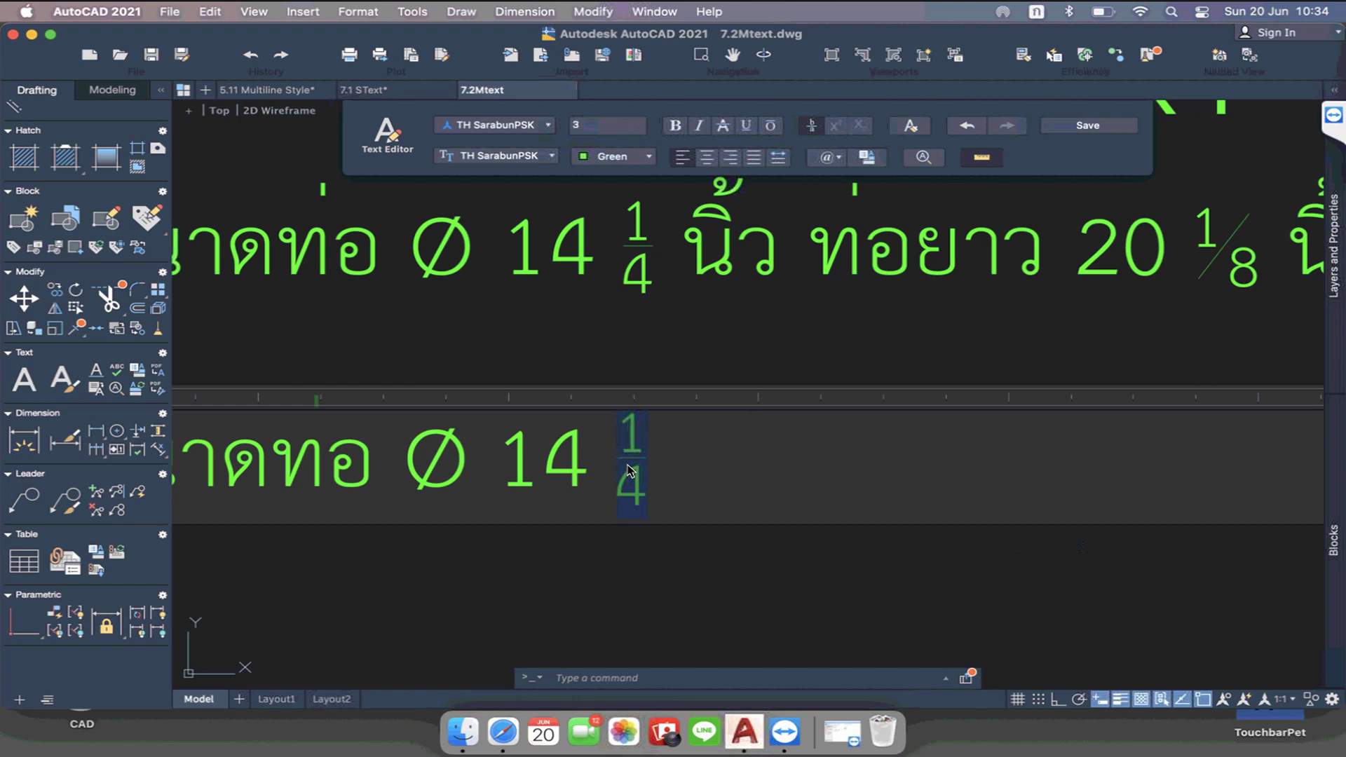
double_click(638, 459)
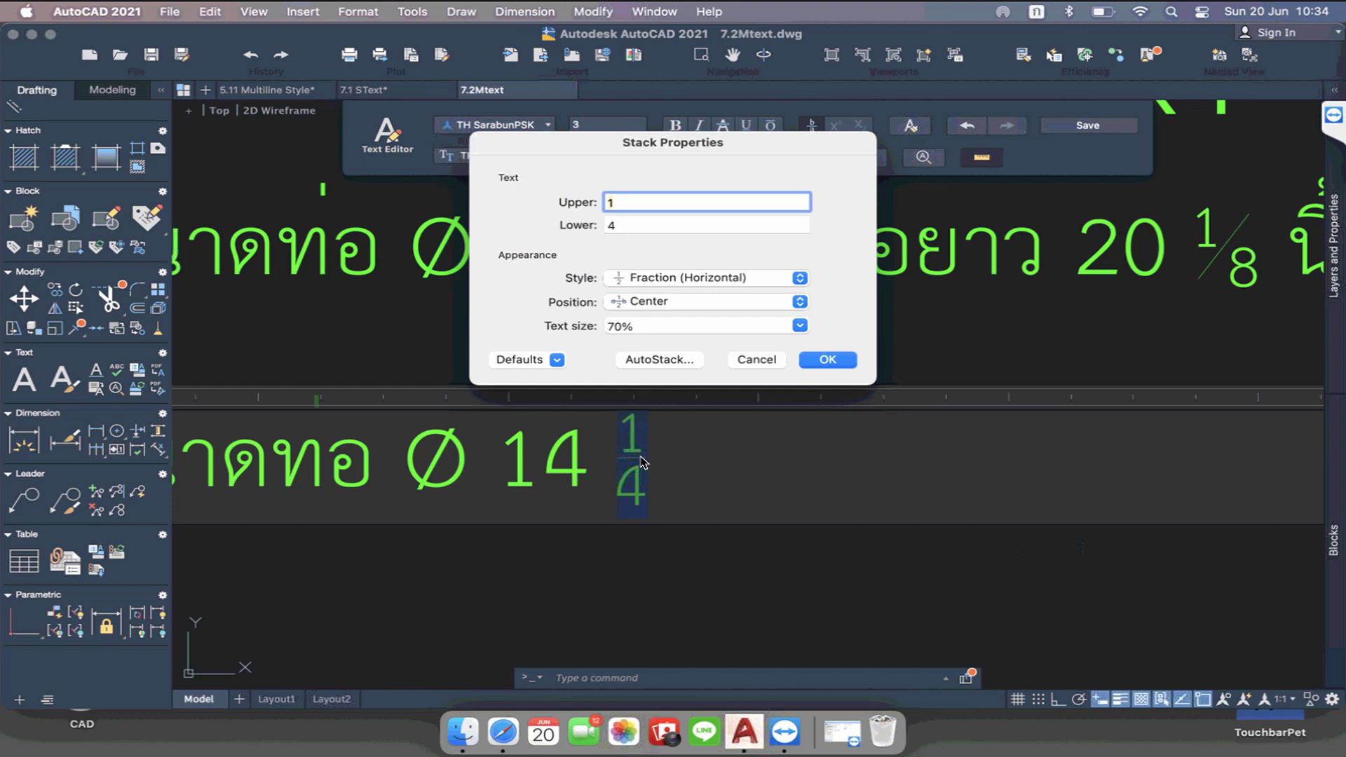
left_click(757, 360)
left_click(715, 466)
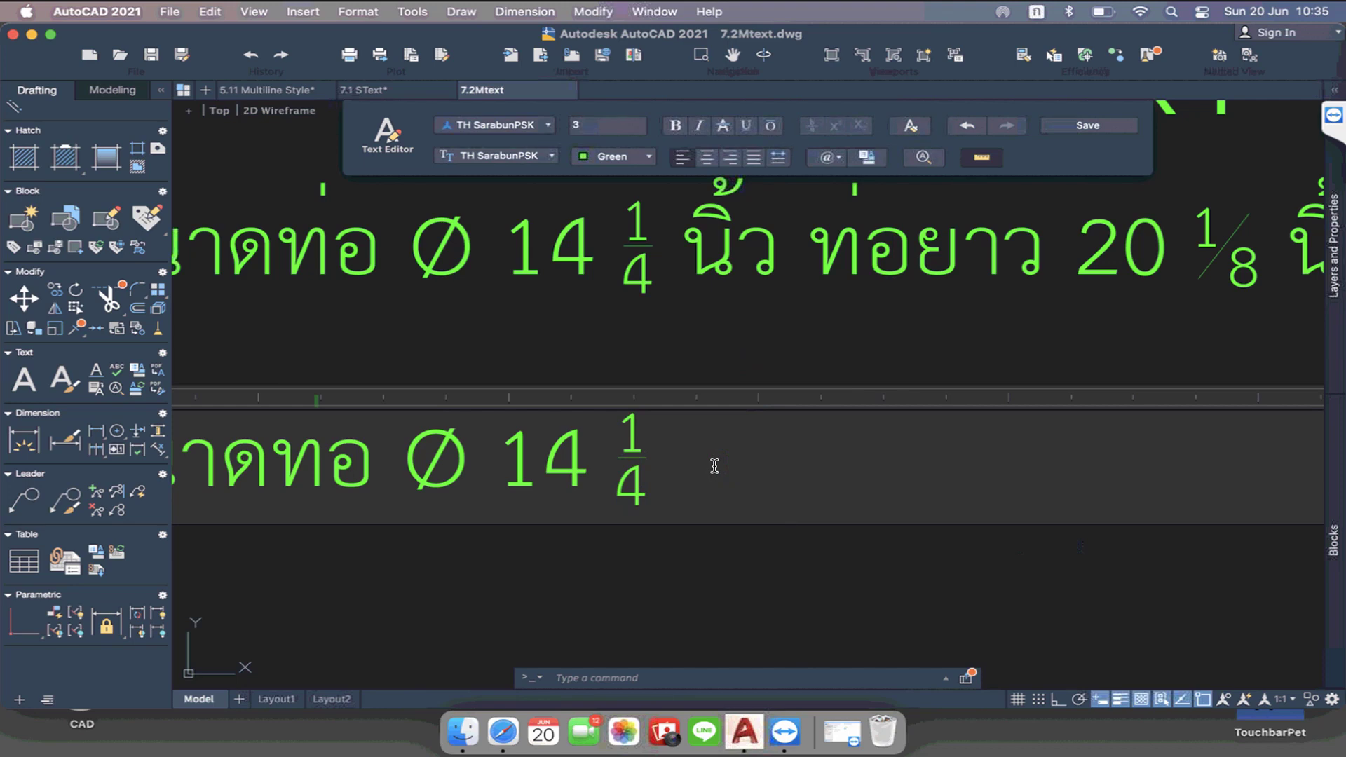
Type นิ้ว ท่อยาว 20 followed by an auto-stacked 1/8 fraction, fixing stray characters
type("ob")
key("BackSpace")
key("BackSpace")
type("นิ้ว ")
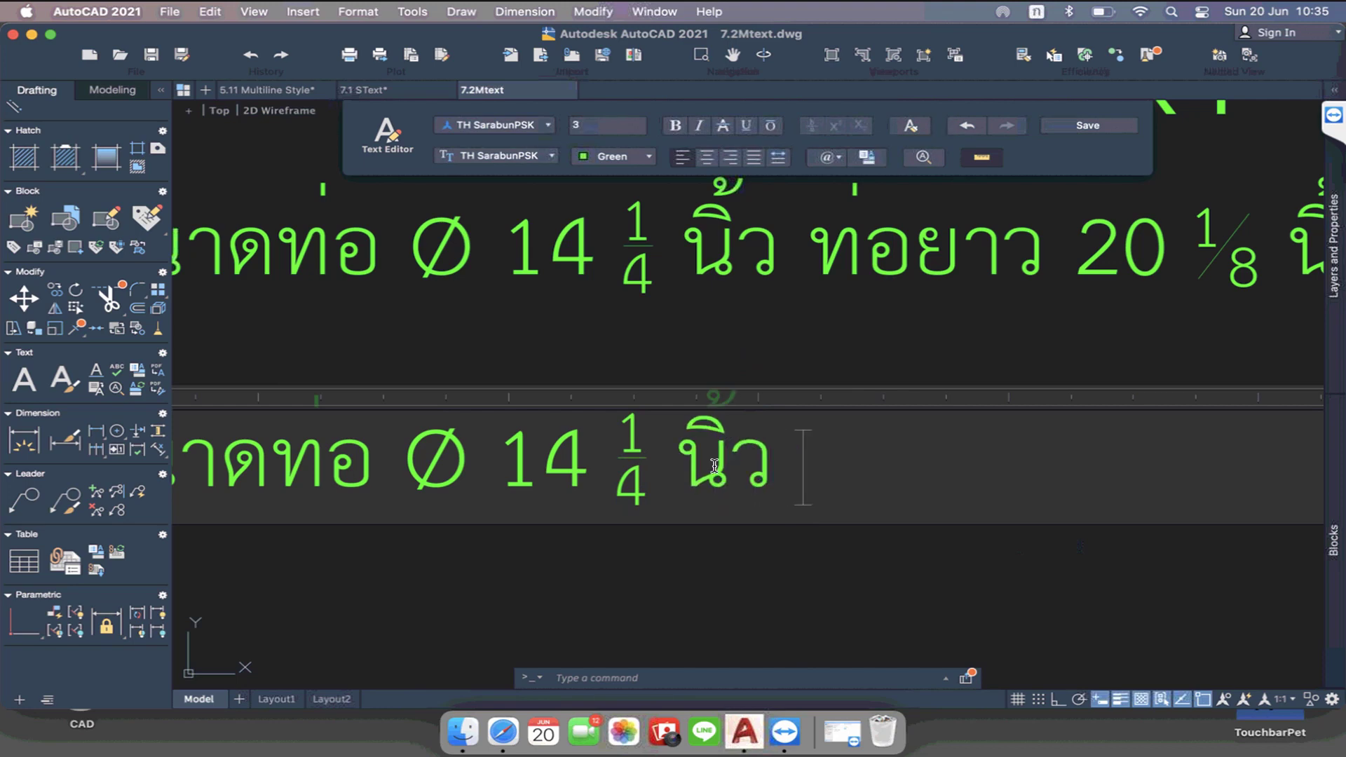
type("ท่อยาว")
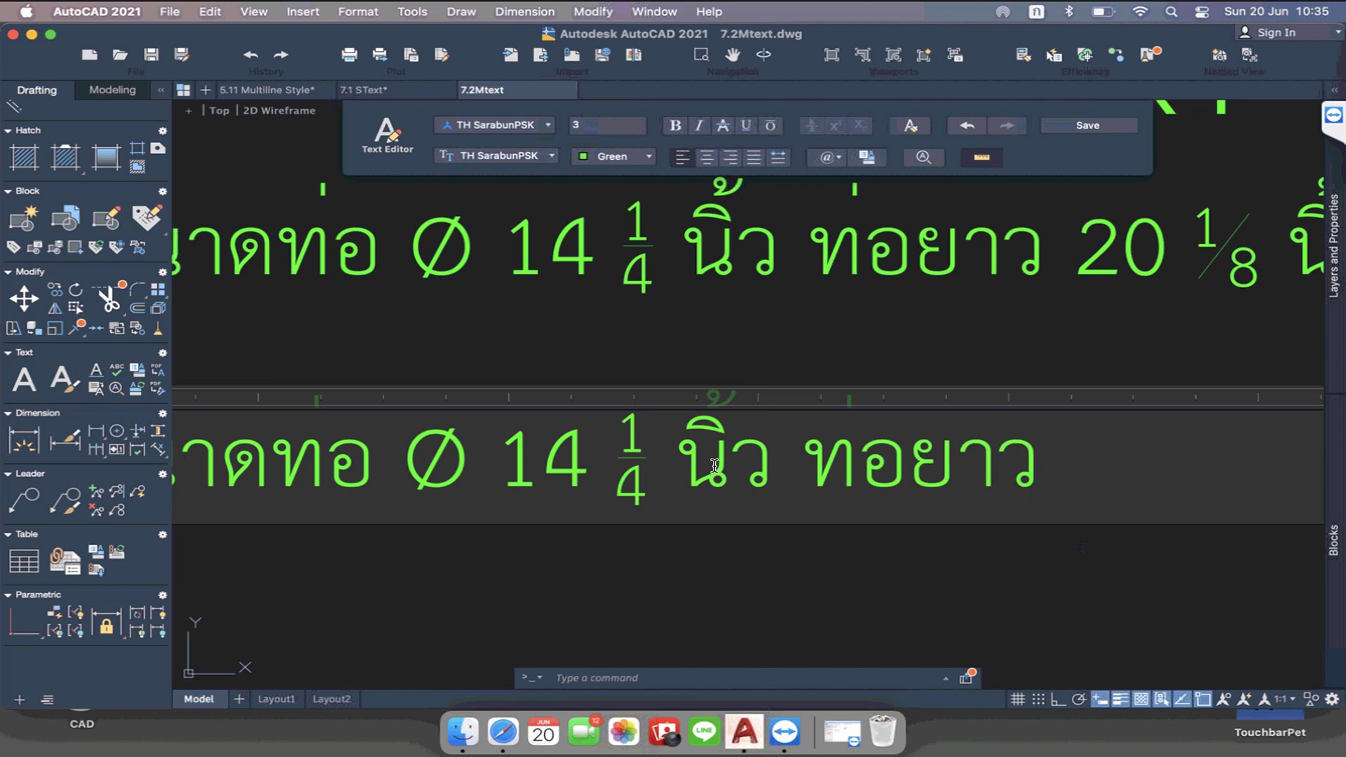
type(" 20")
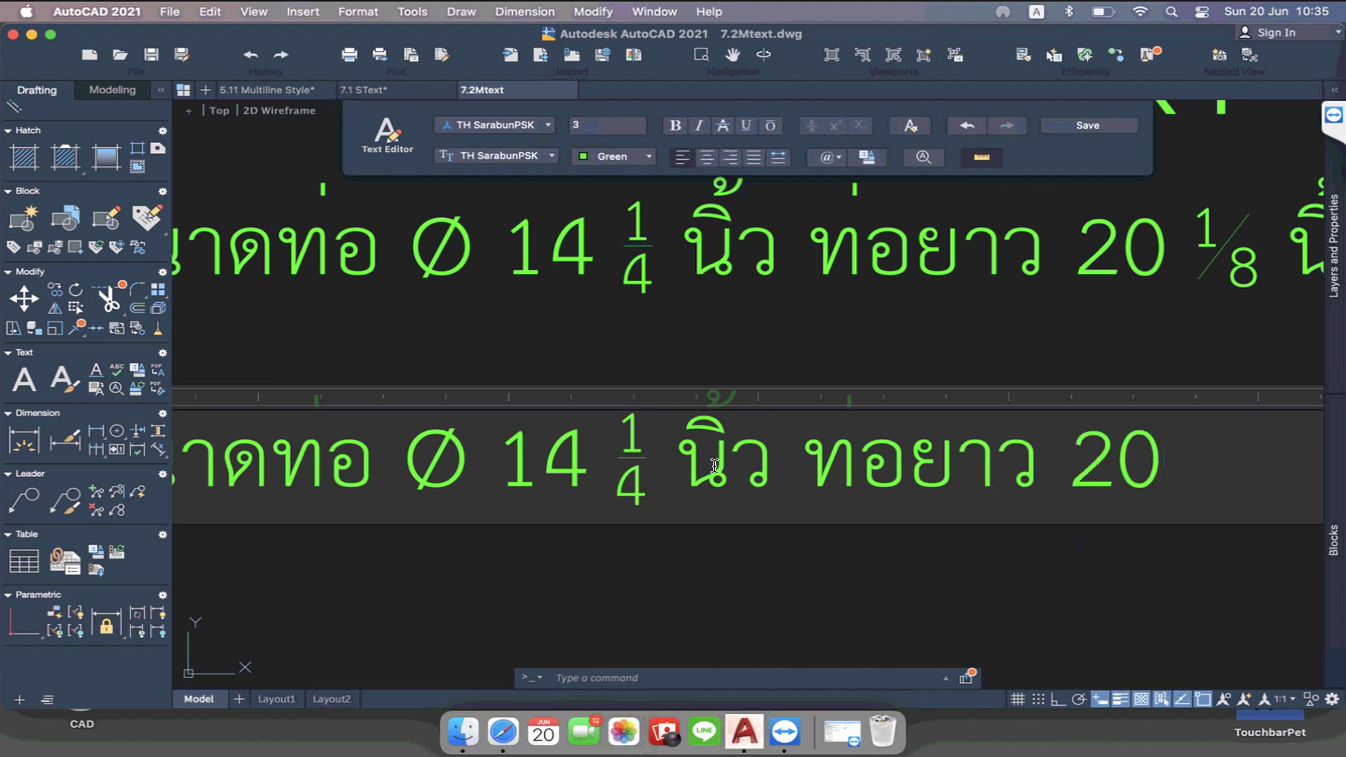
key("ctrl+space")
type("ๅฝ")
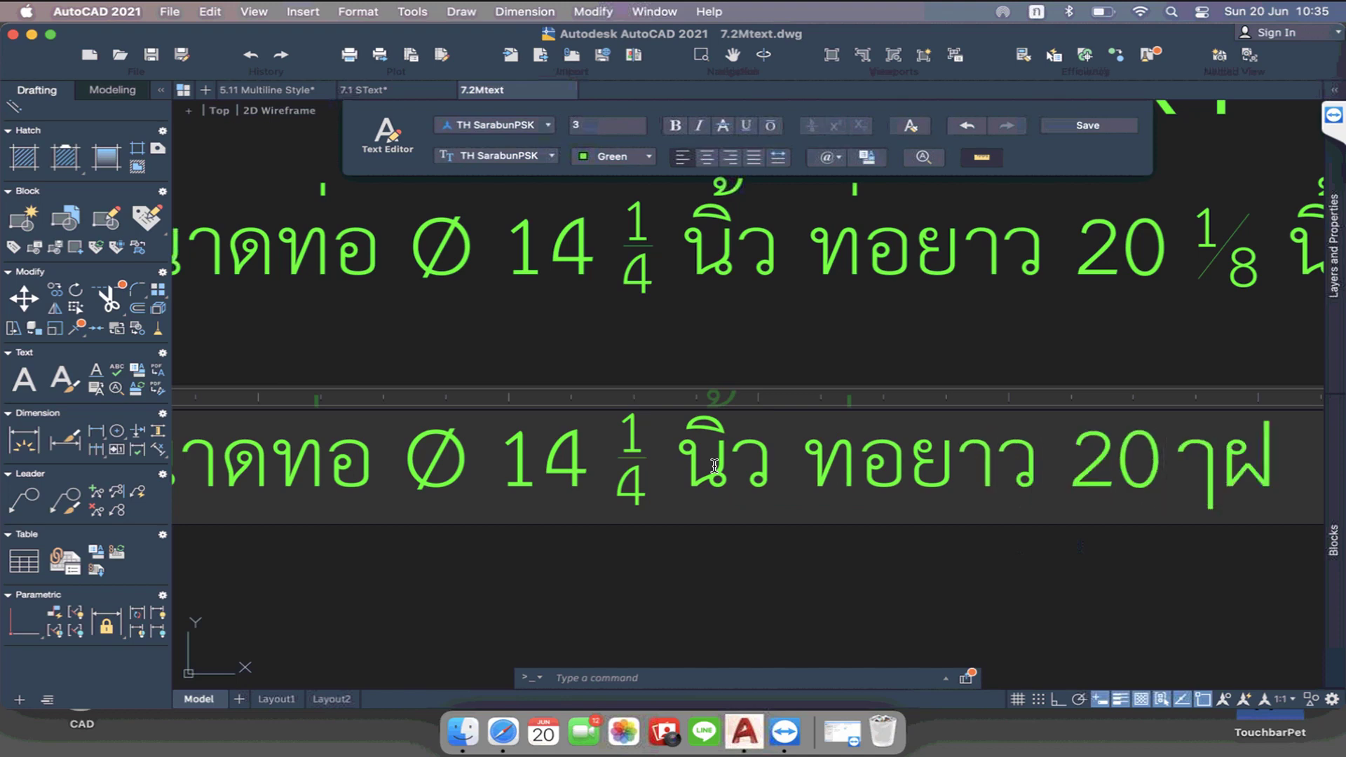
type("ค")
key("BackSpace")
key("BackSpace")
key("BackSpace")
key("ctrl+space")
type("1")
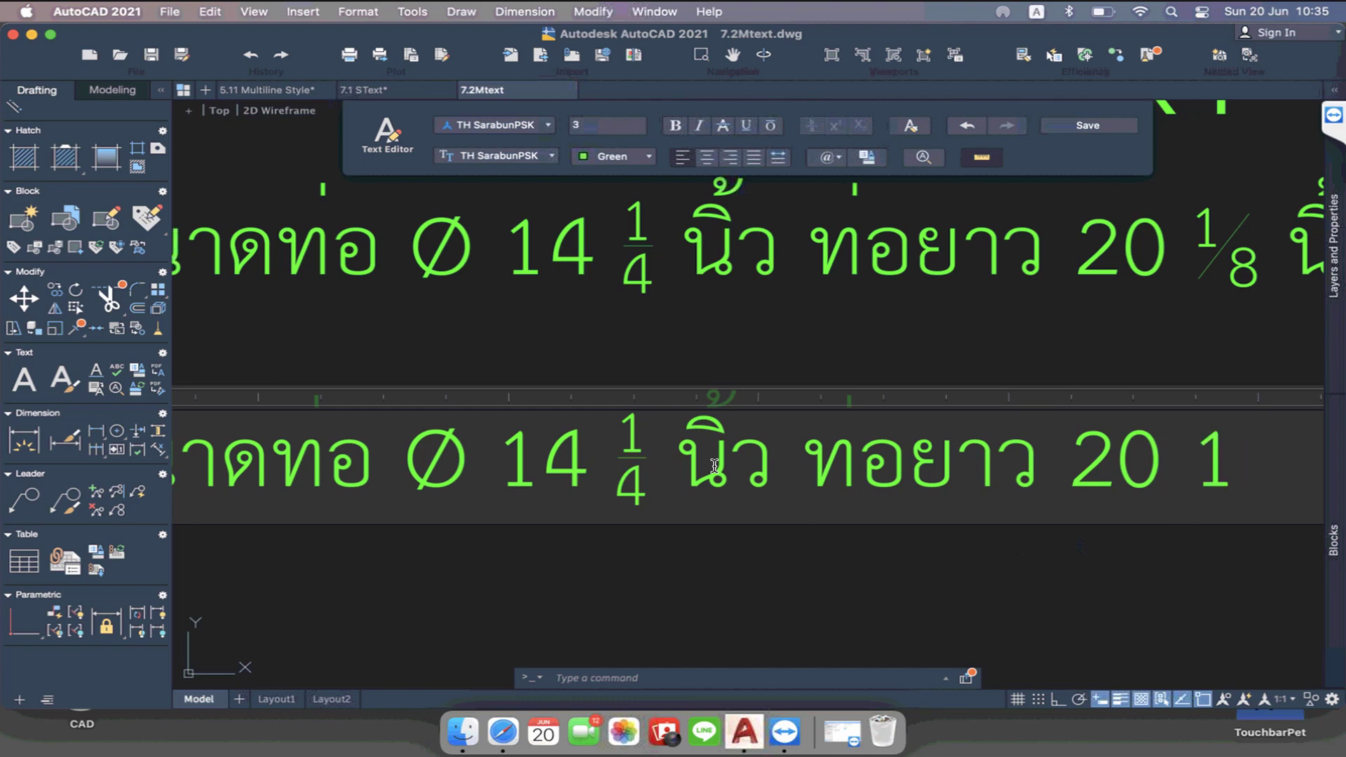
type("/9")
key("BackSpace")
type("8")
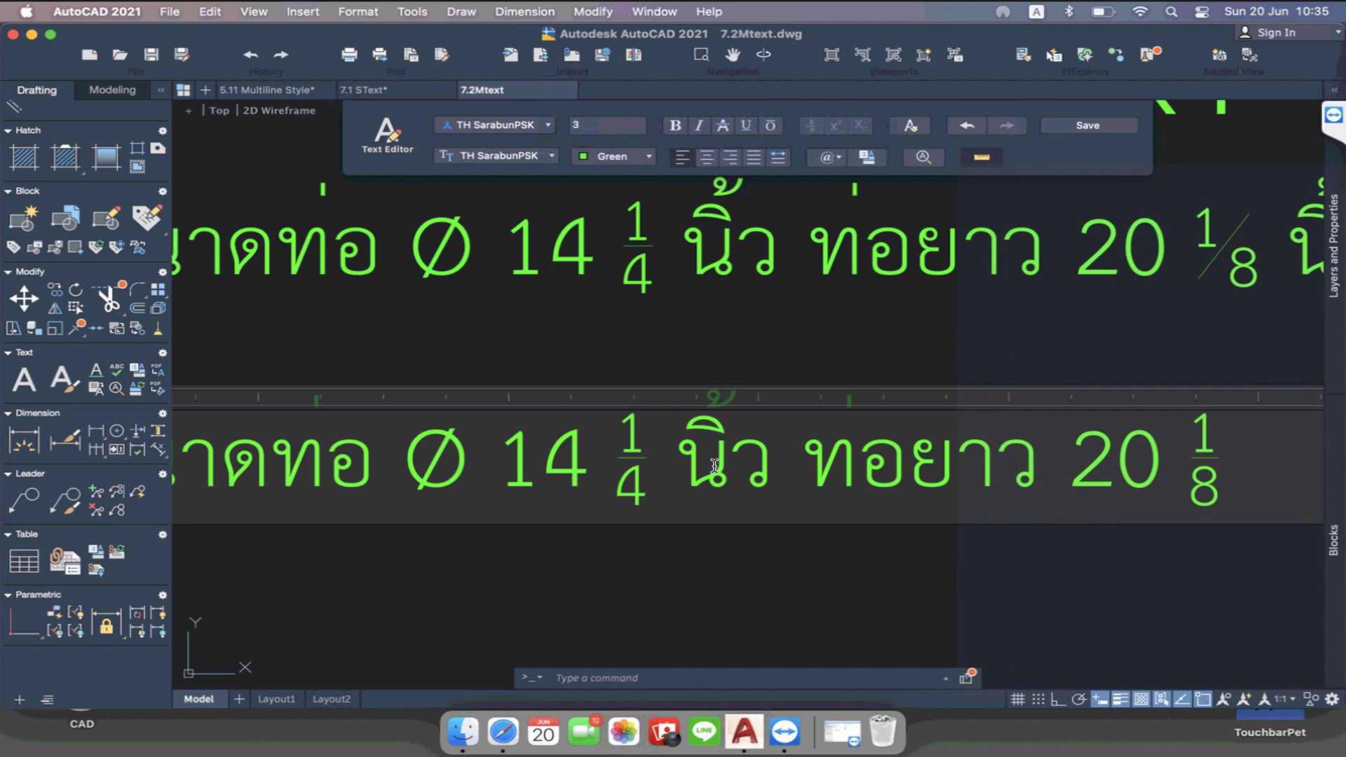
Zoom around the text, then double-click the stacked 1/8 after 20 to open Stack Properties
scroll(781, 595, "up", 3)
scroll(715, 549, "up", 2)
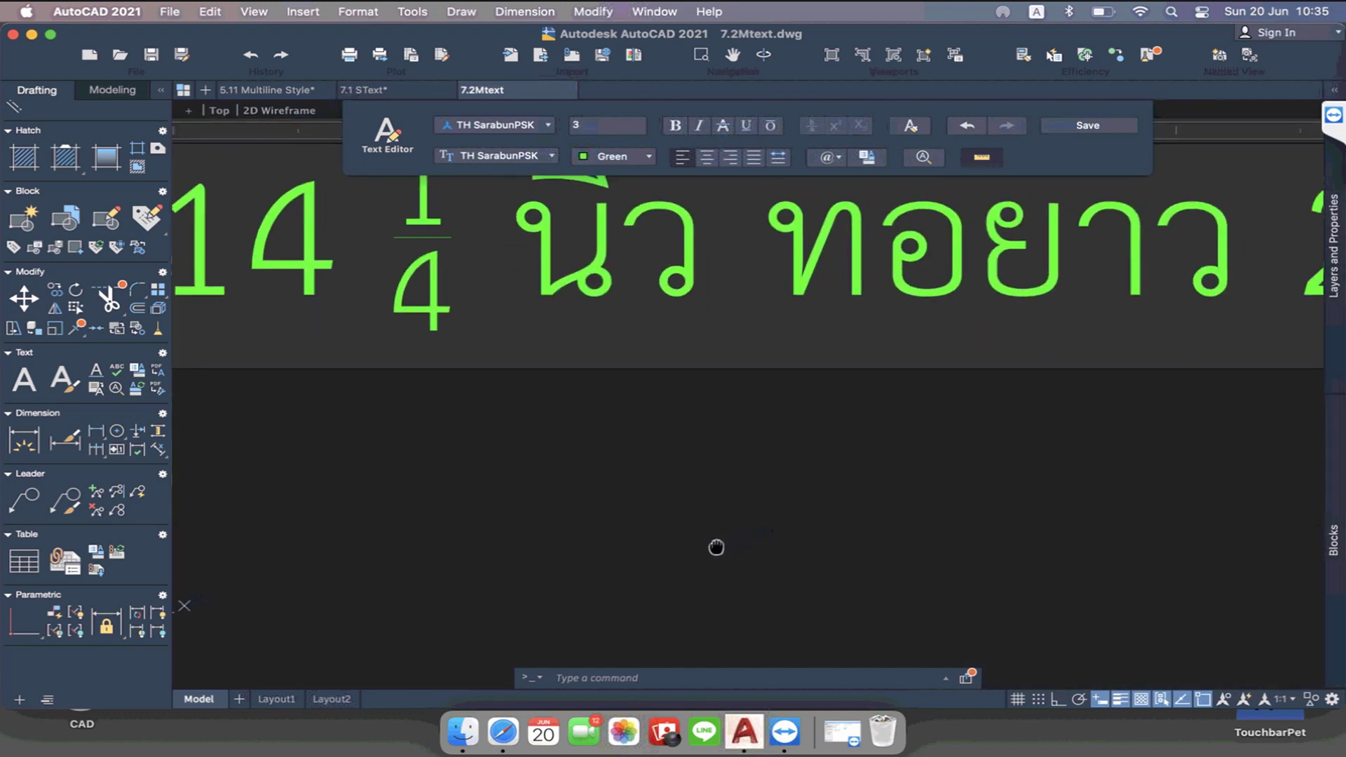
scroll(538, 598, "up", 2)
scroll(537, 598, "down", 3)
scroll(589, 514, "down", 1)
scroll(685, 490, "up", 4)
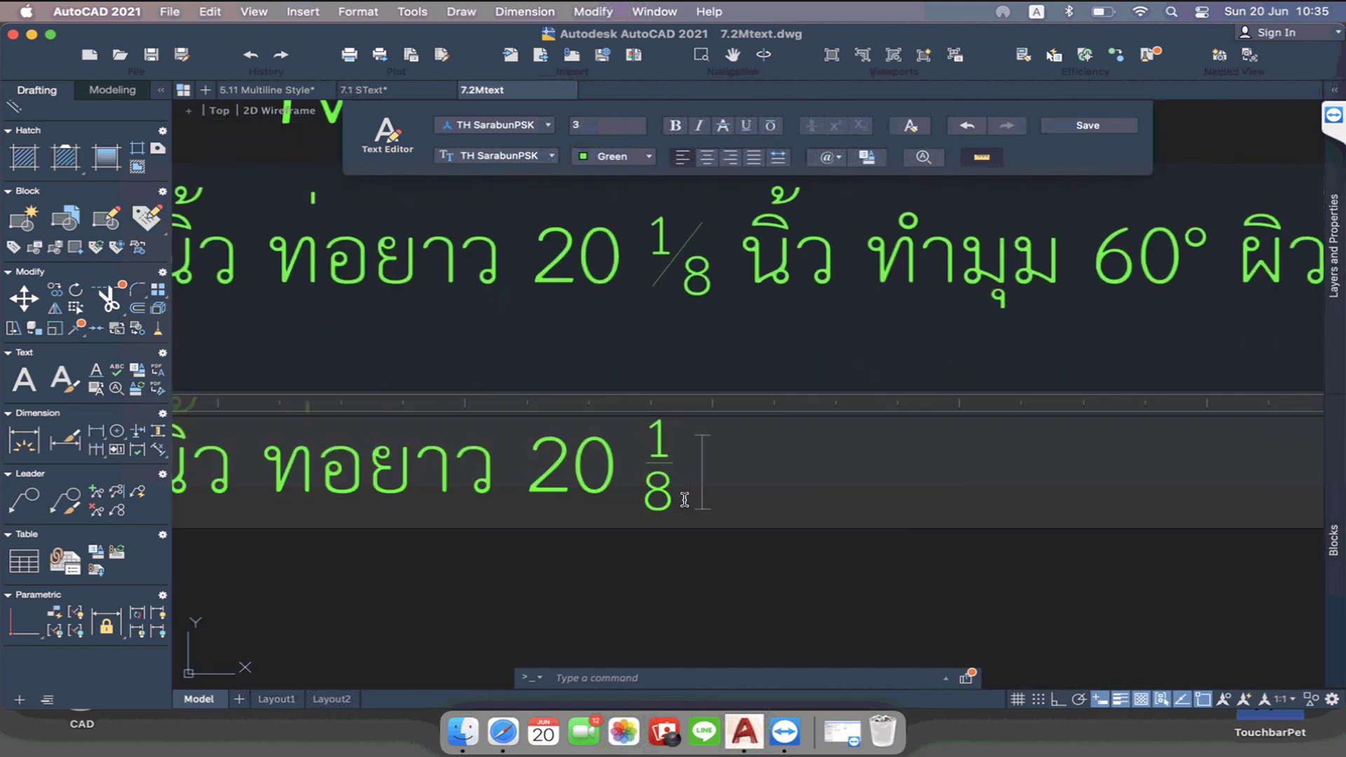
scroll(772, 459, "down", 2)
scroll(617, 470, "down", 1)
scroll(578, 473, "down", 1)
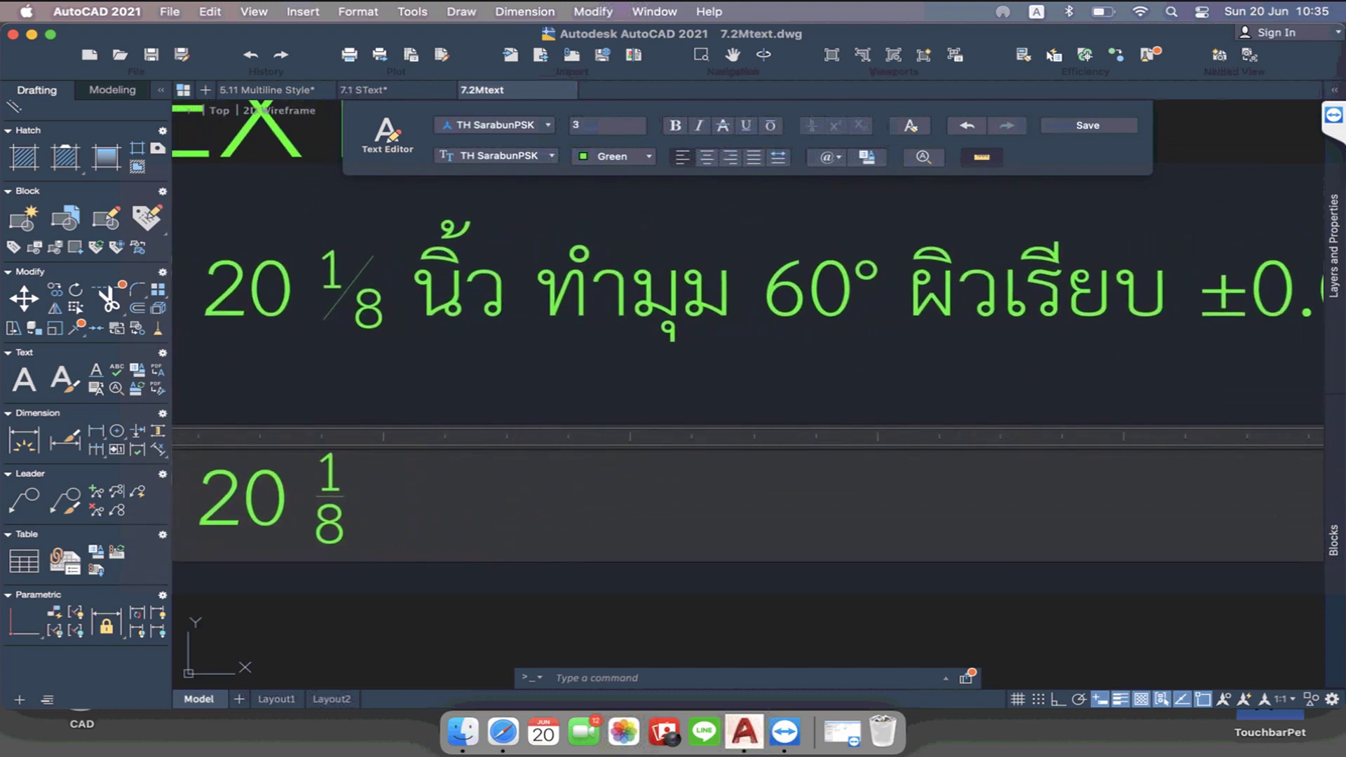
scroll(576, 475, "down", 1)
scroll(522, 458, "up", 2)
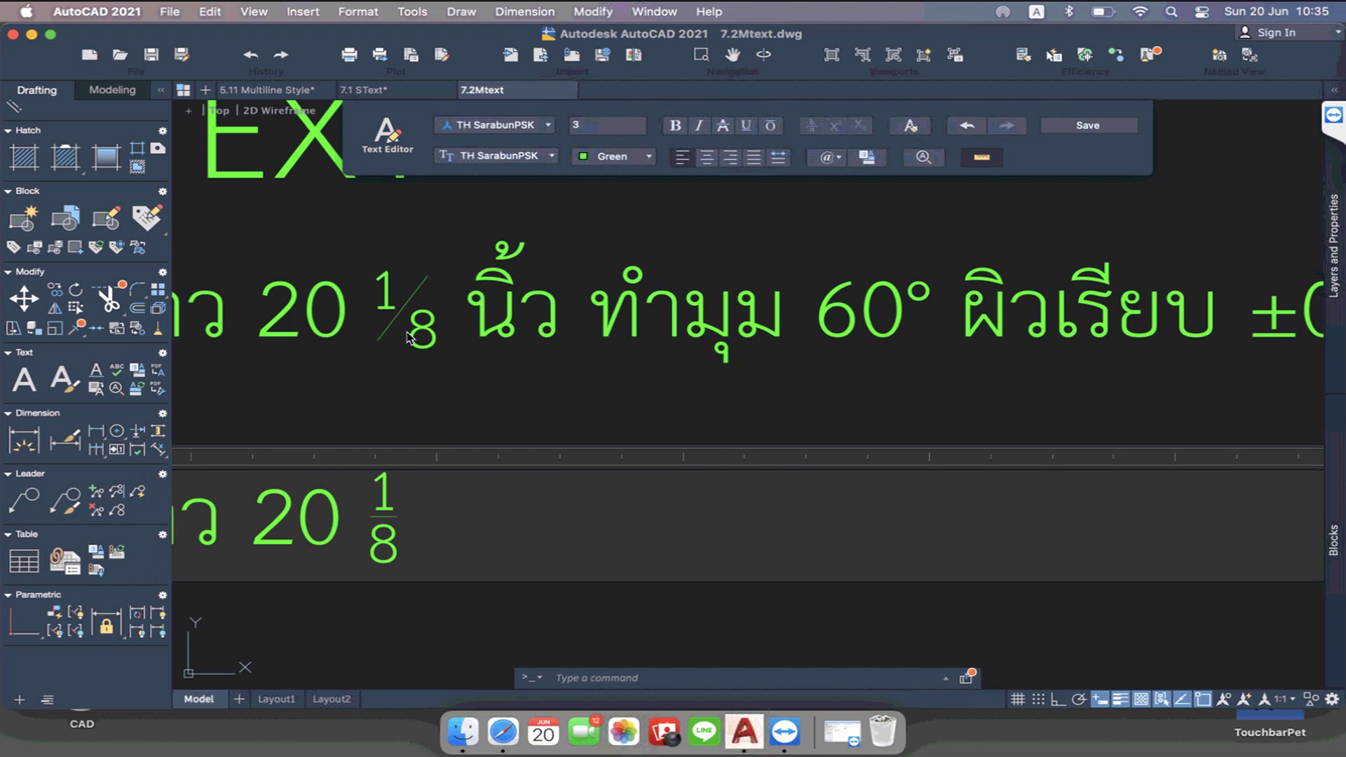
left_click(390, 527)
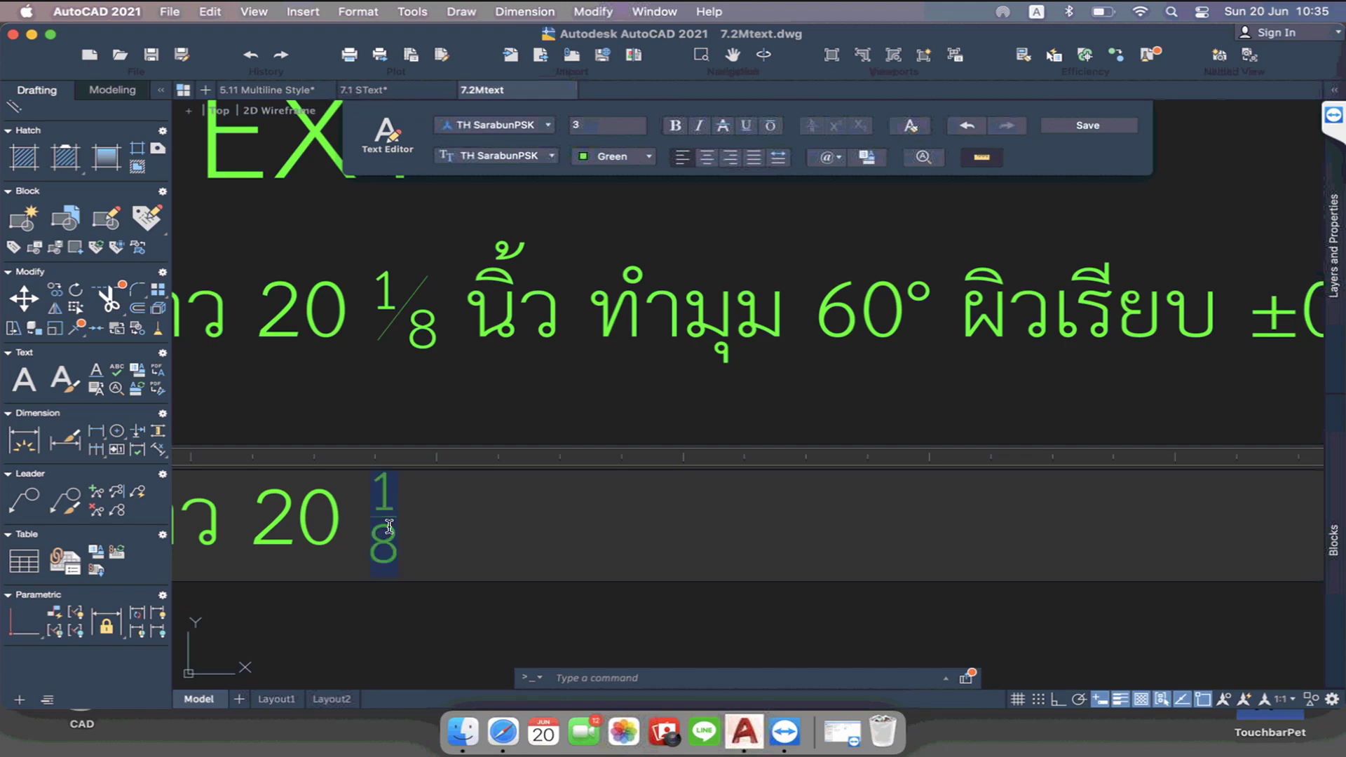
double_click(390, 529)
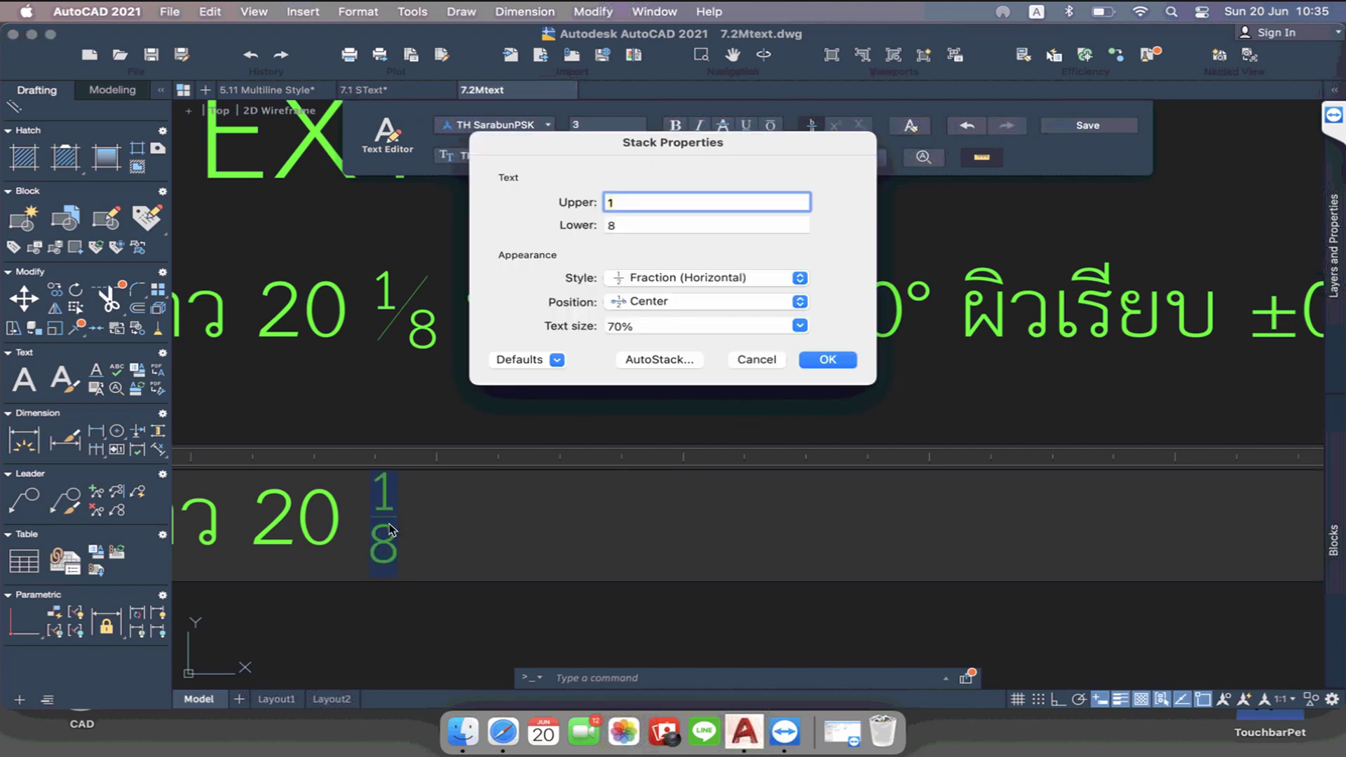
Set the 1/8 stack style to Fraction (Diagonal) with Center position and confirm with OK
left_click(787, 281)
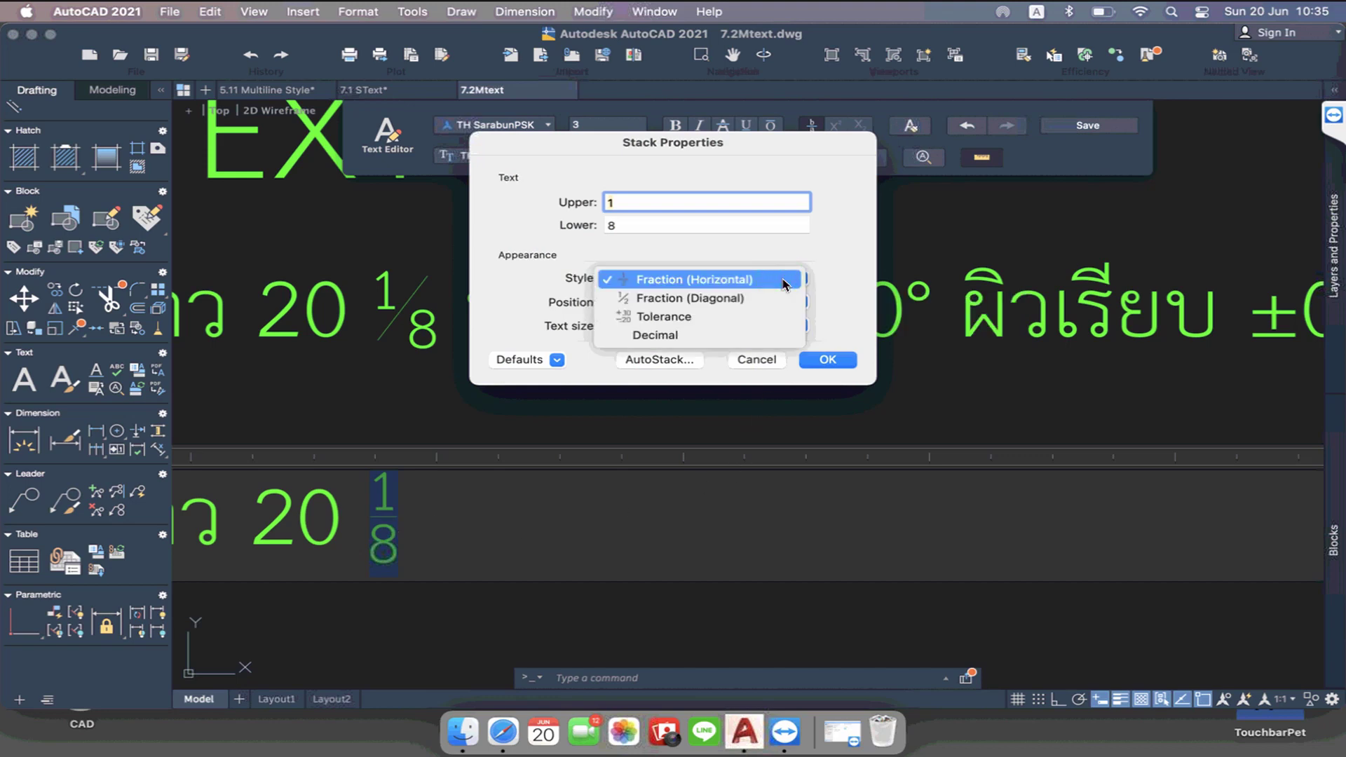
left_click(784, 280)
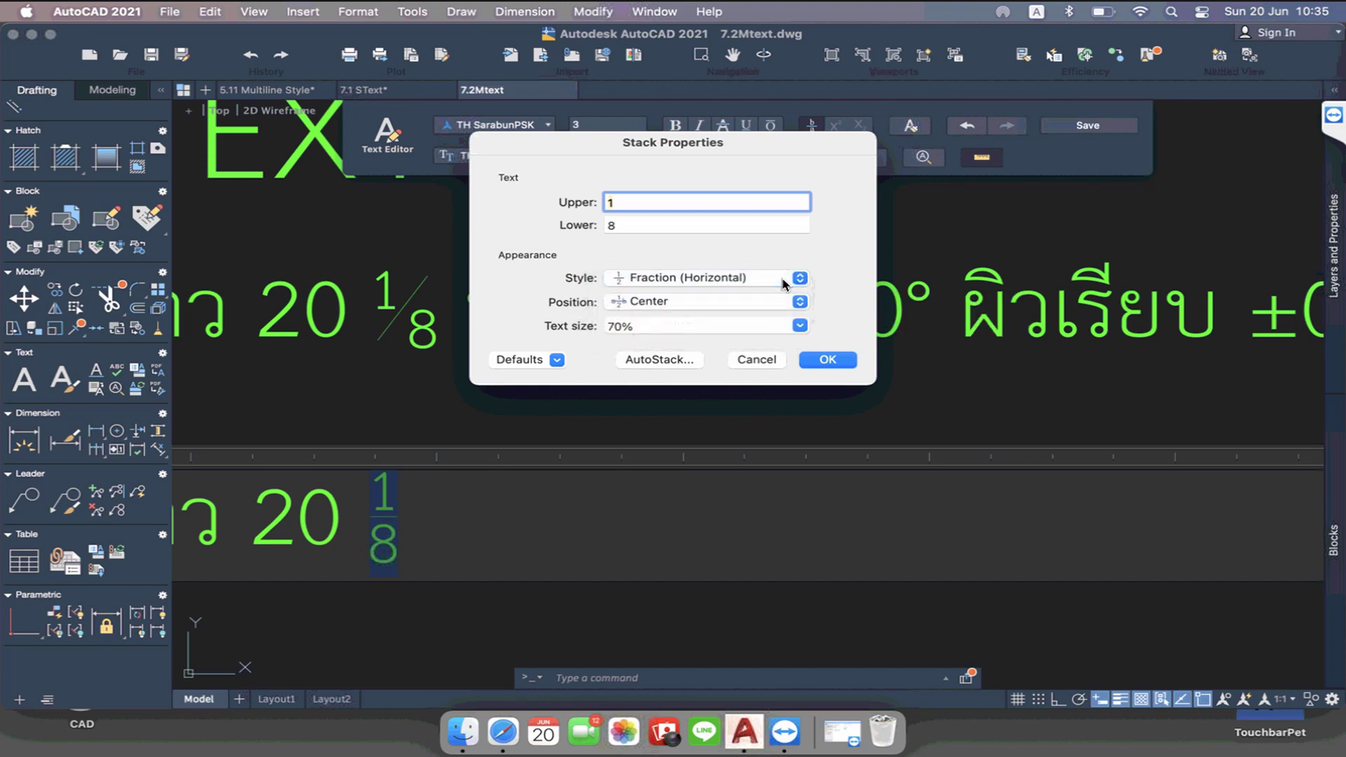
left_click(783, 305)
left_click(777, 303)
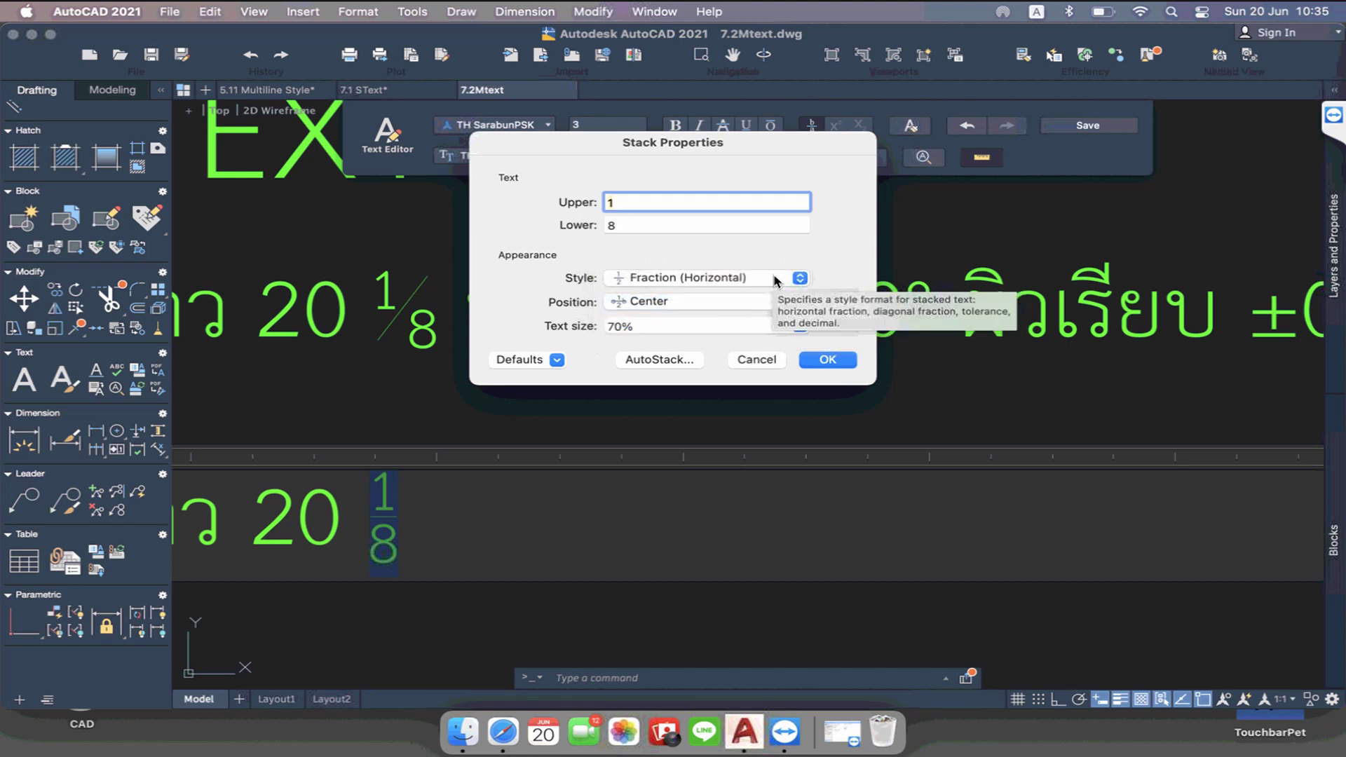
left_click(775, 281)
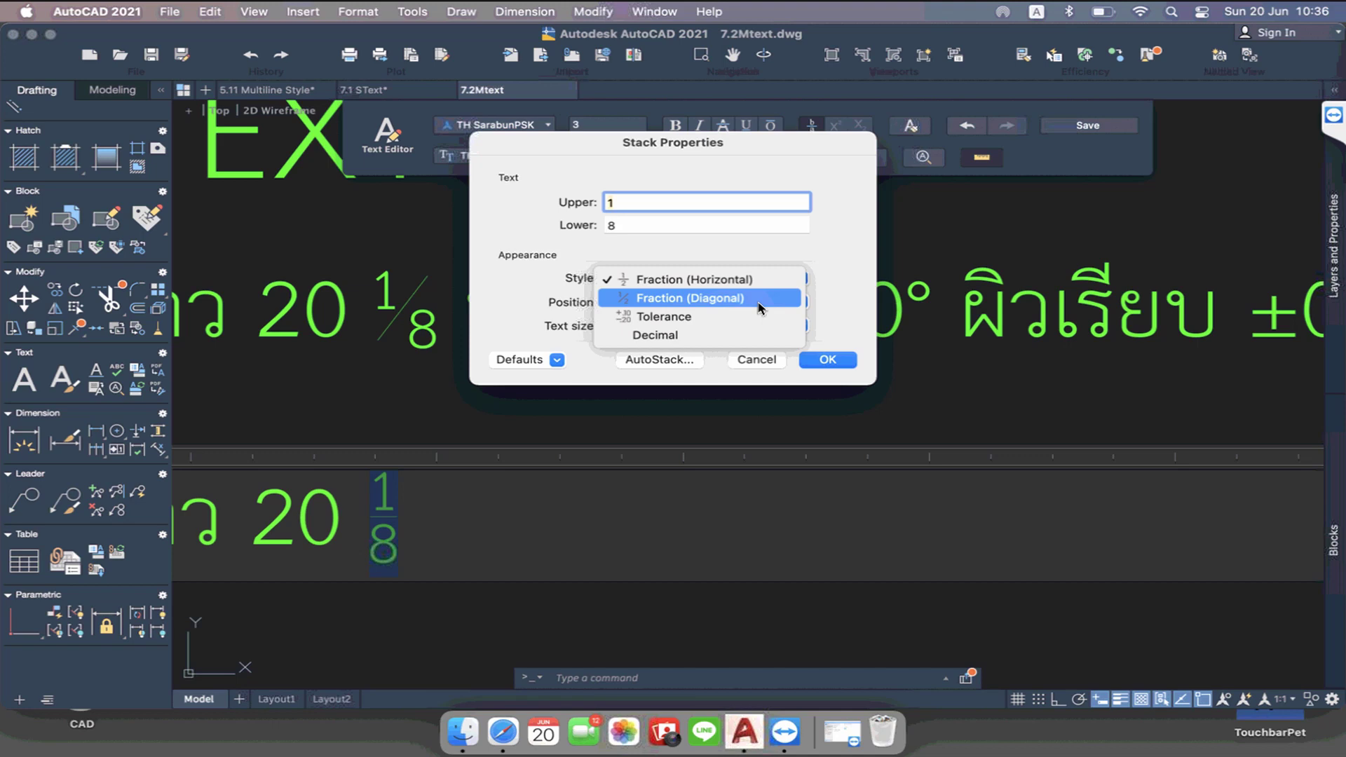
left_click(759, 307)
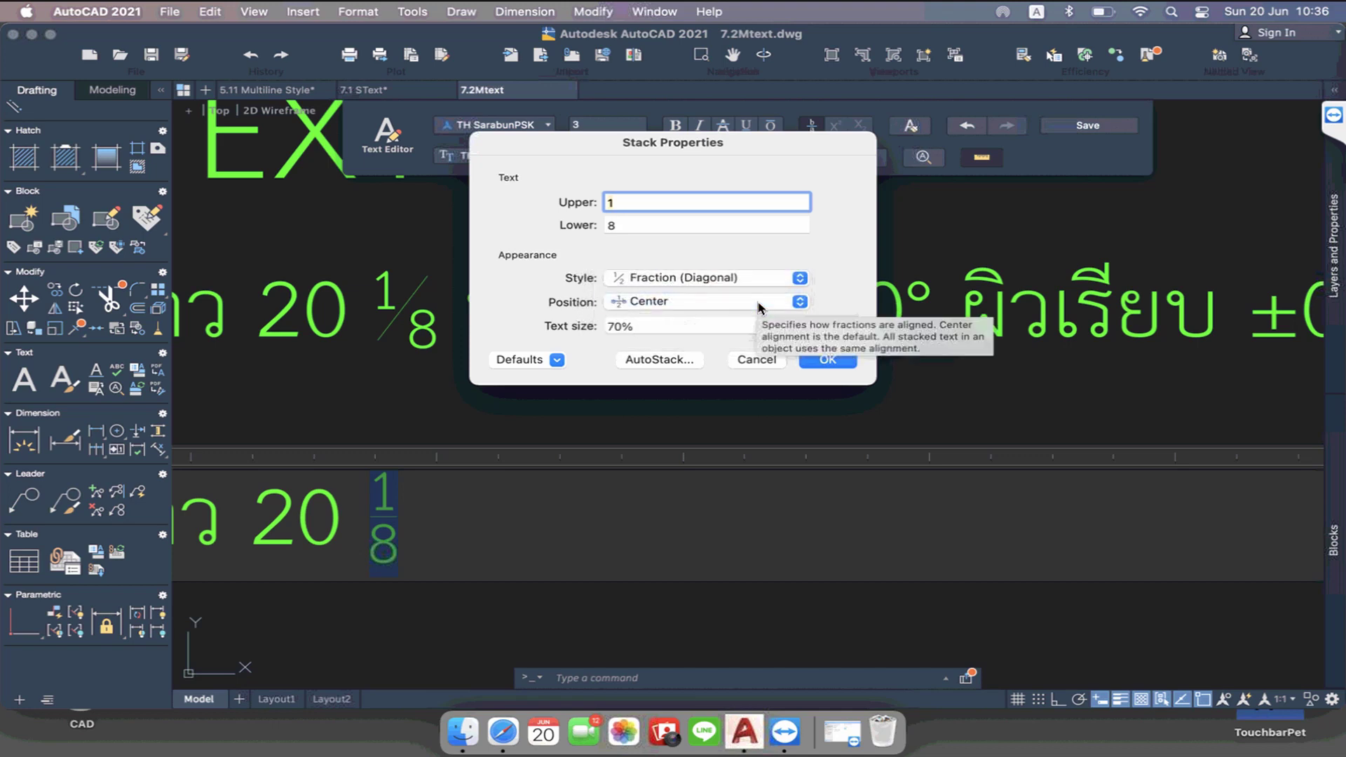
left_click(829, 360)
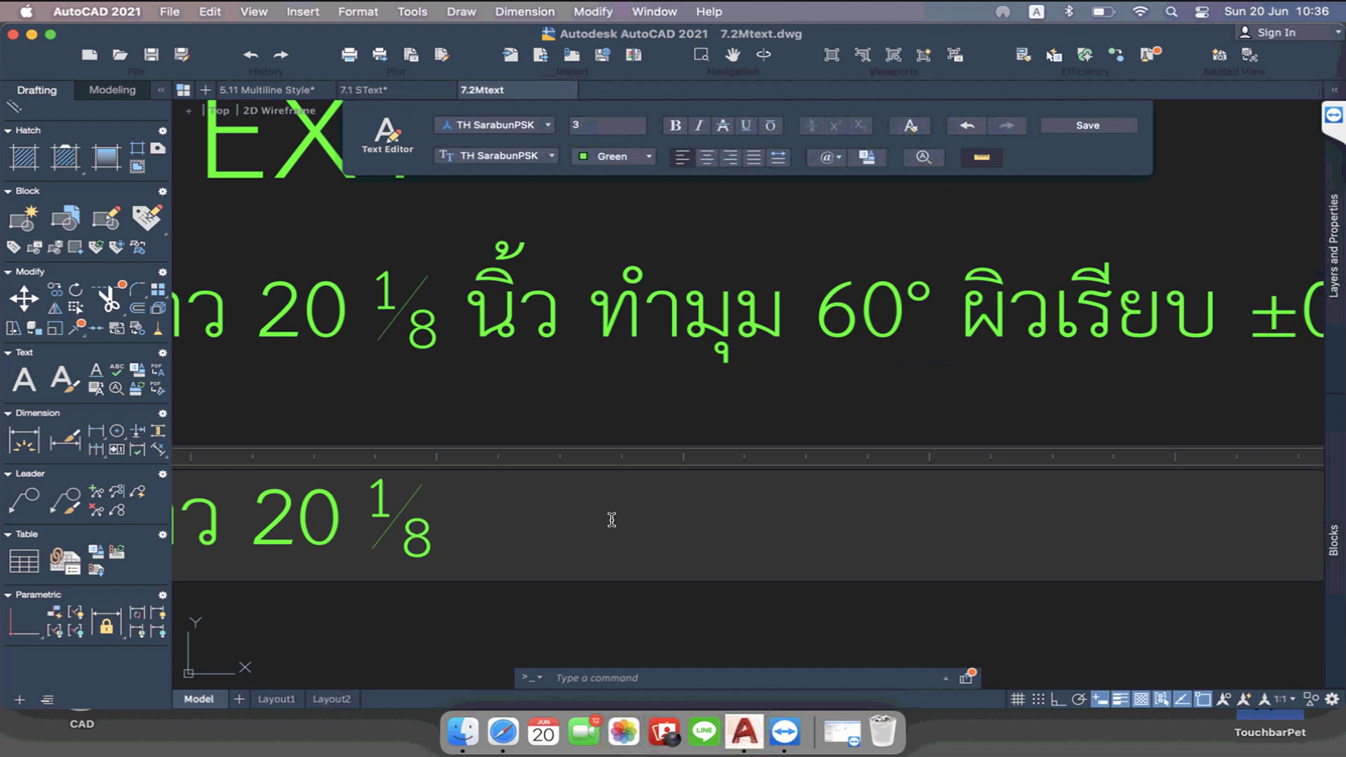
scroll(605, 519, "down", 2)
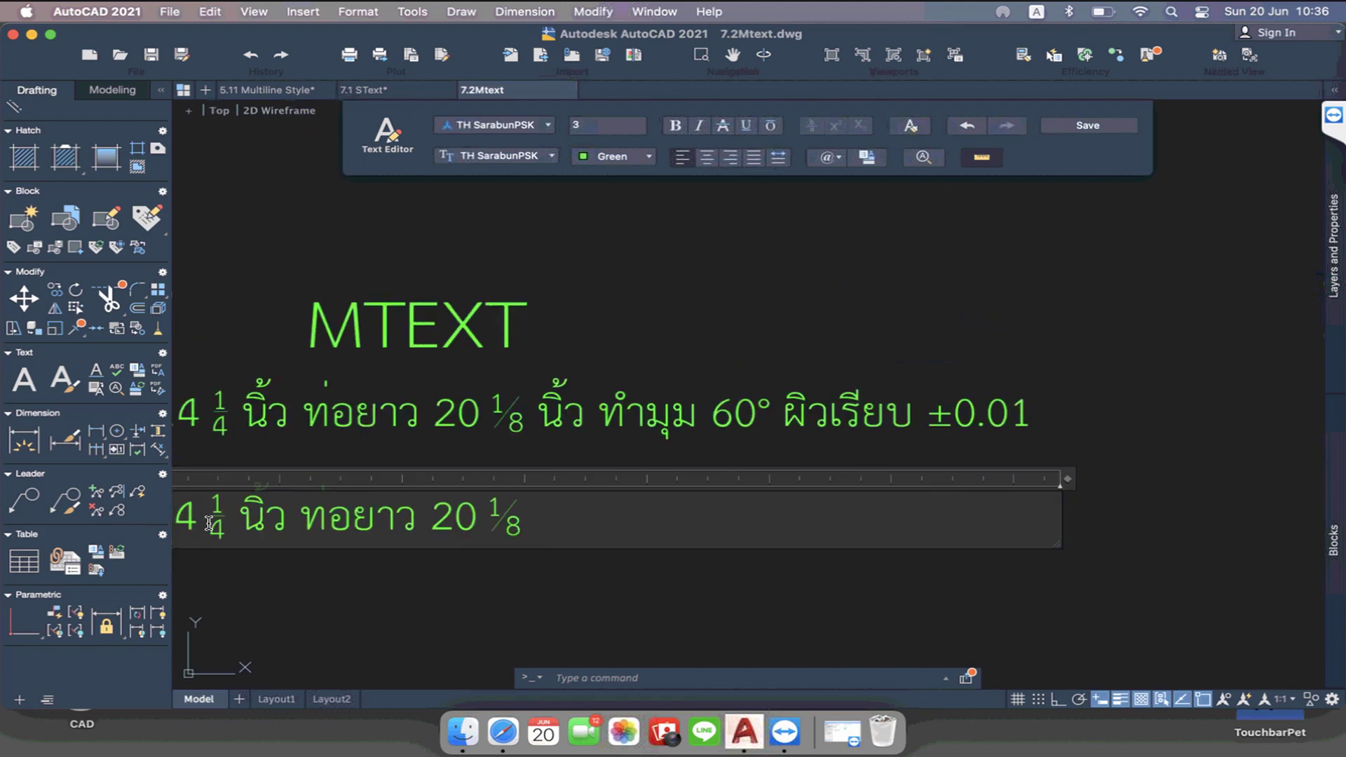
scroll(501, 523, "up", 2)
scroll(519, 524, "up", 1)
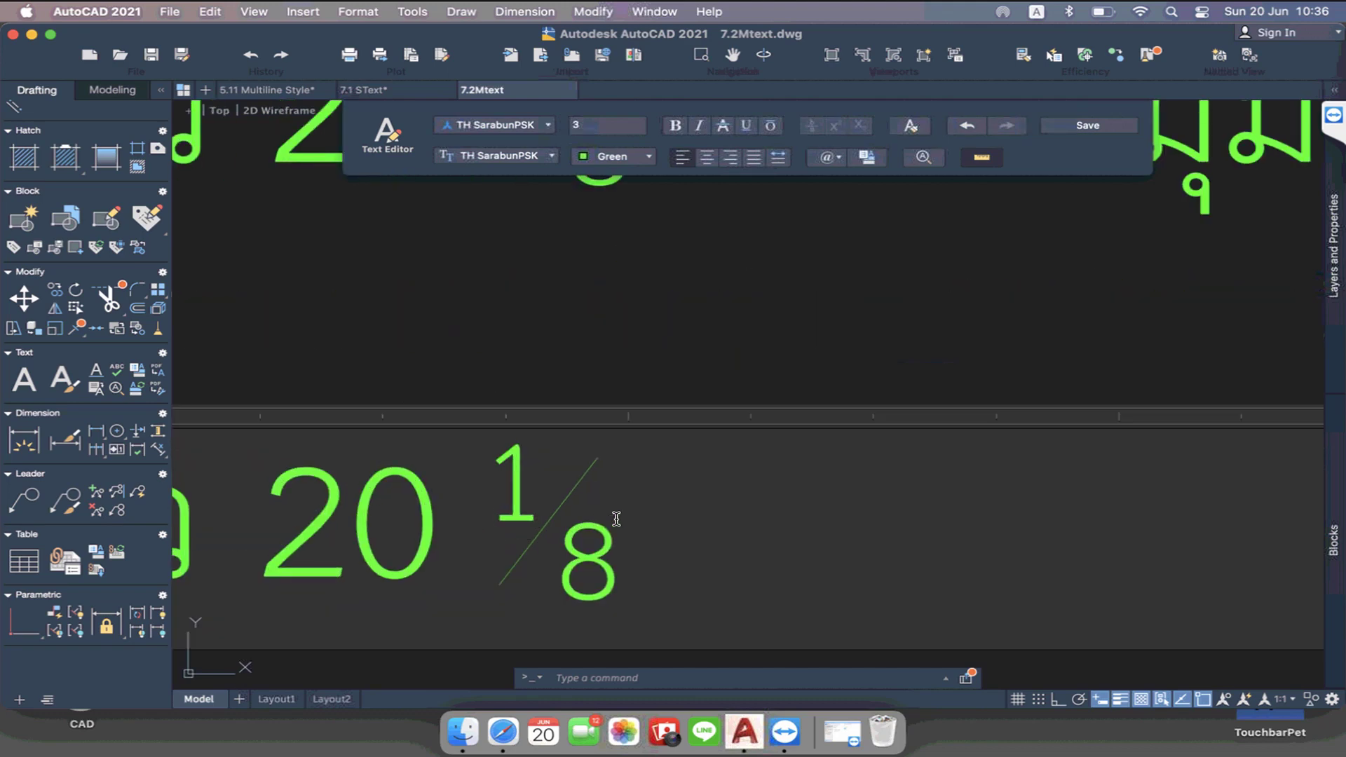
scroll(583, 527, "down", 3)
scroll(583, 526, "up", 3)
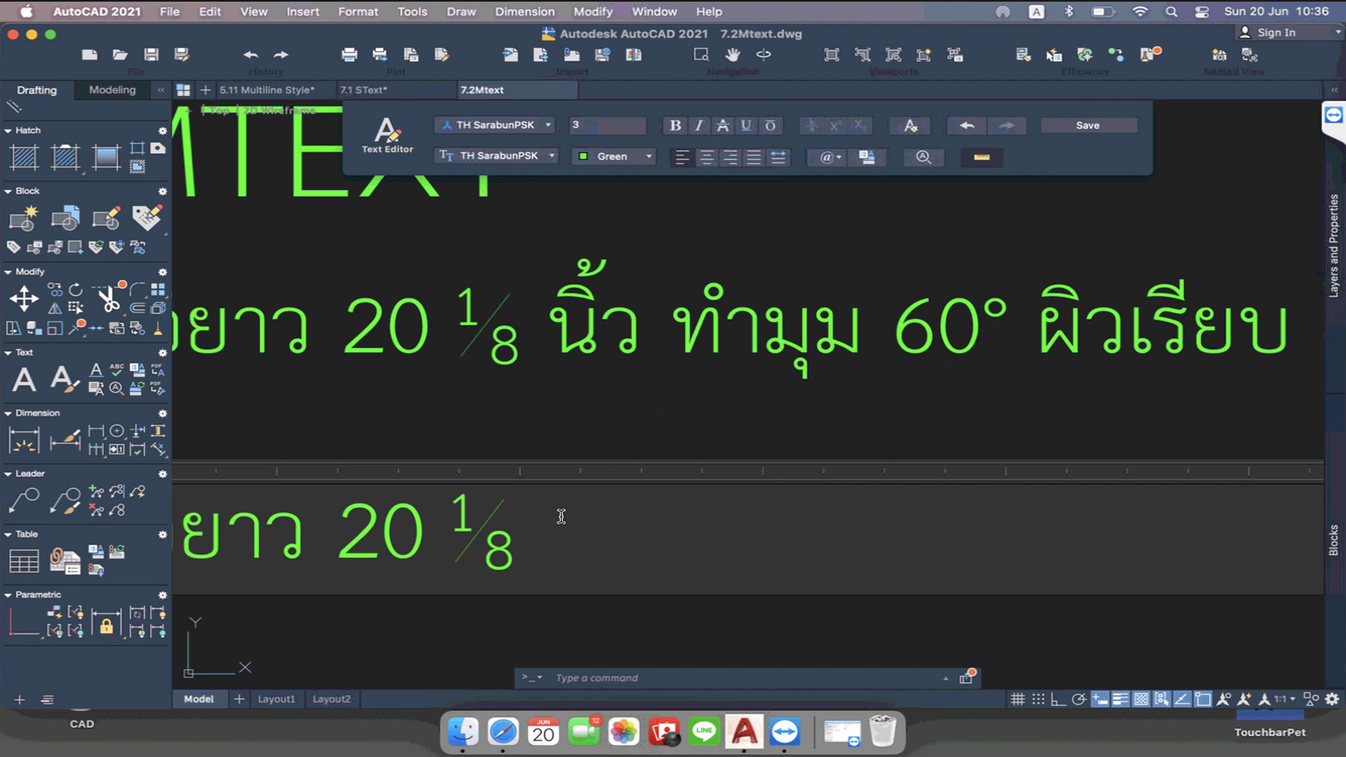
Type นิ้ว ทำมุม 60 with a Degrees symbol, then ผิวเรียบ, removing mistyped characters
type("ob")
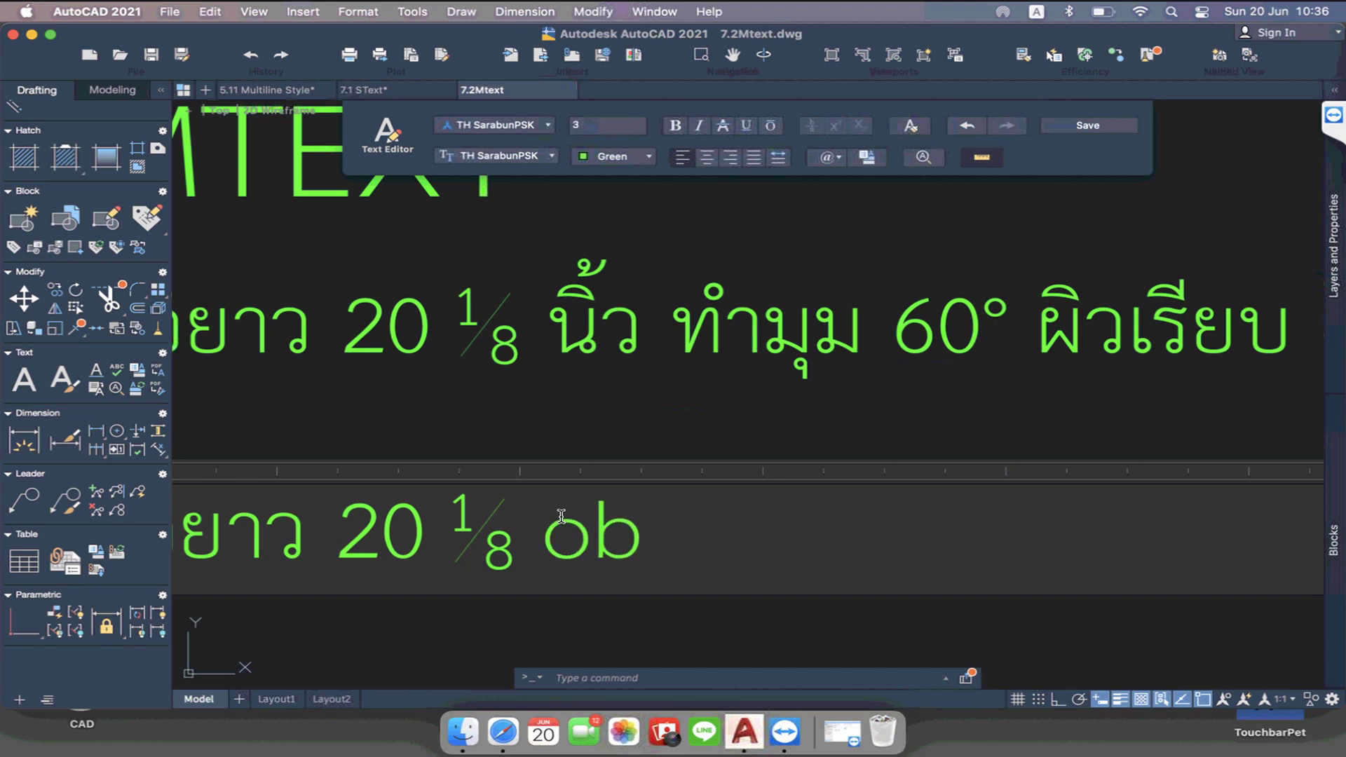
key("BackSpace")
key("BackSpace")
type("นิ้ว")
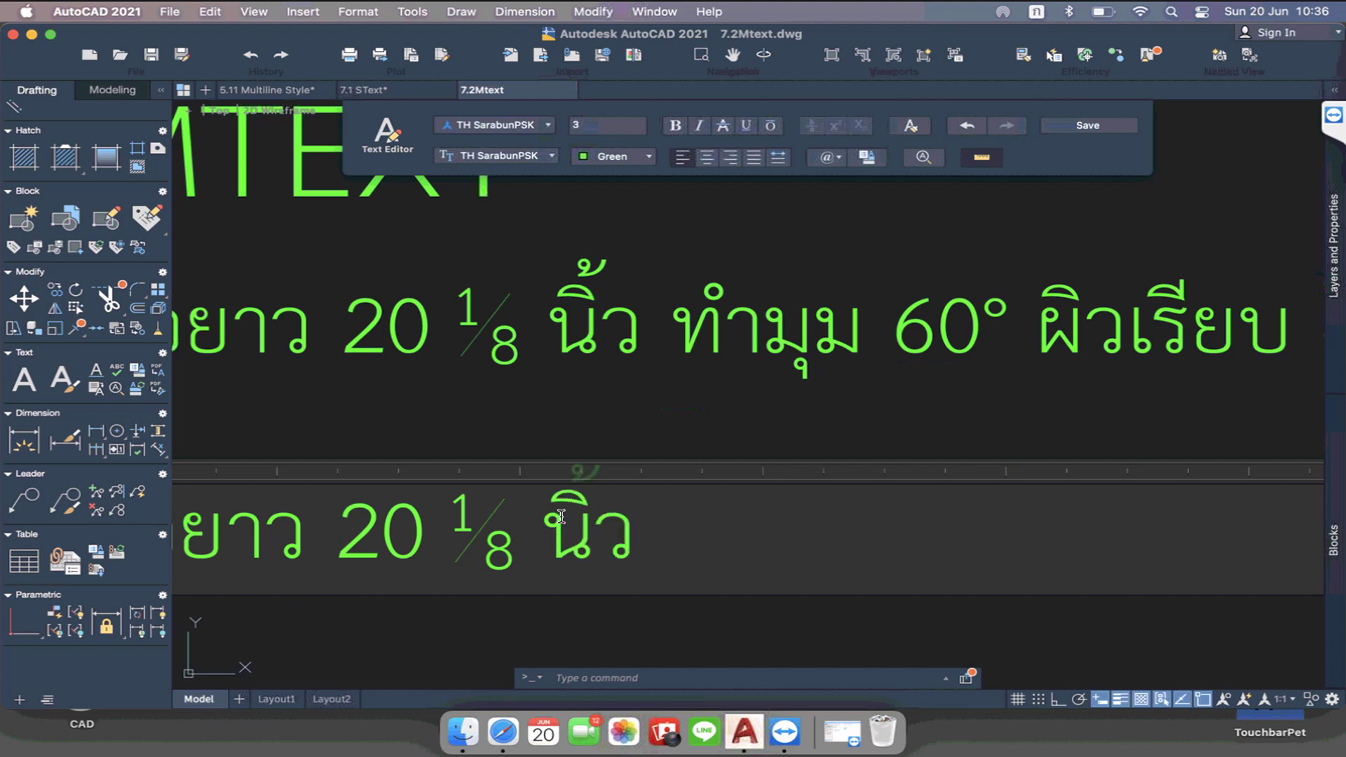
type(" ทำมุม ")
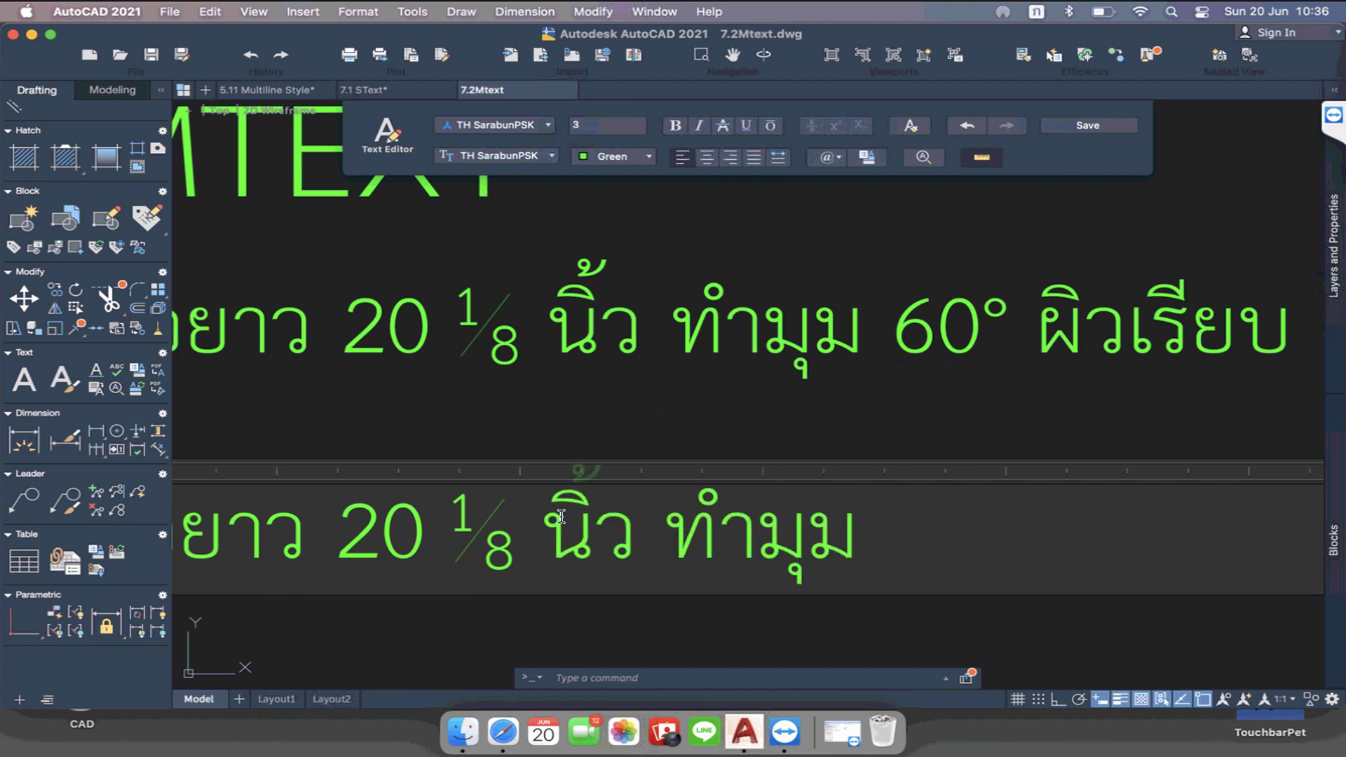
type("60")
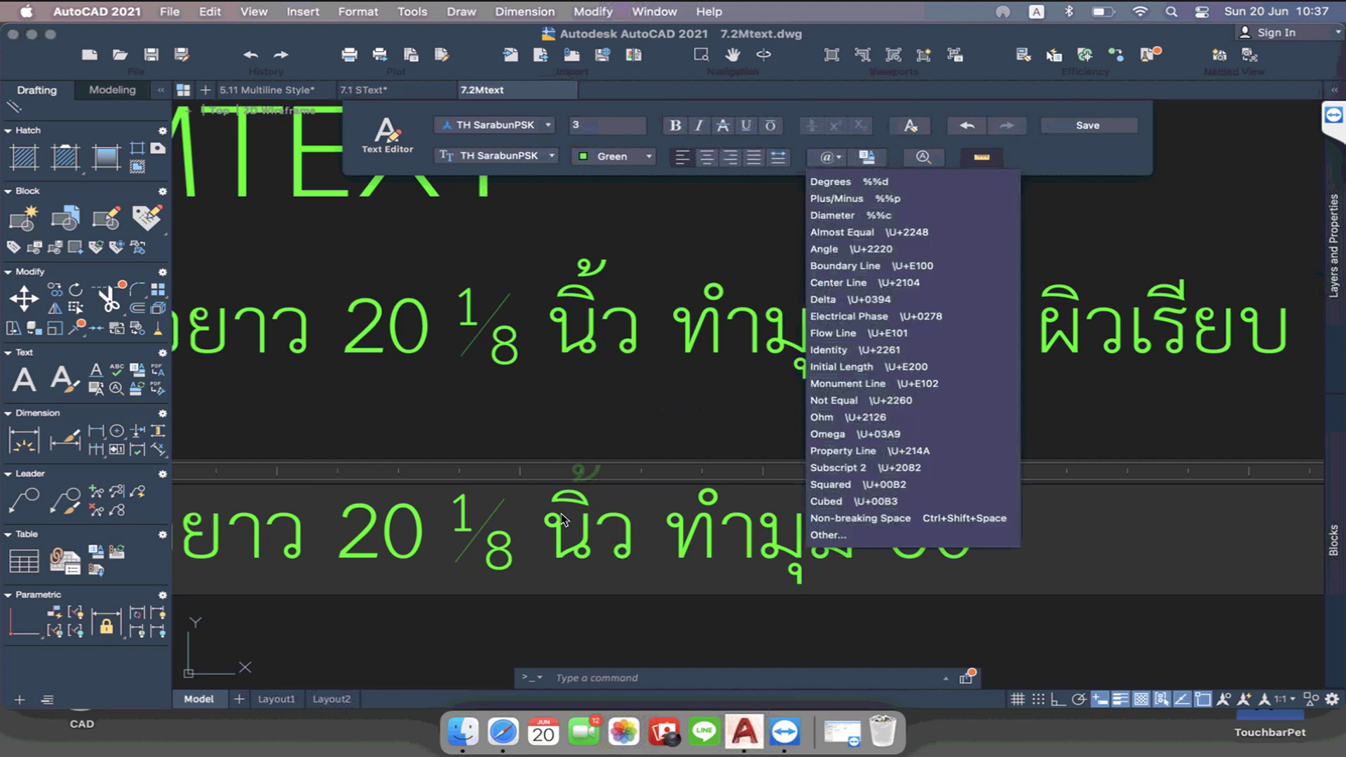
key("Down")
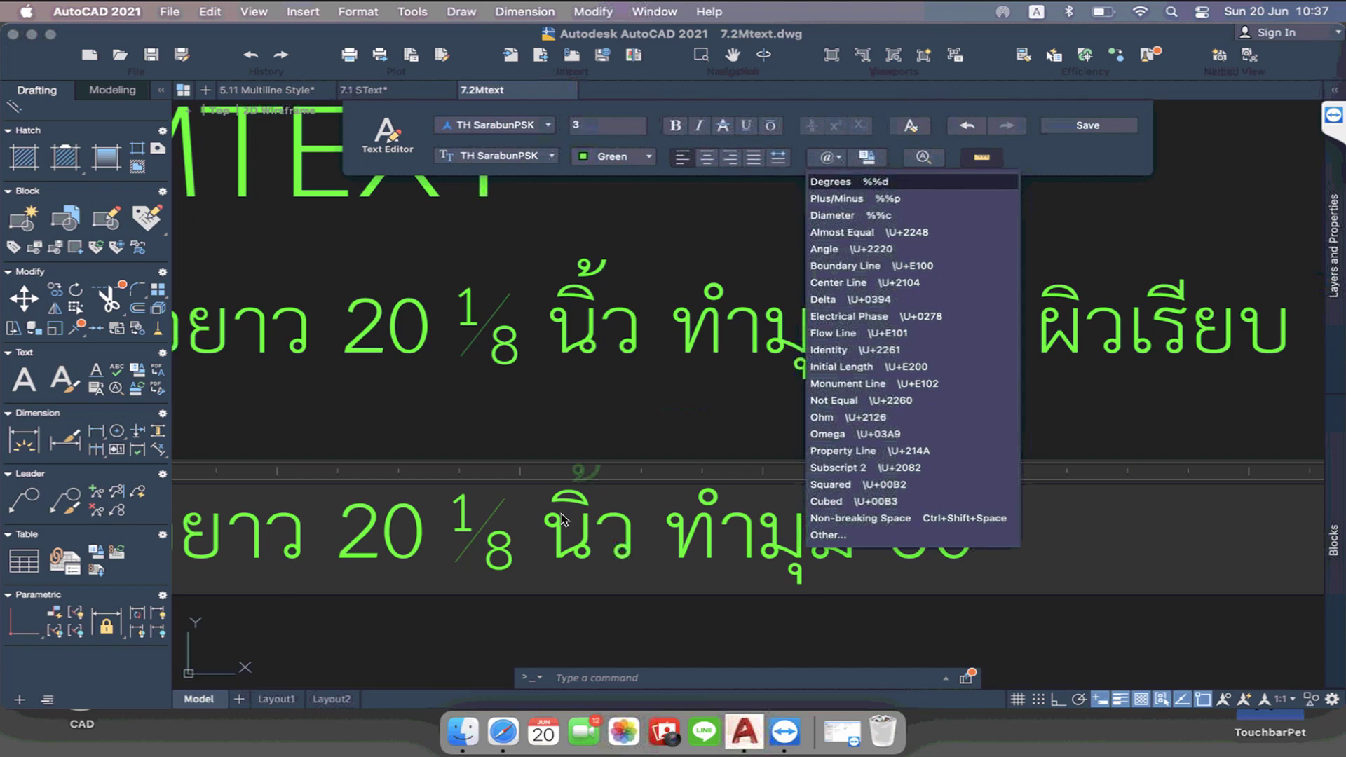
key("Return")
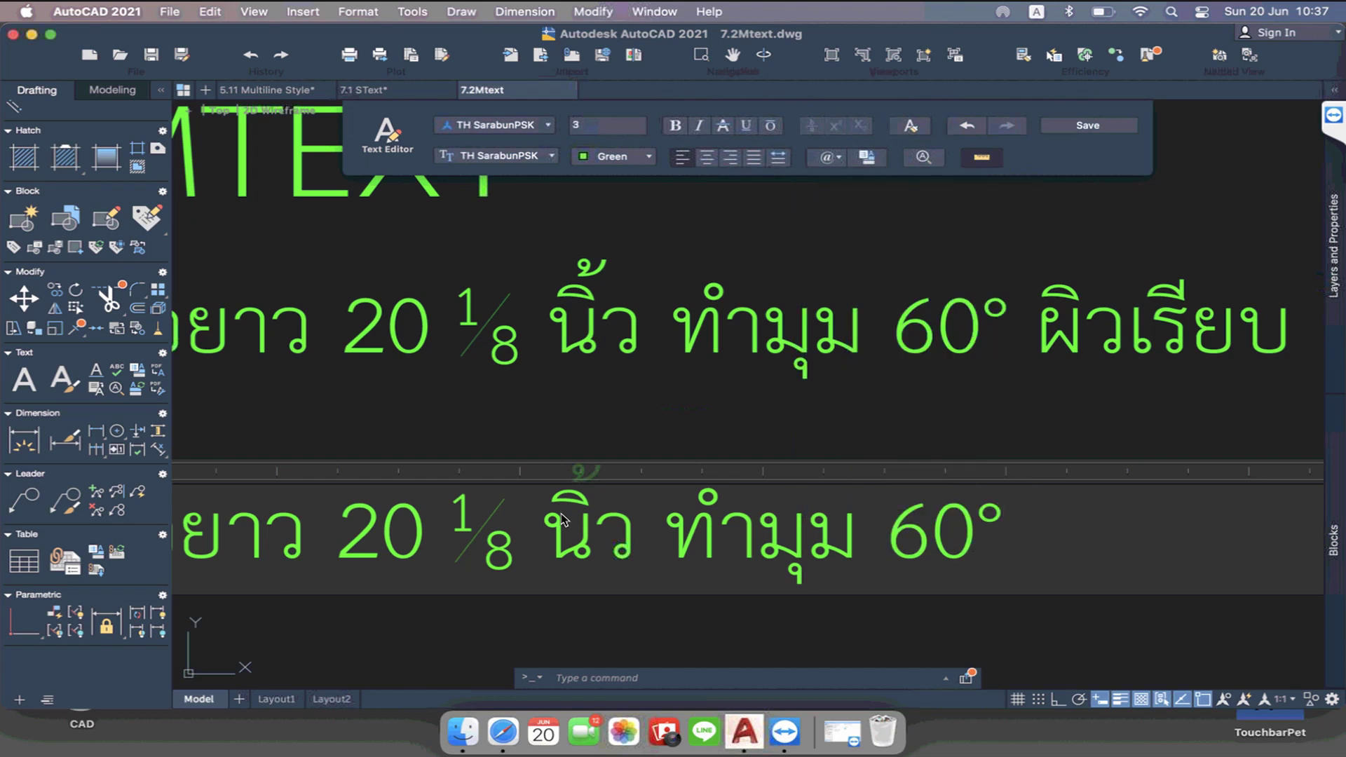
type("ผิวเรียบ")
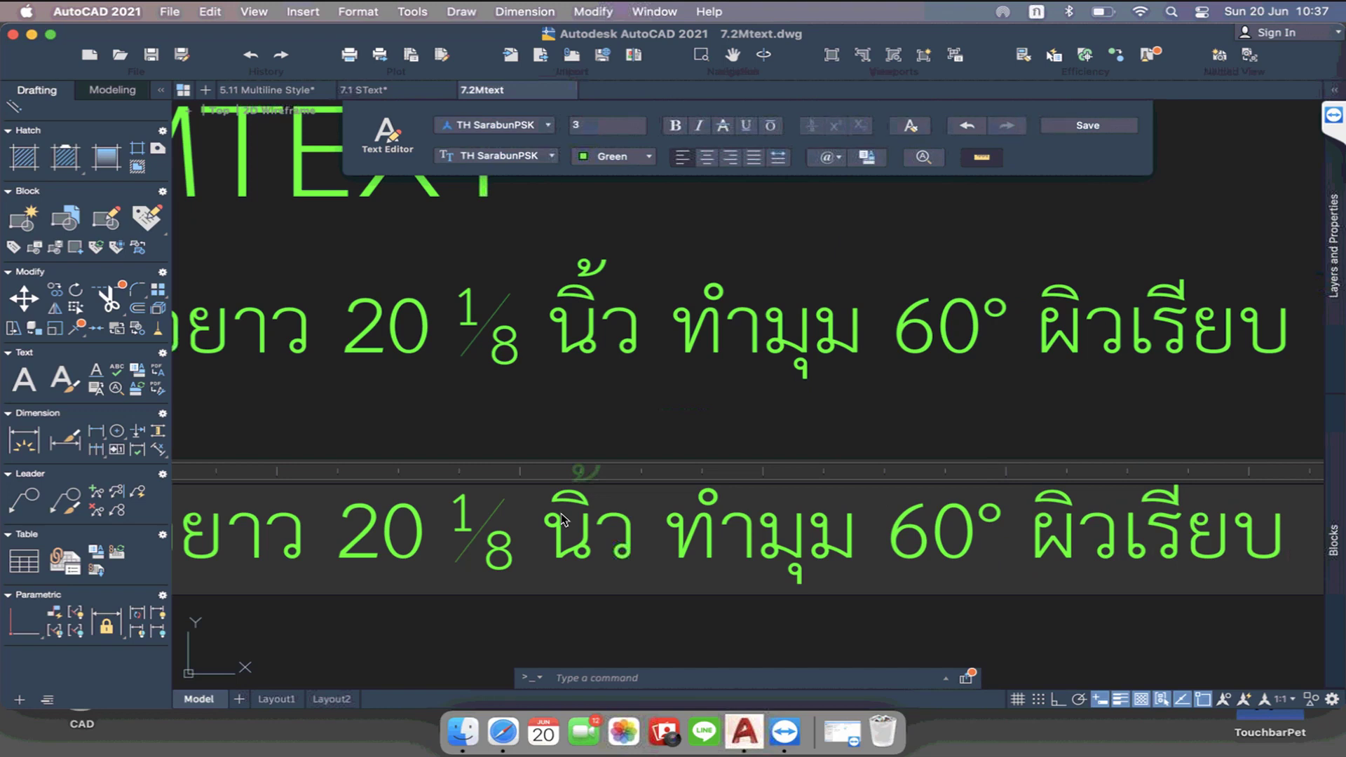
type(" ±0.01")
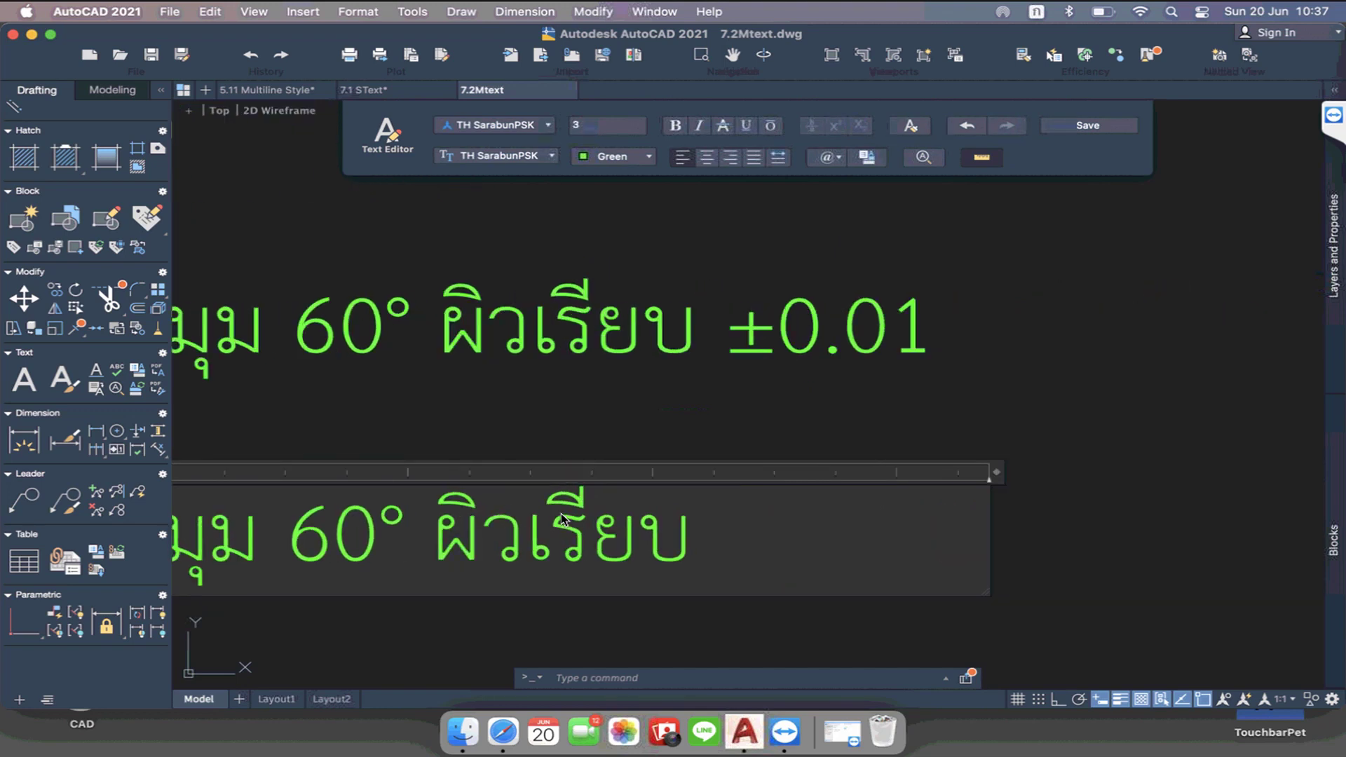
key("BackSpace")
key("BackSpace")
key("BackSpace")
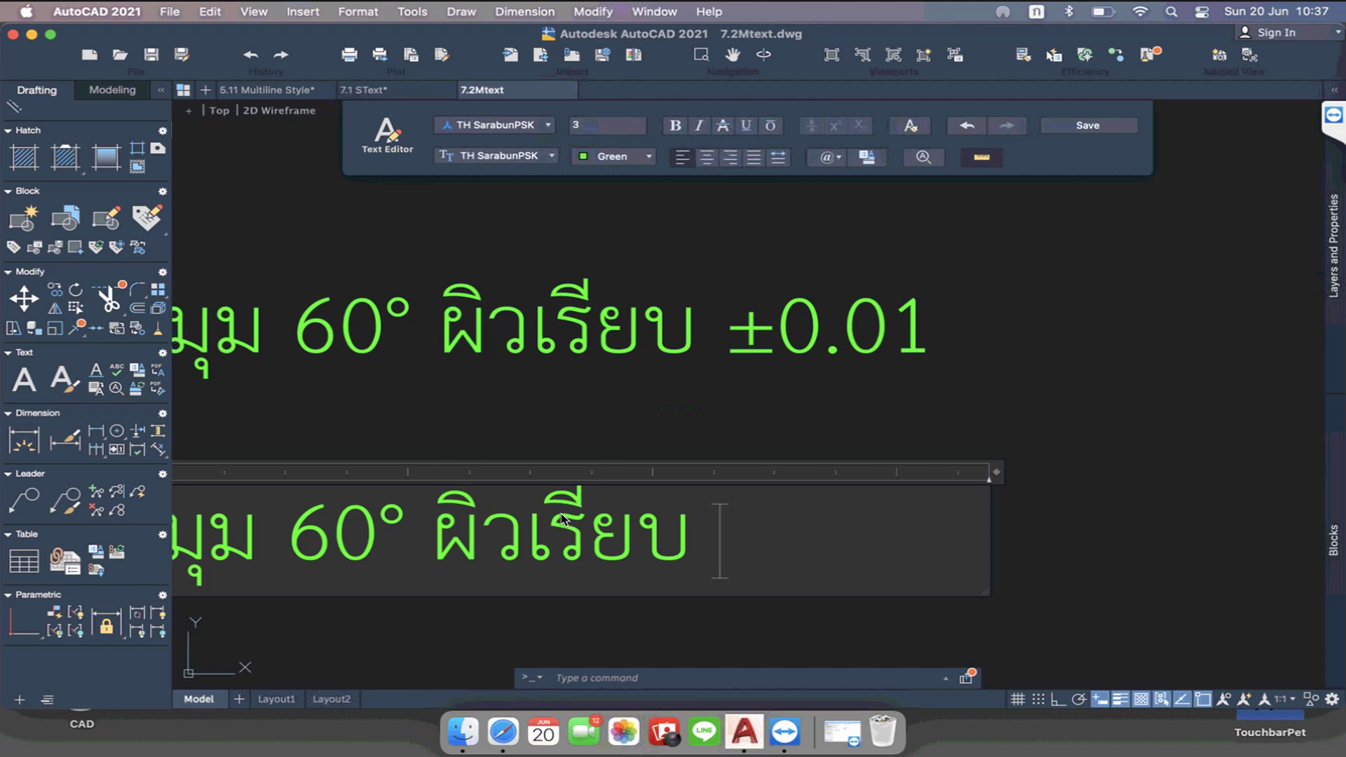
key("BackSpace")
Insert a Plus/Minus symbol after ผิวเรียบ from the symbol list
scroll(561, 520, "down", 2)
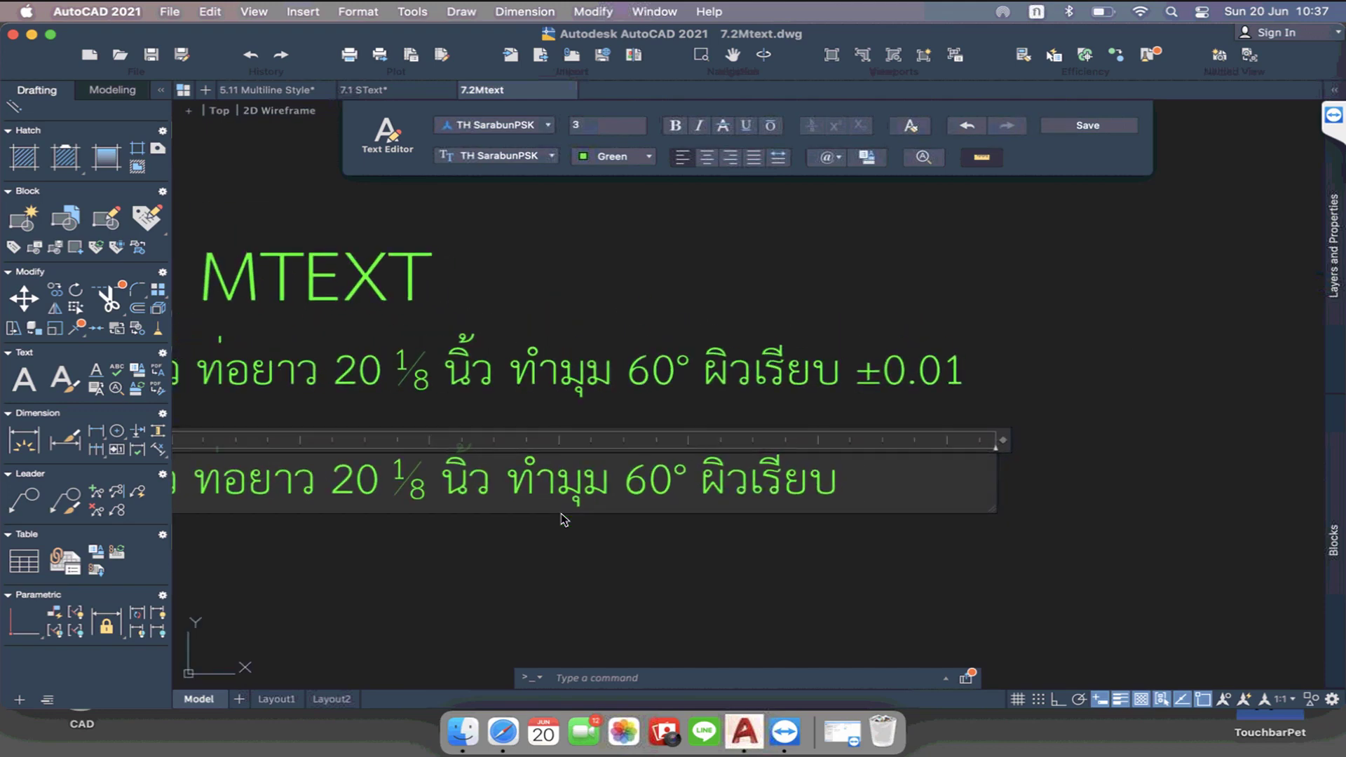
scroll(561, 520, "up", 1)
scroll(561, 520, "up", 1)
scroll(561, 520, "down", 2)
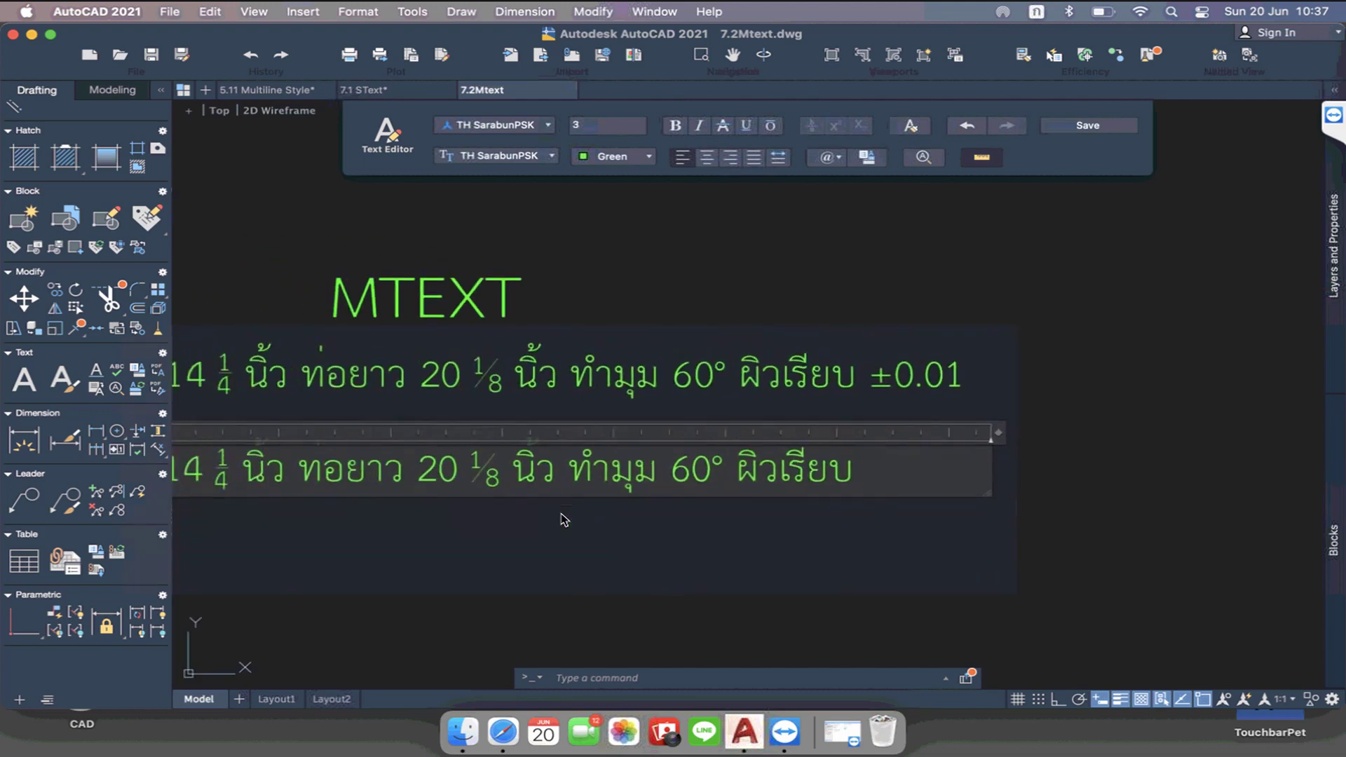
scroll(564, 519, "up", 2)
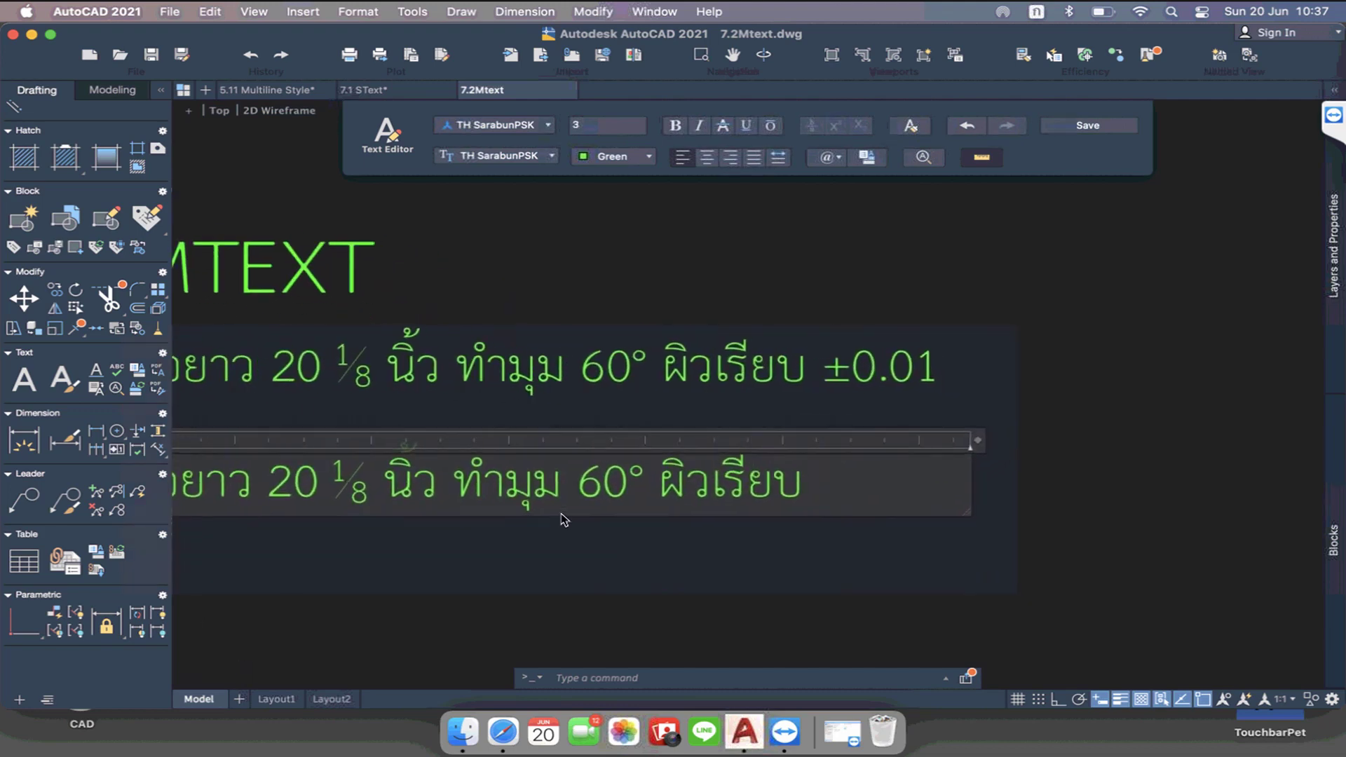
scroll(565, 520, "down", 1)
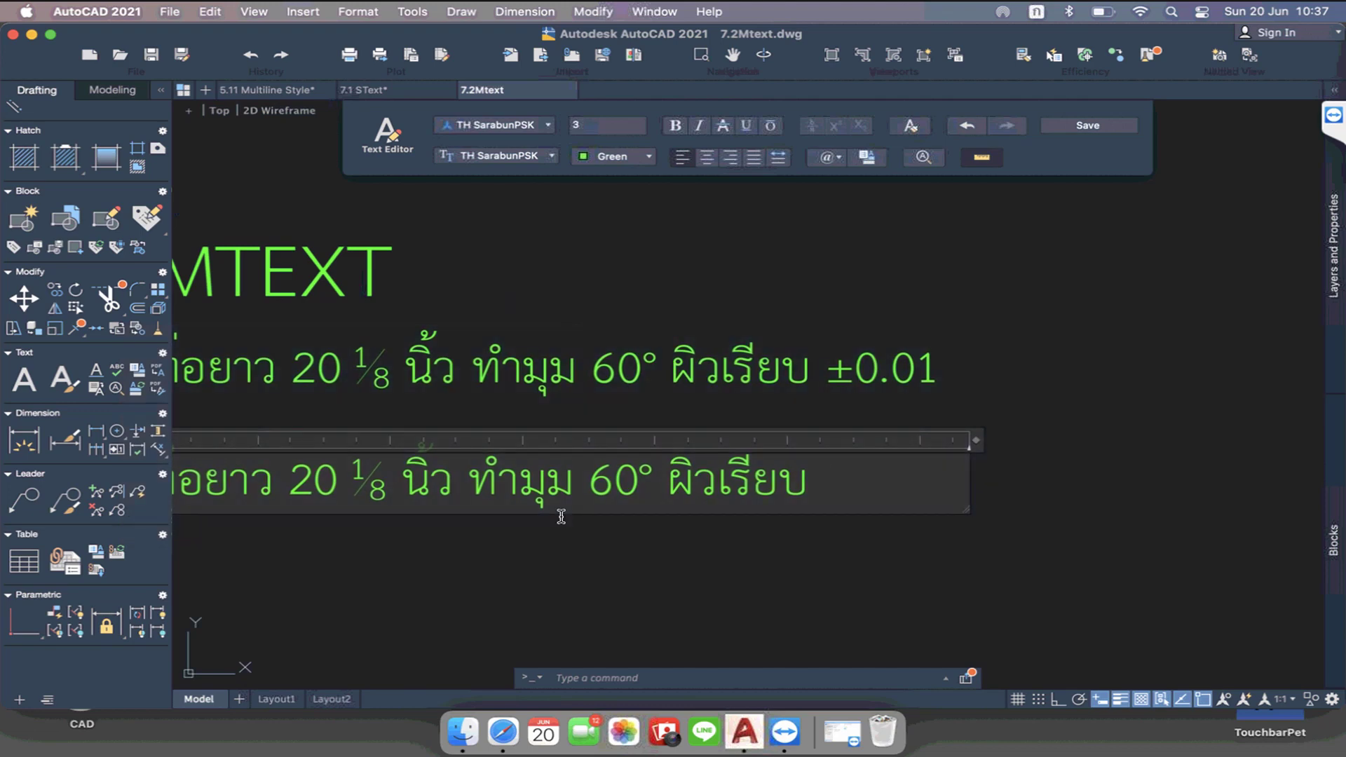
scroll(564, 520, "down", 1)
scroll(564, 520, "up", 1)
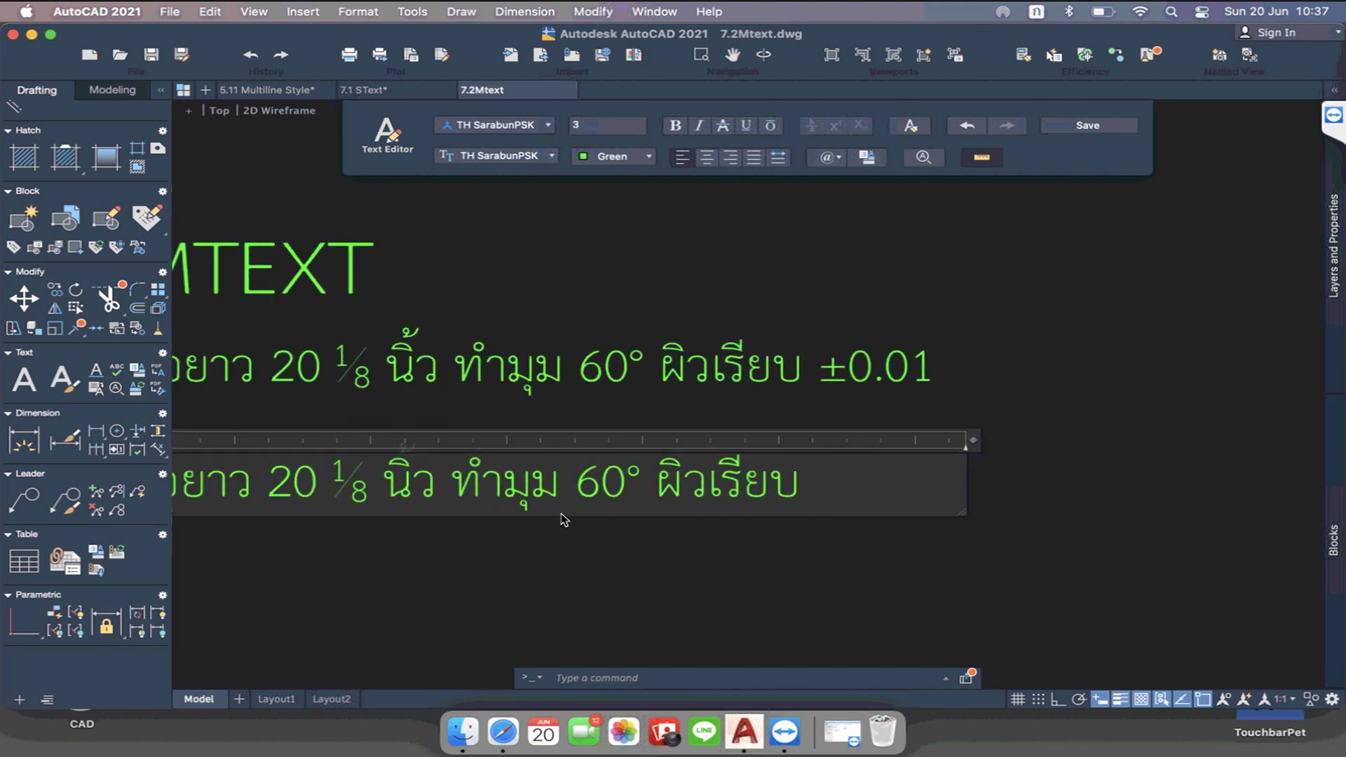
scroll(564, 519, "up", 1)
scroll(565, 519, "up", 1)
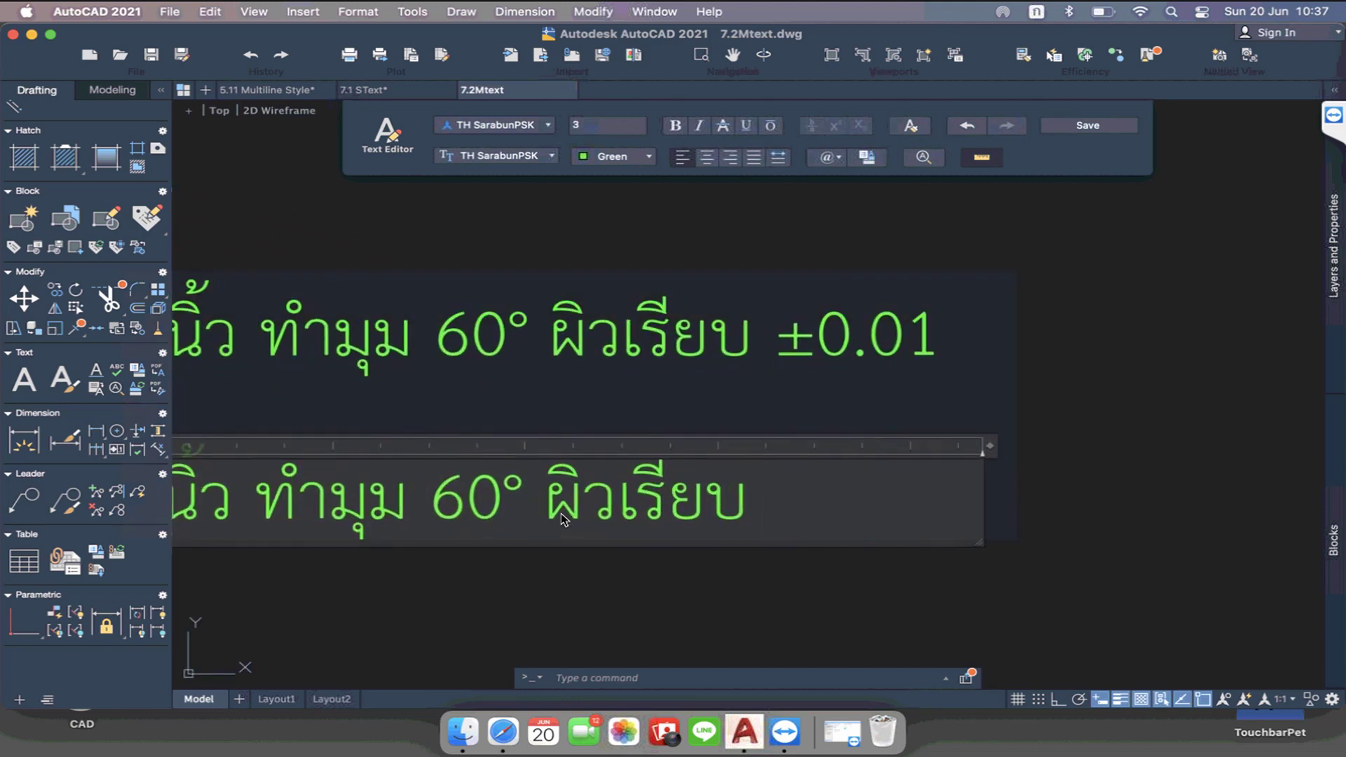
left_click(736, 59)
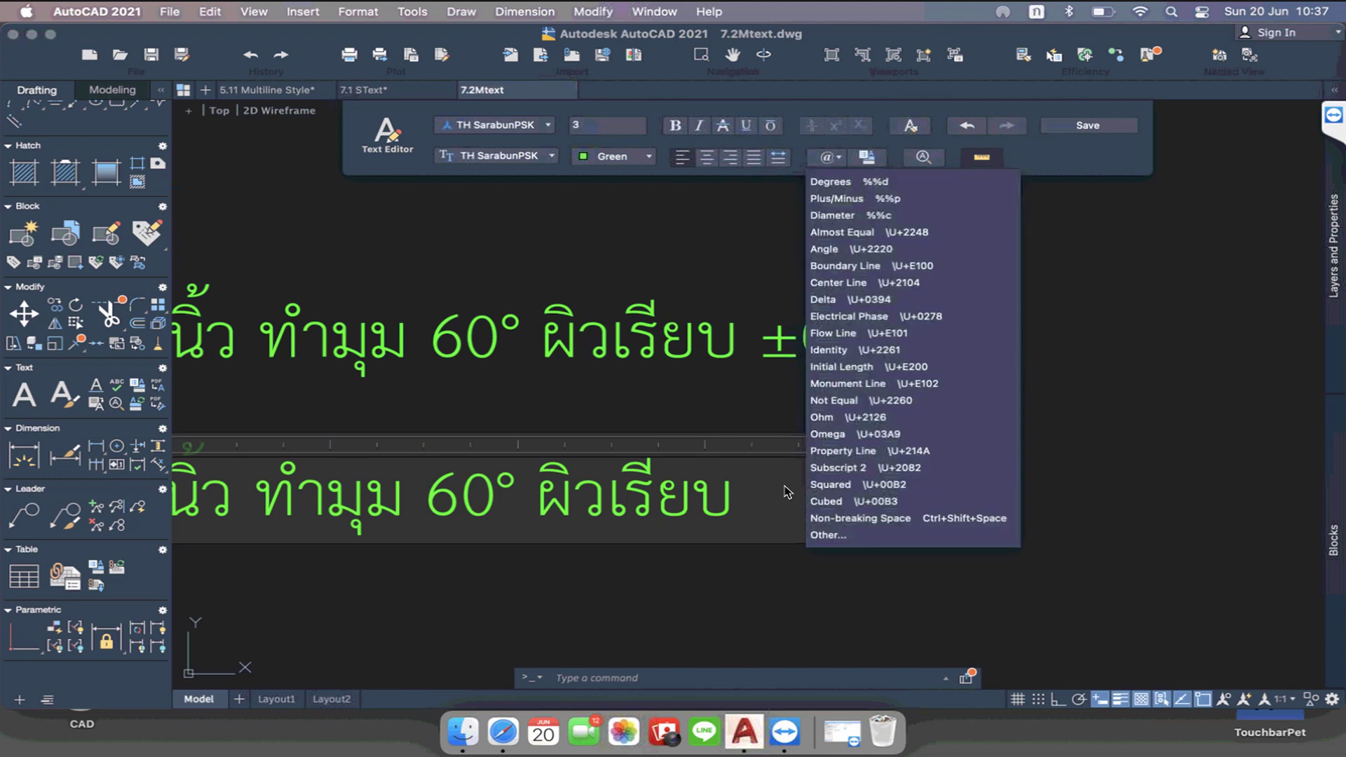
key("Down")
key("Down")
key("Down")
key("Down")
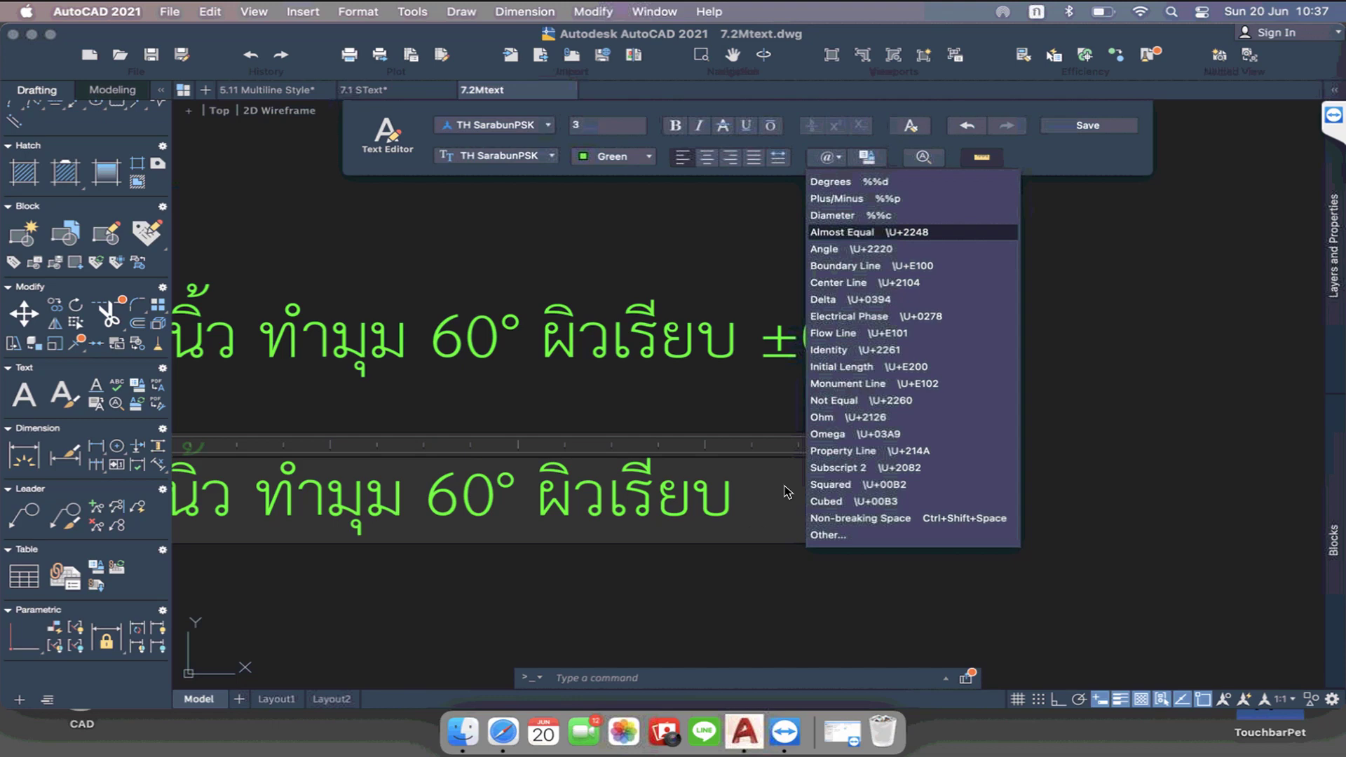
key("Up")
key("Up")
key("Return")
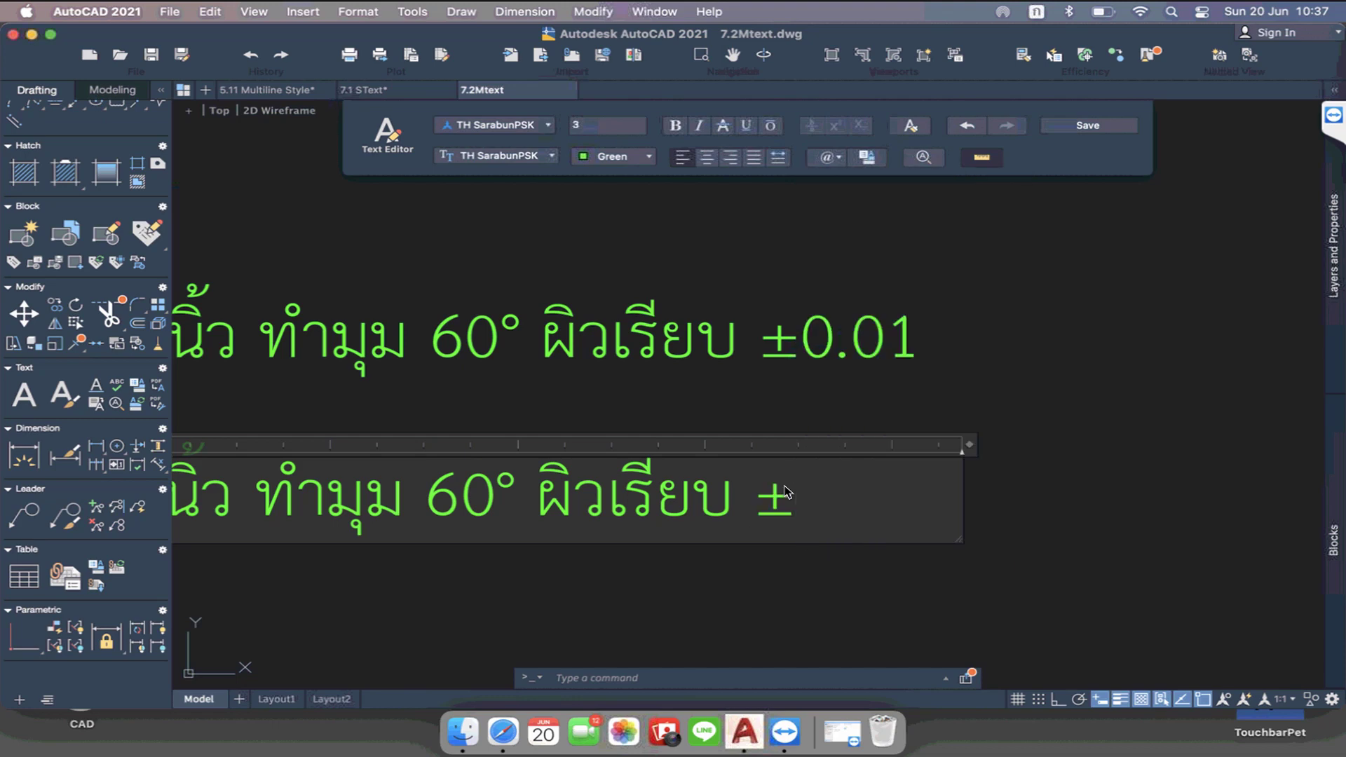
Switch to English and type 0.01 after the plus/minus sign
type("จ")
key("BackSpace")
key("ctrl+space")
type("0.")
type("01")
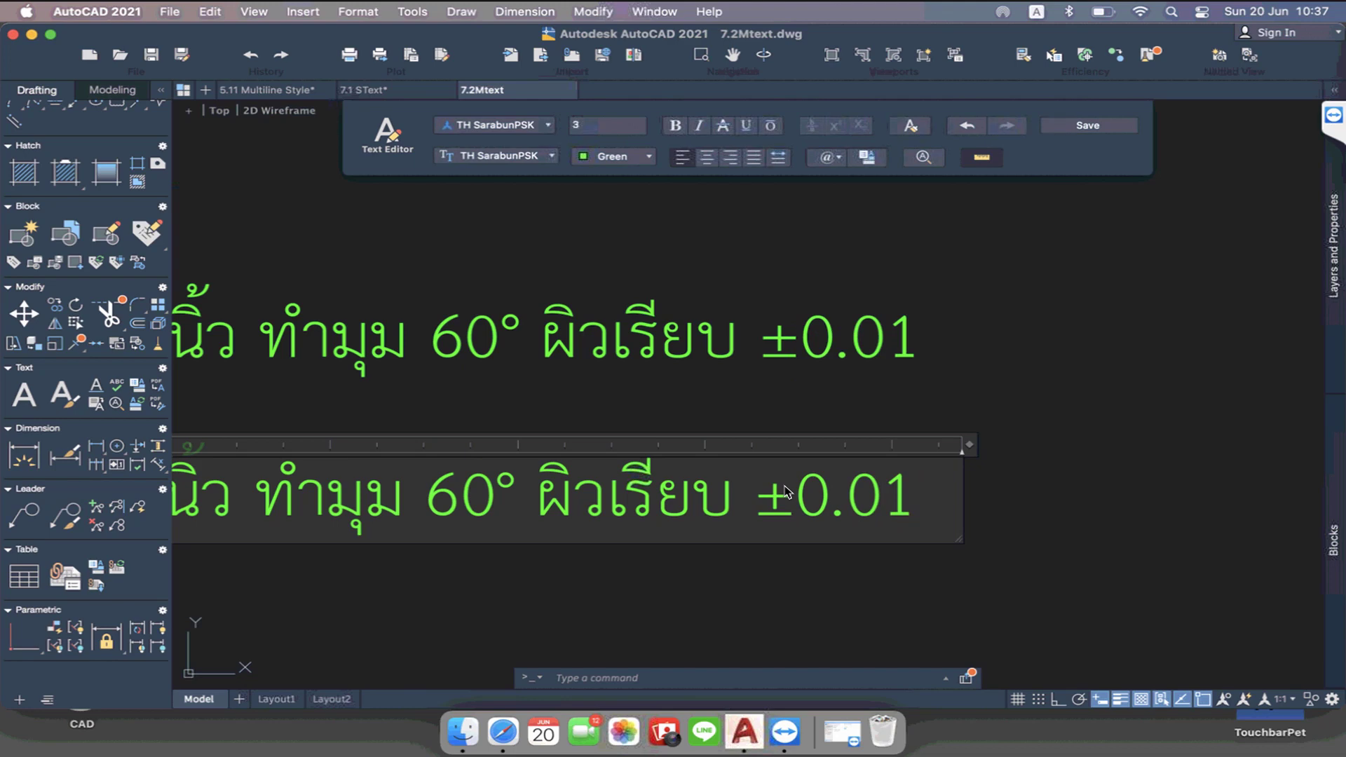
left_click(1021, 385)
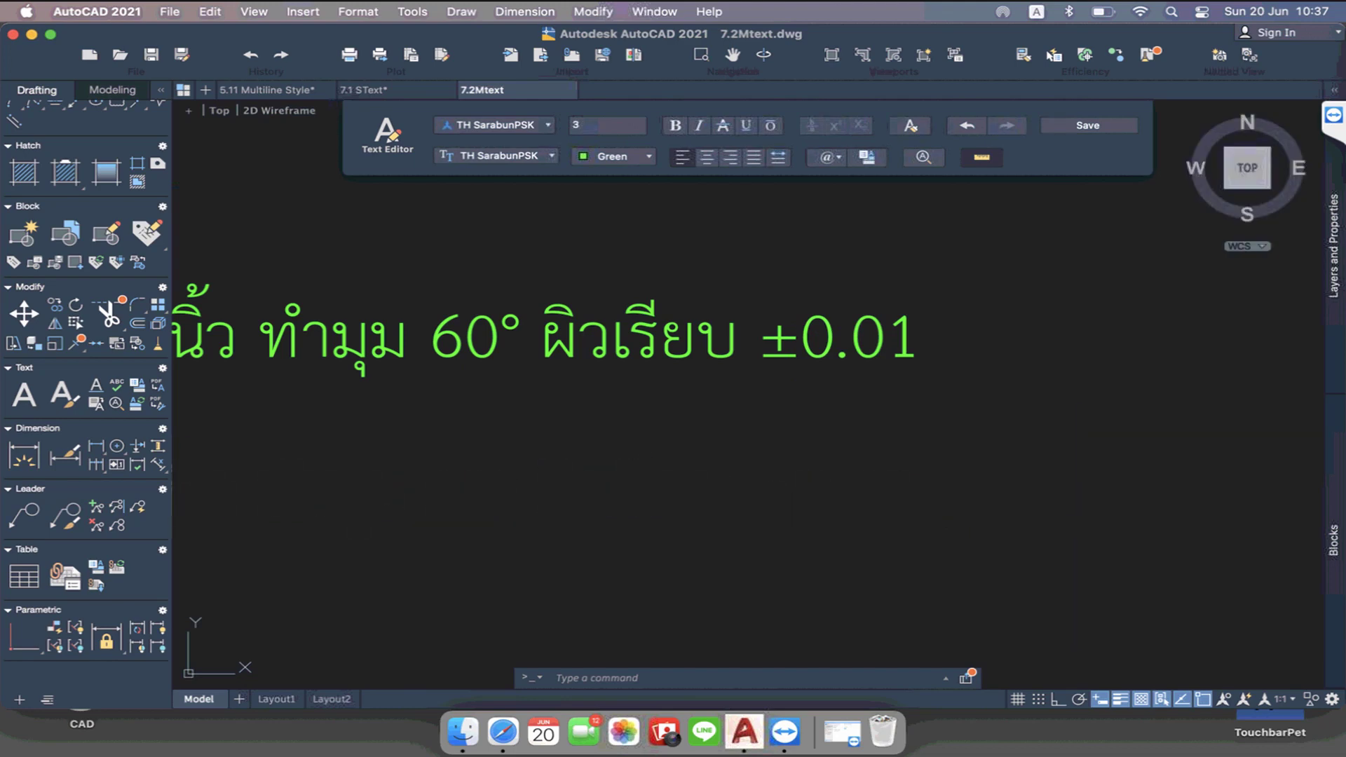
scroll(935, 383, "down", 3)
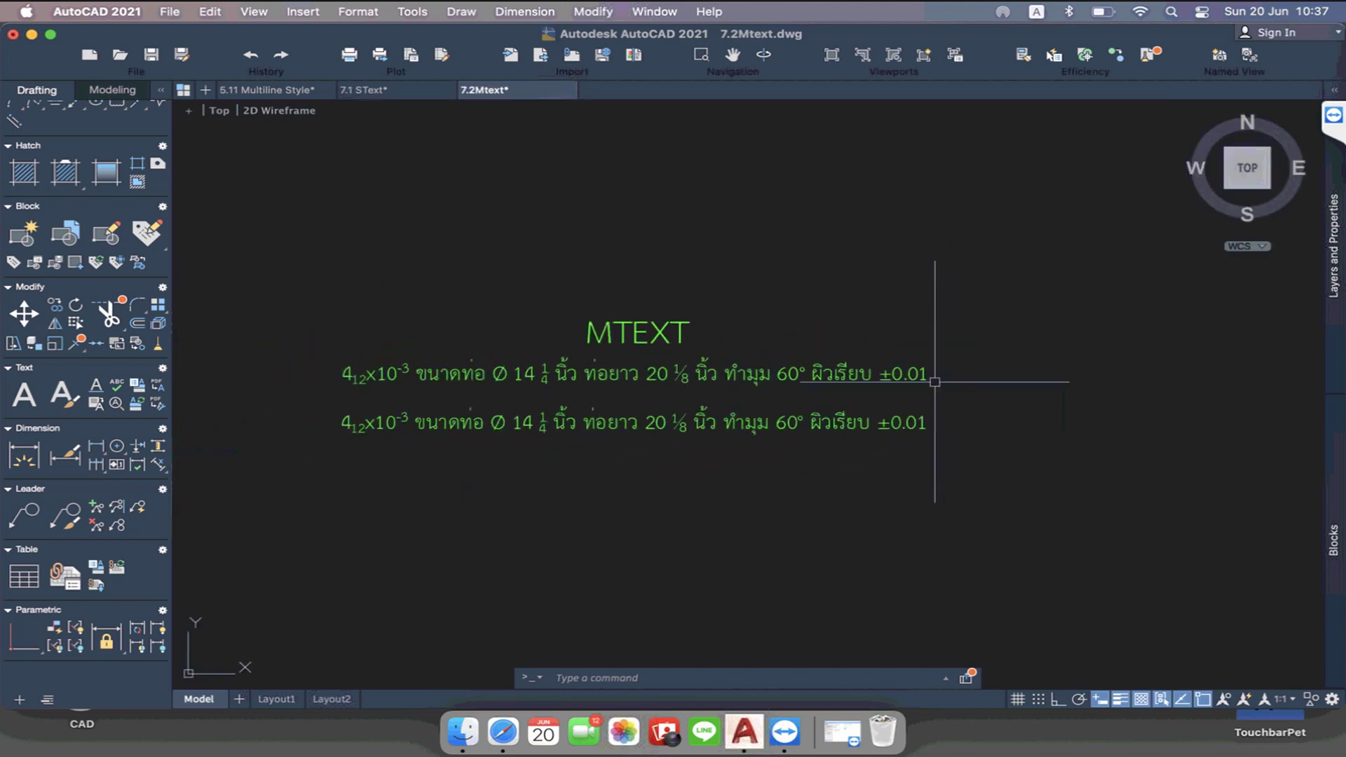
left_click(864, 423)
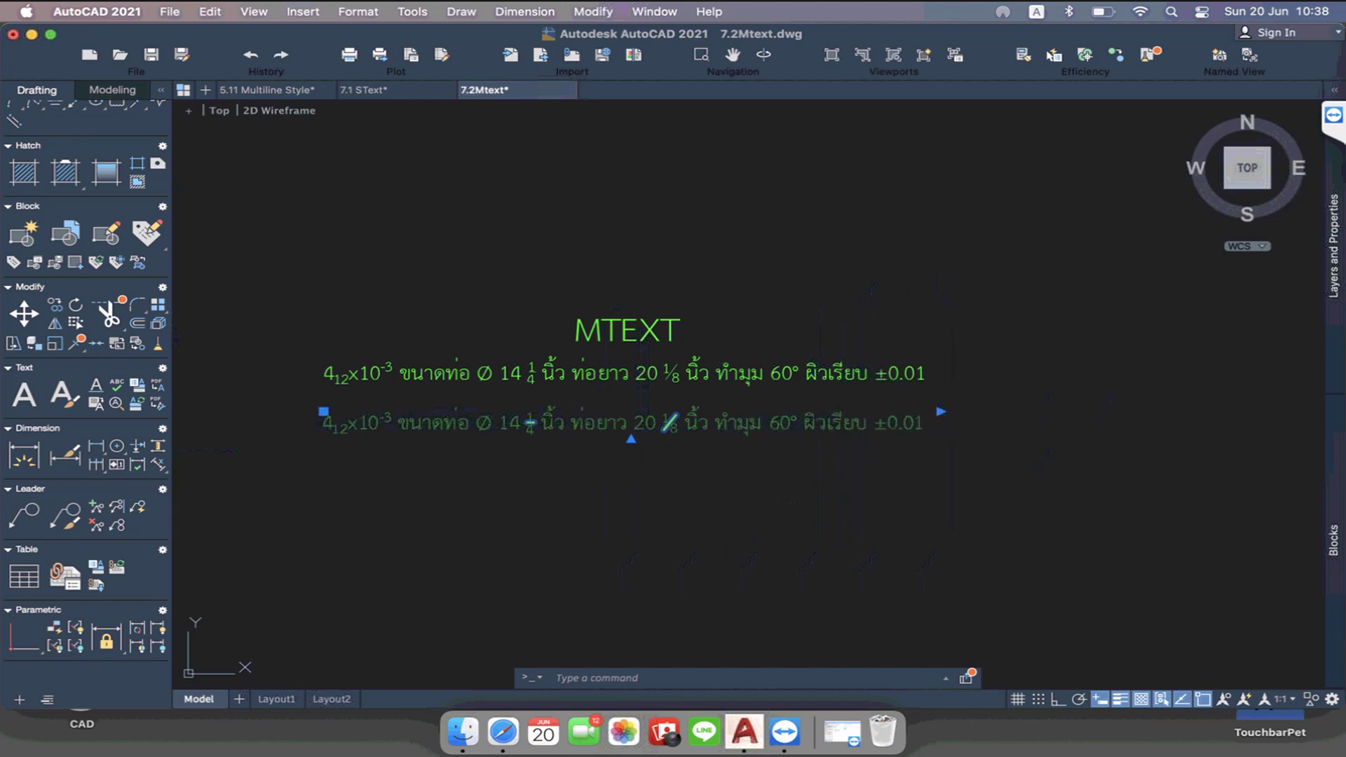
double_click(844, 424)
mouse_move(940, 436)
left_mouse_down()
mouse_move(705, 517)
mouse_move(812, 446)
left_mouse_up()
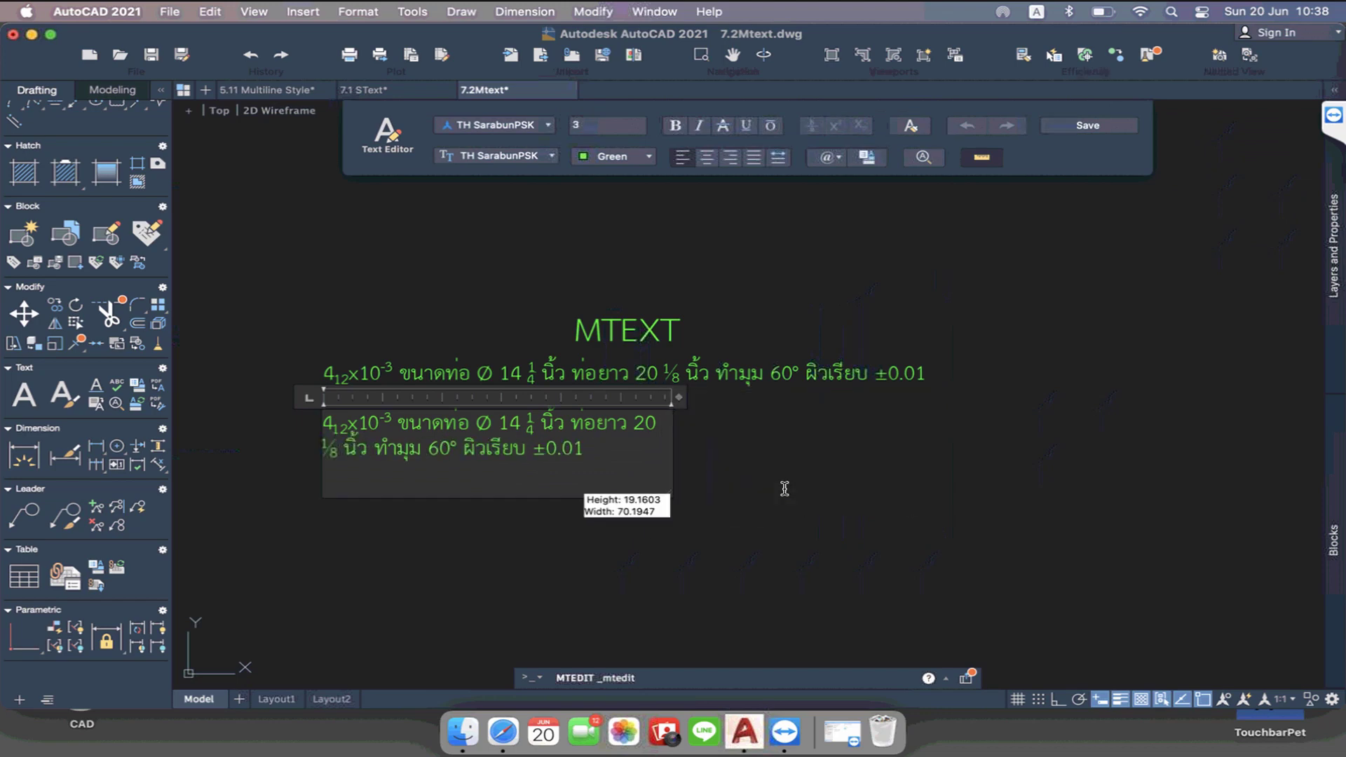
left_click_drag(787, 491, 784, 486)
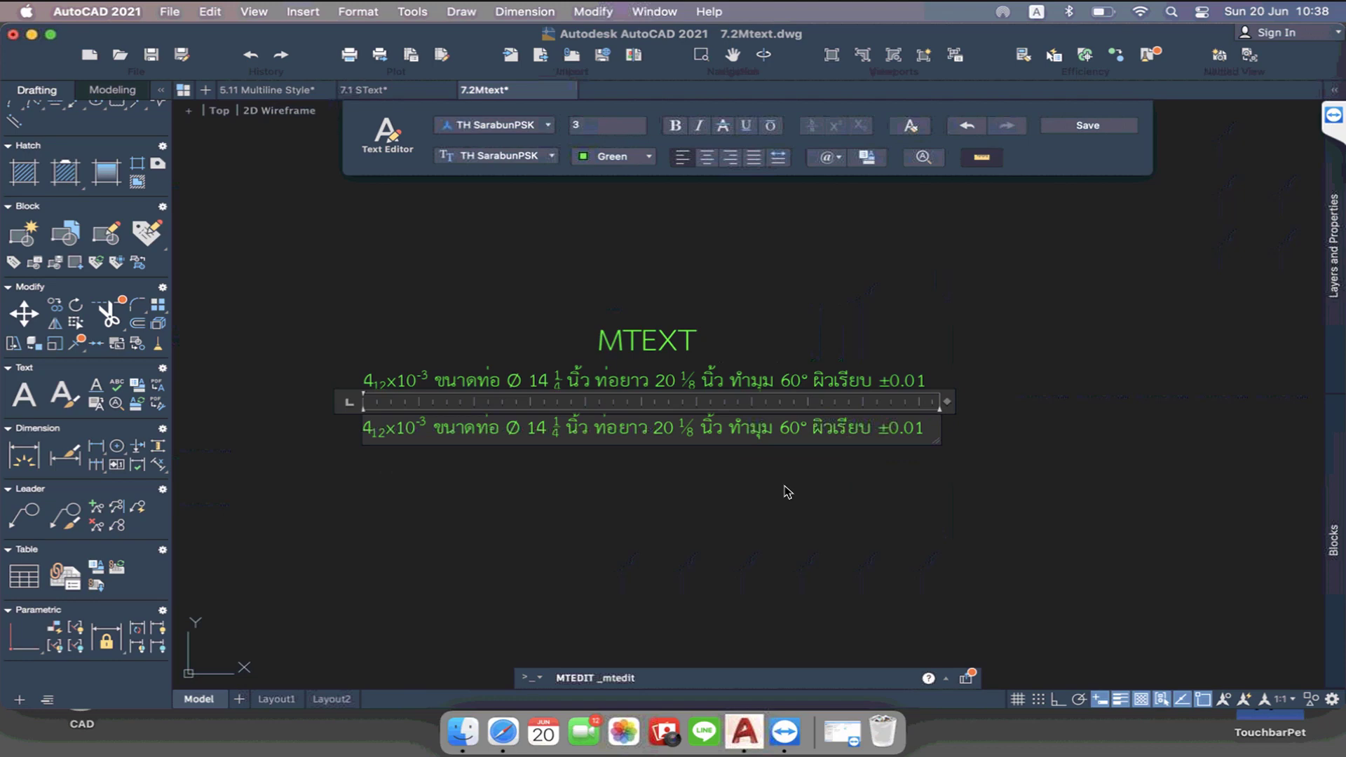
left_click(788, 492)
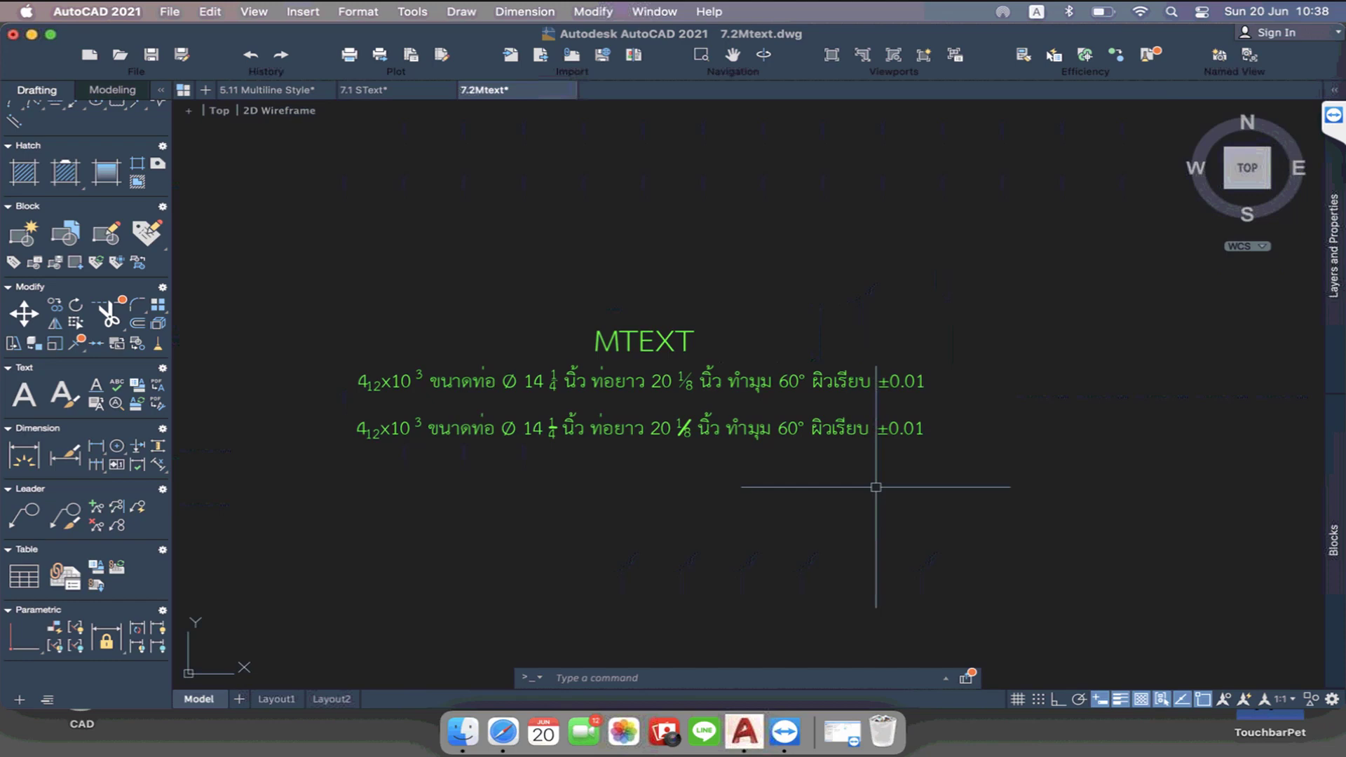
double_click(578, 430)
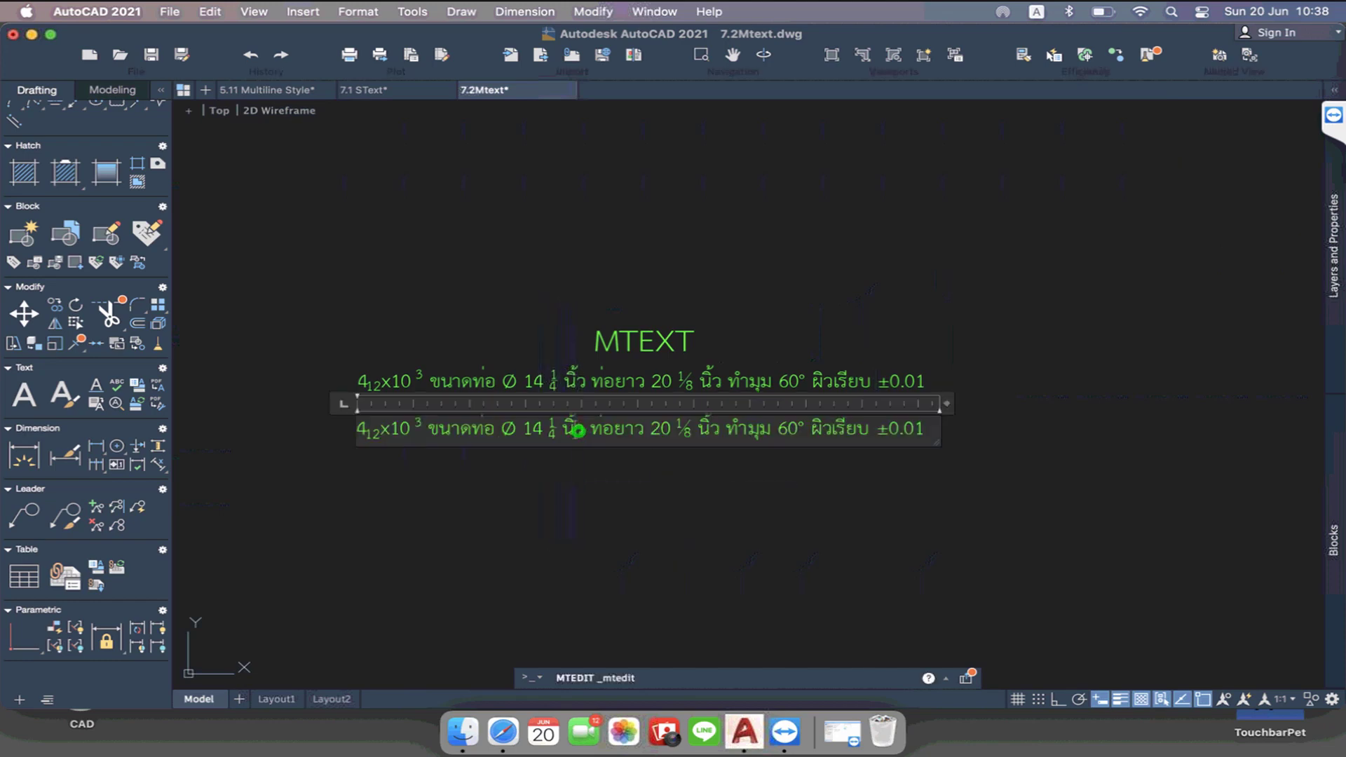
left_click(875, 287)
scroll(637, 421, "down", 3)
scroll(652, 372, "down", 3)
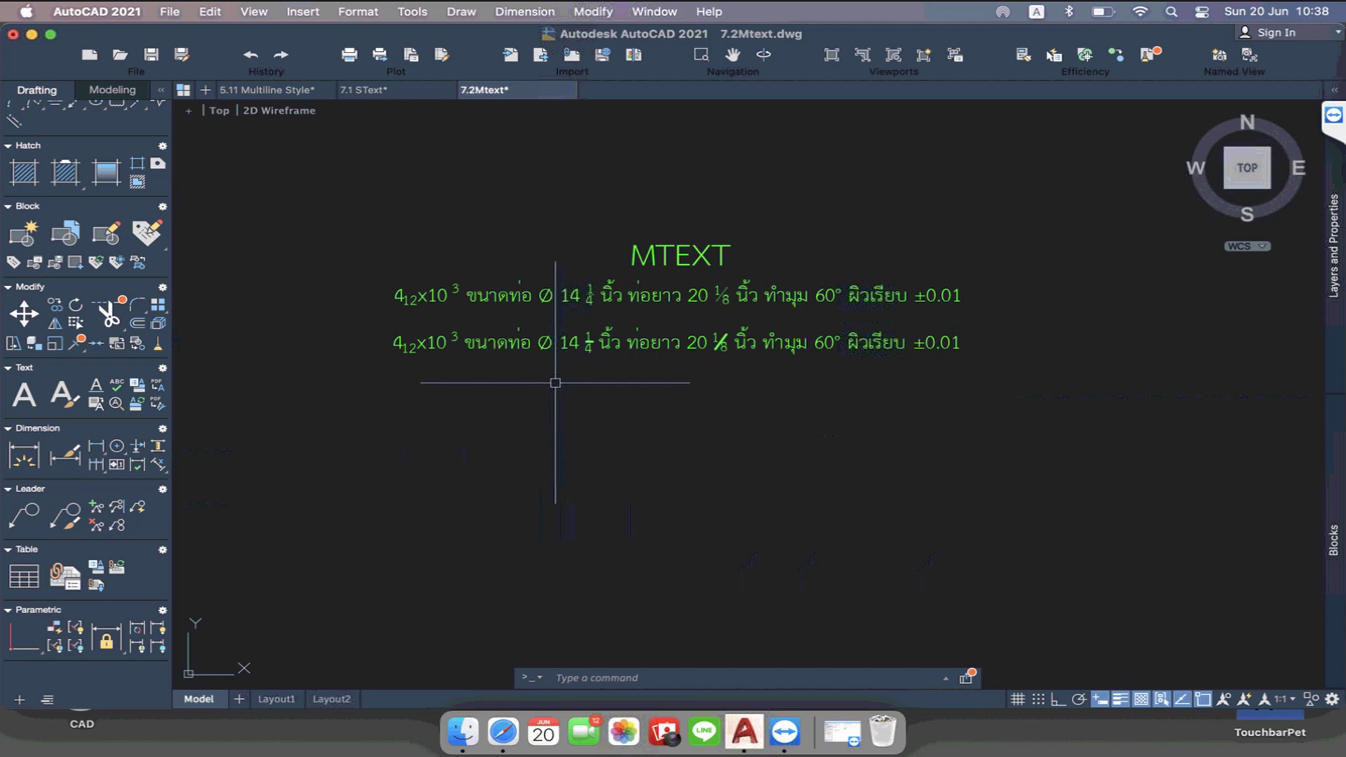
Place DT single-line text below the second line, height 5, rotation 0, reading 1412
type("dt")
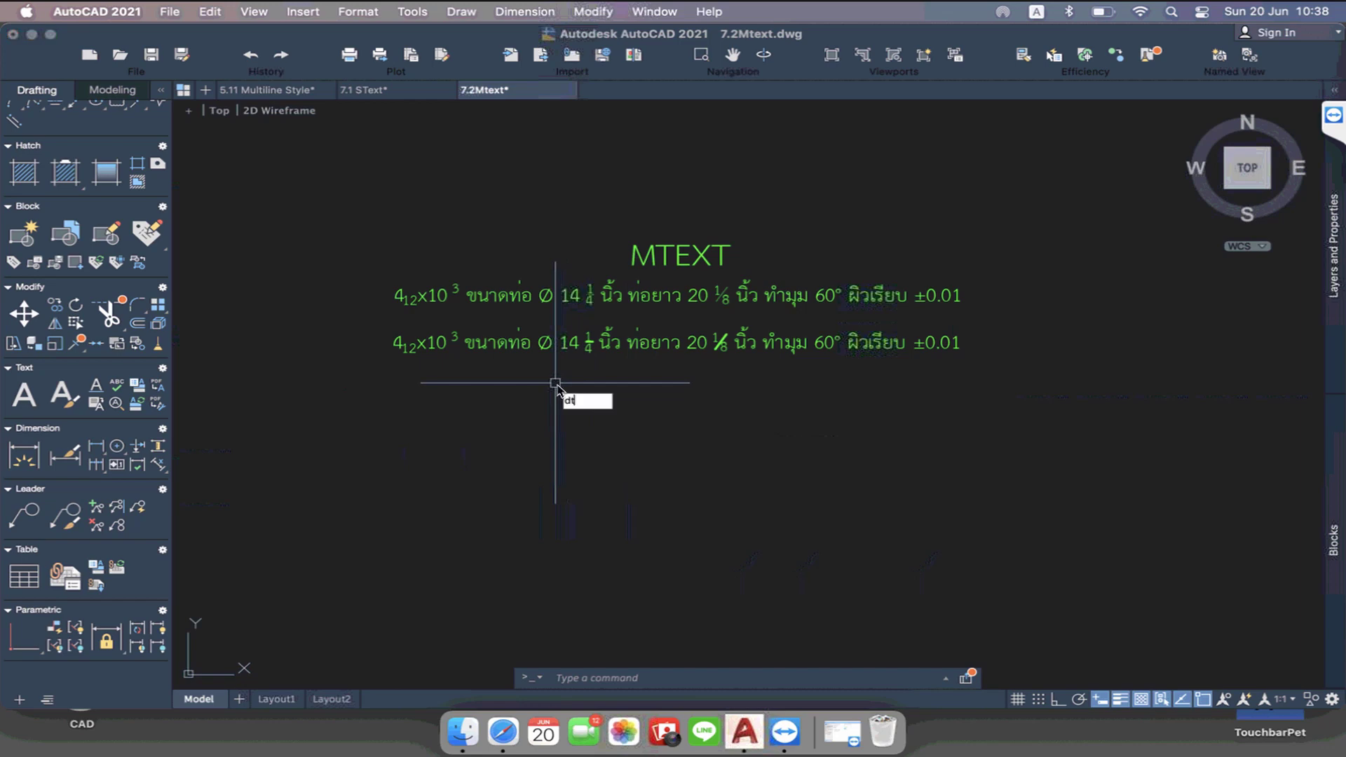
key("Return")
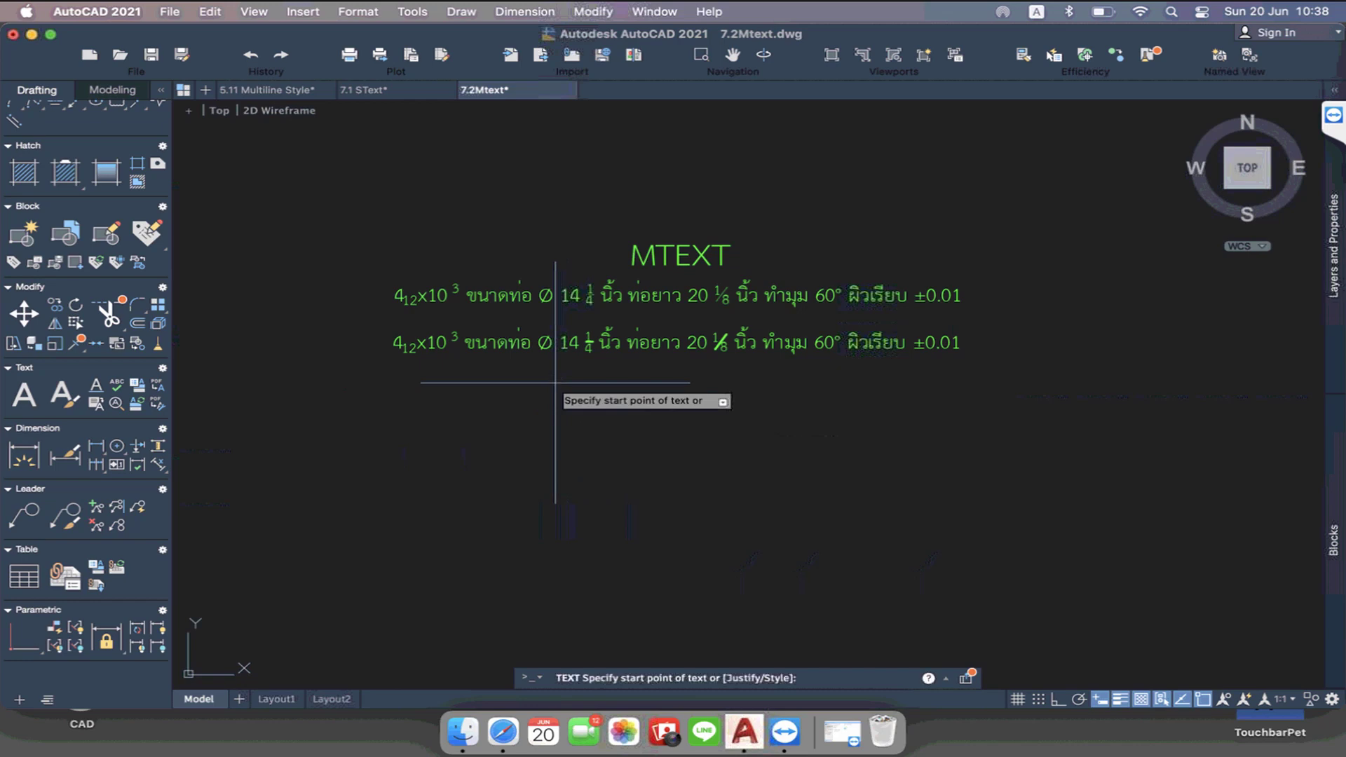
left_click(393, 408)
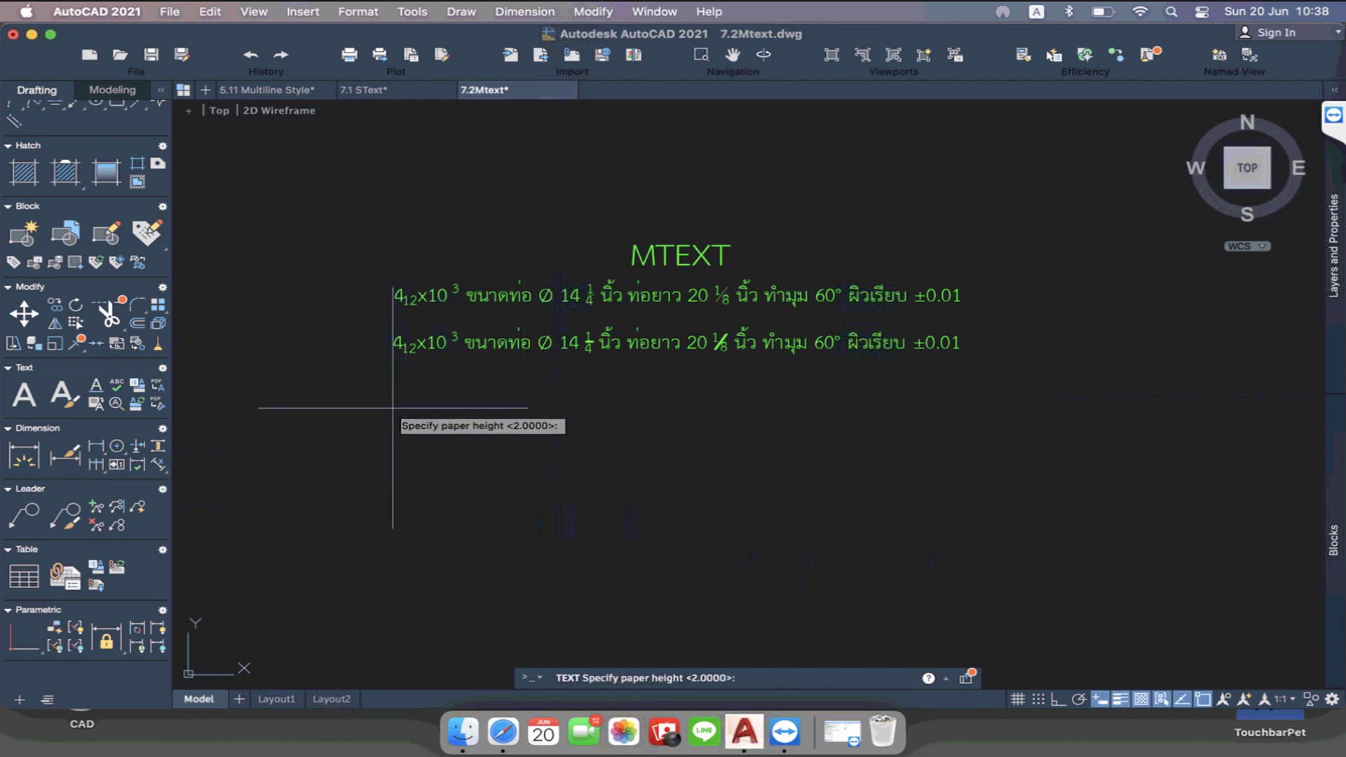
type("5")
key("Return")
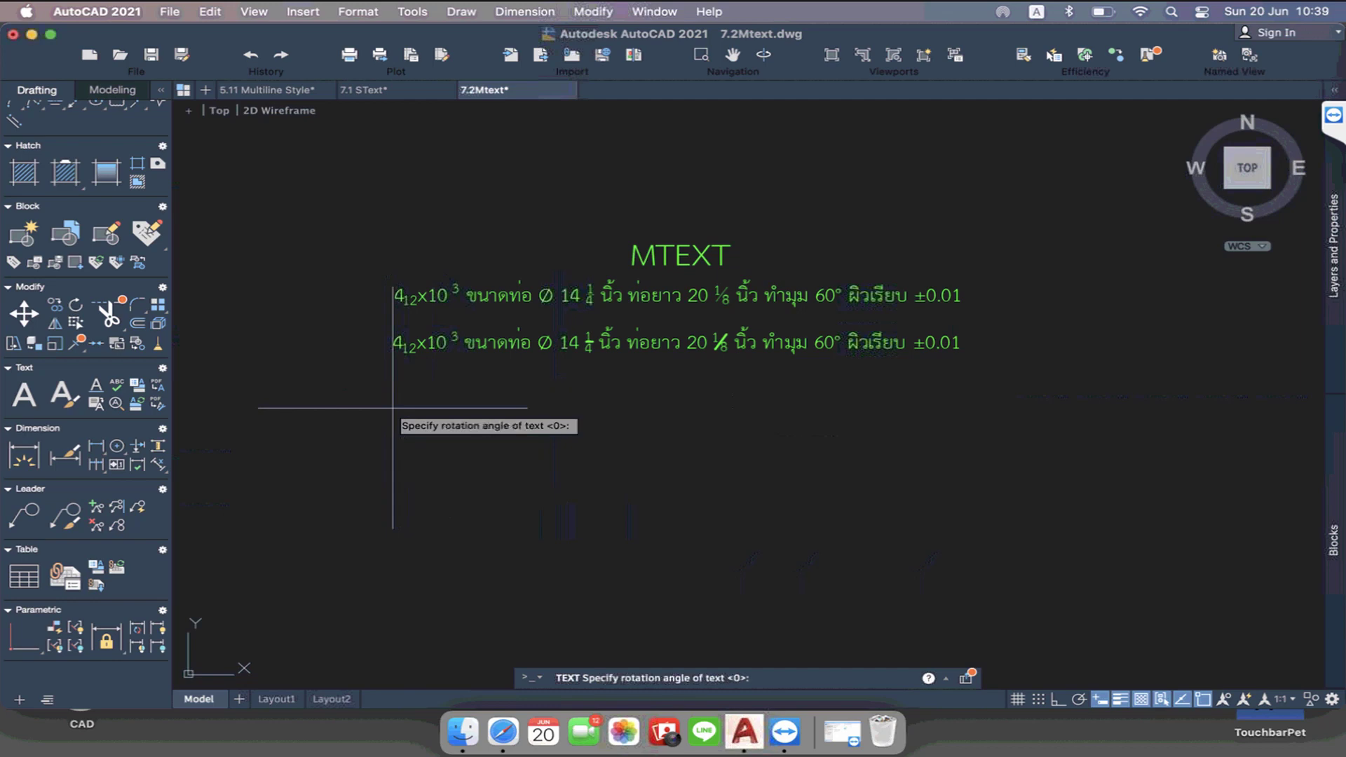
type("0")
key("Return")
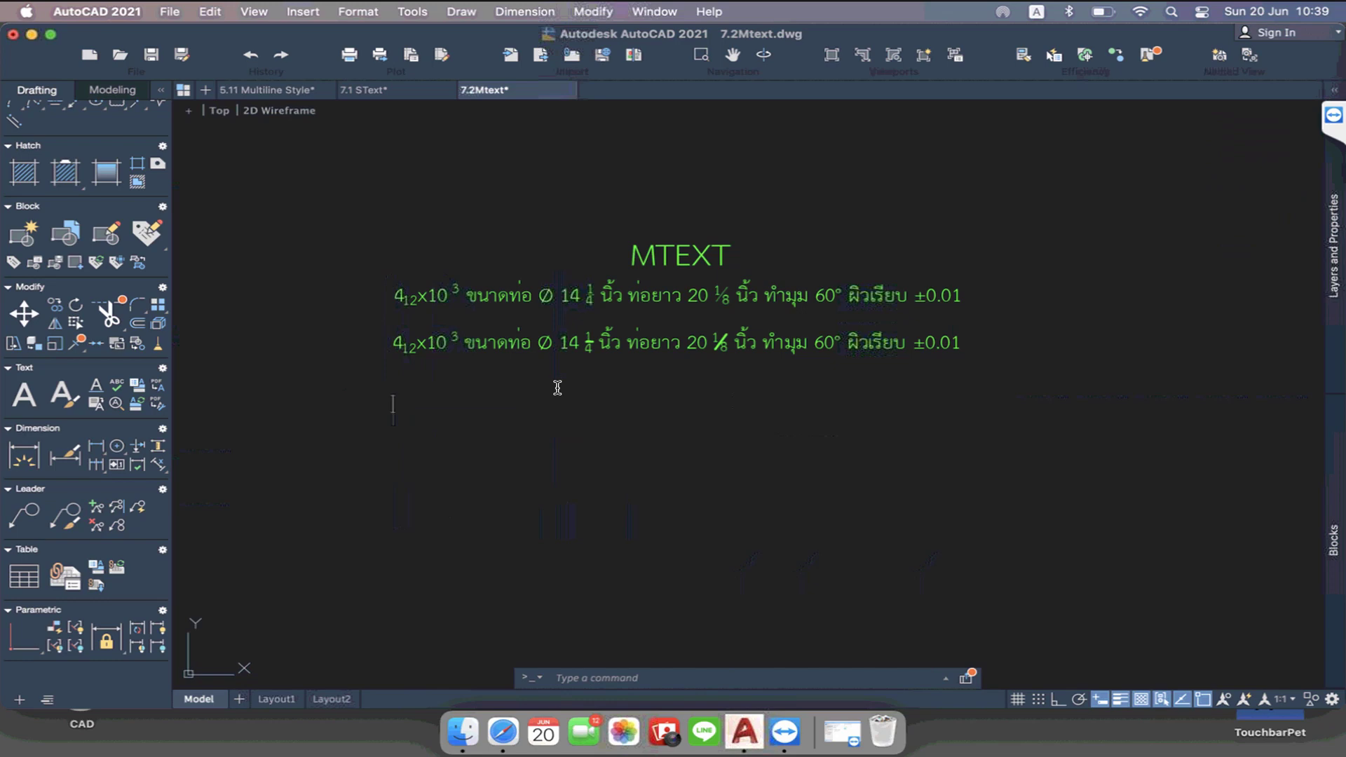
type("14")
key("BackSpace")
type("412")
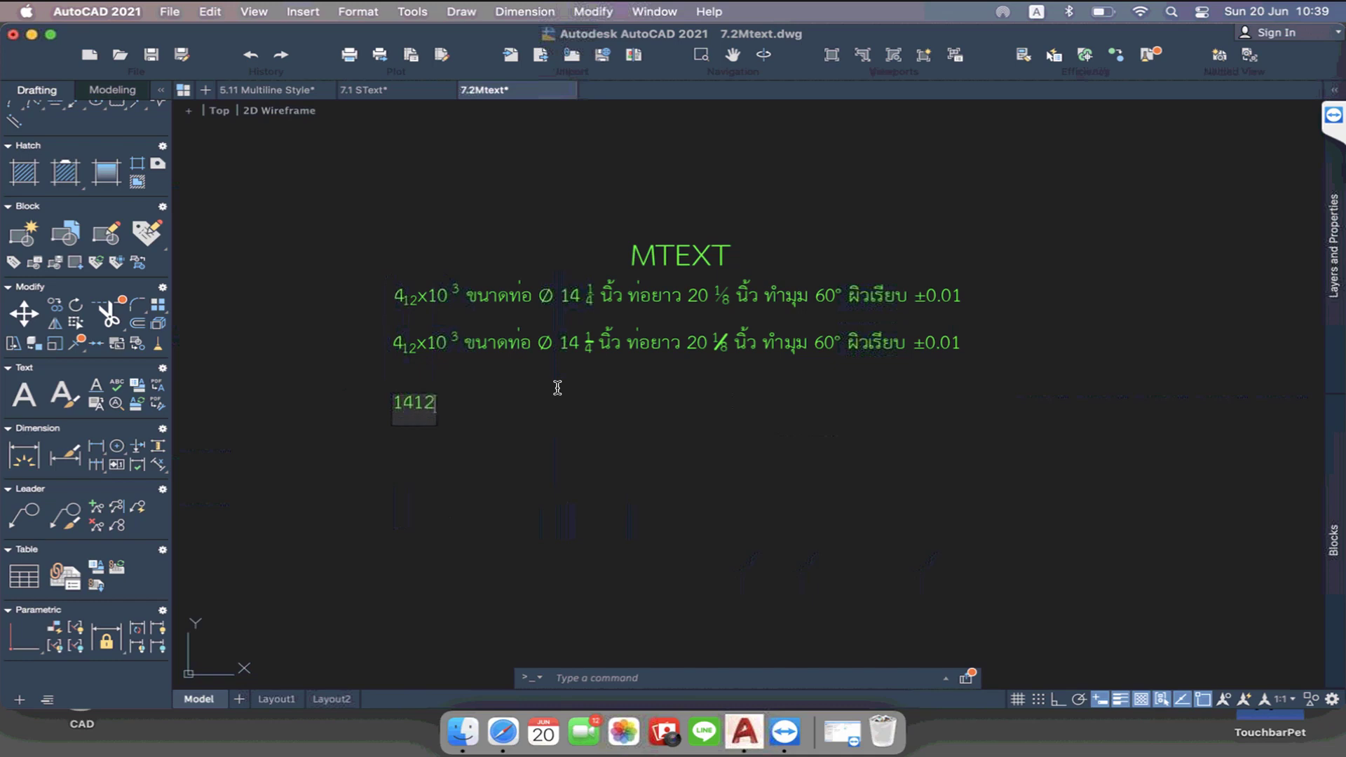
Select the 12 at the end of 1412, then commit the text
scroll(384, 407, "up", 3)
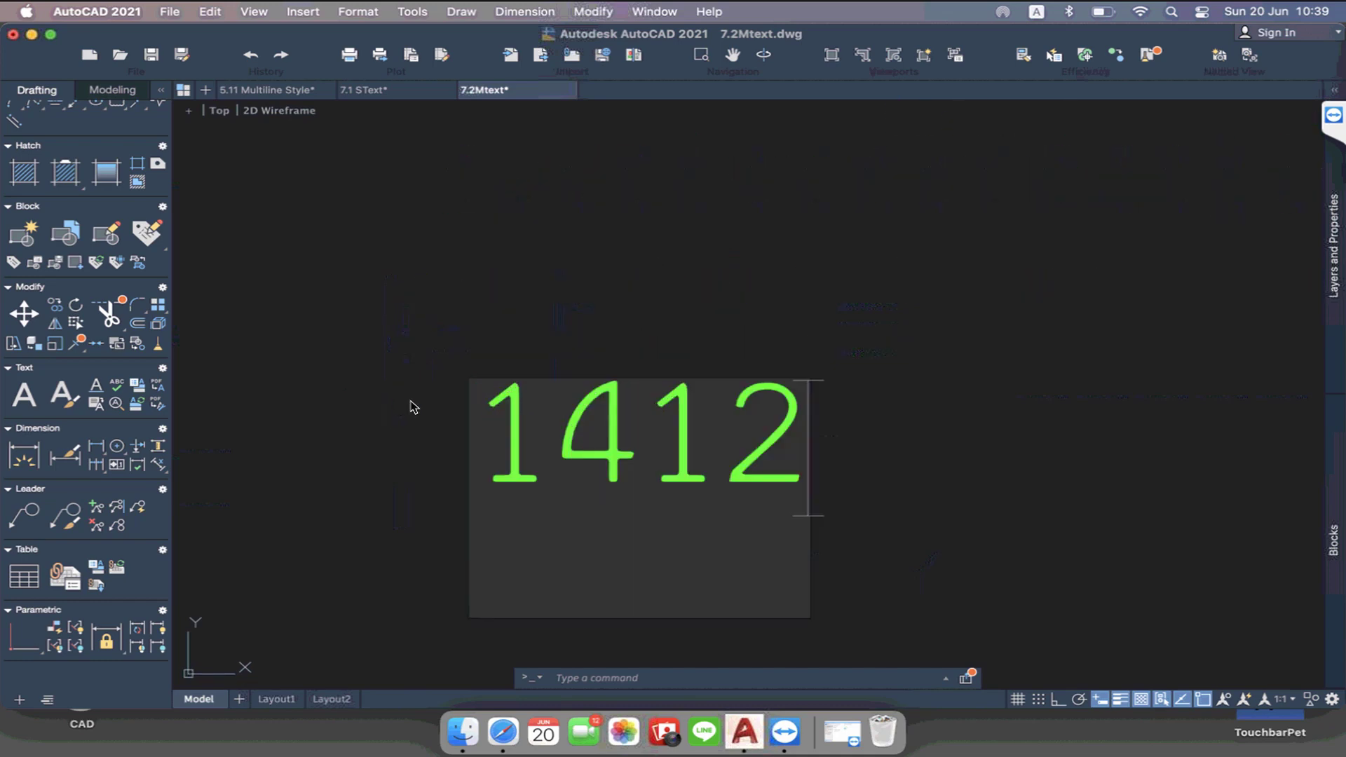
left_click(502, 416)
left_click_drag(520, 419, 550, 421)
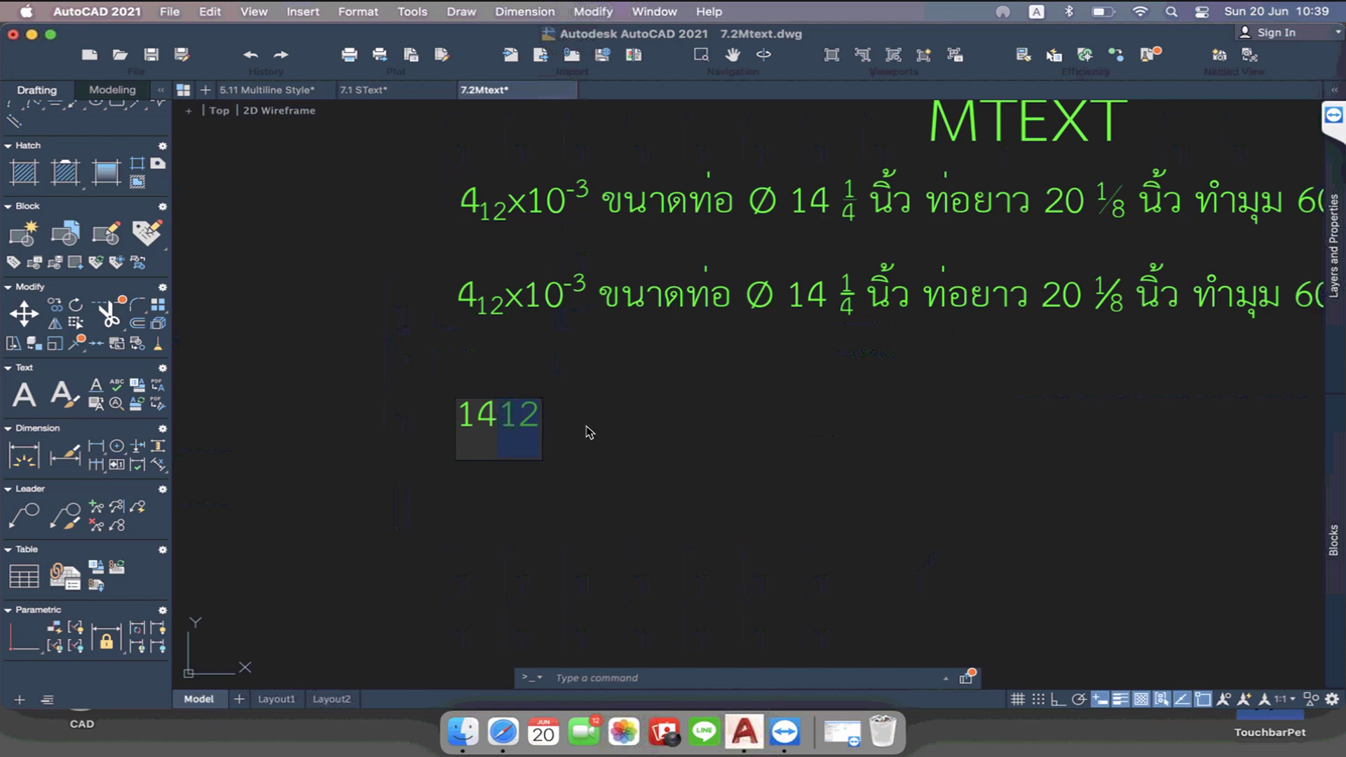
left_click(589, 432)
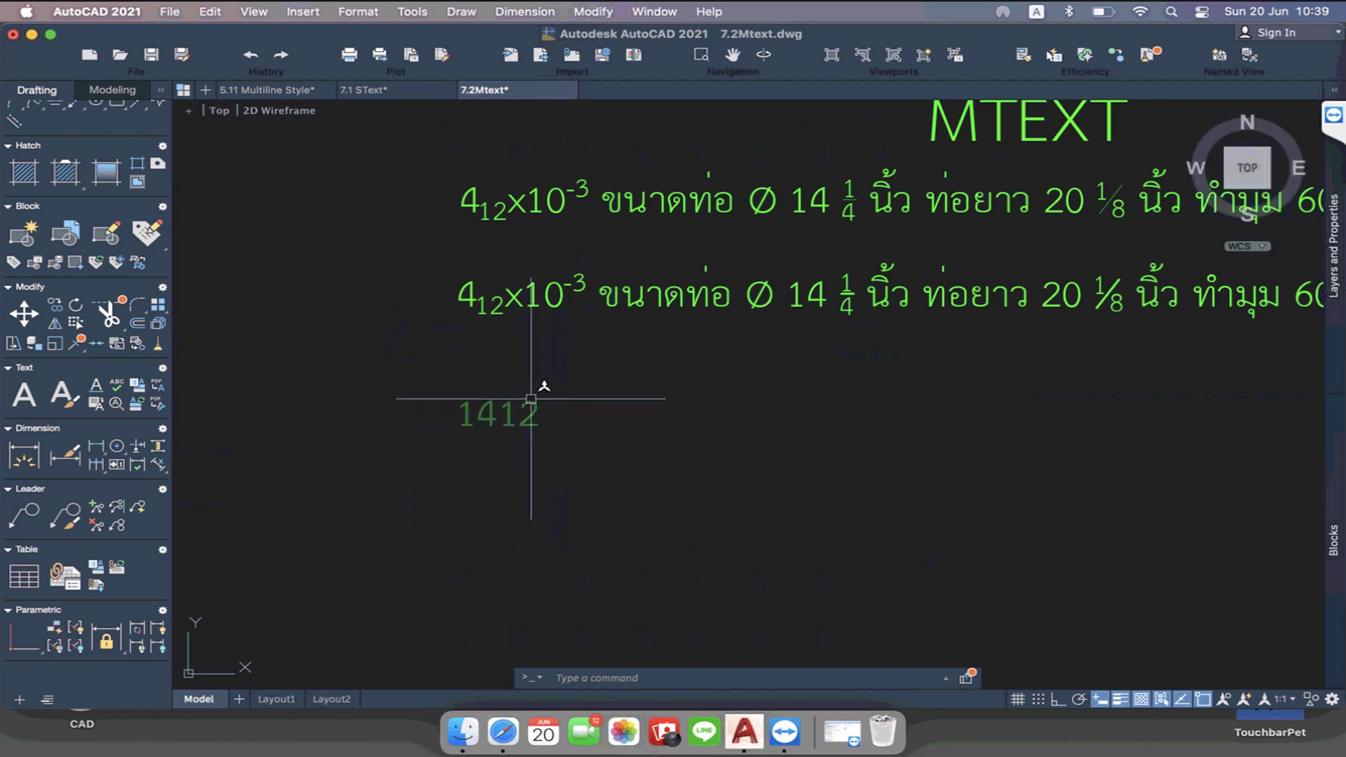
Open the second line and the 1412 text for editing, close both unchanged, and end the command
double_click(544, 297)
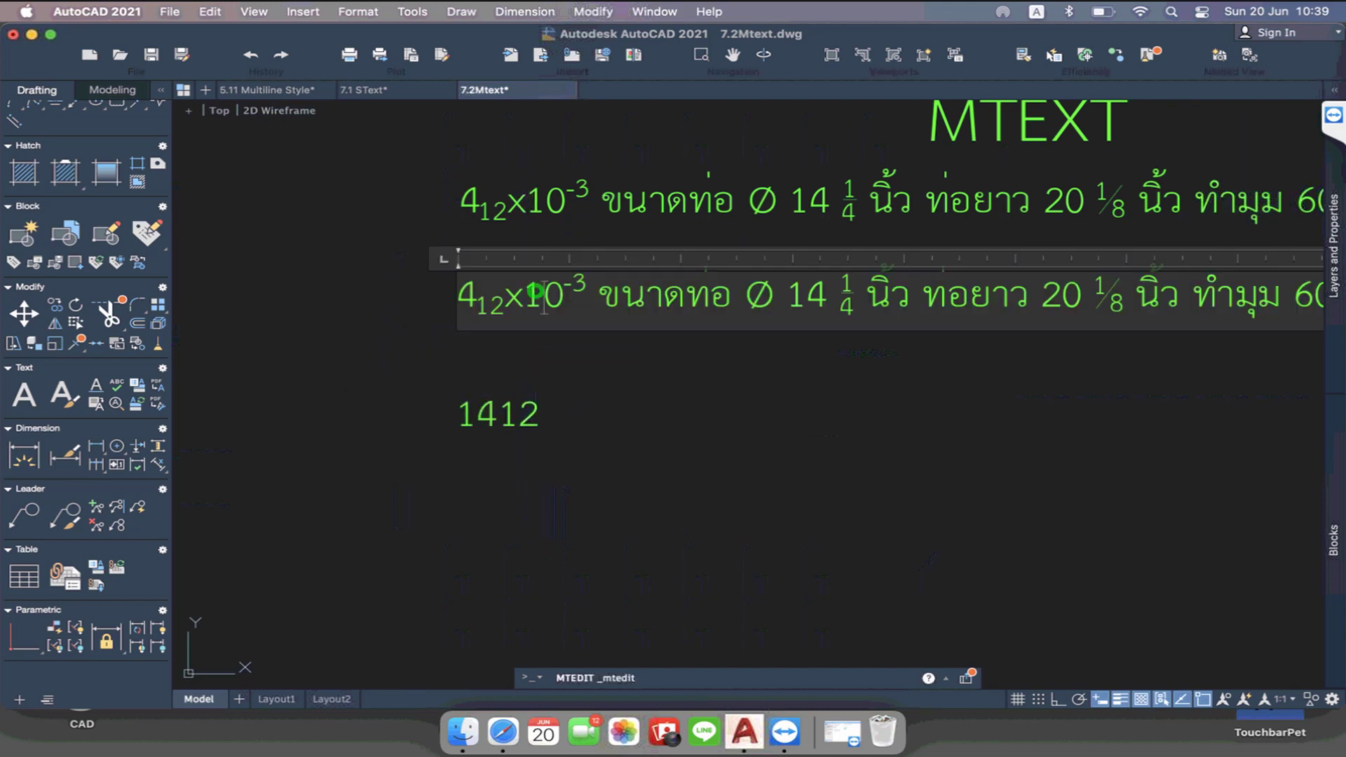
left_click(731, 462)
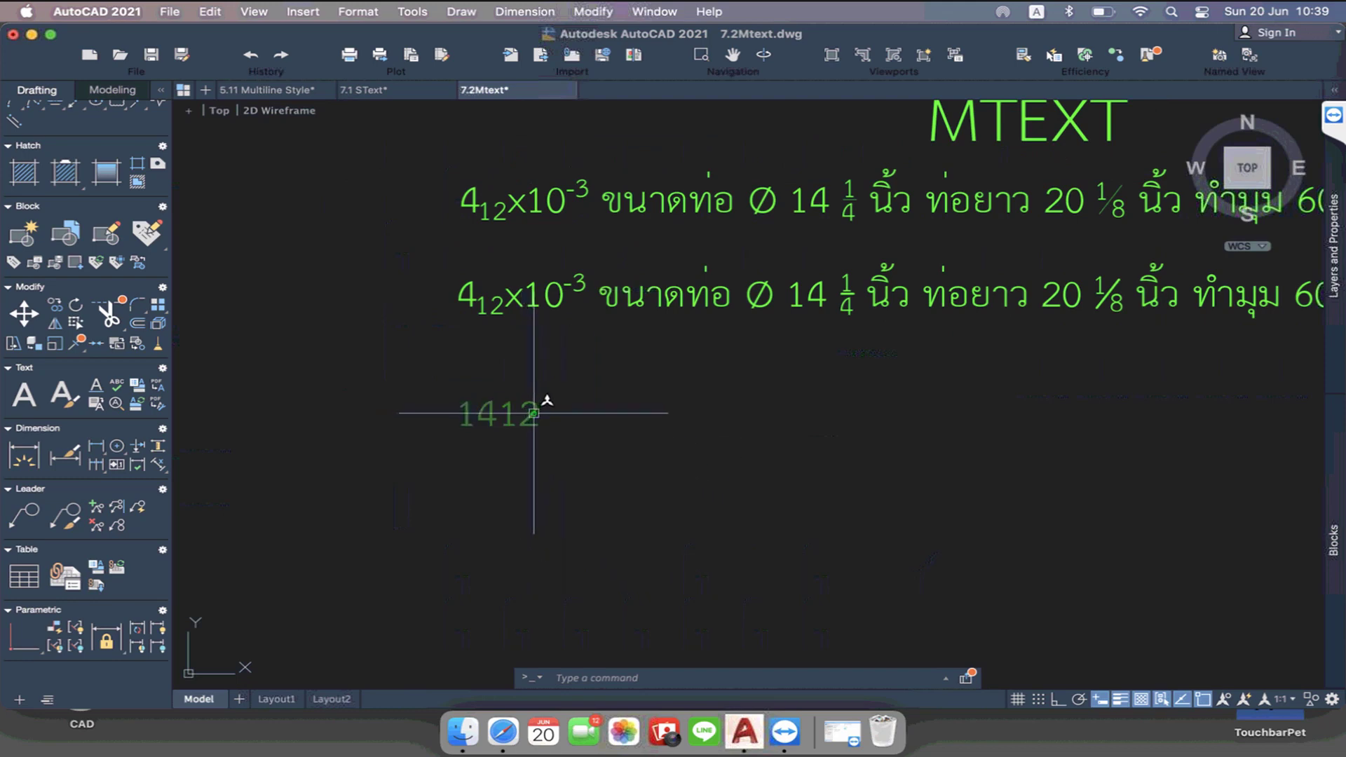
double_click(534, 413)
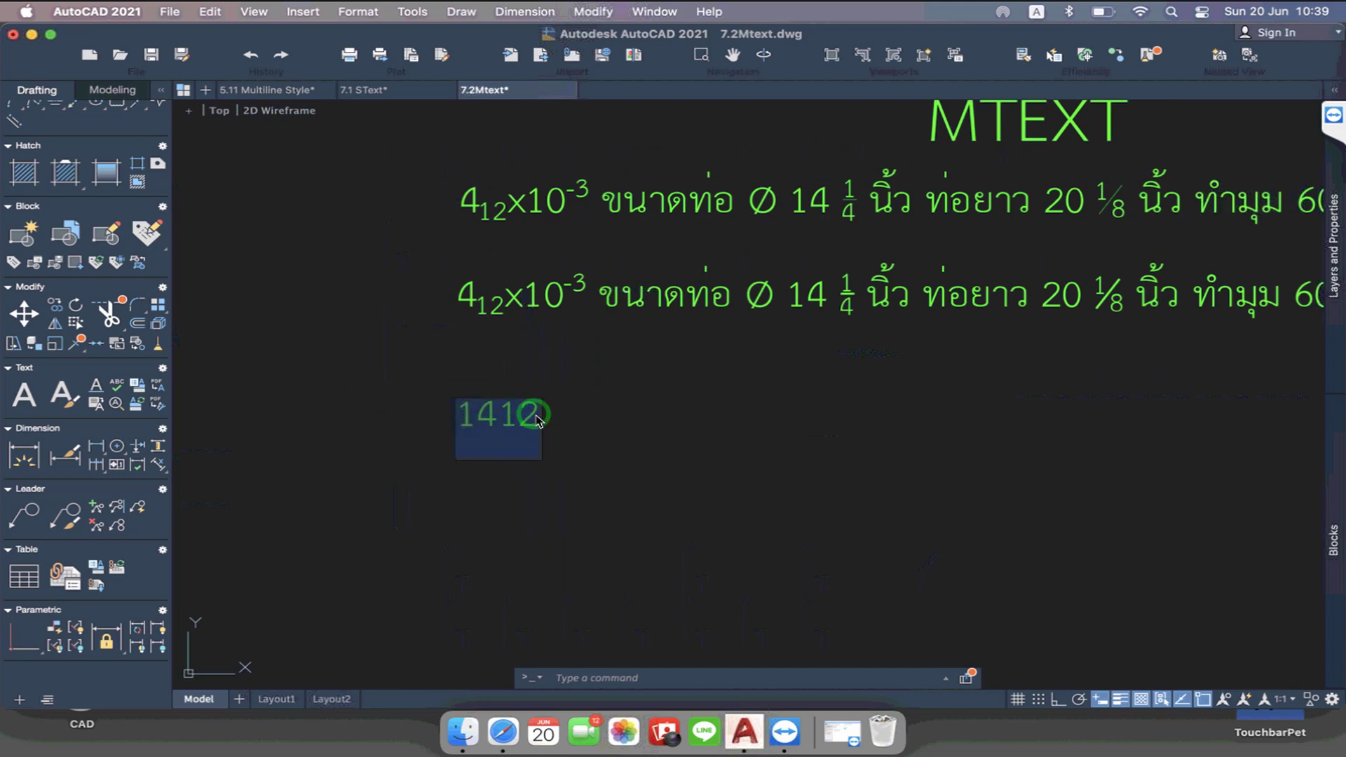
left_click(616, 448)
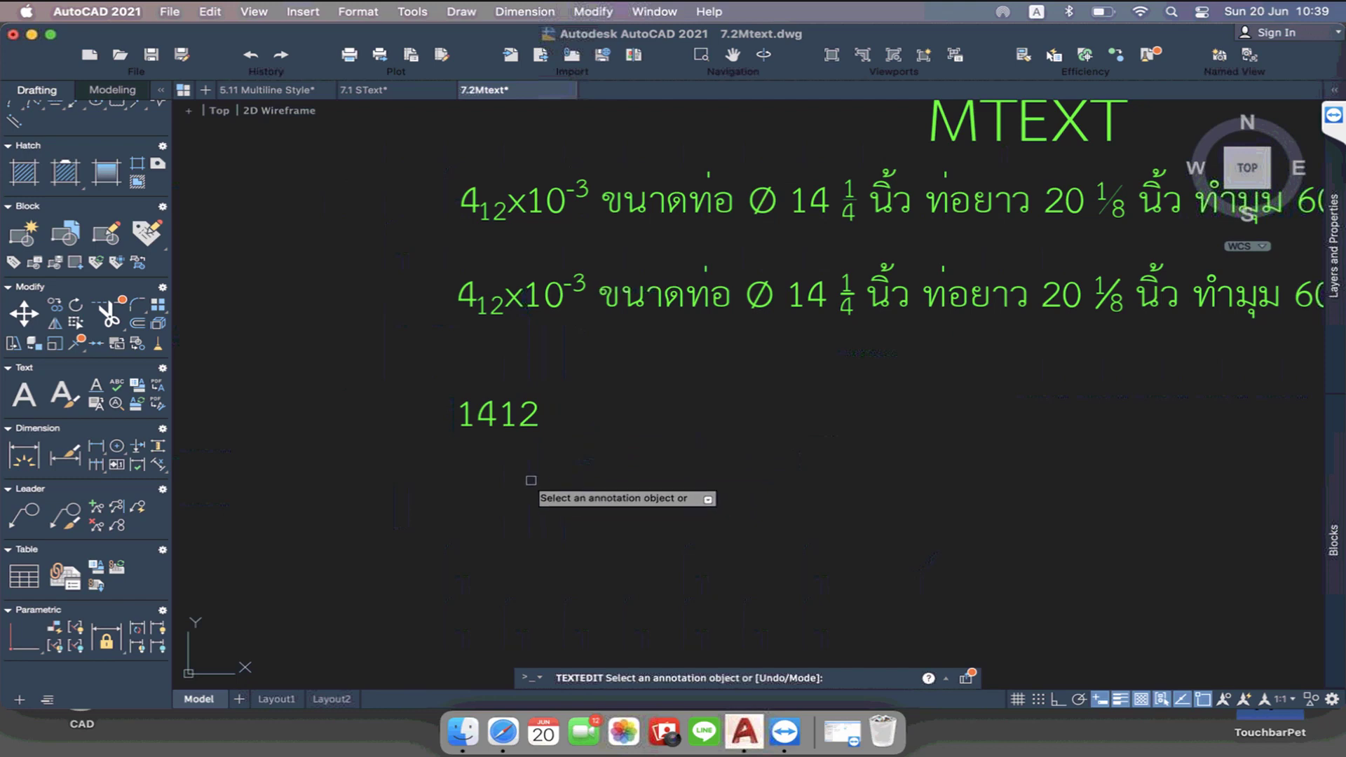
scroll(532, 481, "down", 3)
key("Escape")
scroll(607, 472, "right", 1)
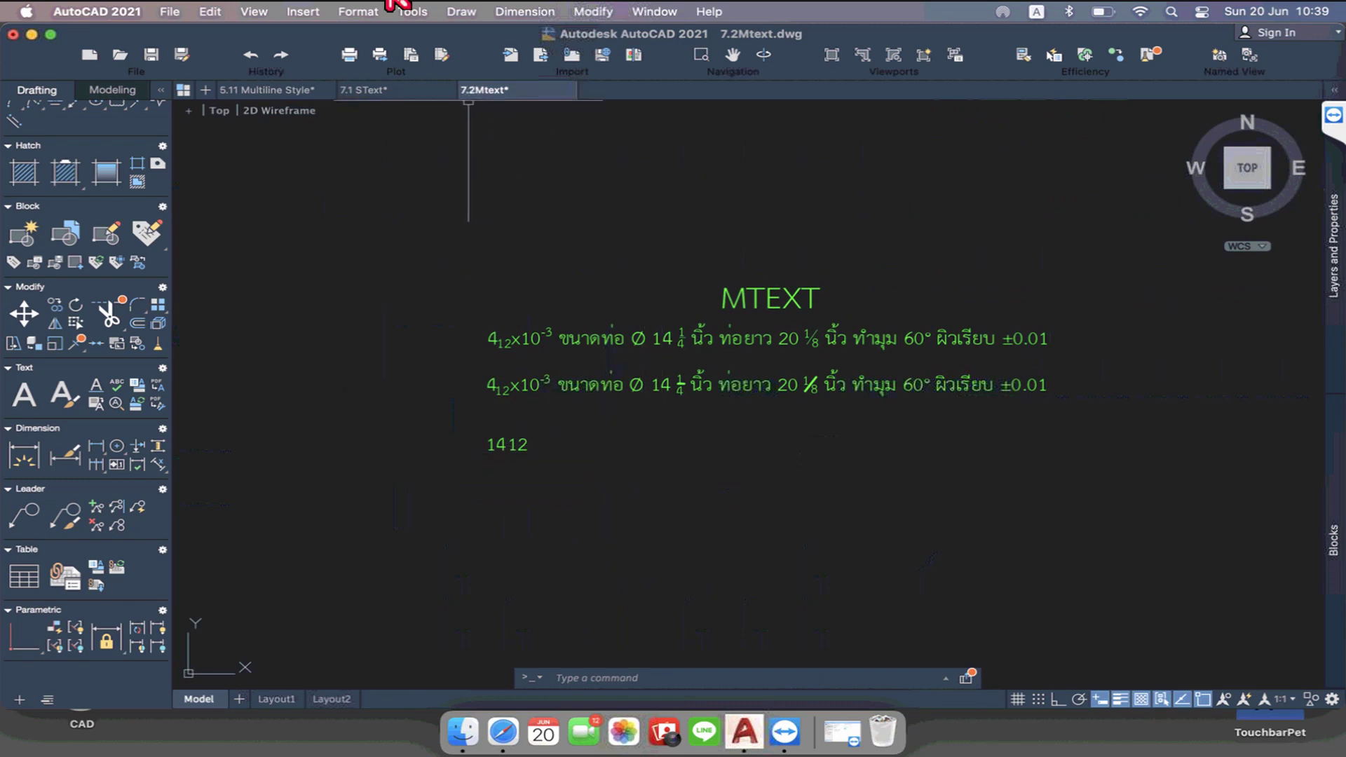
left_click(416, 12)
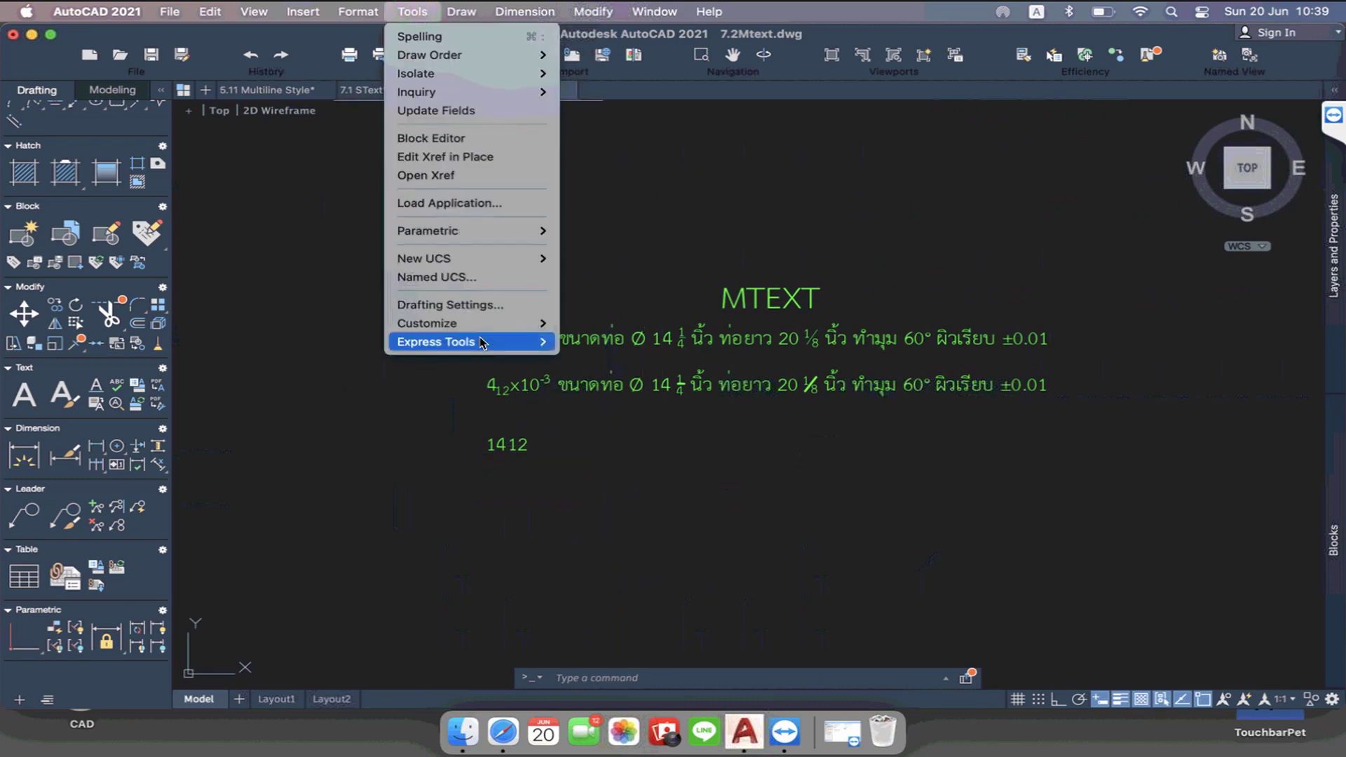
mouse_move(436, 343)
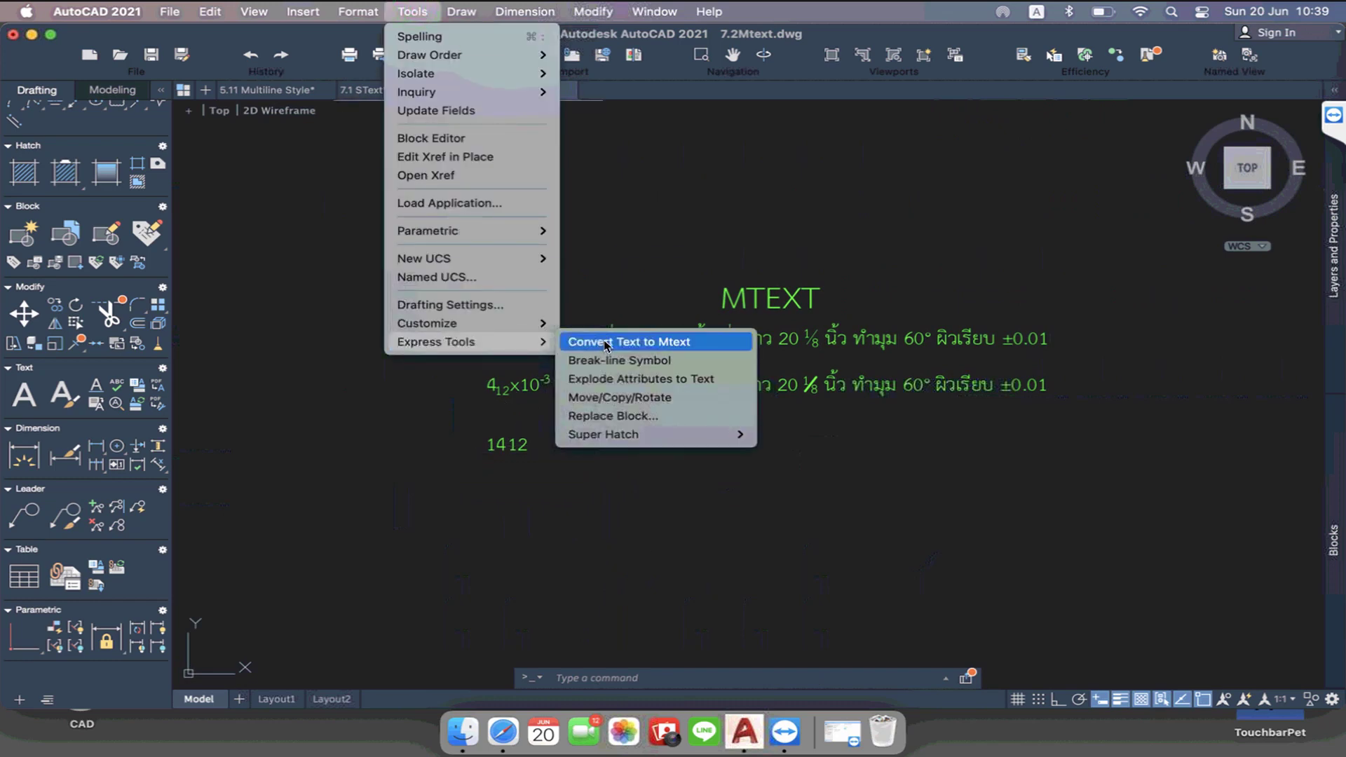
Select the 1412 single-line text in the drawing
left_click(662, 518)
scroll(494, 449, "up", 3)
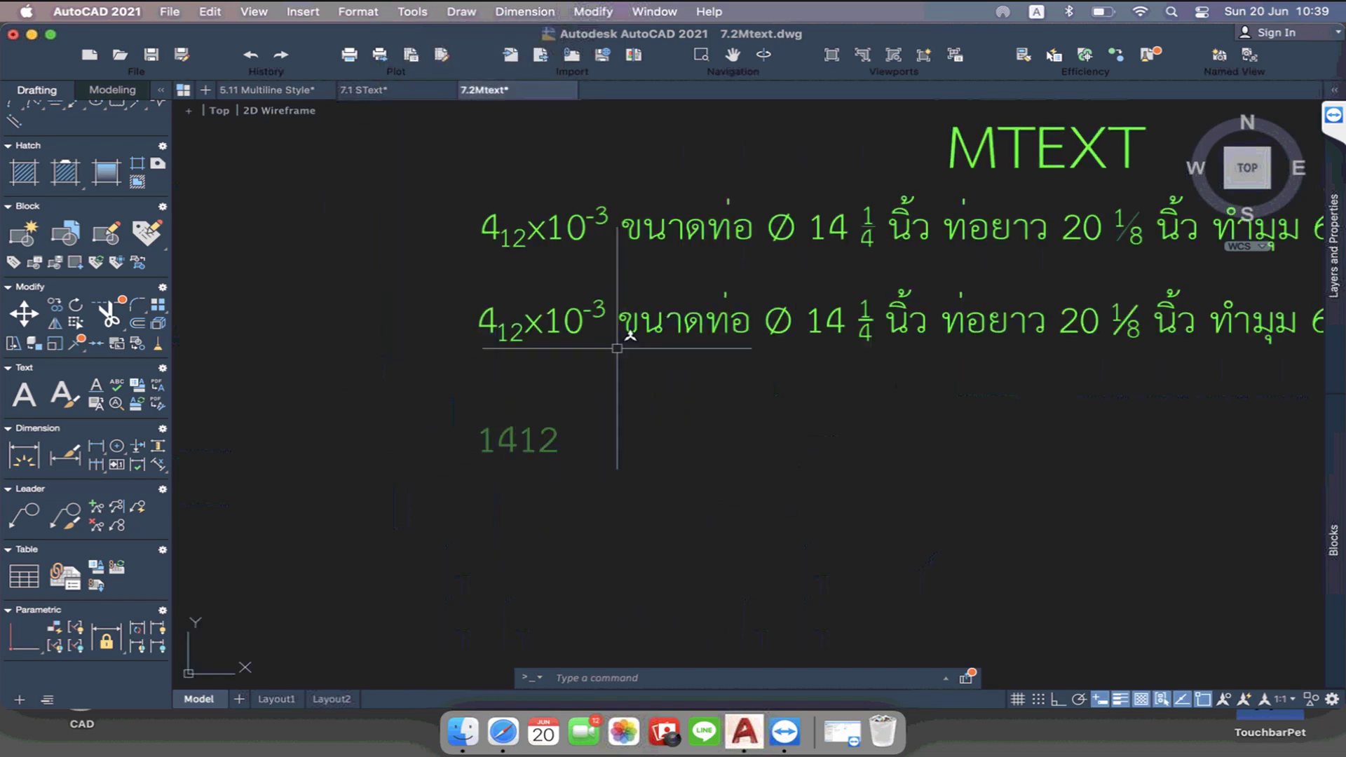
mouse_move(646, 324)
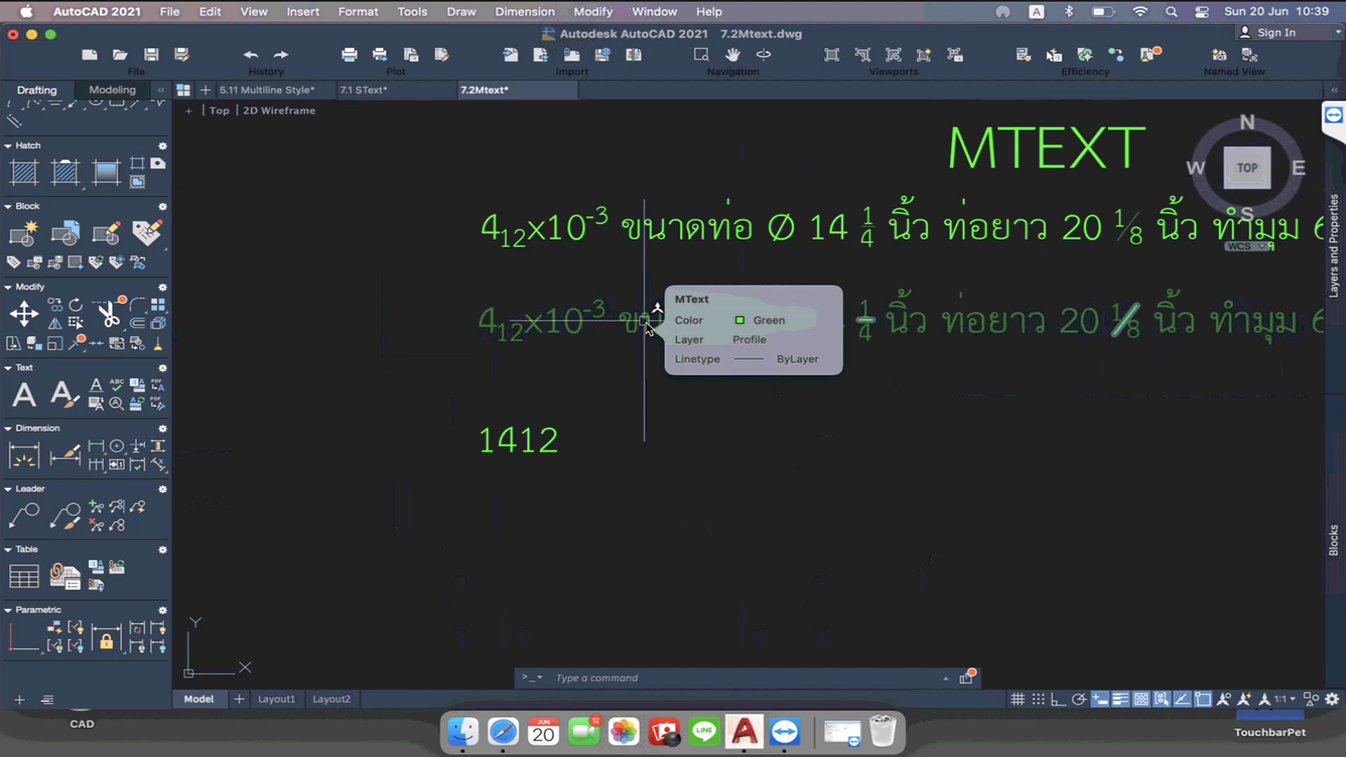
scroll(526, 451, "up", 2)
scroll(496, 472, "right", 3)
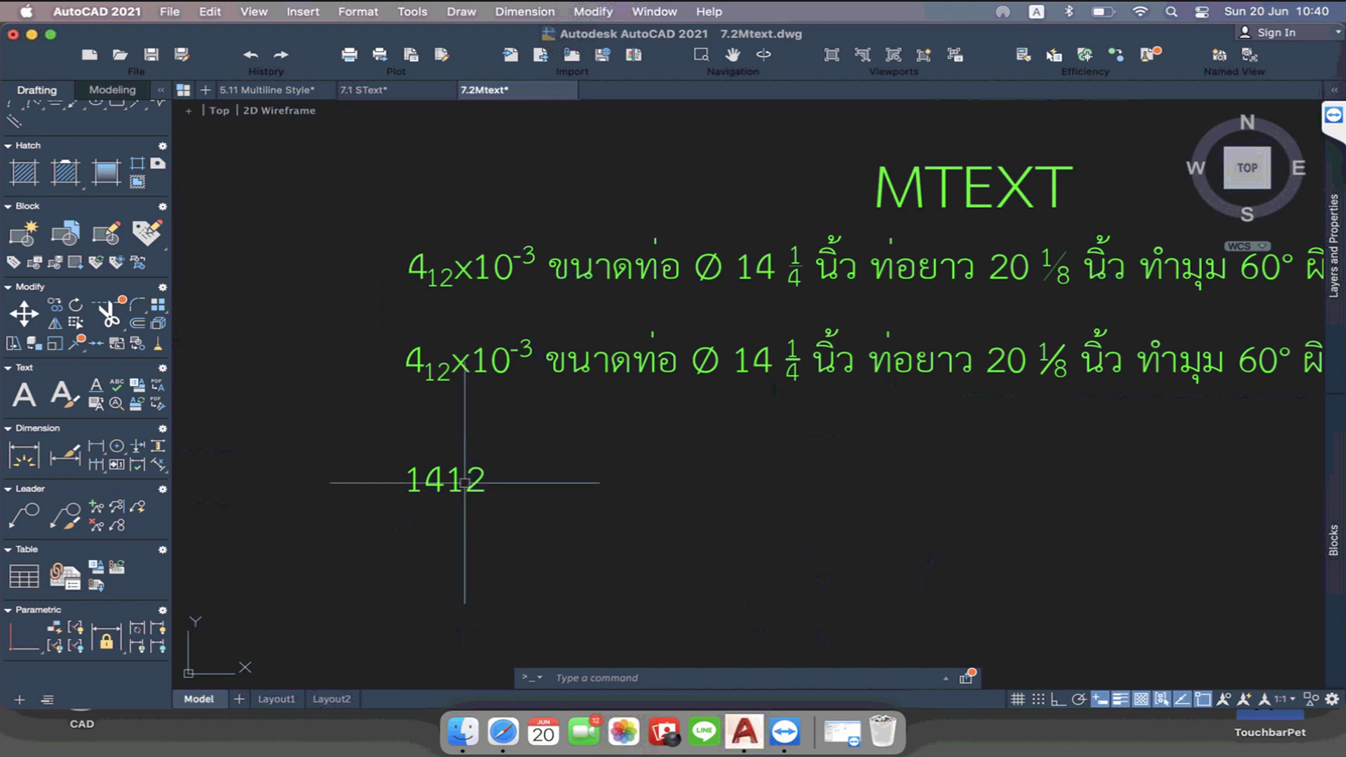
left_click(464, 483)
left_click(515, 455)
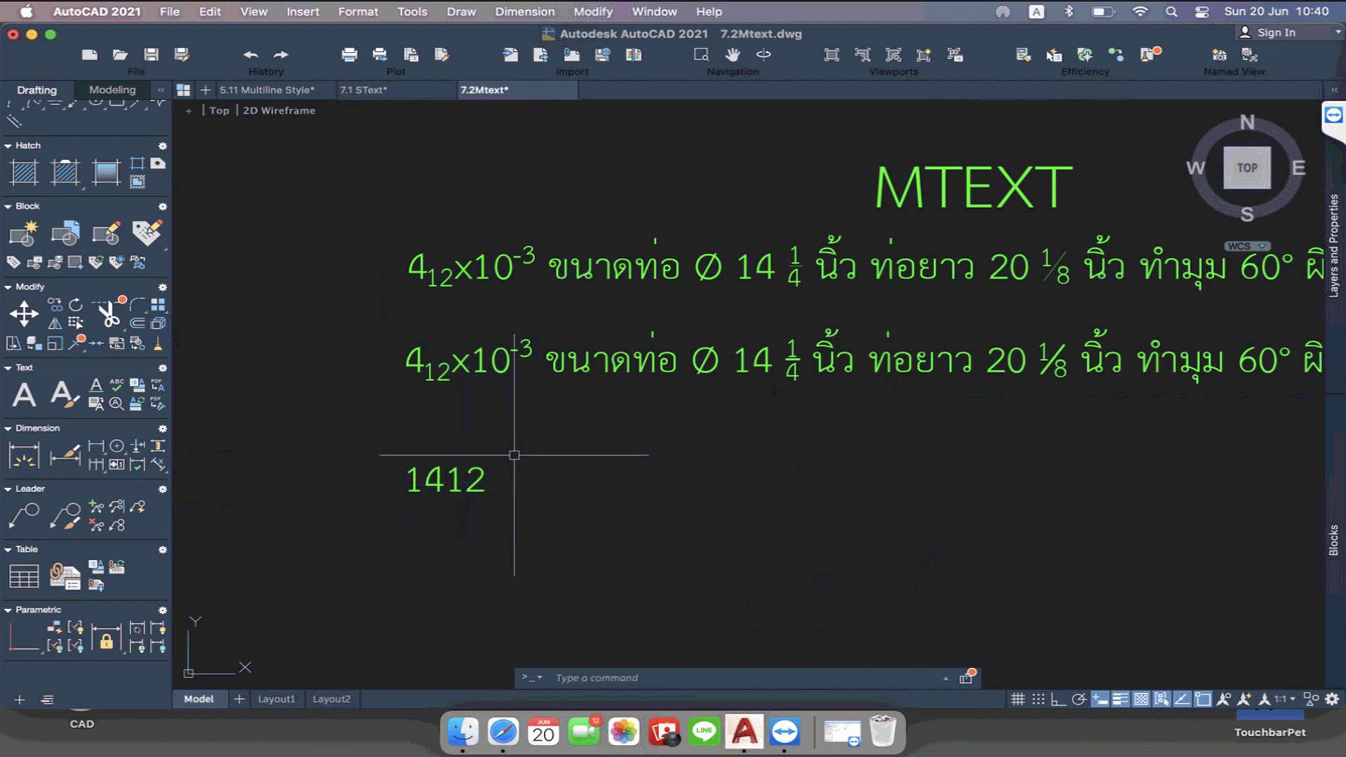
left_click(410, 499)
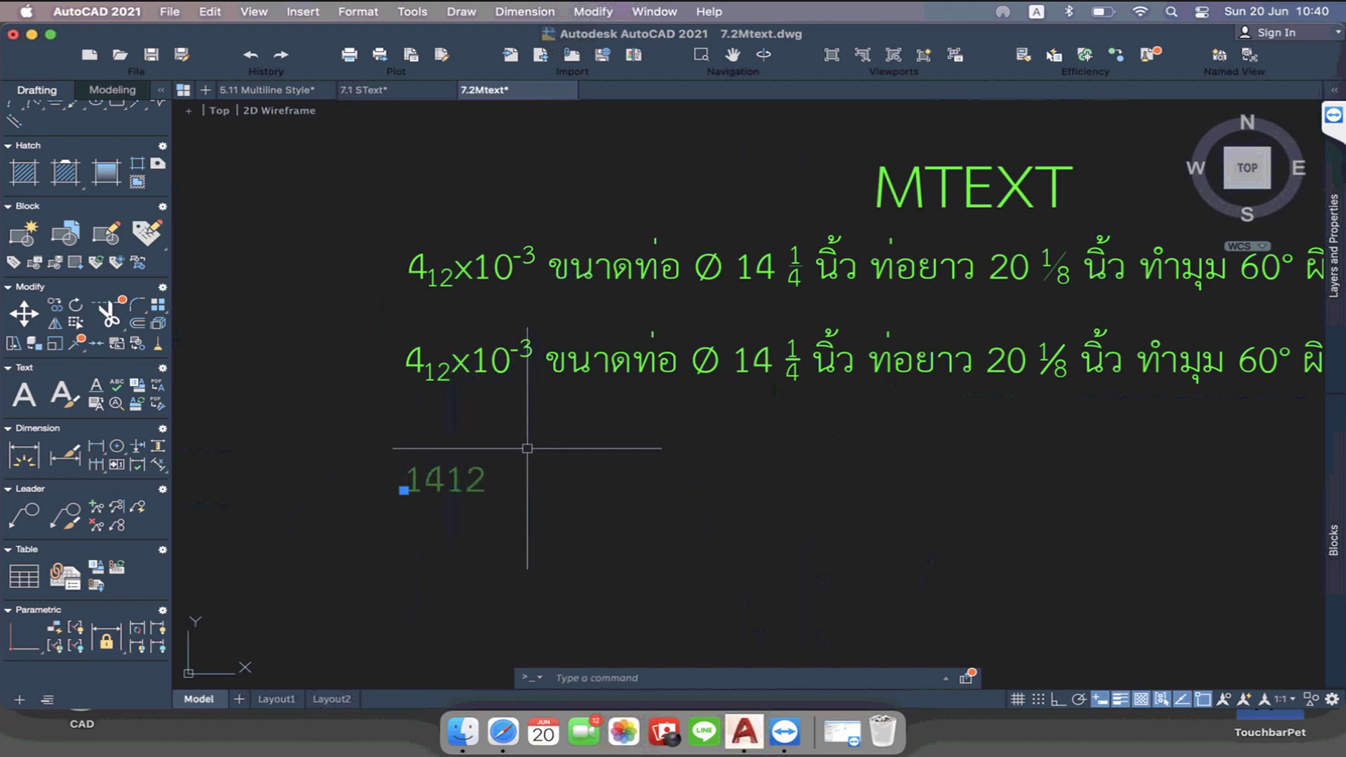
Run Express Tools Convert Text to Mtext on the 1412 text
left_click(413, 11)
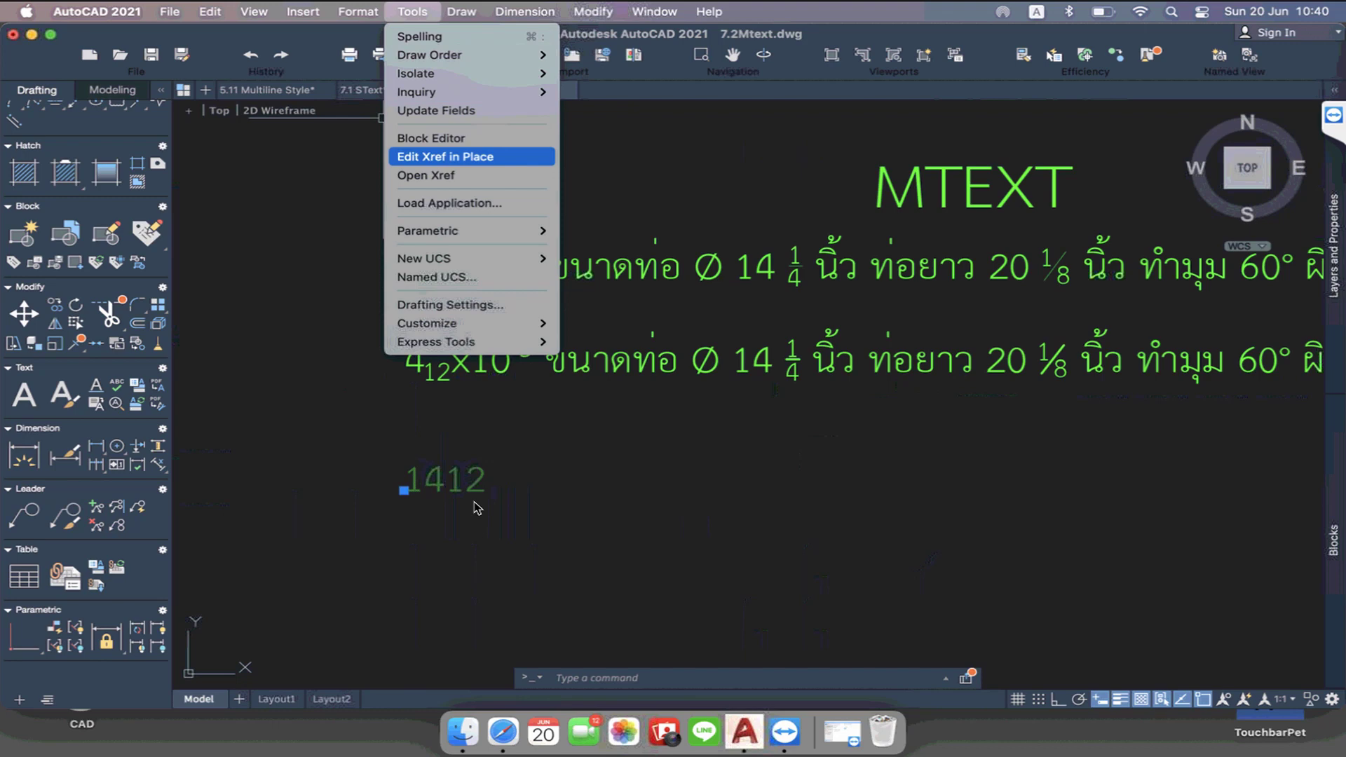
key("Down")
key("Down")
key("Down")
key("Right")
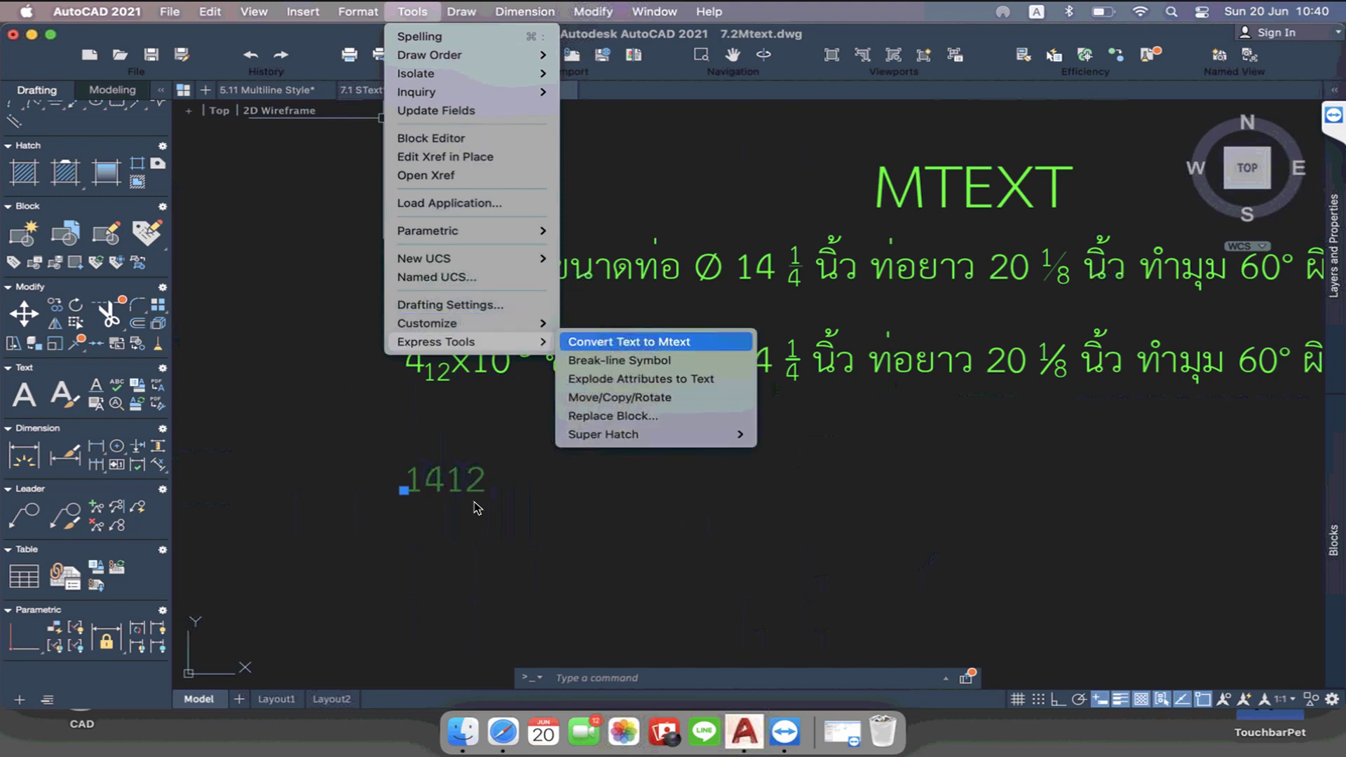
key("Return")
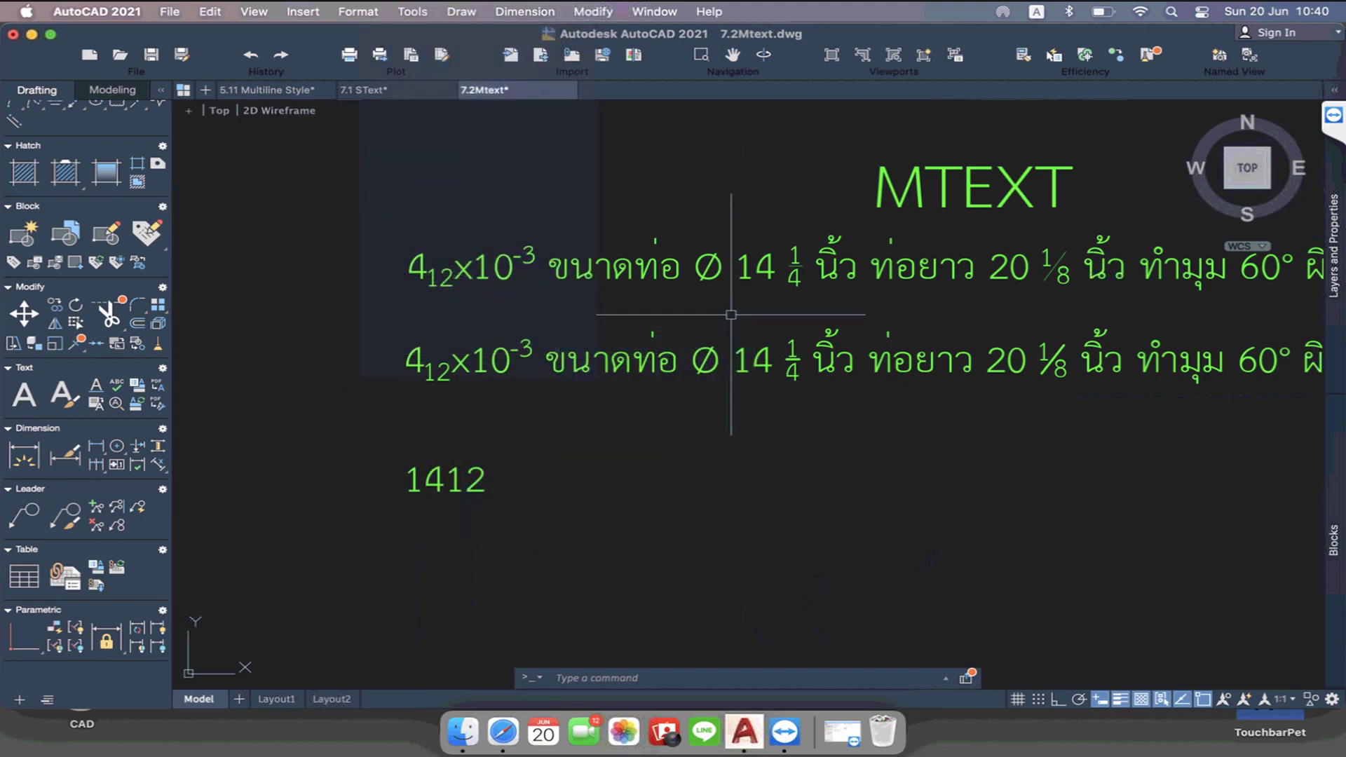
left_click(468, 498)
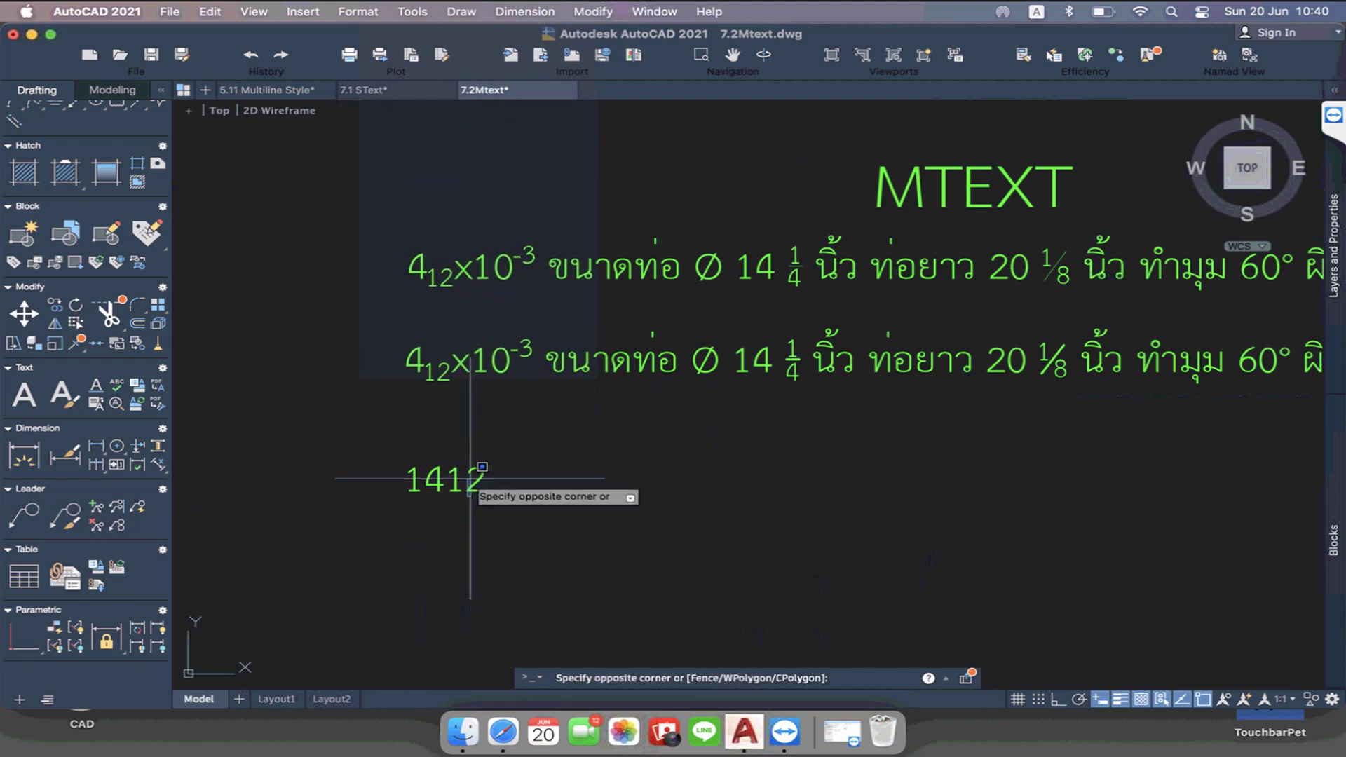
left_click(455, 481)
key("Return")
Widen the MText editor, make the 12 in 1412 a subscript, and commit the text
double_click(474, 502)
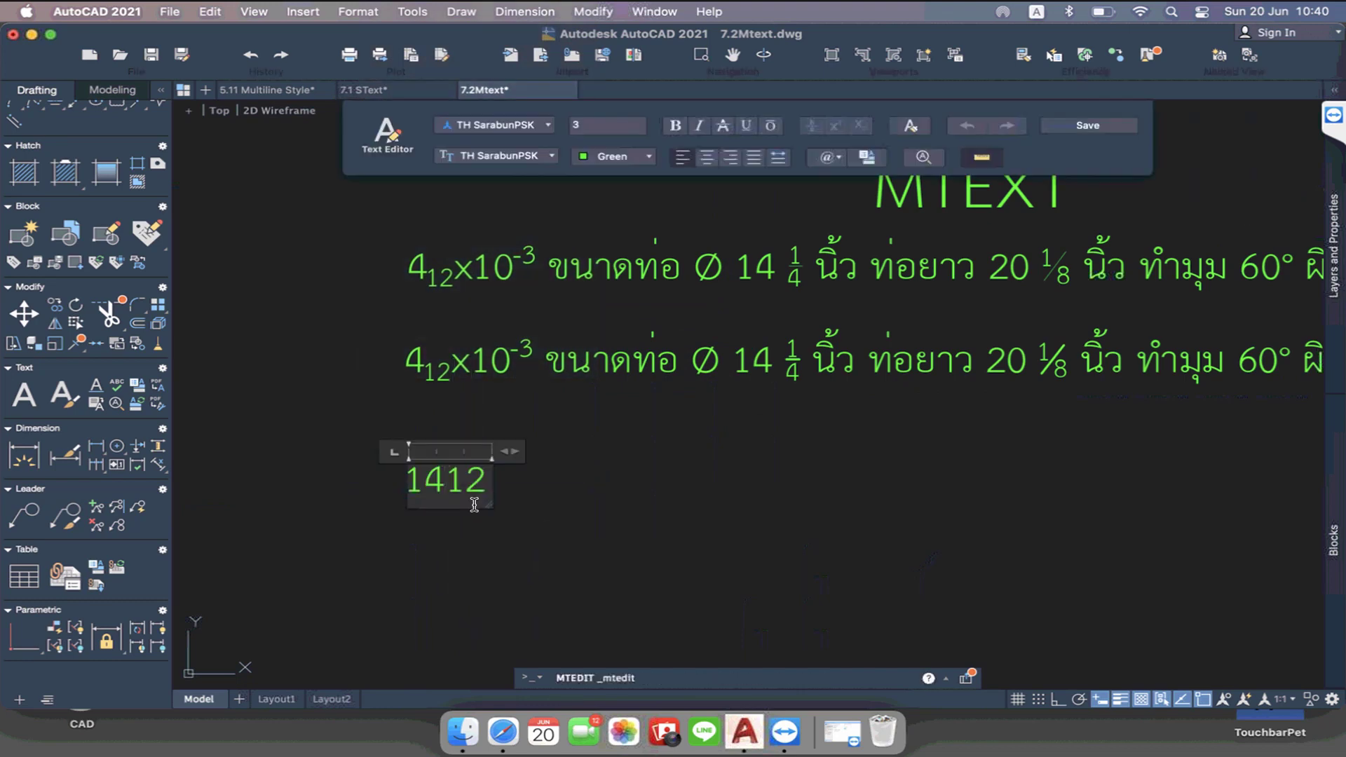
left_click_drag(449, 481, 462, 481)
left_click_drag(514, 453, 1241, 452)
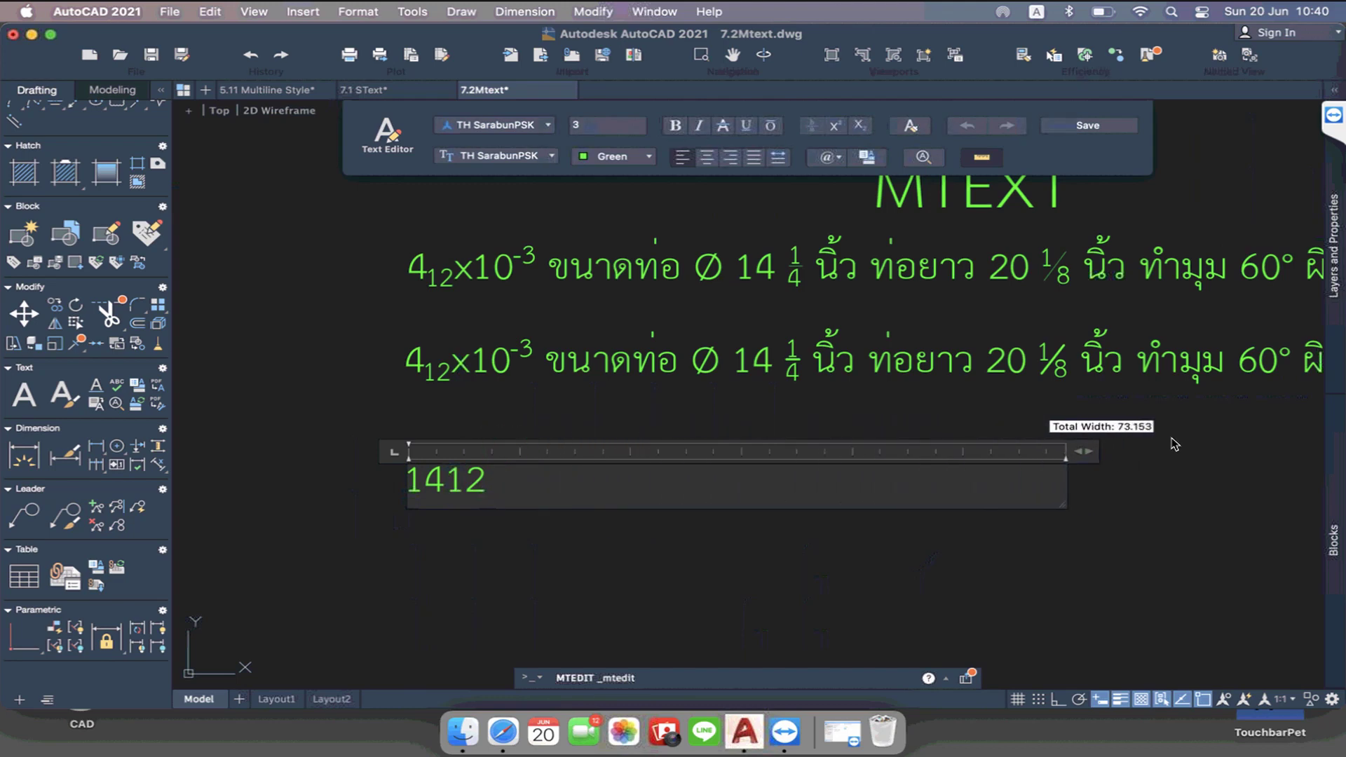
left_click(499, 484)
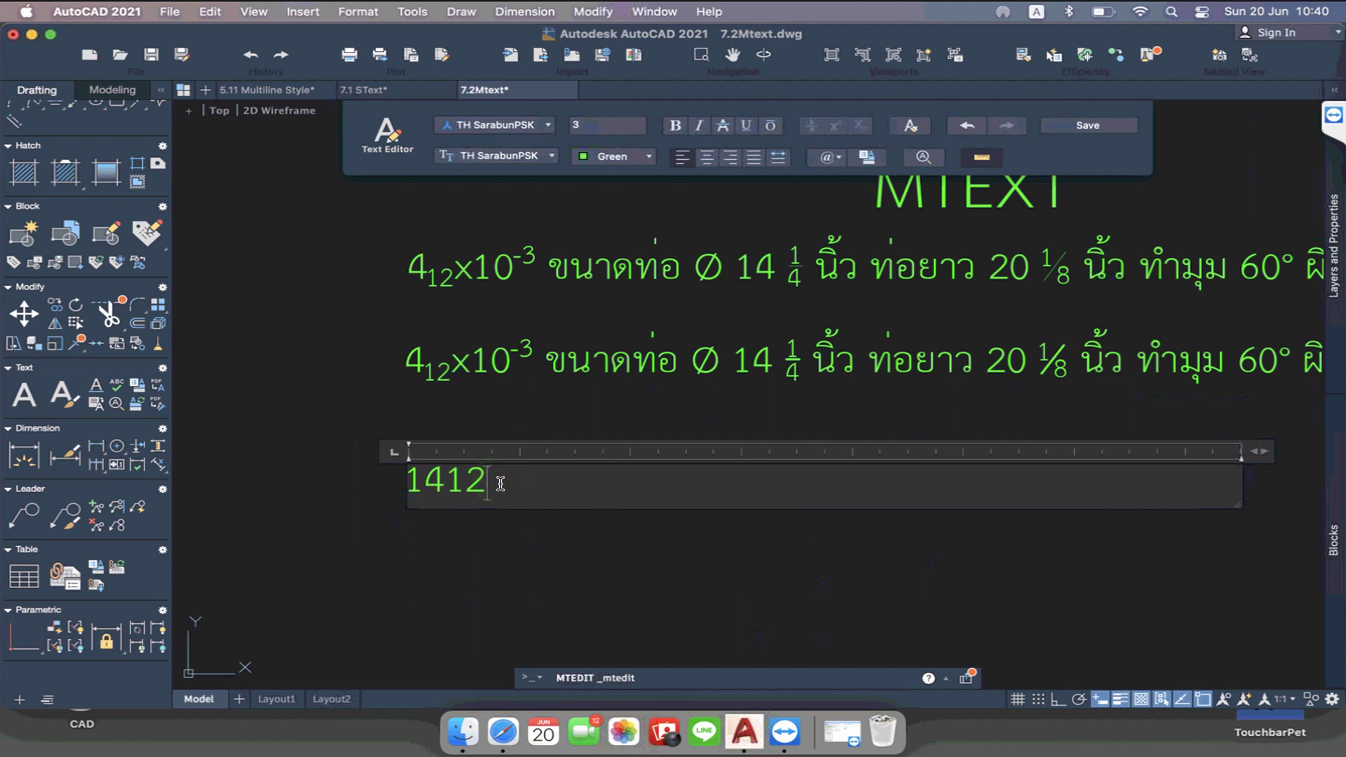
key("shift+Left")
key("shift+Left")
key("super+shift+comma")
left_click(384, 414)
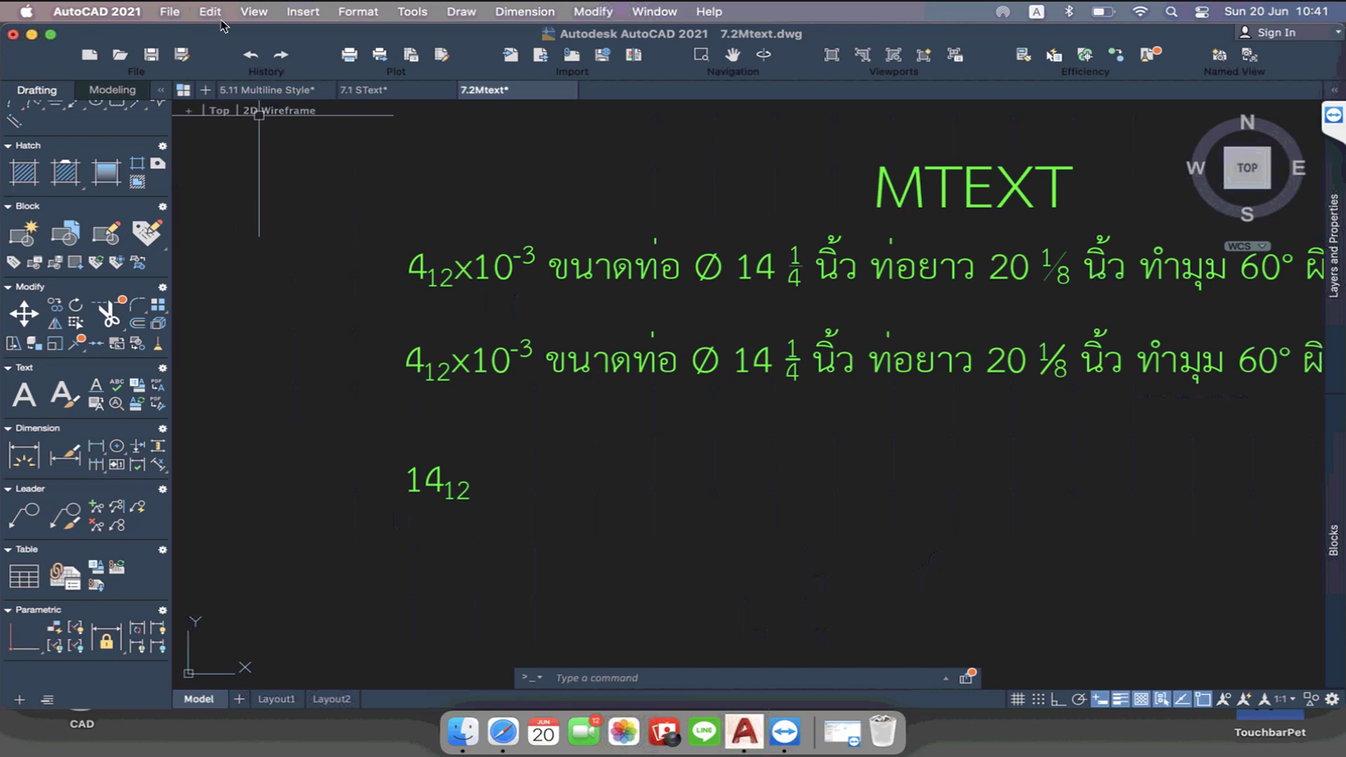
left_click(120, 54)
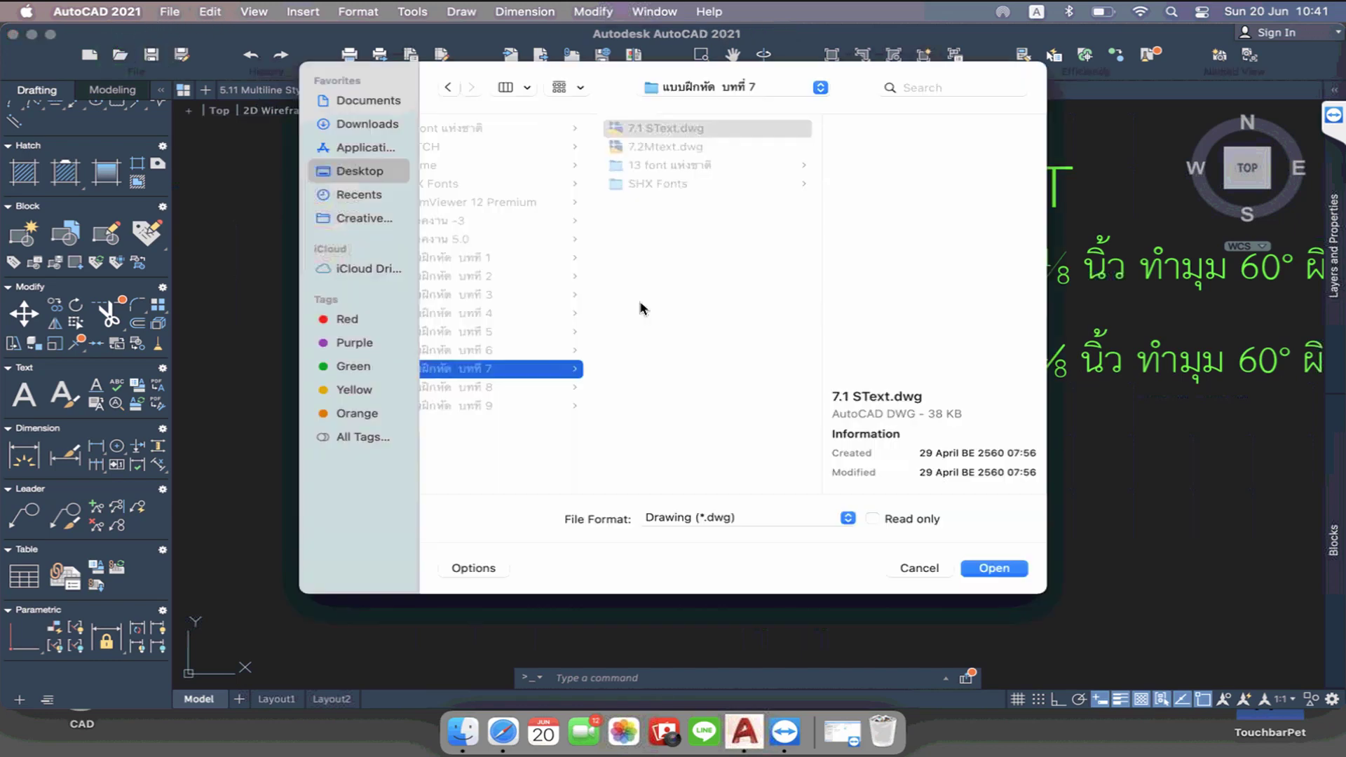
left_click(663, 147)
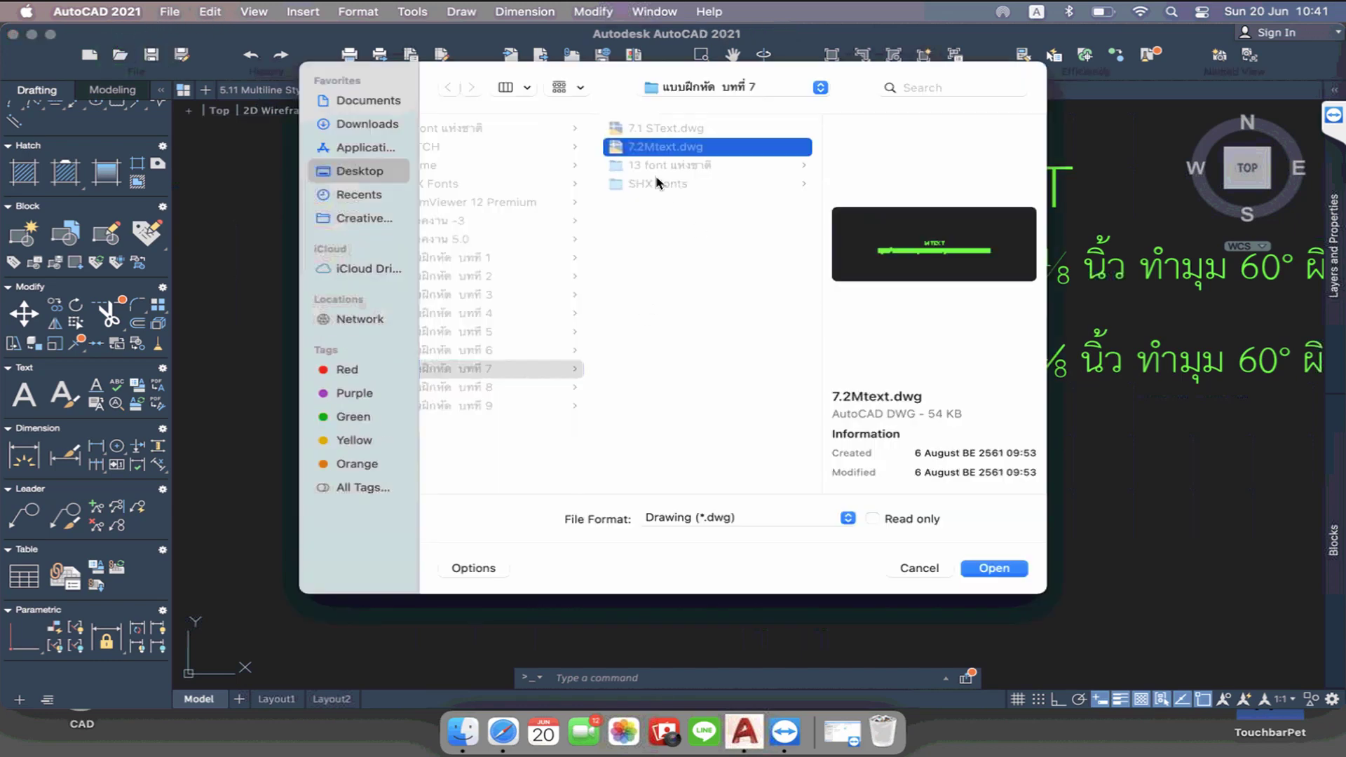
left_click(658, 130)
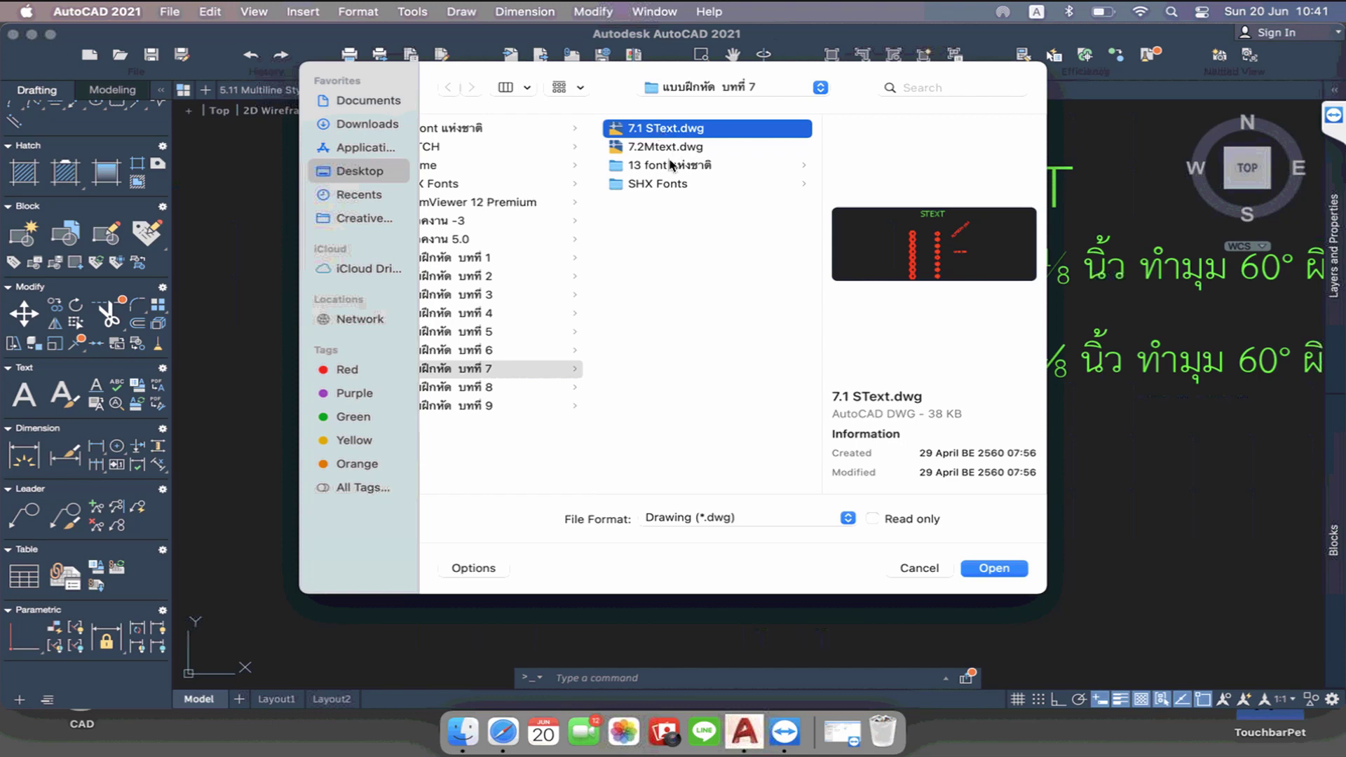
left_click(678, 147)
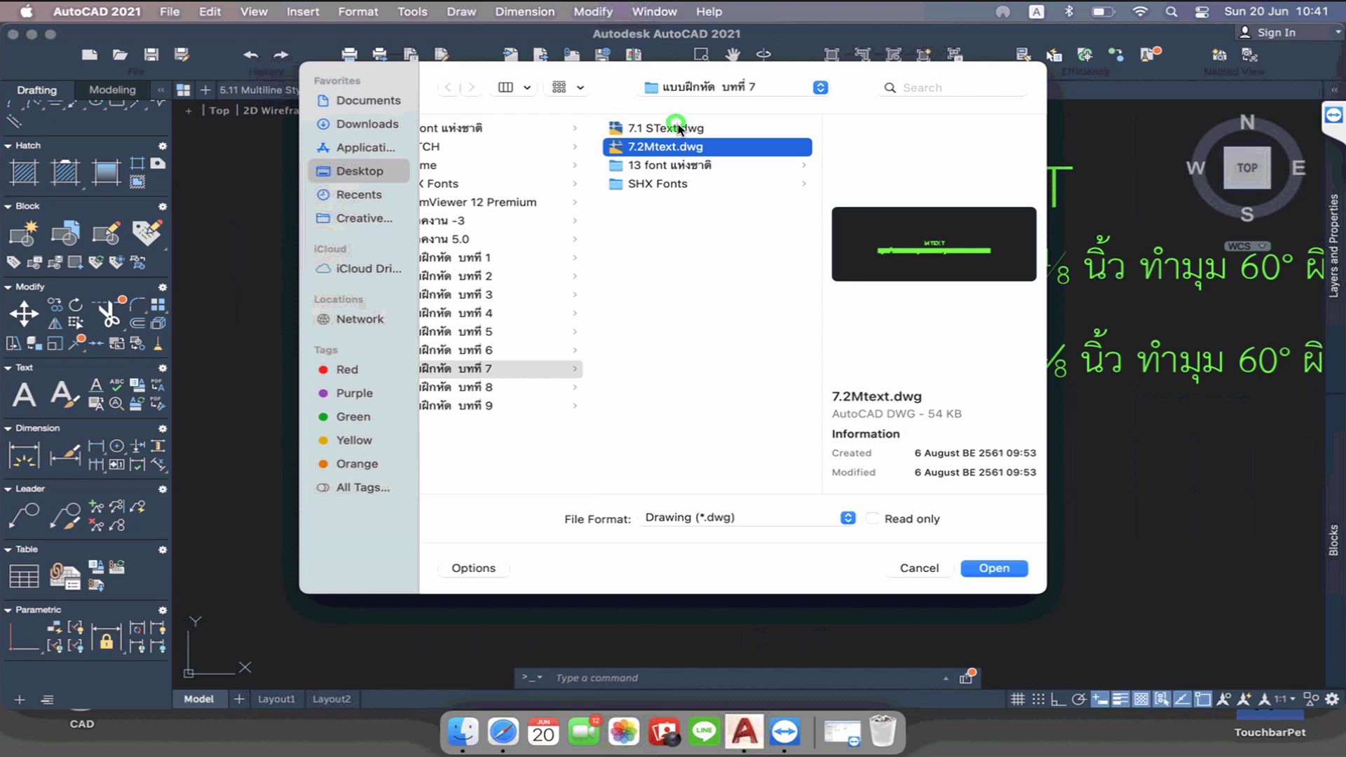
left_click(679, 129)
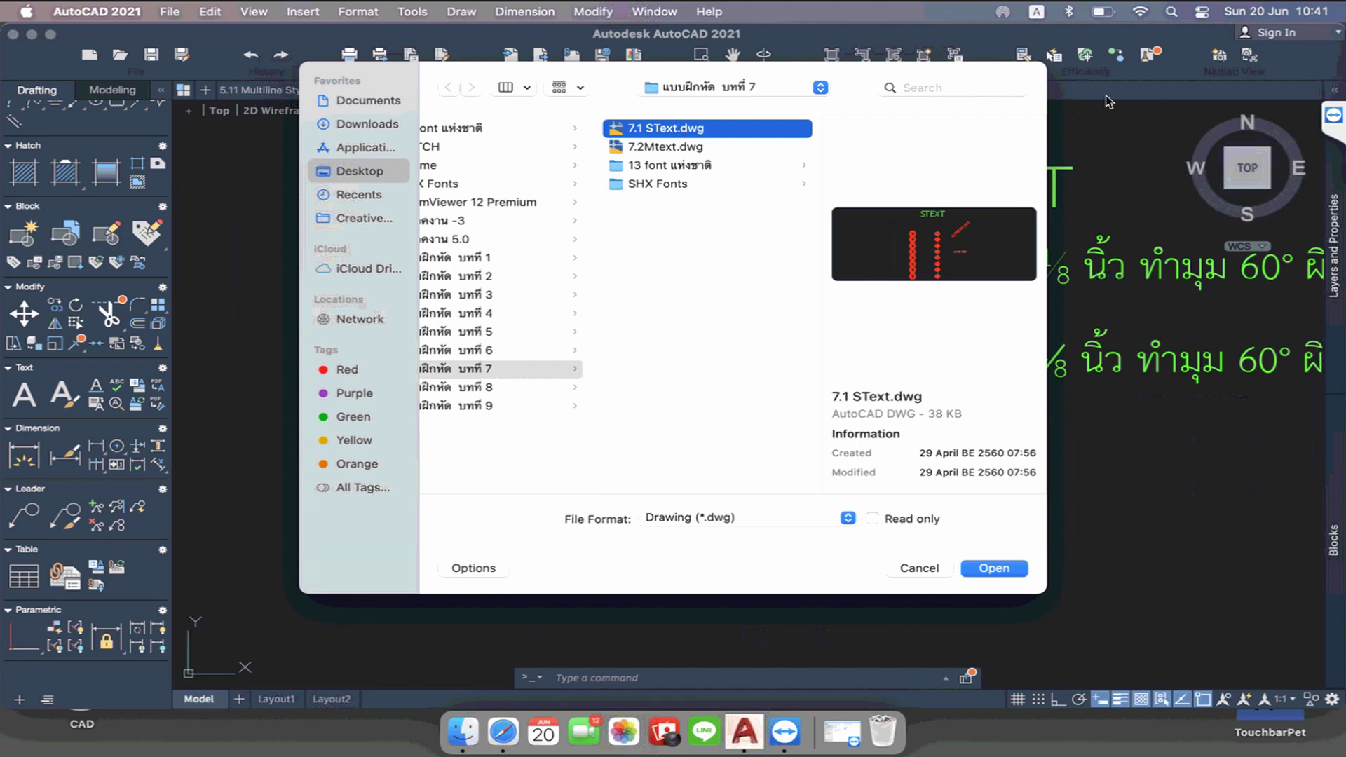
left_click(924, 567)
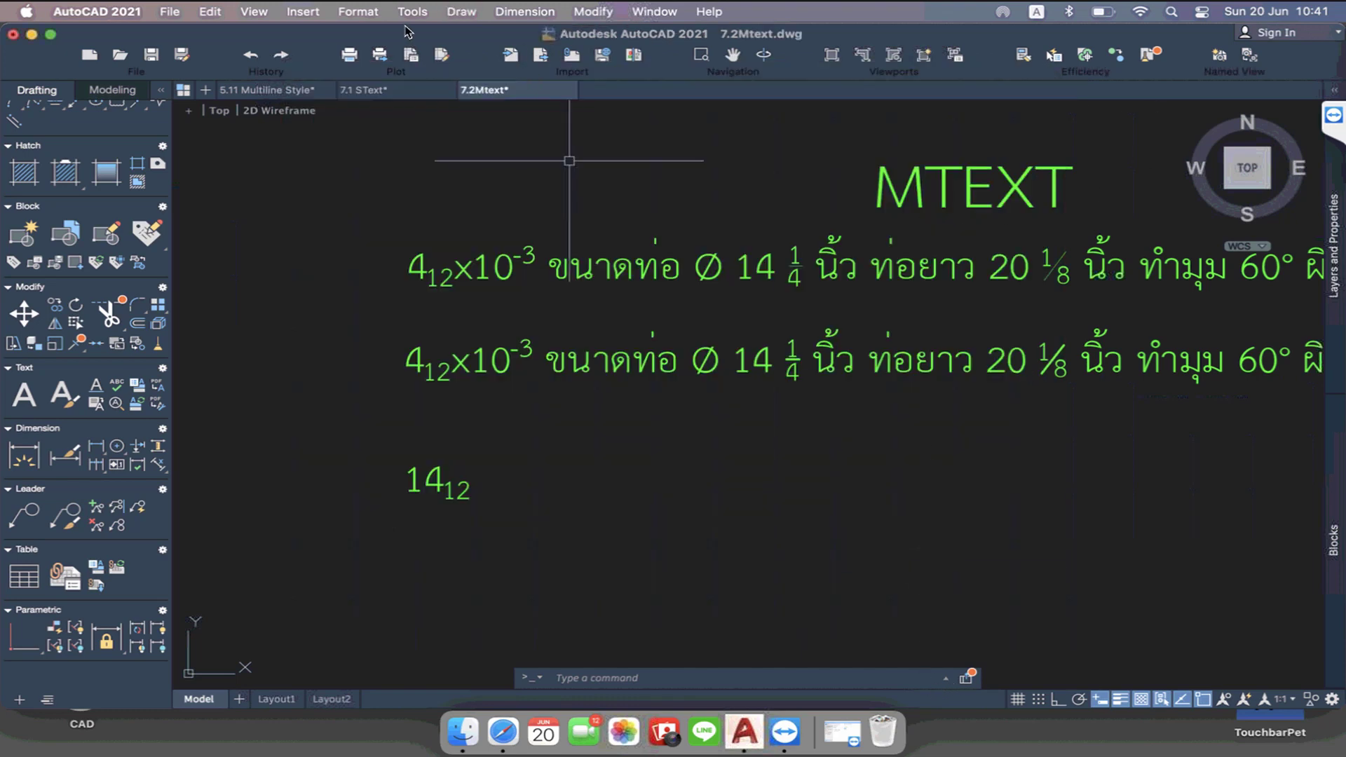
left_click(413, 11)
mouse_move(435, 342)
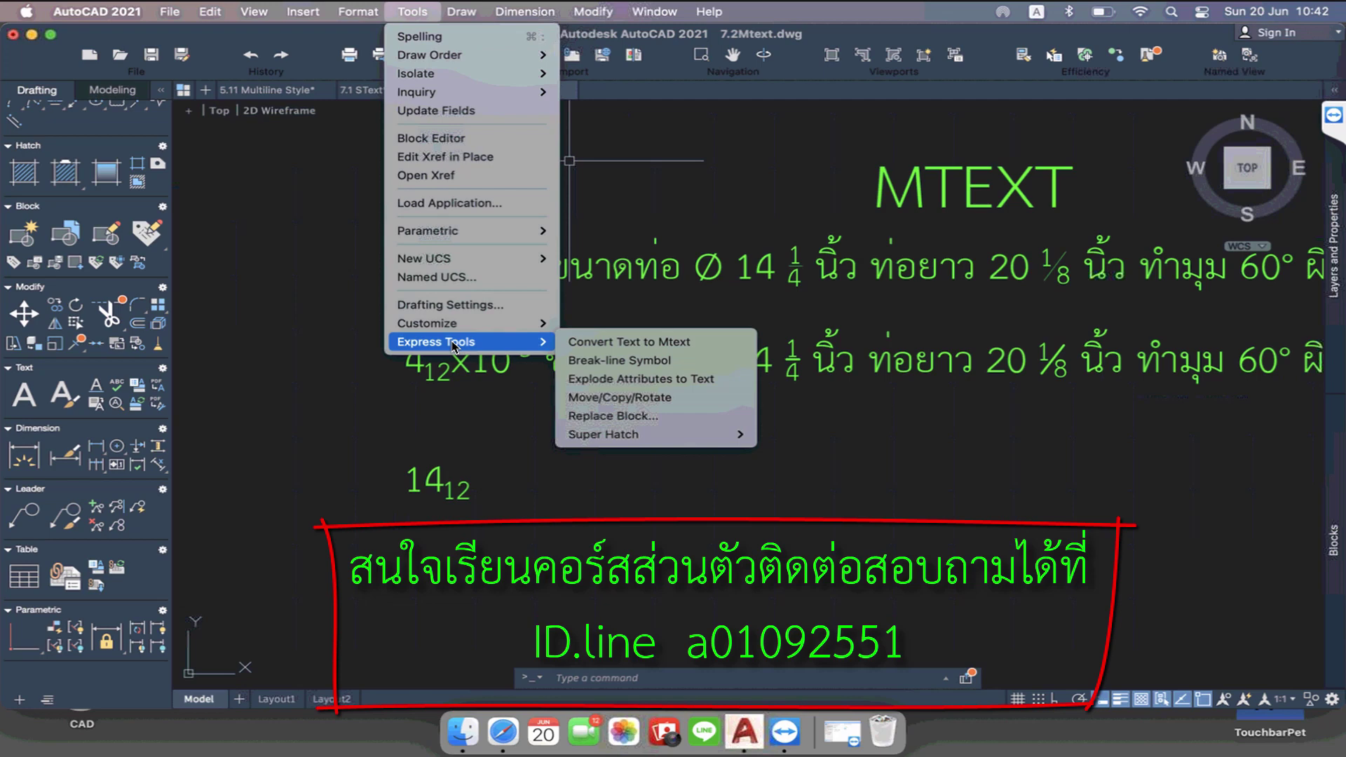
left_click(589, 499)
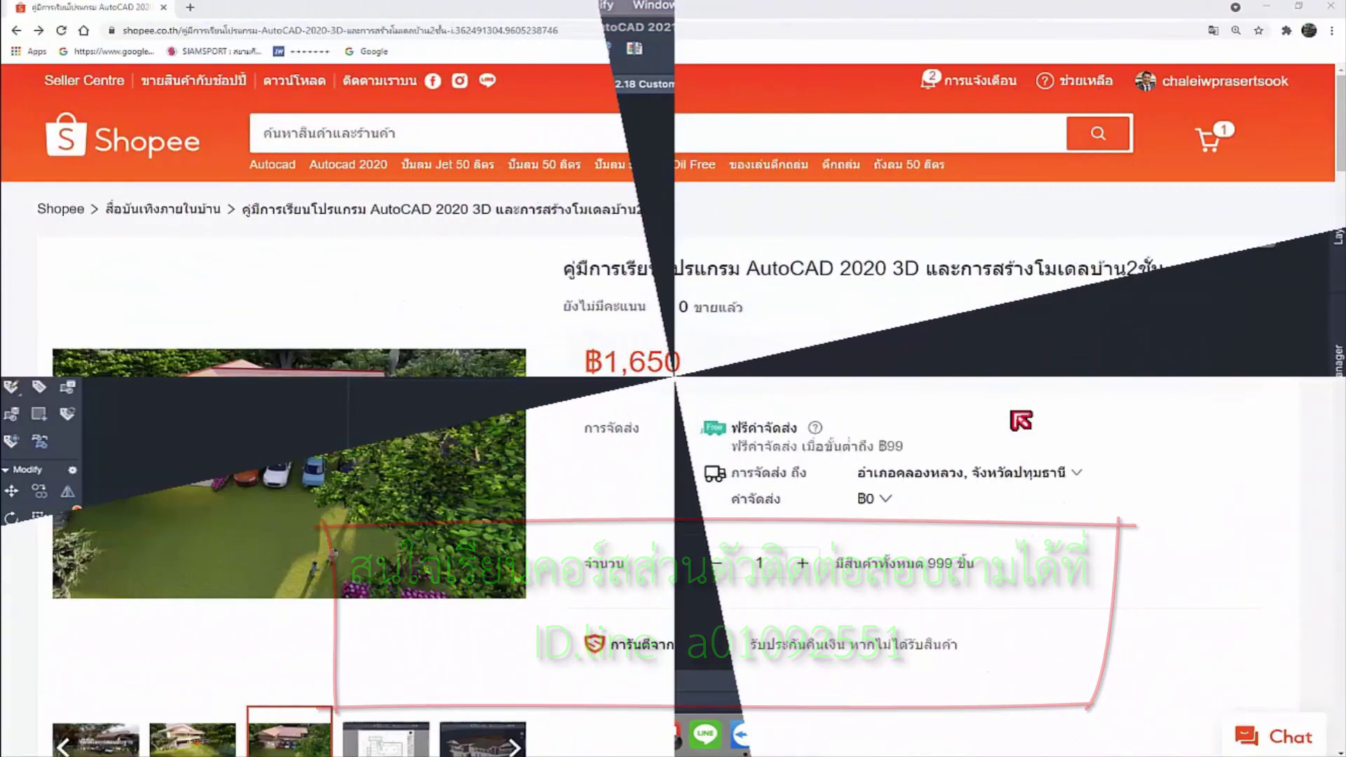
Search Shopee for the AutoCAD For Mac course and open its listing
left_click(441, 136)
right_click(440, 133)
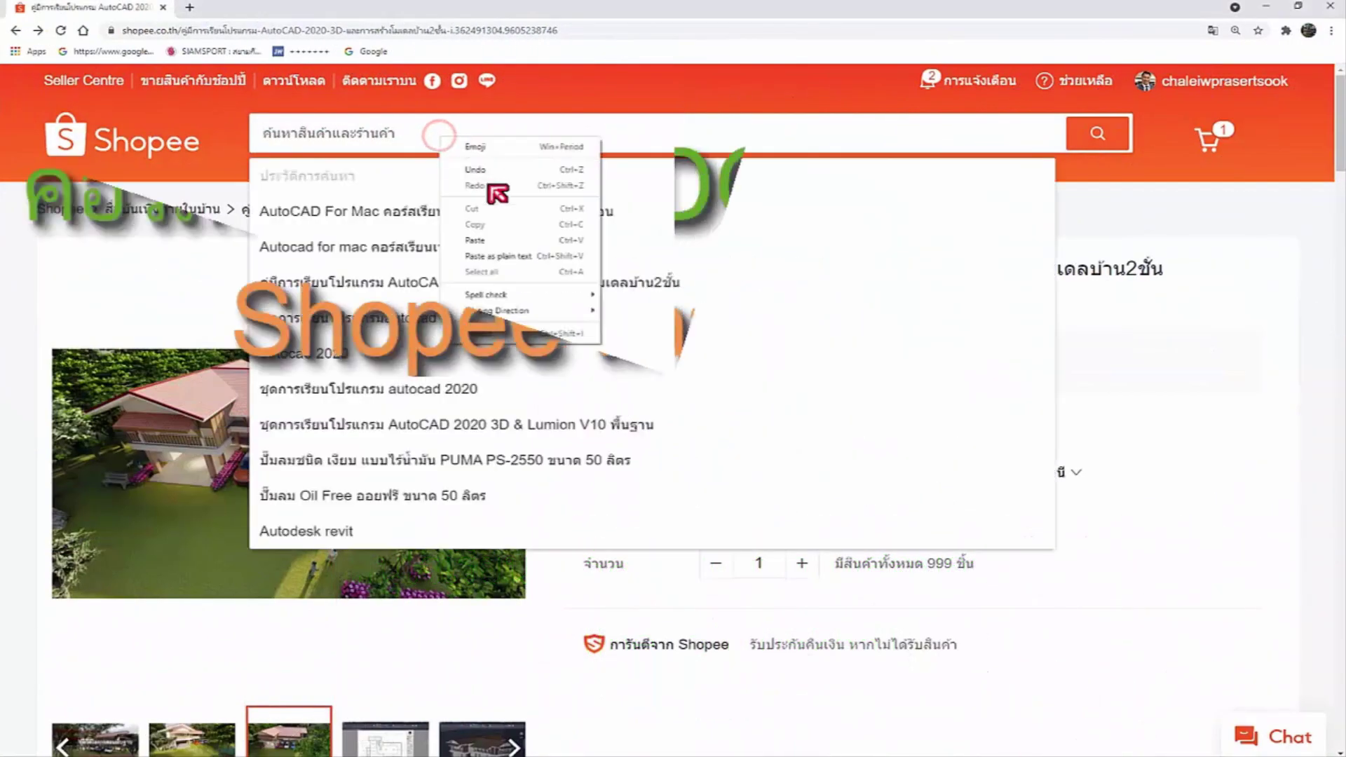
left_click(494, 243)
key("Return")
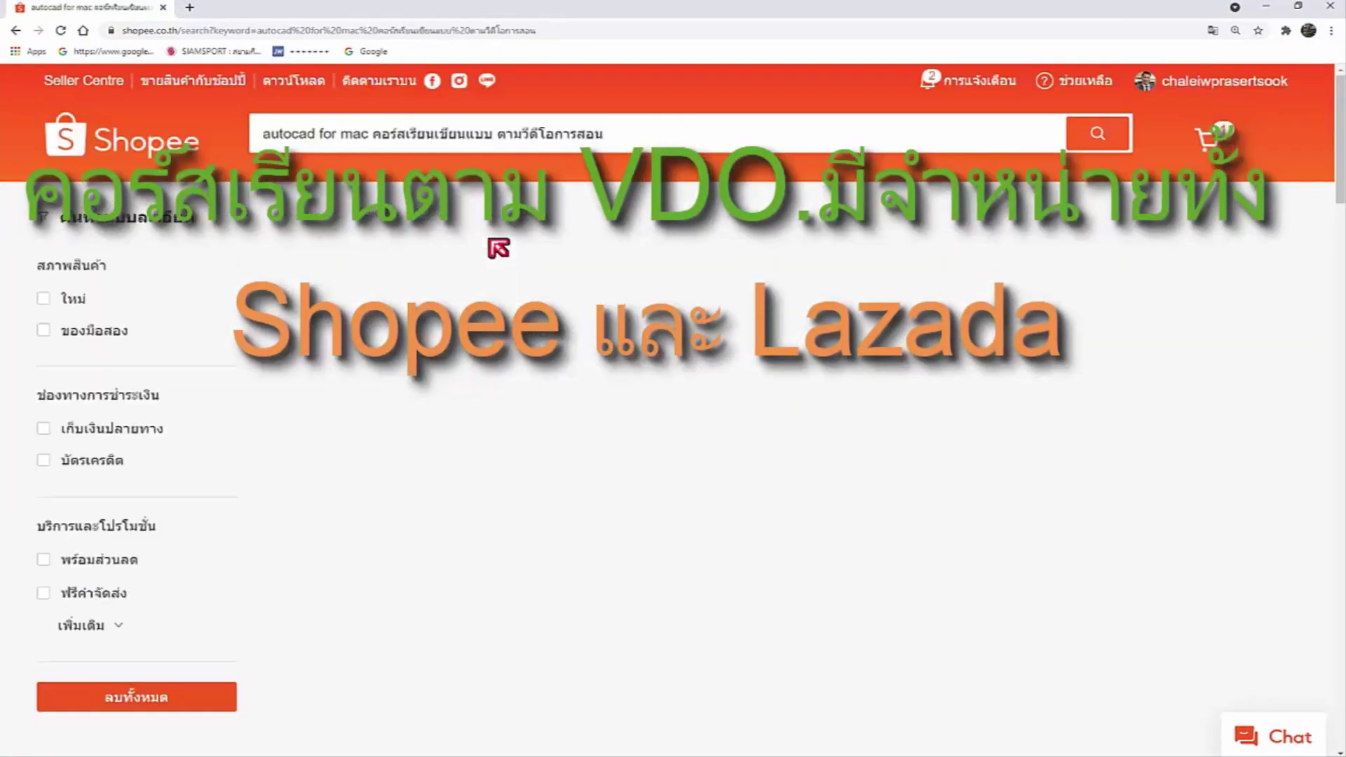
scroll(501, 298, "down", 3)
left_click(402, 452)
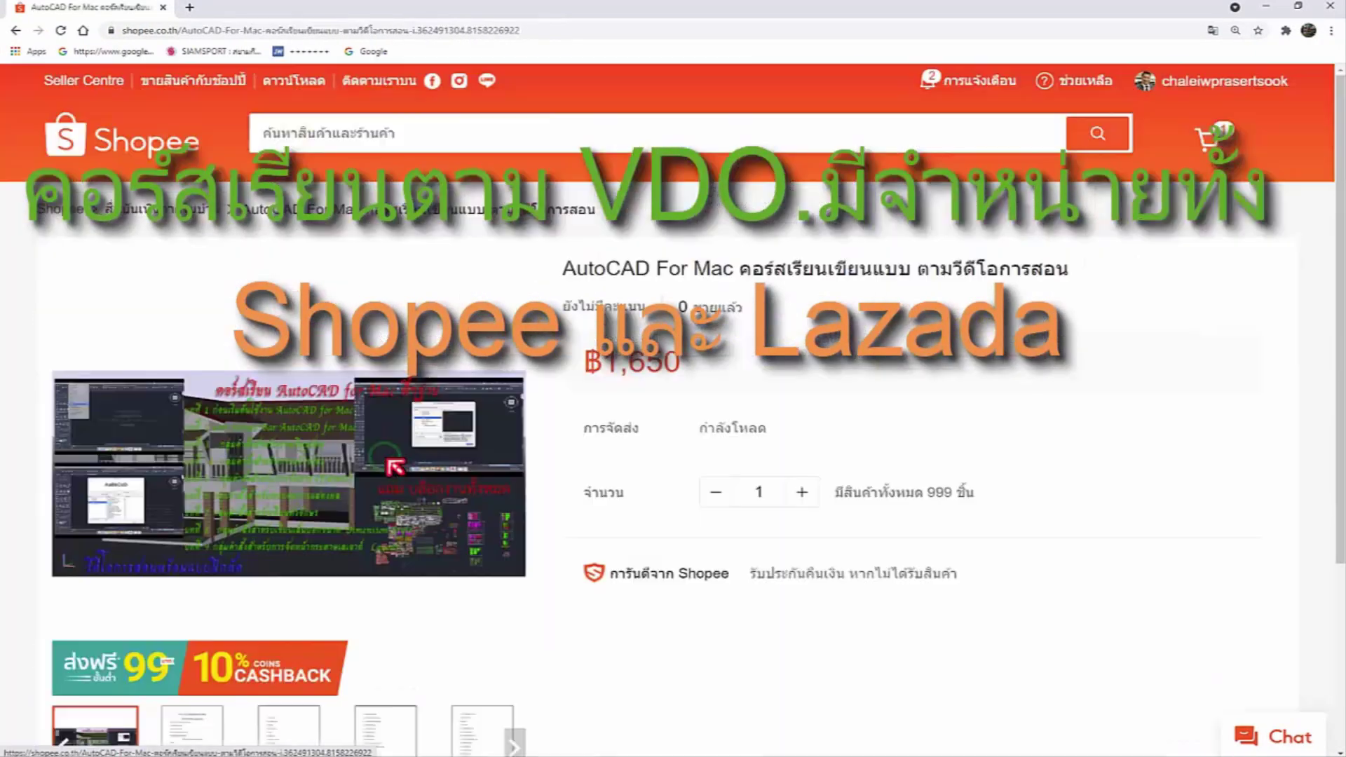
Copy the youtu.be sample video link from the description and go to YouTube in a new tab
scroll(402, 452, "down", 5)
scroll(401, 452, "down", 2)
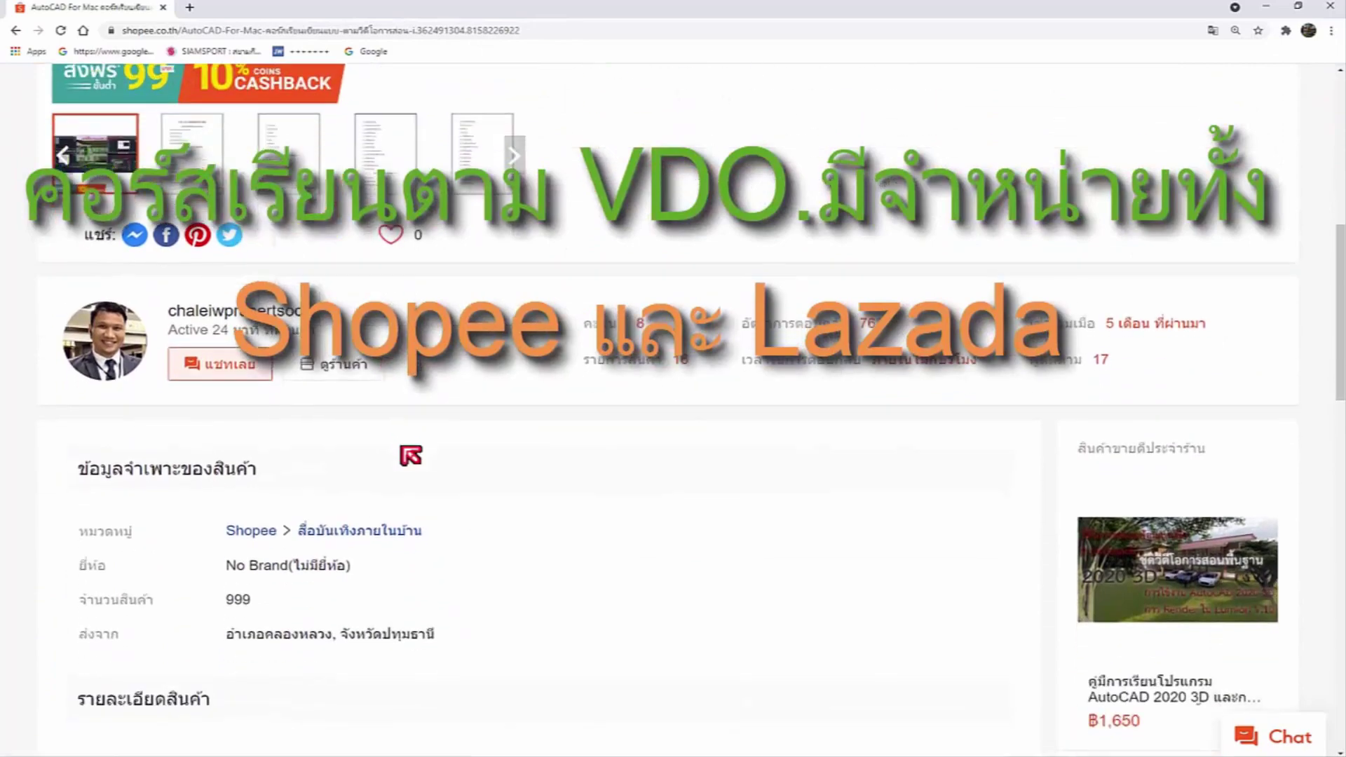
scroll(402, 449, "down", 3)
scroll(402, 446, "down", 5)
scroll(402, 446, "down", 1)
scroll(411, 457, "up", 2)
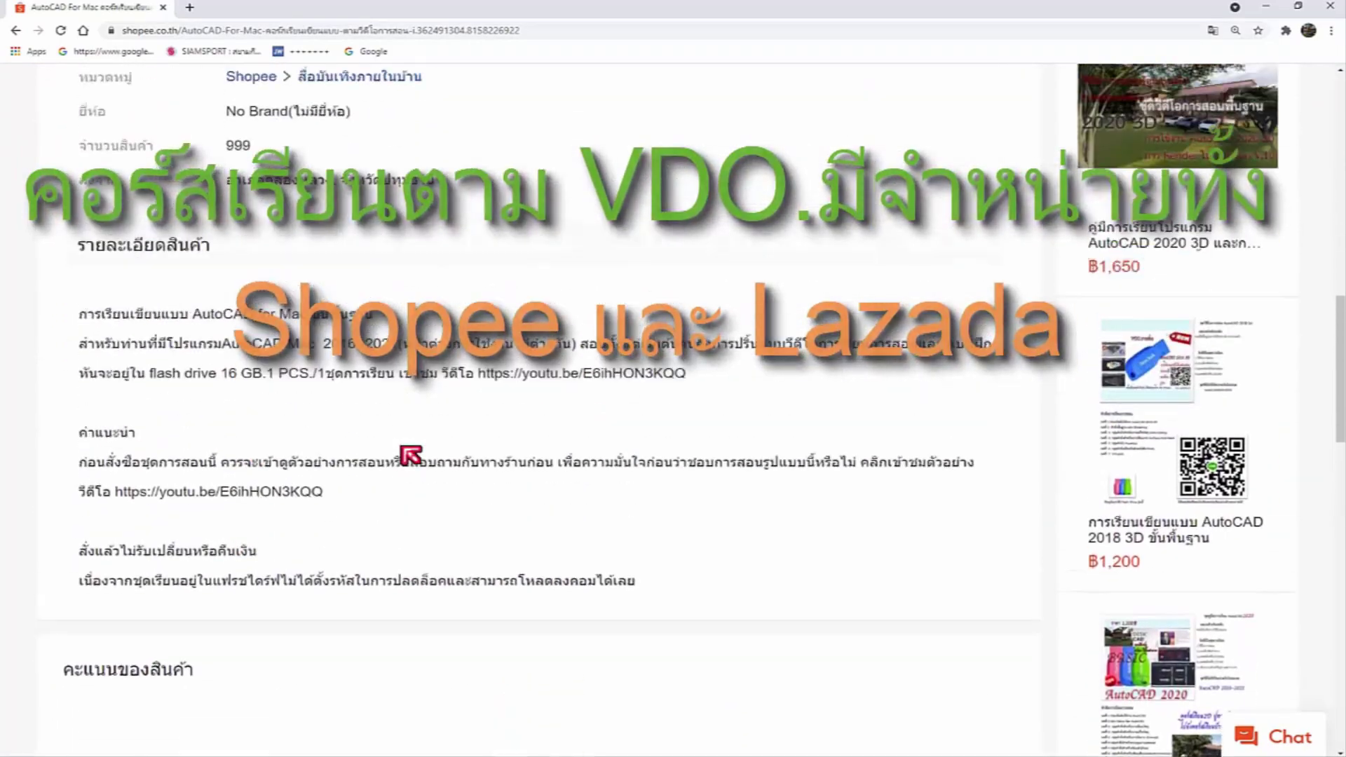
scroll(411, 457, "up", 2)
scroll(412, 457, "down", 3)
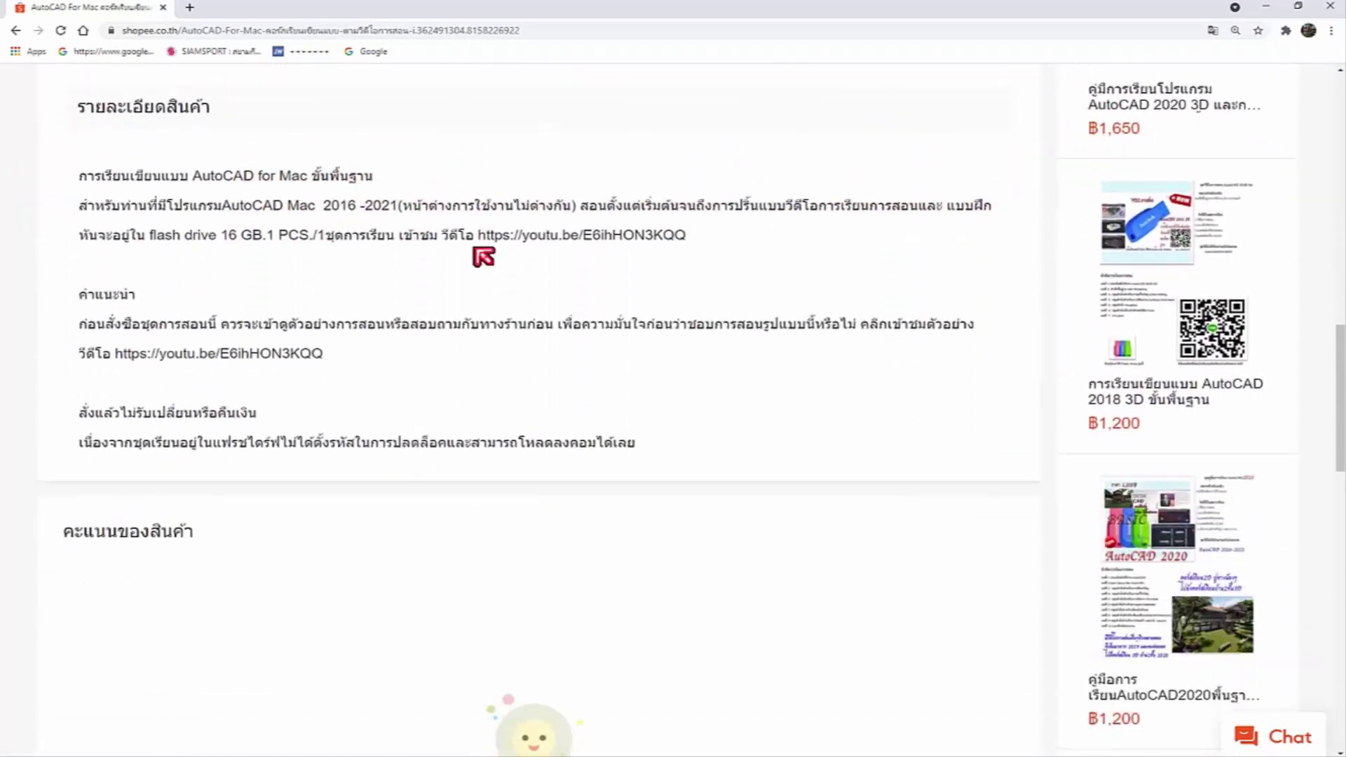
mouse_move(518, 236)
left_mouse_down()
mouse_move(474, 237)
mouse_move(689, 237)
left_mouse_up()
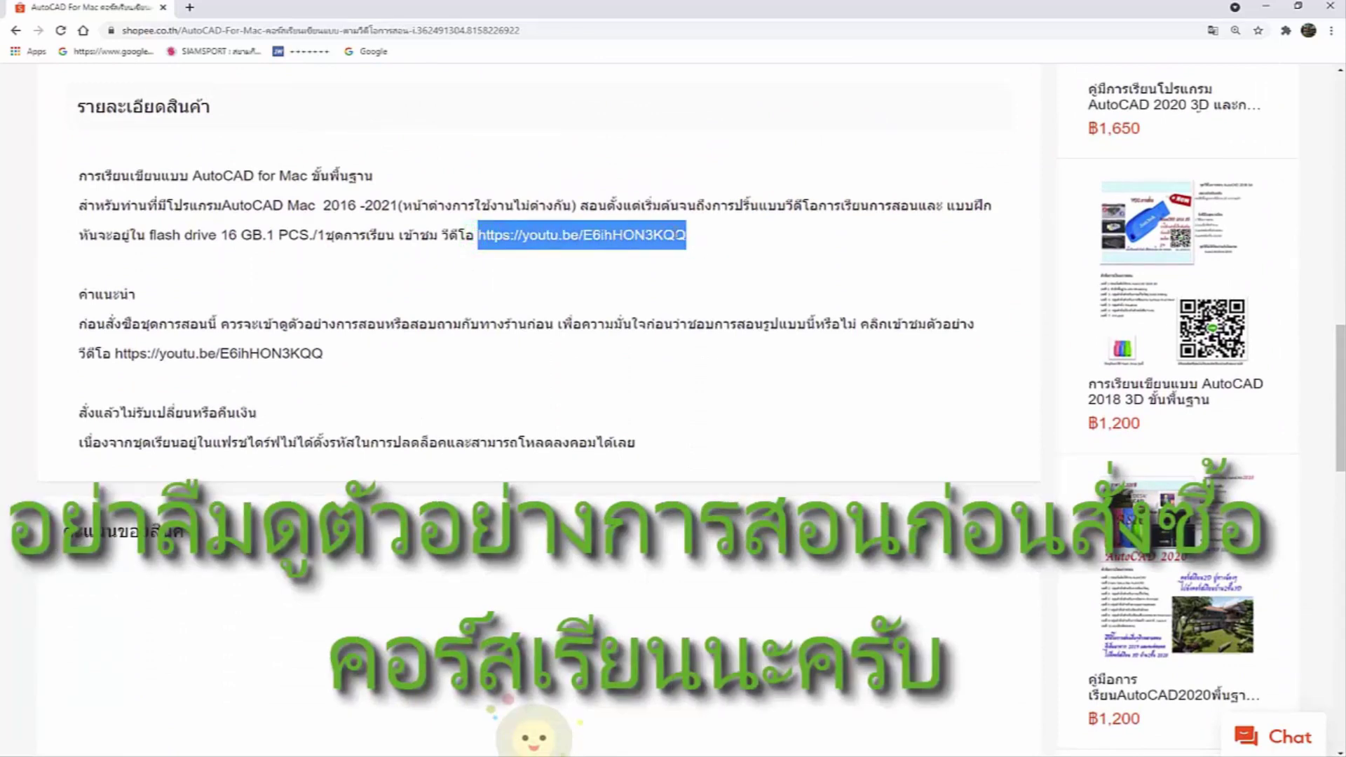
right_click(655, 232)
left_click(692, 242)
left_click(189, 8)
left_click(638, 354)
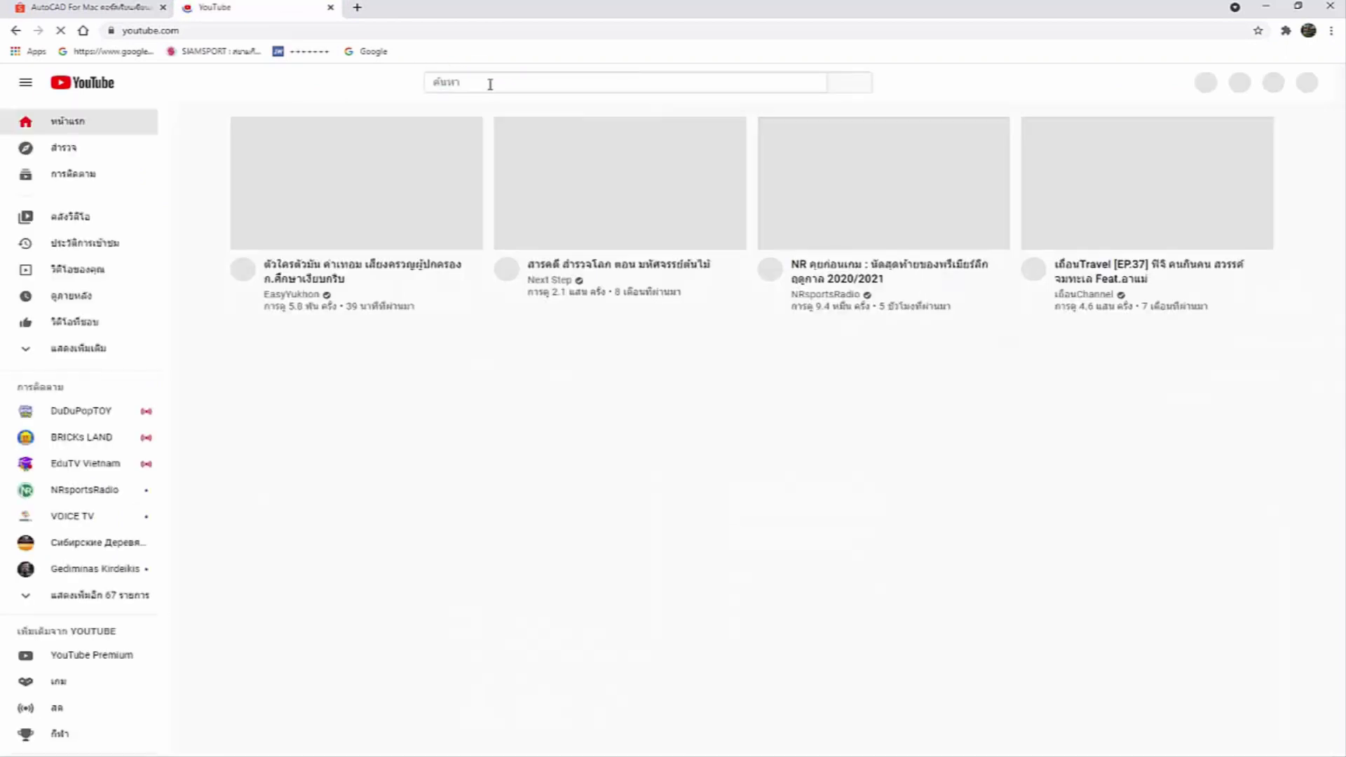
Search YouTube with the pasted link and open the AutoCAD For Mac บทที่1 video
right_click(489, 84)
left_click(536, 188)
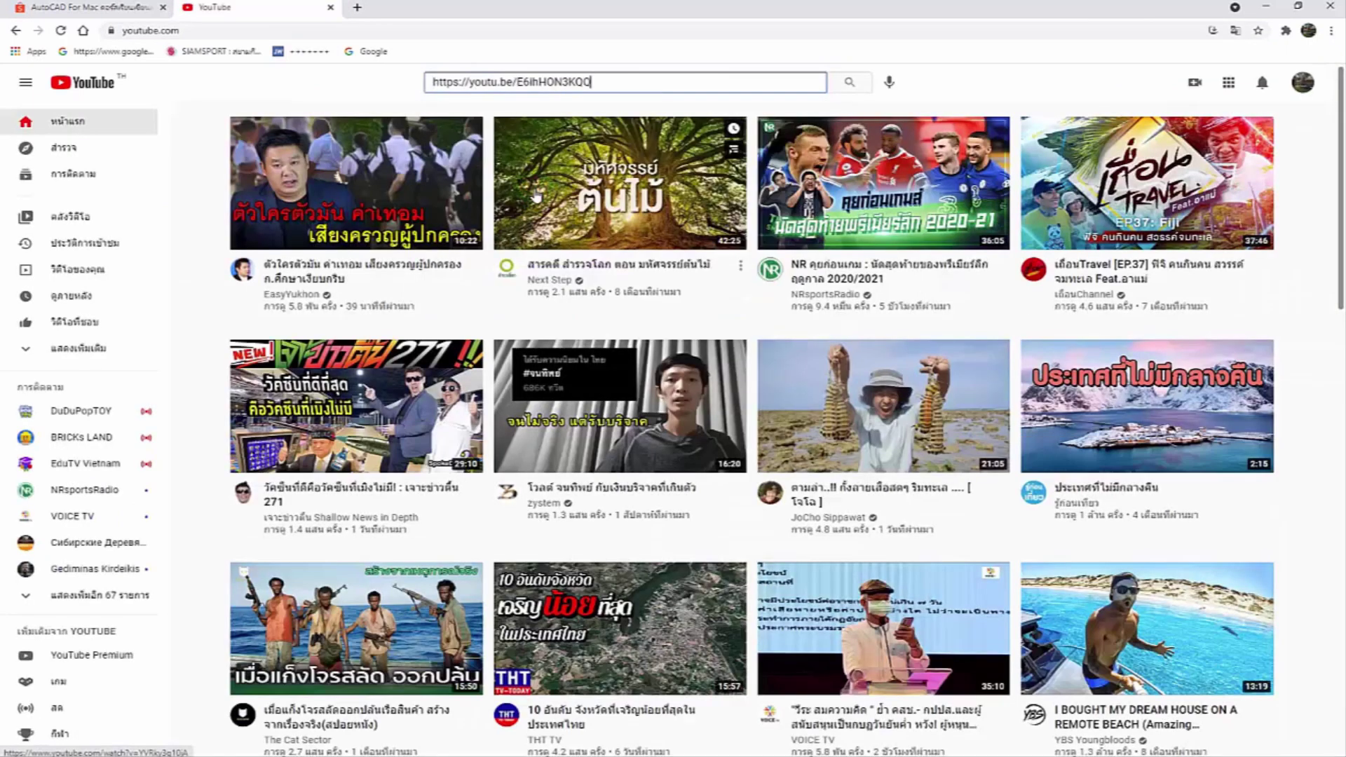
key("Return")
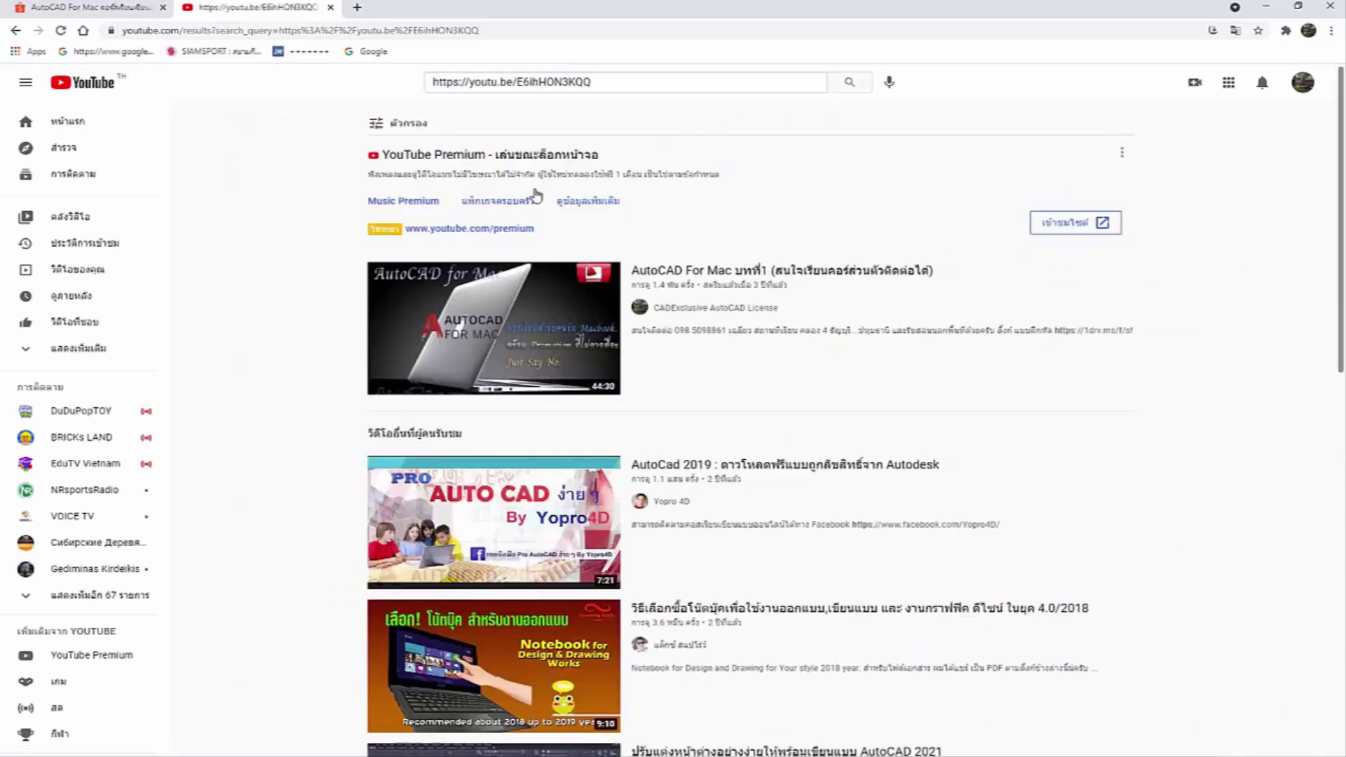
left_click(527, 331)
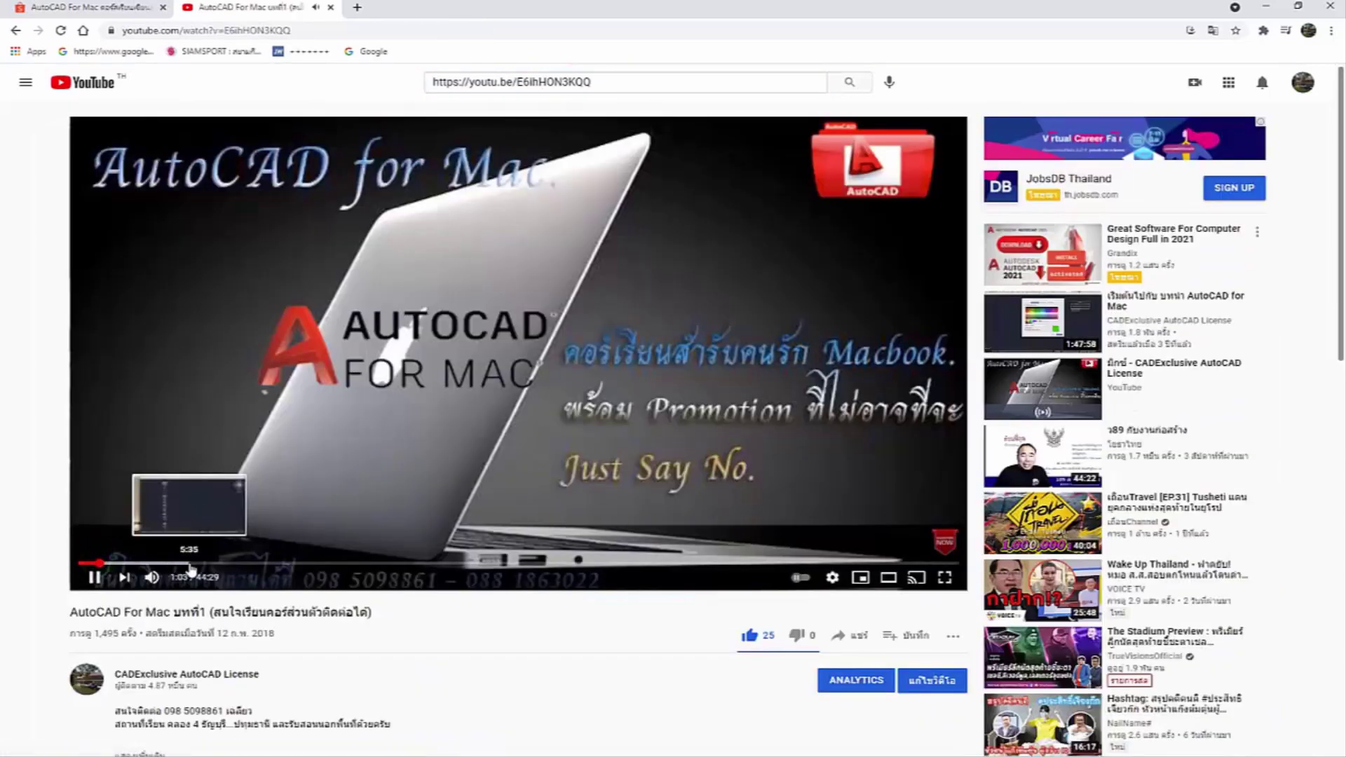
Skim through the video from 5:35 to about 41:00 of 44:29
left_click(189, 563)
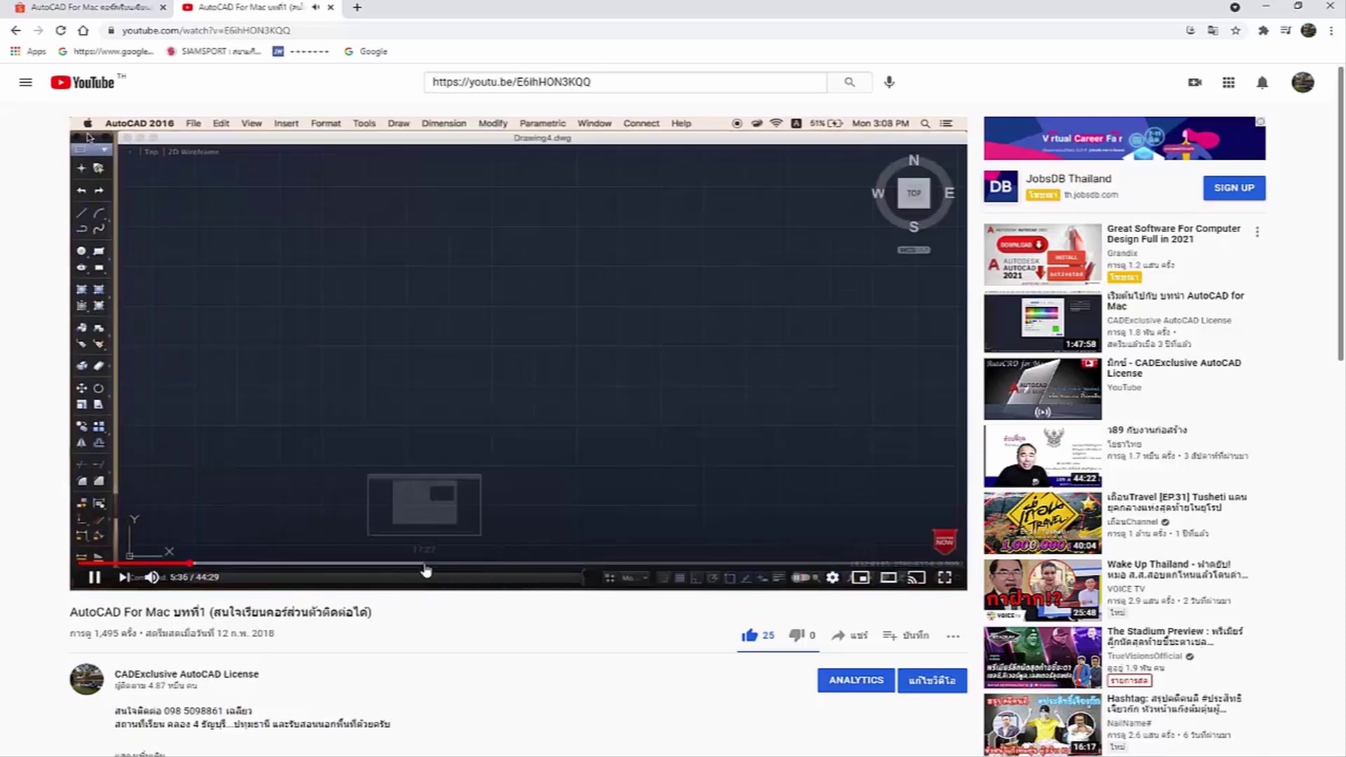
left_click(424, 565)
left_click(513, 565)
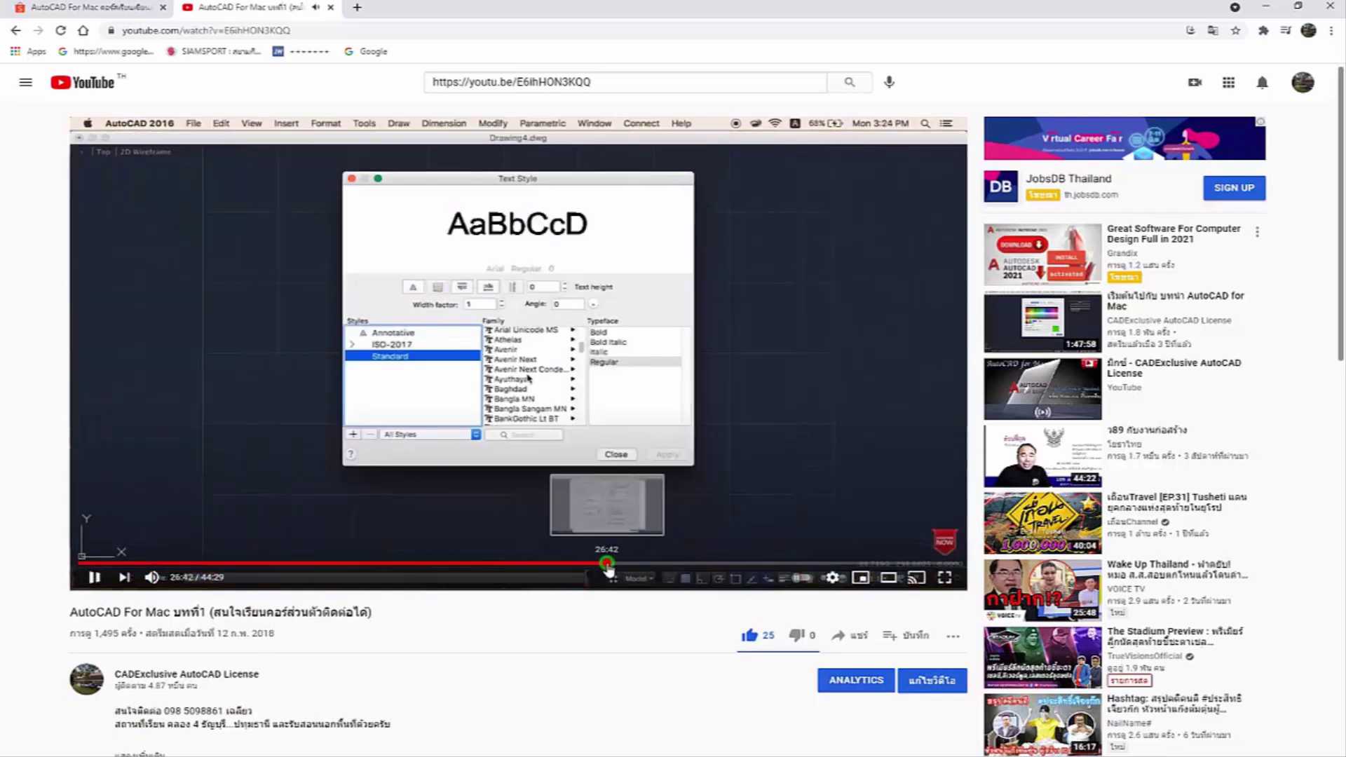
left_click(608, 565)
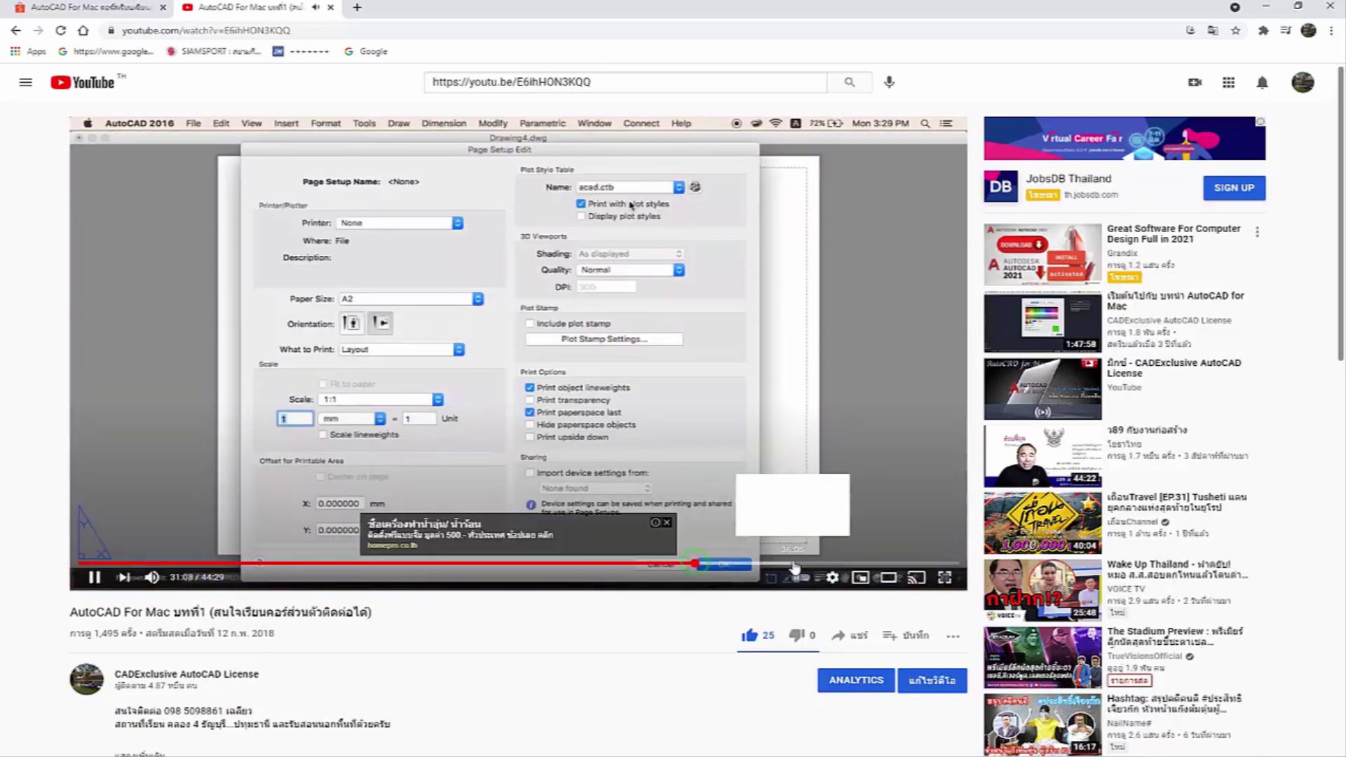
left_click(796, 564)
left_click(890, 564)
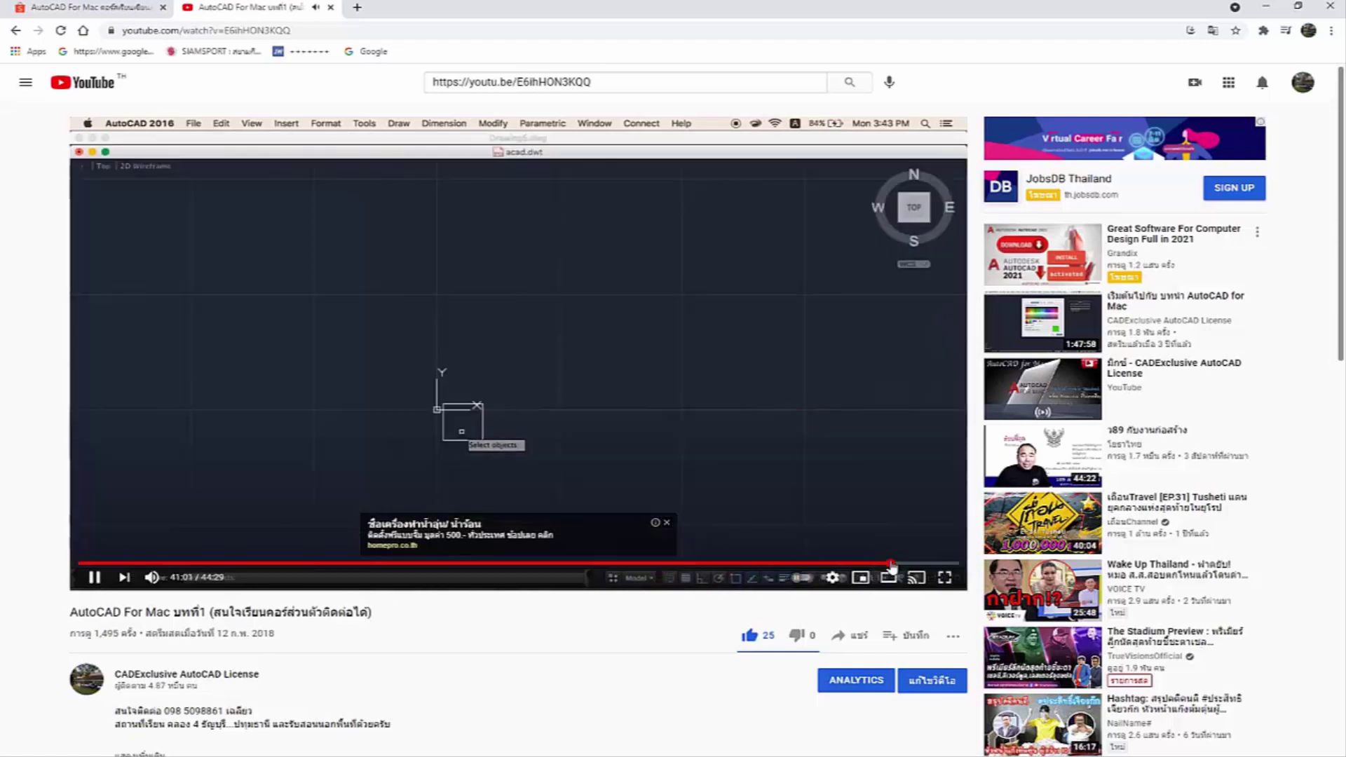
Back on the ฿1,200 AutoCAD For Mac listing, raise the order quantity to 2
left_click(69, 8)
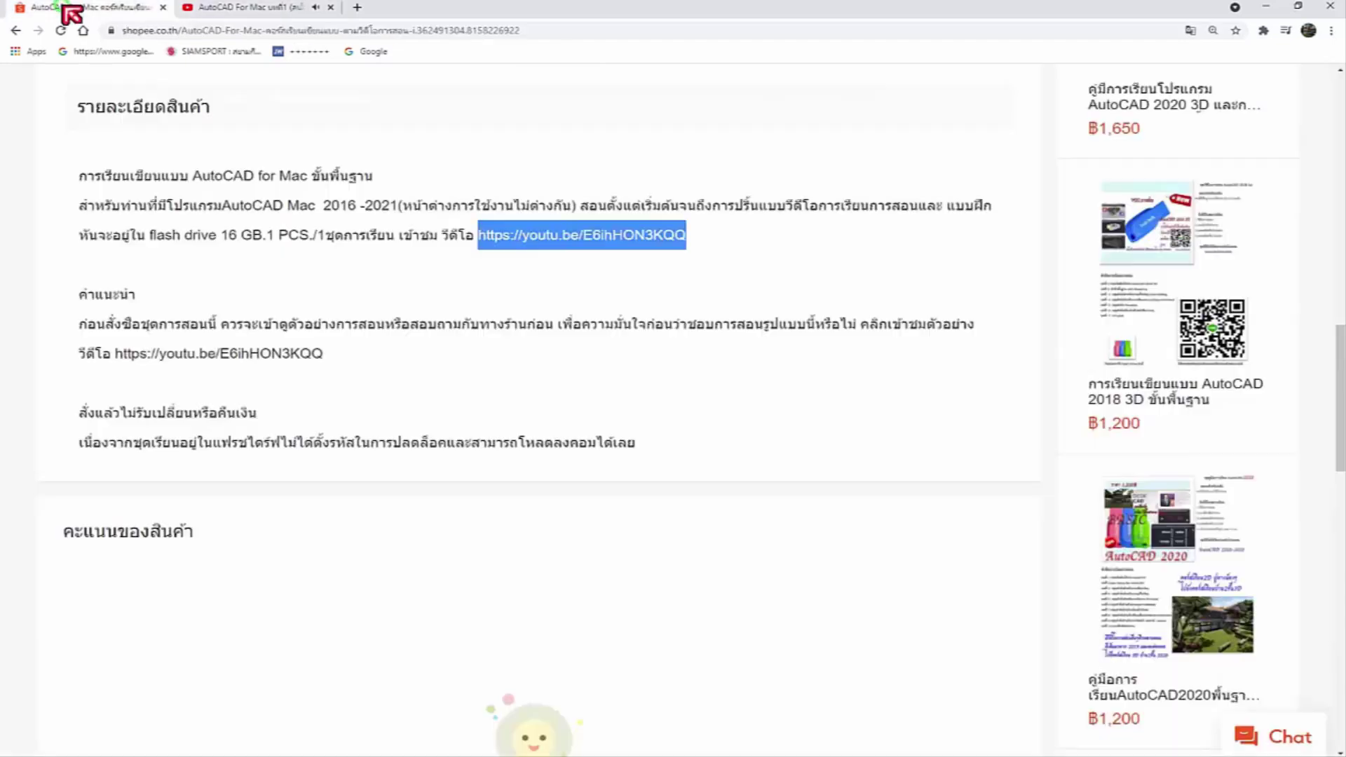
scroll(626, 462, "up", 8)
scroll(628, 463, "up", 9)
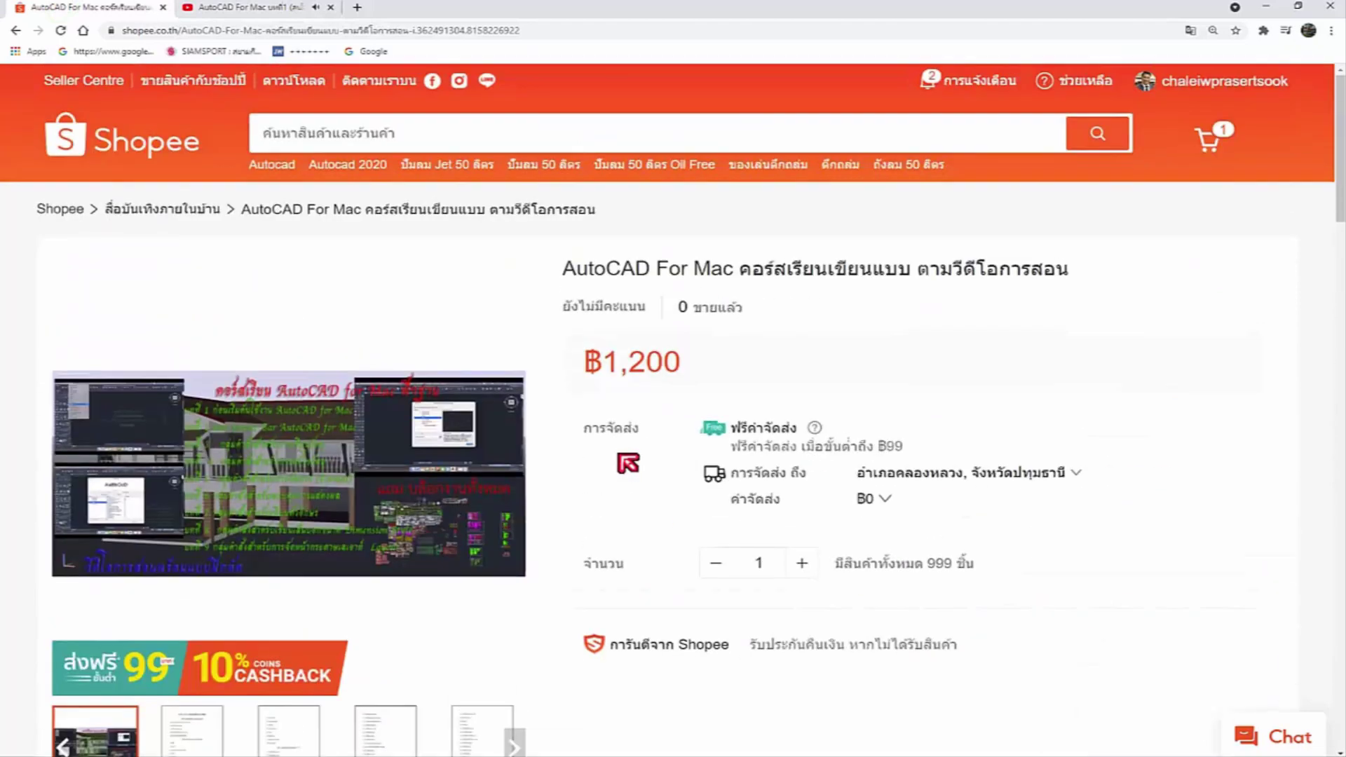
scroll(624, 460, "down", 1)
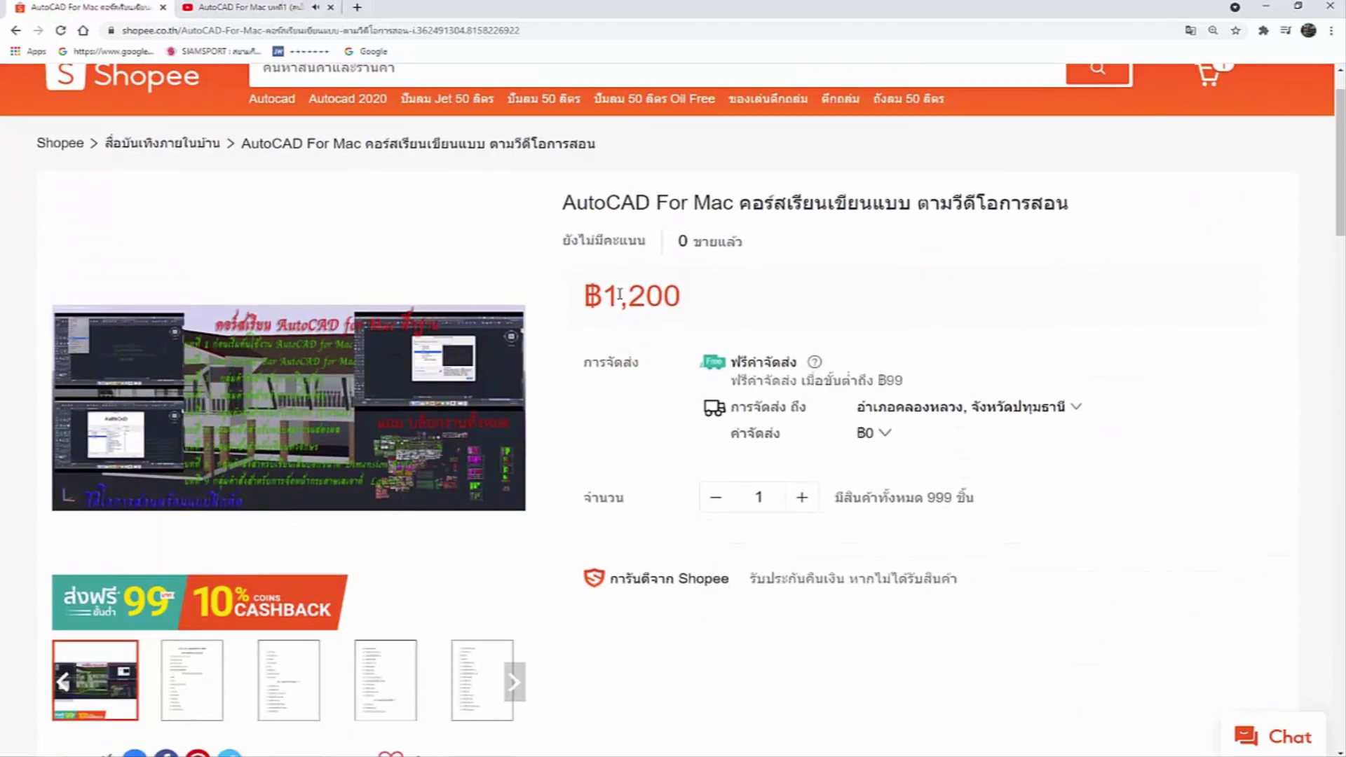
left_click(803, 498)
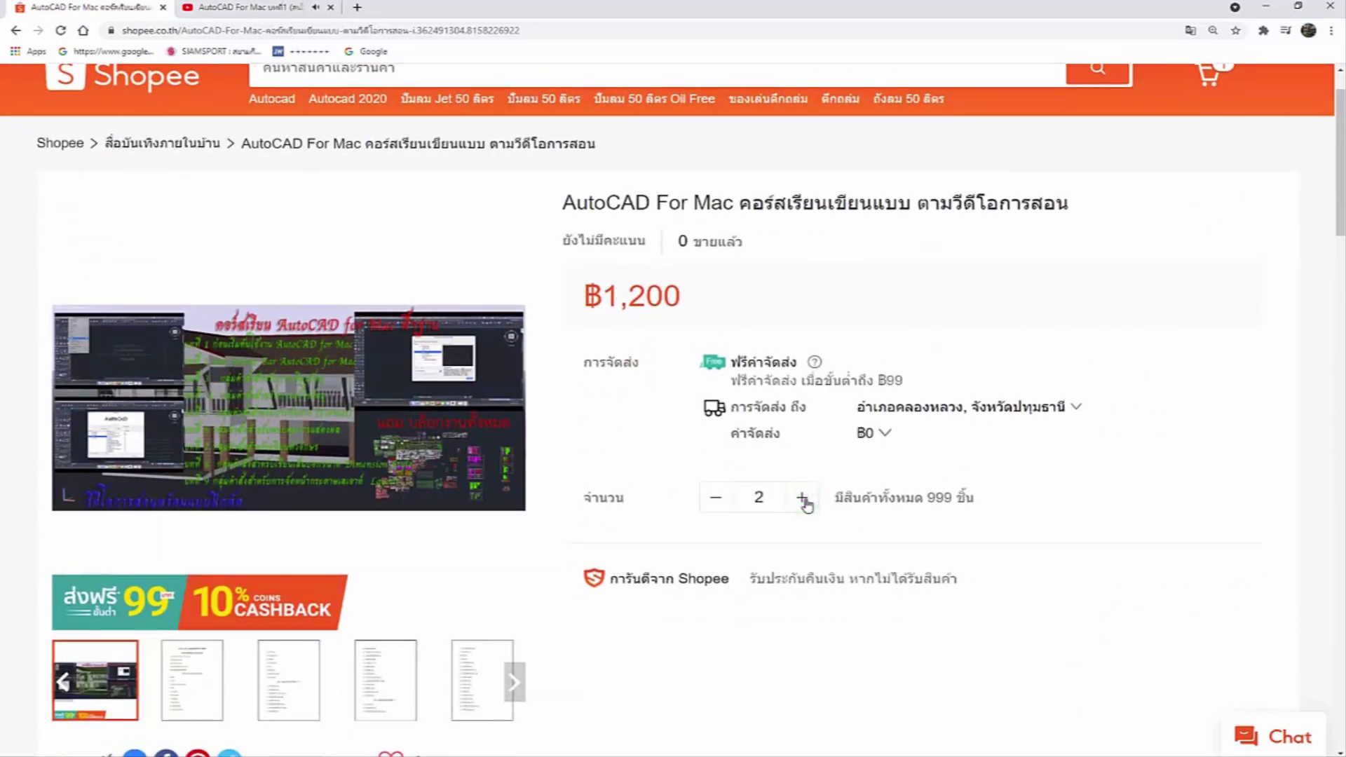